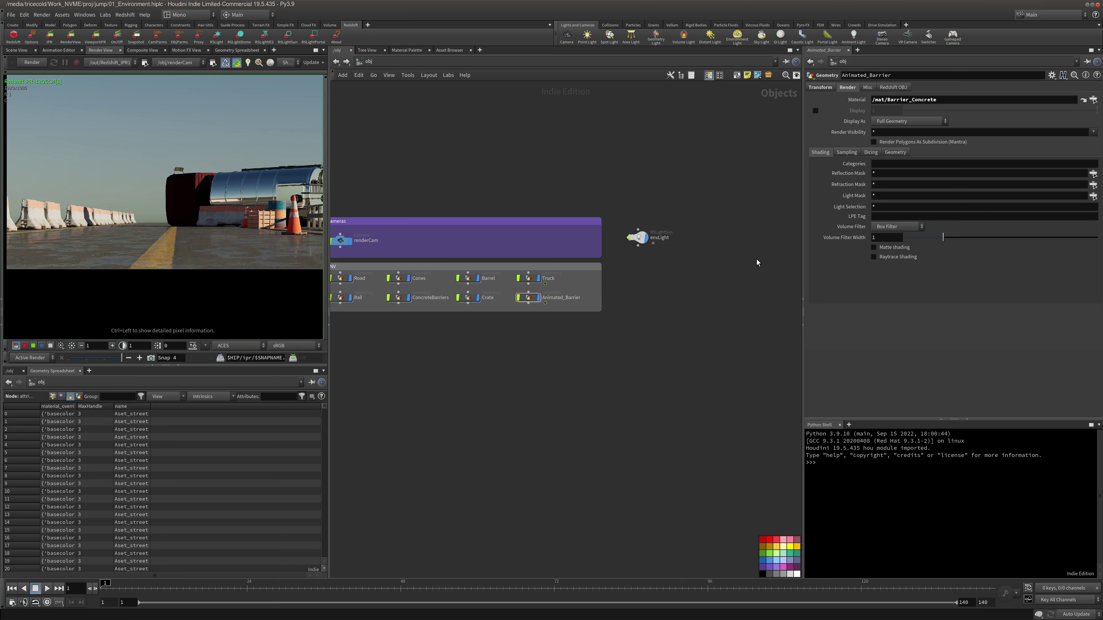
Create a Geometry object below the ENV network box and name it car
{"action": "middle_click_drag", "start_coordinate": [671, 276], "coordinate": [626, 278]}
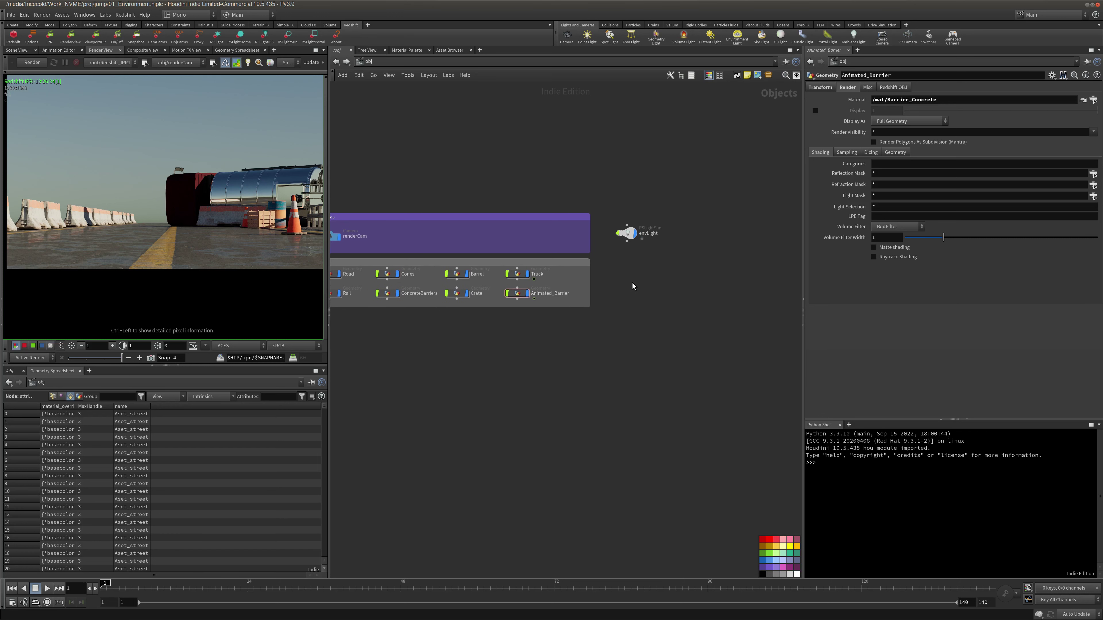
{"action": "key", "text": "Tab"}
{"action": "type", "text": "geo"}
{"action": "key", "text": "Return"}
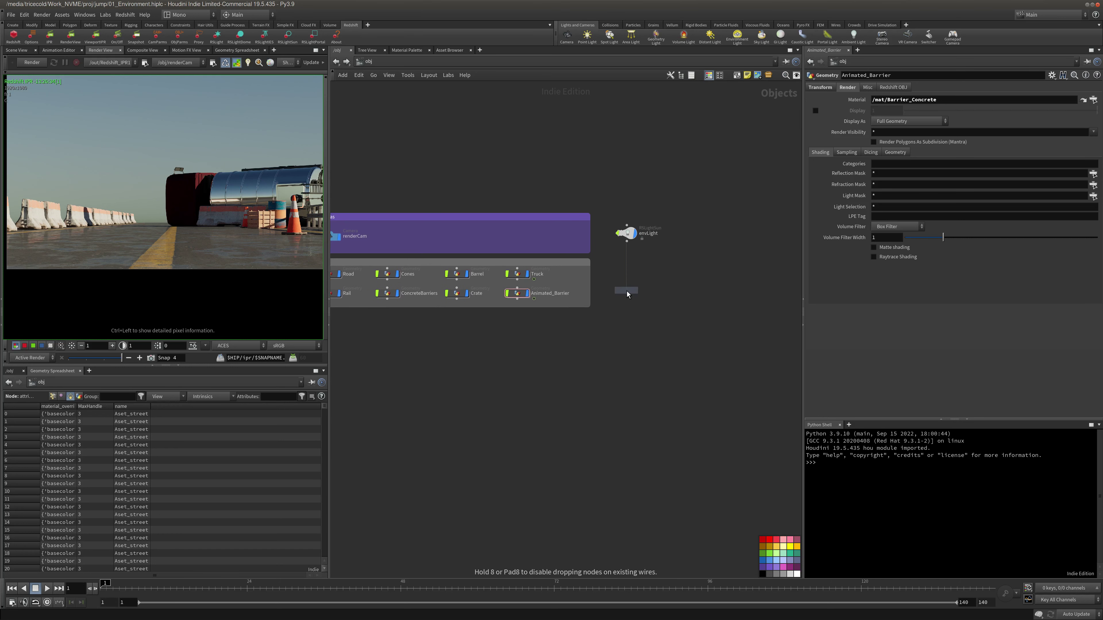
{"action": "left_click_drag", "start_coordinate": [626, 290], "coordinate": [467, 330]}
{"action": "middle_click_drag", "start_coordinate": [376, 348], "coordinate": [541, 332]}
{"action": "left_click_drag", "start_coordinate": [632, 315], "coordinate": [496, 317]}
{"action": "double_click", "coordinate": [512, 318]}
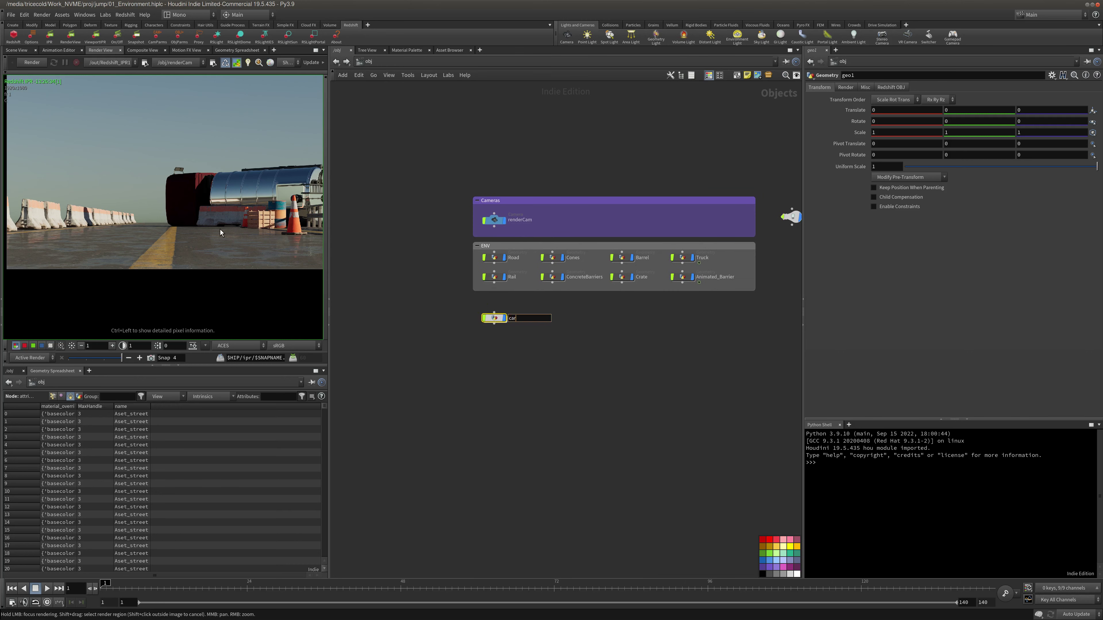
{"action": "key", "text": "Return"}
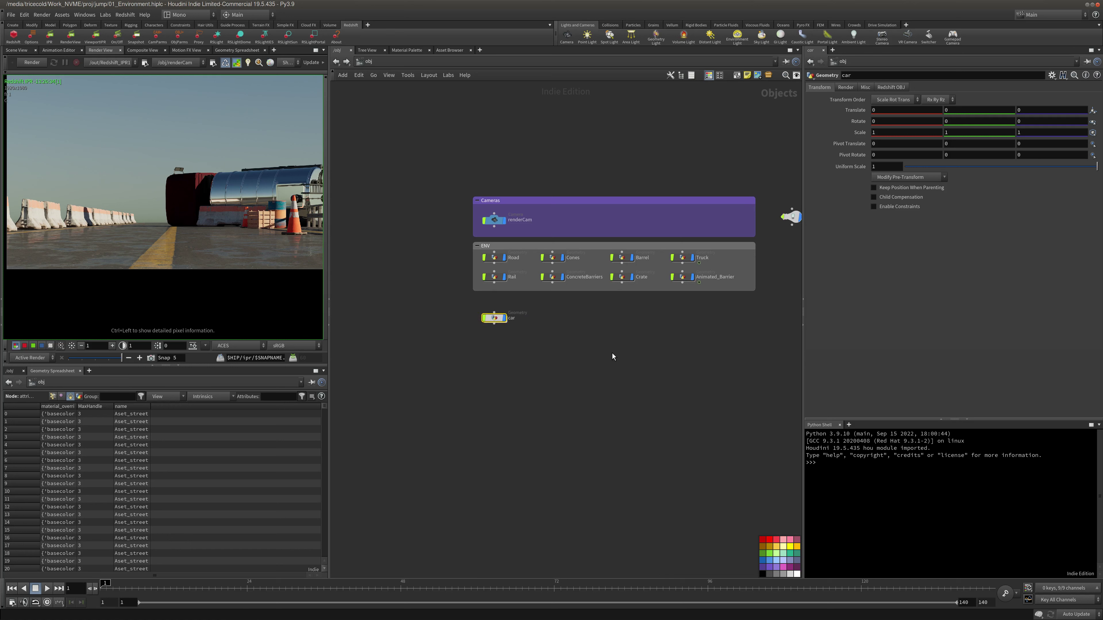
Paste the copied car node chain inside the car object and move its file1 node slightly up
{"action": "double_click", "coordinate": [496, 318]}
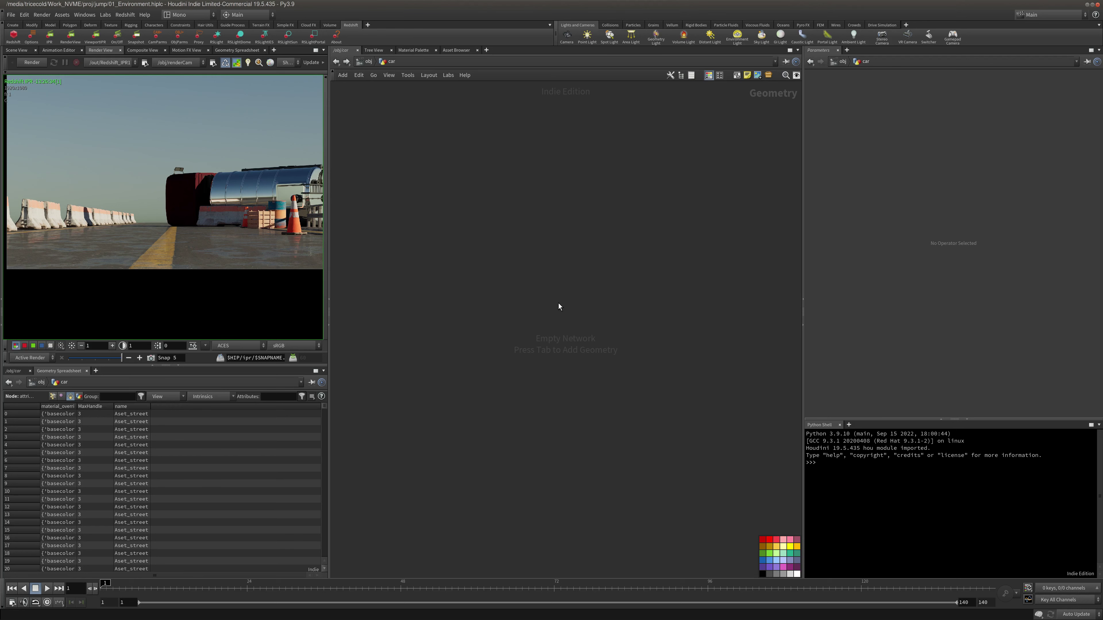
{"action": "key", "text": "ctrl+v"}
{"action": "scroll", "coordinate": [568, 211], "scroll_direction": "up", "scroll_amount": 5}
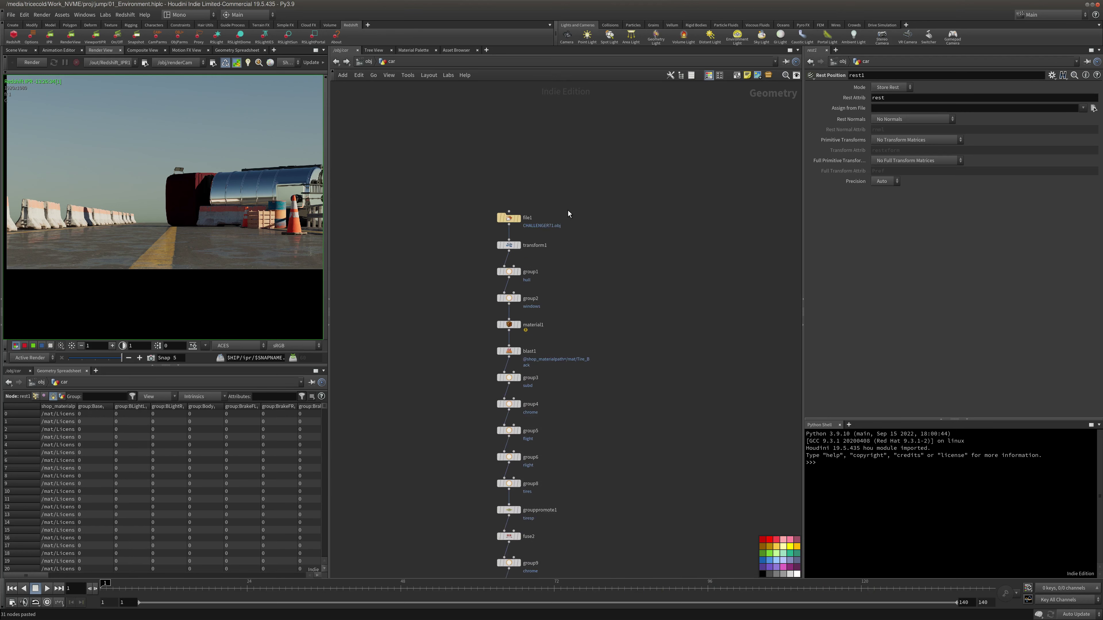
{"action": "scroll", "coordinate": [577, 190], "scroll_direction": "up", "scroll_amount": 2}
{"action": "left_click", "coordinate": [486, 225]}
{"action": "left_click_drag", "start_coordinate": [485, 226], "coordinate": [485, 218]}
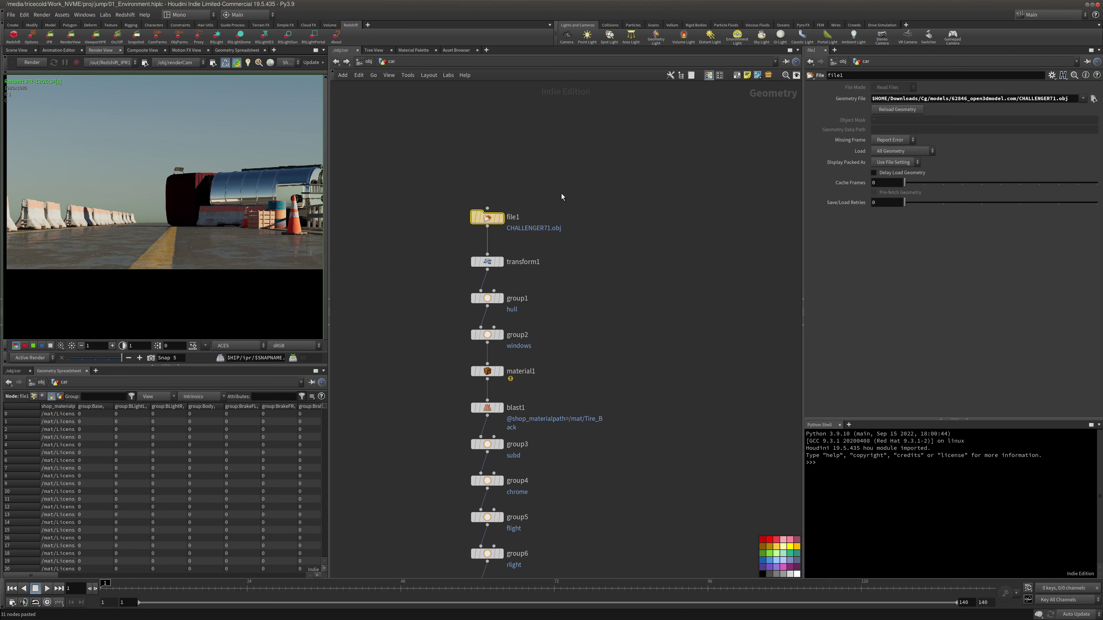
{"action": "left_click", "coordinate": [1093, 99]}
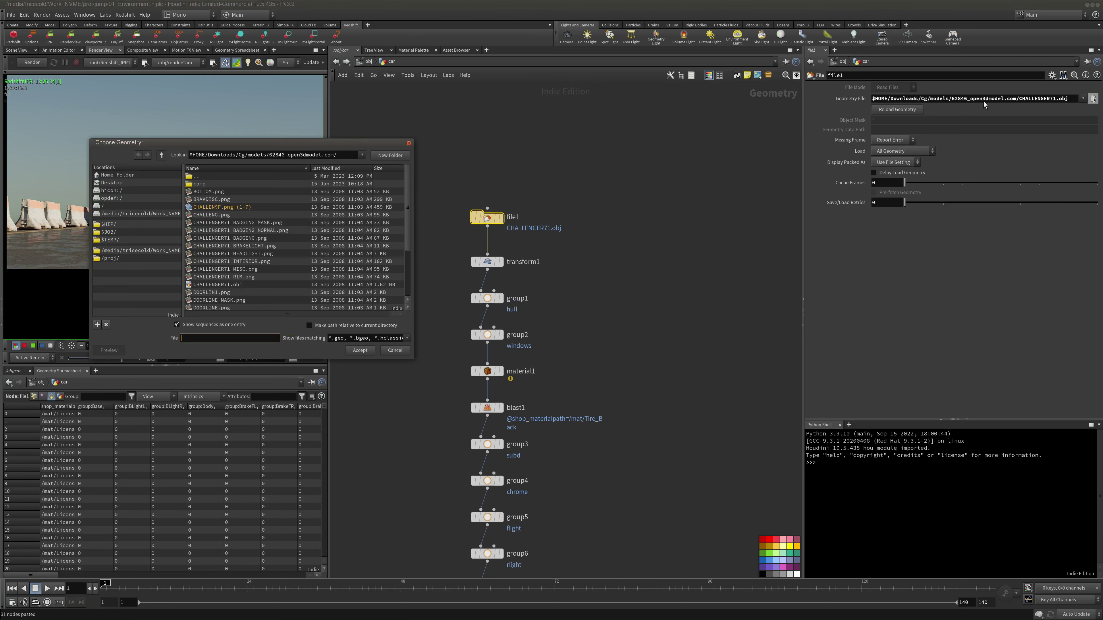
{"action": "left_click", "coordinate": [395, 350]}
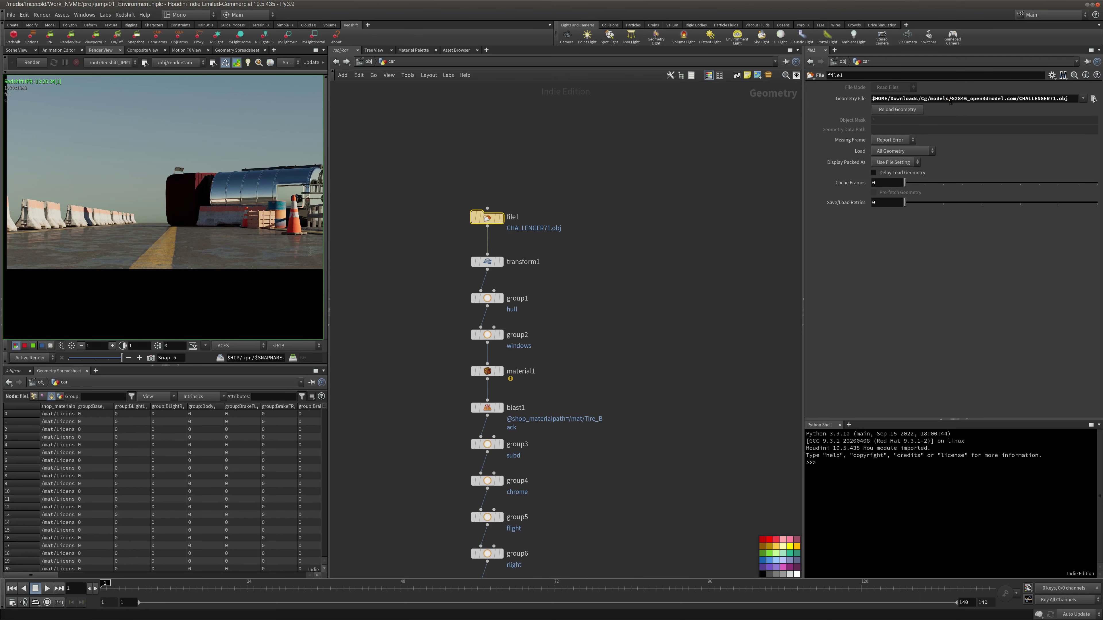
{"action": "left_click_drag", "start_coordinate": [950, 100], "coordinate": [810, 112]}
{"action": "key", "text": "ctrl+v"}
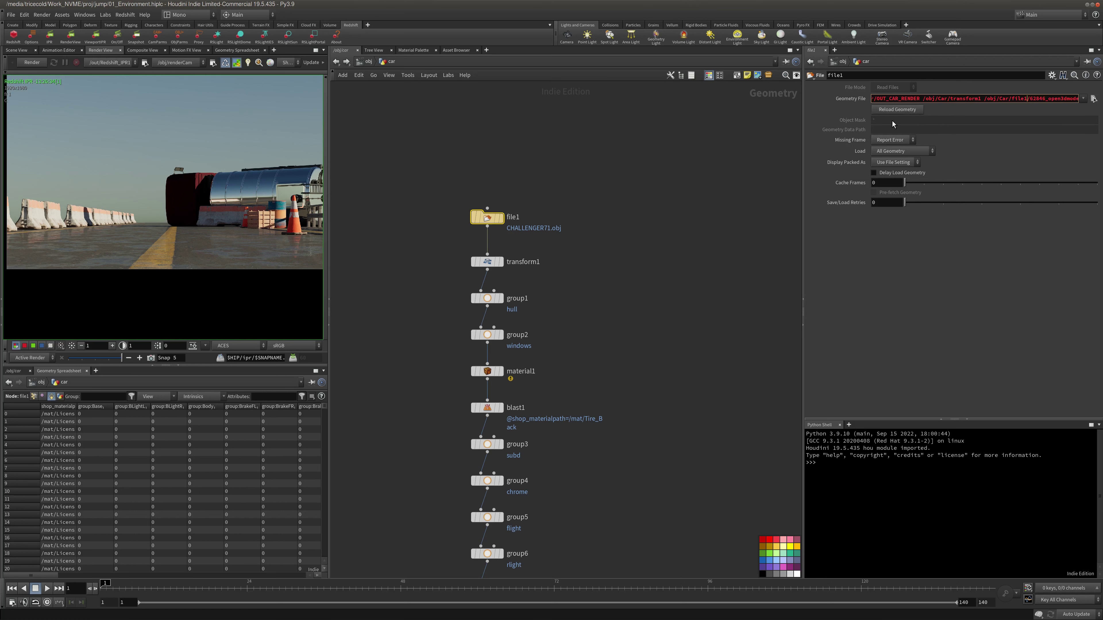
{"action": "key", "text": "ctrl+a"}
{"action": "key", "text": "BackSpace"}
Browse for file1's geometry file in the project's jump/geo/assets/62846_open3dmodel.com folder
{"action": "left_click", "coordinate": [1093, 100]}
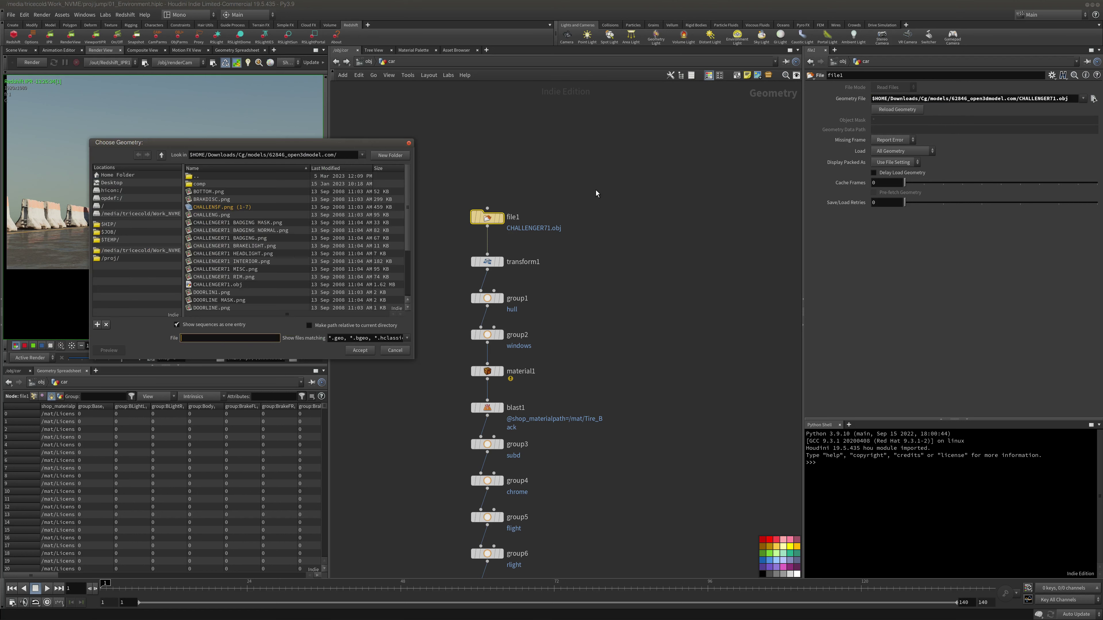
{"action": "left_click", "coordinate": [141, 254]}
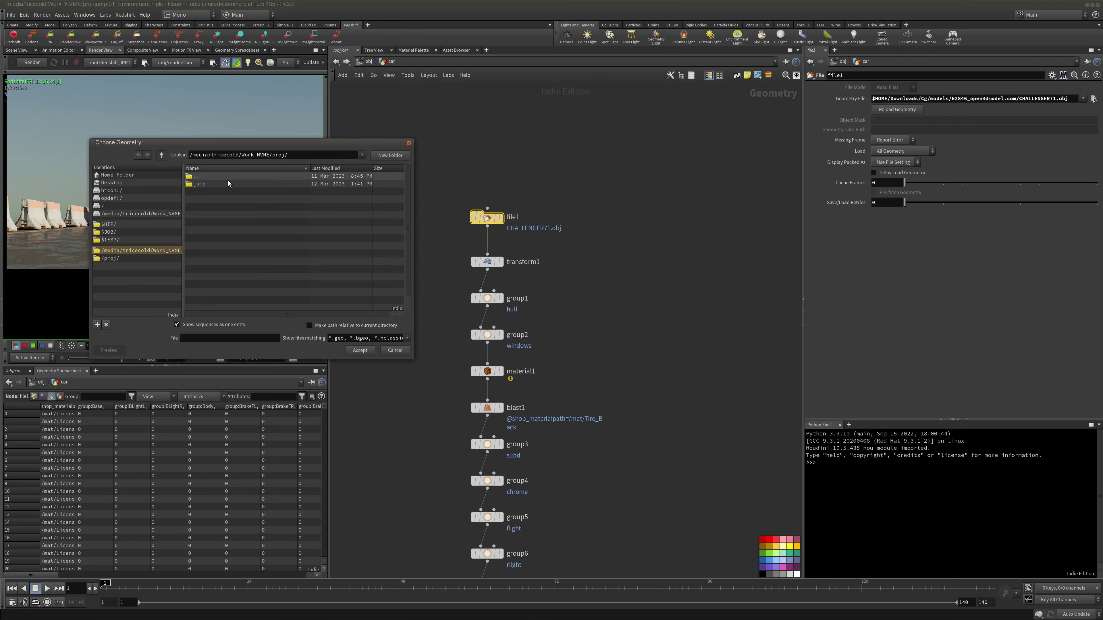
{"action": "double_click", "coordinate": [203, 183]}
{"action": "double_click", "coordinate": [212, 231]}
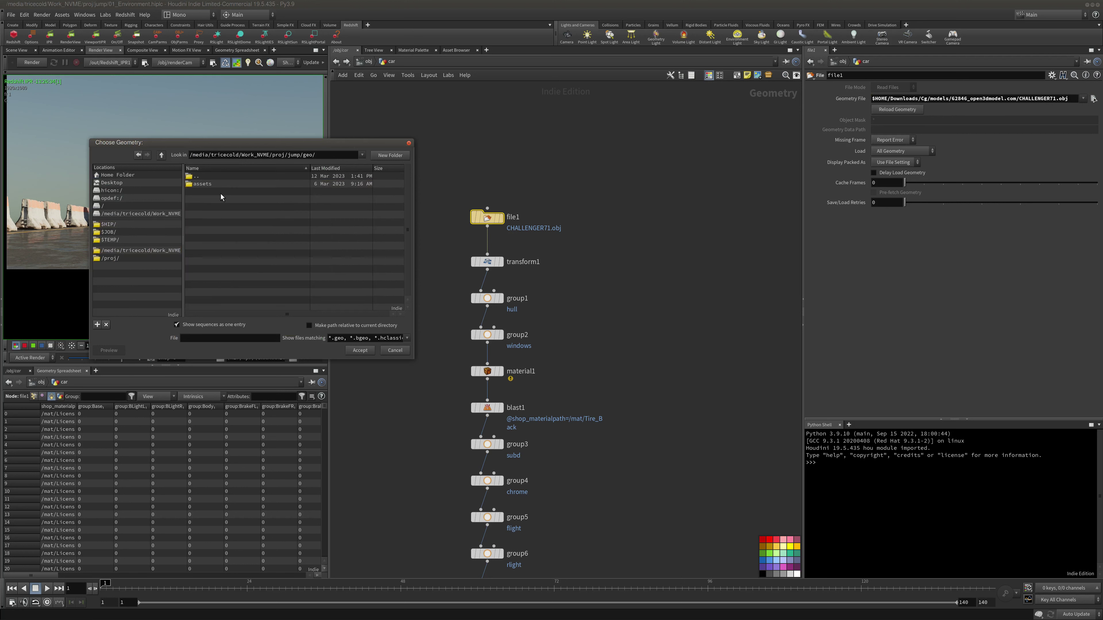
{"action": "double_click", "coordinate": [219, 192]}
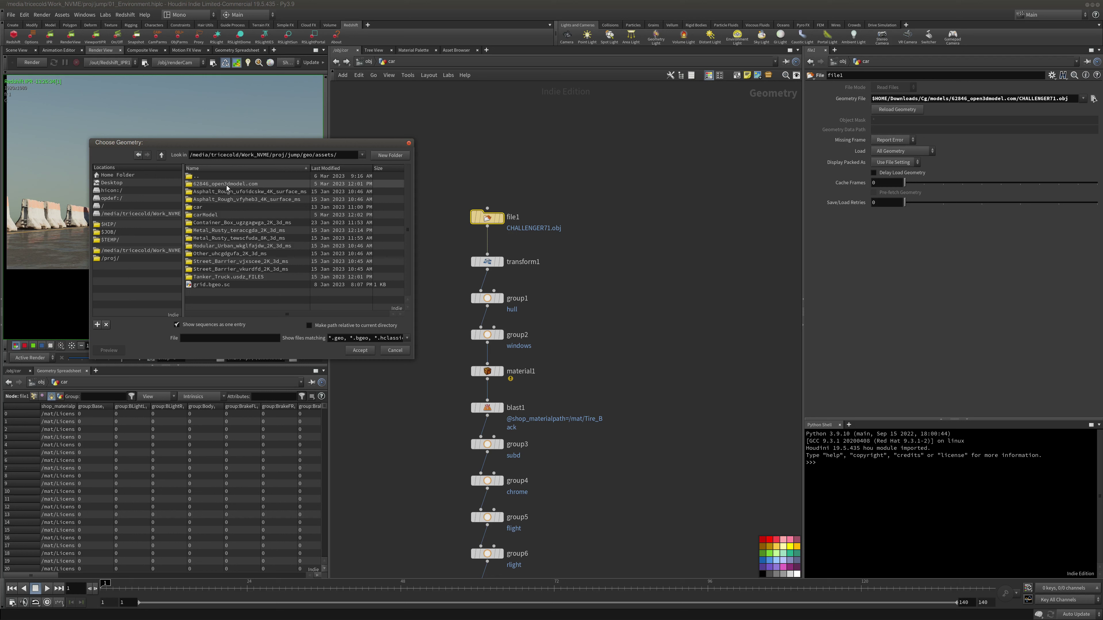
{"action": "left_click", "coordinate": [207, 185]}
{"action": "double_click", "coordinate": [212, 187]}
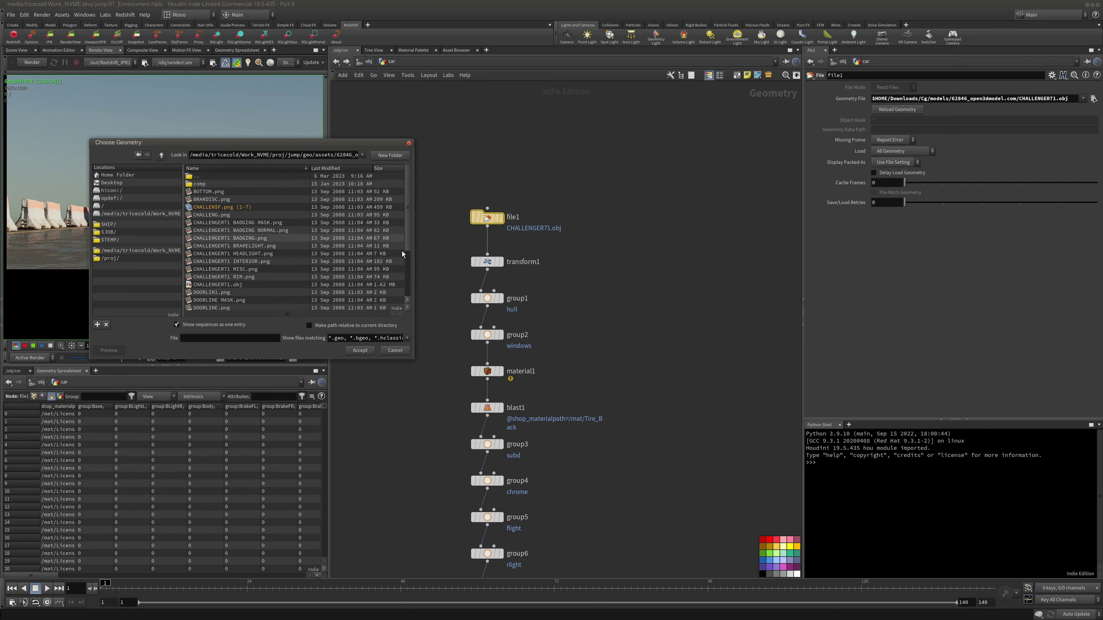
List files of every type in the model folder and set CHALLENGER71.obj as file1's geometry file
{"action": "left_click", "coordinate": [407, 338]}
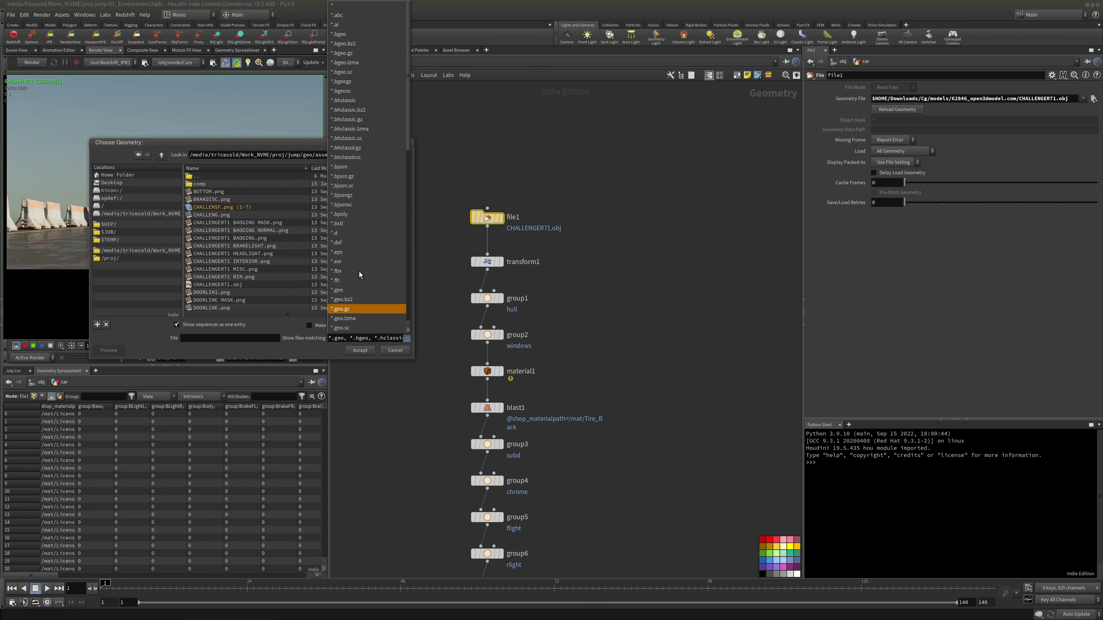
{"action": "left_click", "coordinate": [344, 16]}
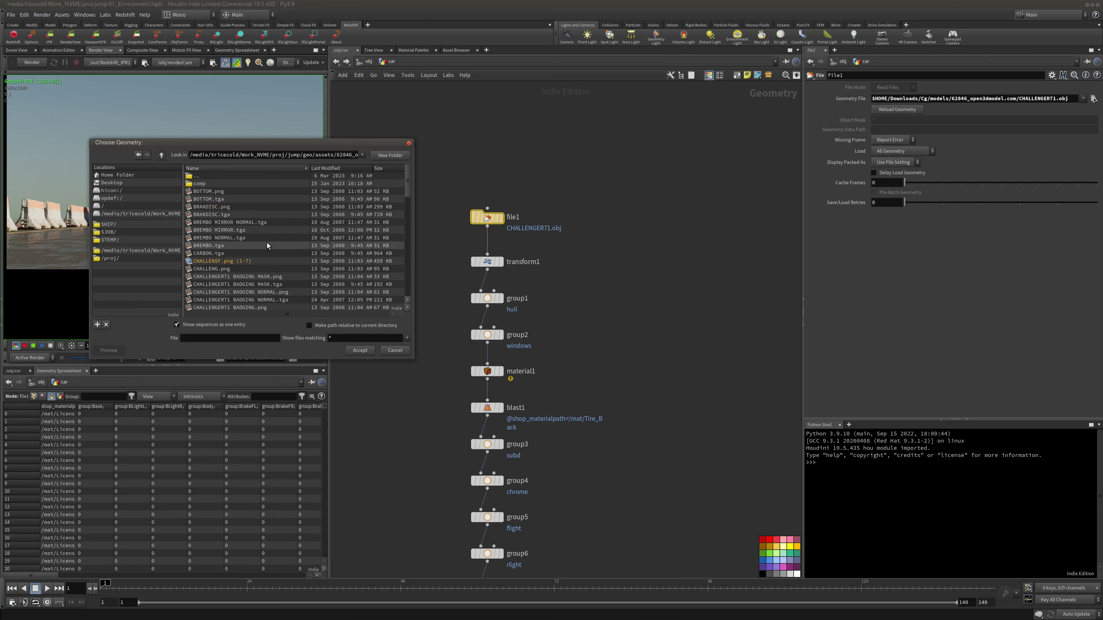
{"action": "left_click_drag", "start_coordinate": [409, 191], "coordinate": [385, 263]}
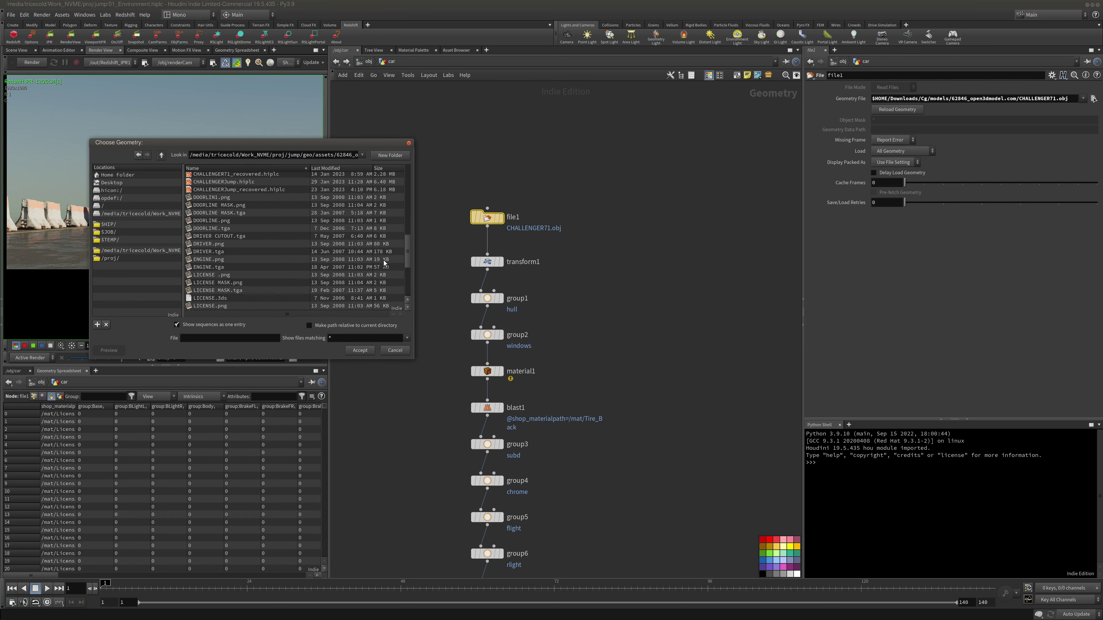
{"action": "scroll", "coordinate": [382, 265], "scroll_direction": "down", "scroll_amount": 1}
{"action": "scroll", "coordinate": [380, 266], "scroll_direction": "down", "scroll_amount": 1}
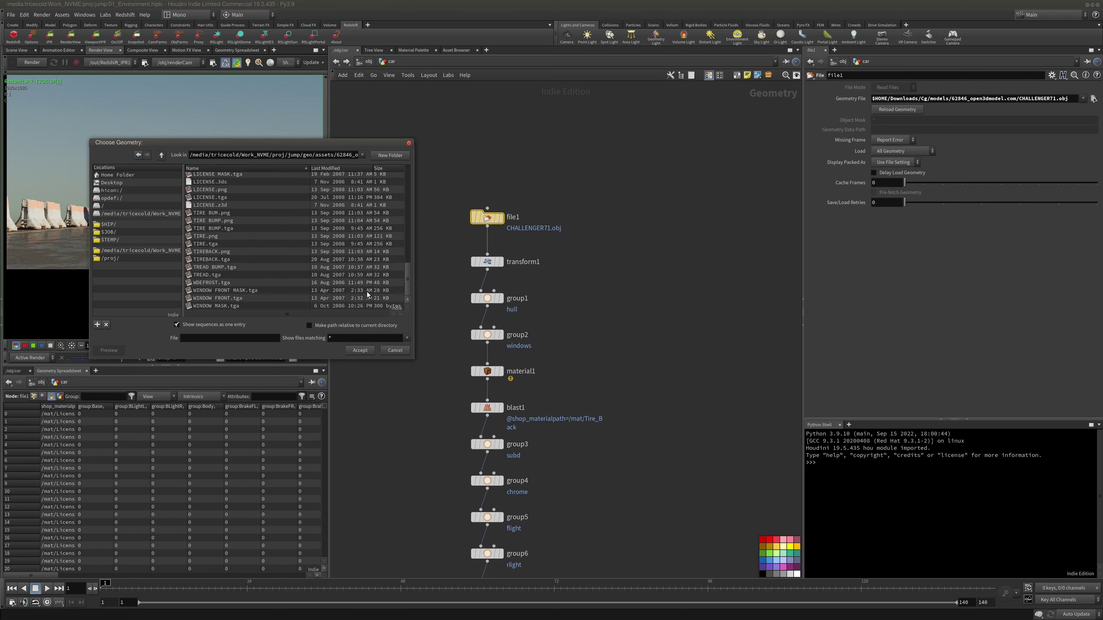
{"action": "scroll", "coordinate": [377, 265], "scroll_direction": "up", "scroll_amount": 4}
{"action": "scroll", "coordinate": [377, 264], "scroll_direction": "up", "scroll_amount": 4}
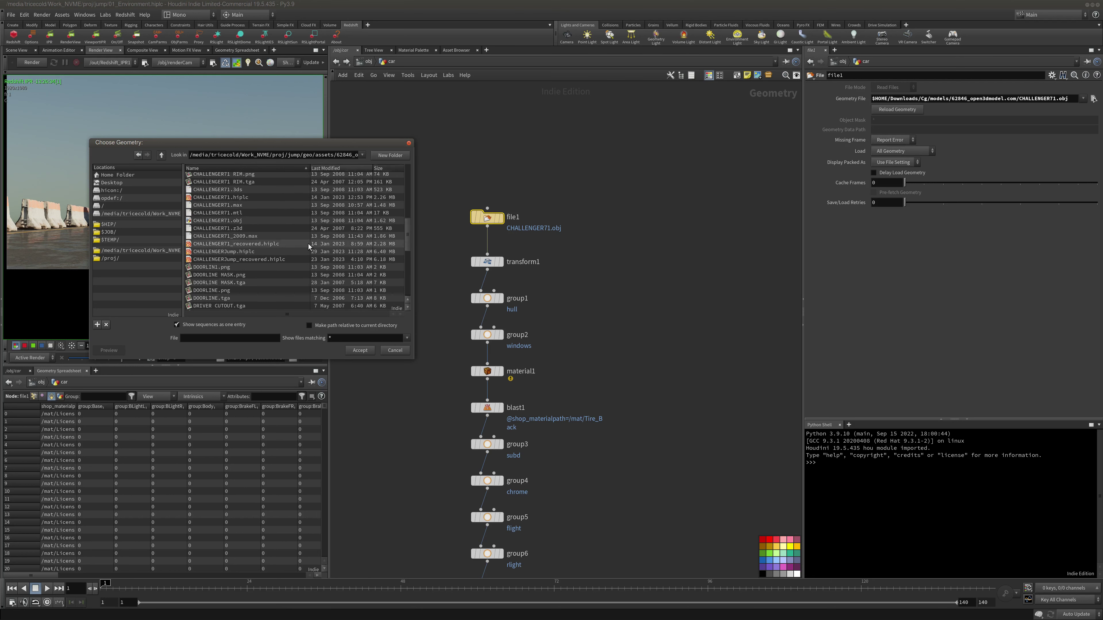
{"action": "left_click", "coordinate": [234, 221]}
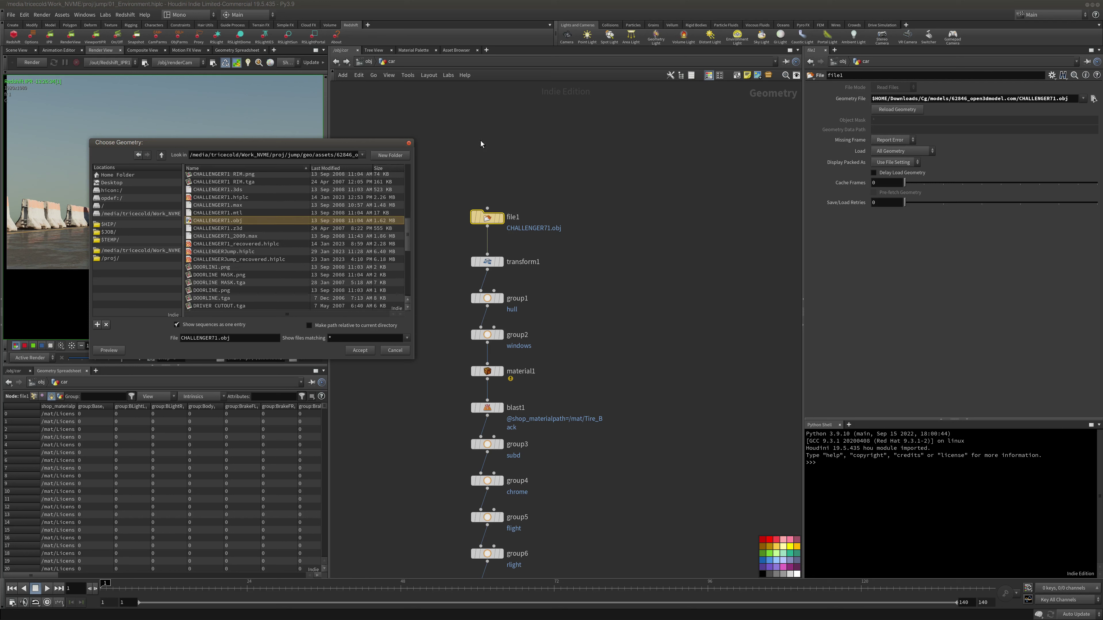
{"action": "left_click", "coordinate": [360, 350]}
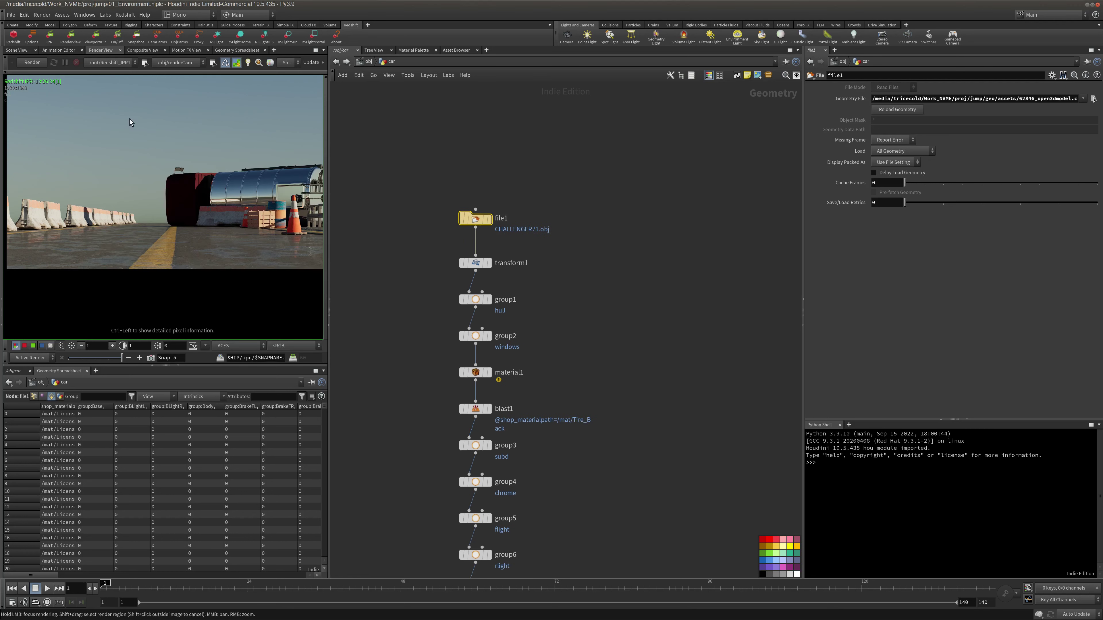
Show the scene in a free perspective view without the render camera, displaying only the file1 node's car model
{"action": "left_click", "coordinate": [16, 50]}
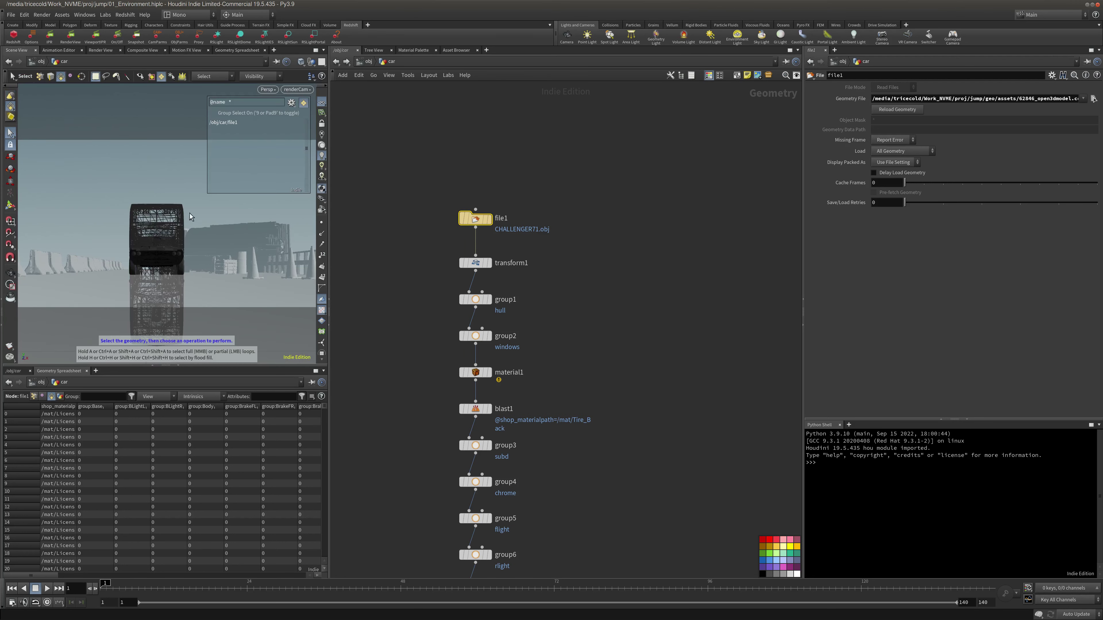
{"action": "left_click_drag", "start_coordinate": [73, 166], "coordinate": [104, 182]}
{"action": "left_click", "coordinate": [311, 61]}
{"action": "left_click", "coordinate": [319, 91]}
{"action": "left_click_drag", "start_coordinate": [171, 241], "coordinate": [180, 216], "text": "alt"}
{"action": "left_click", "coordinate": [491, 220]}
{"action": "middle_click", "coordinate": [476, 221]}
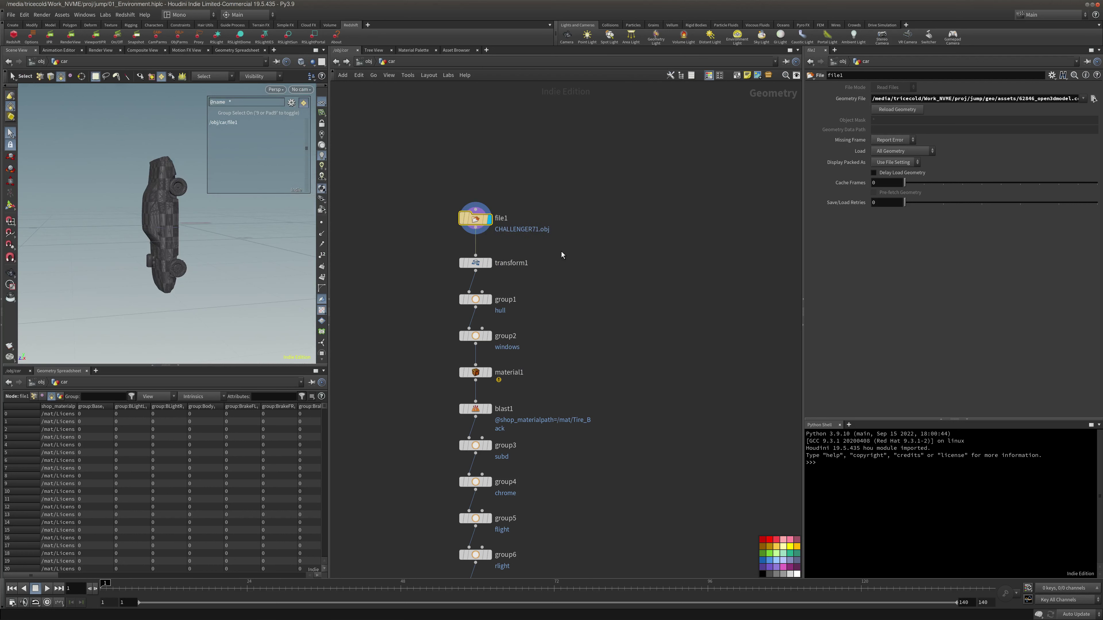
Display the group1 node and examine which parts of the car its hull group covers
{"action": "left_click", "coordinate": [489, 263]}
{"action": "left_click_drag", "start_coordinate": [430, 248], "coordinate": [539, 275]}
{"action": "middle_click_drag", "start_coordinate": [514, 313], "coordinate": [484, 280]}
{"action": "left_click", "coordinate": [460, 268]}
{"action": "left_click", "coordinate": [446, 269]}
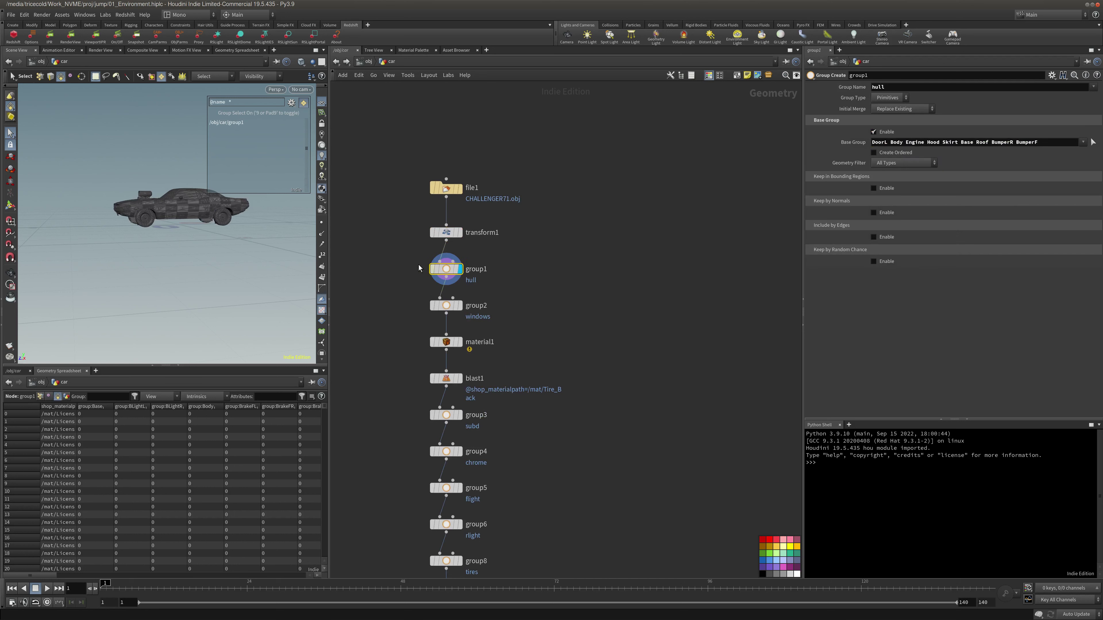
{"action": "key", "text": "Escape"}
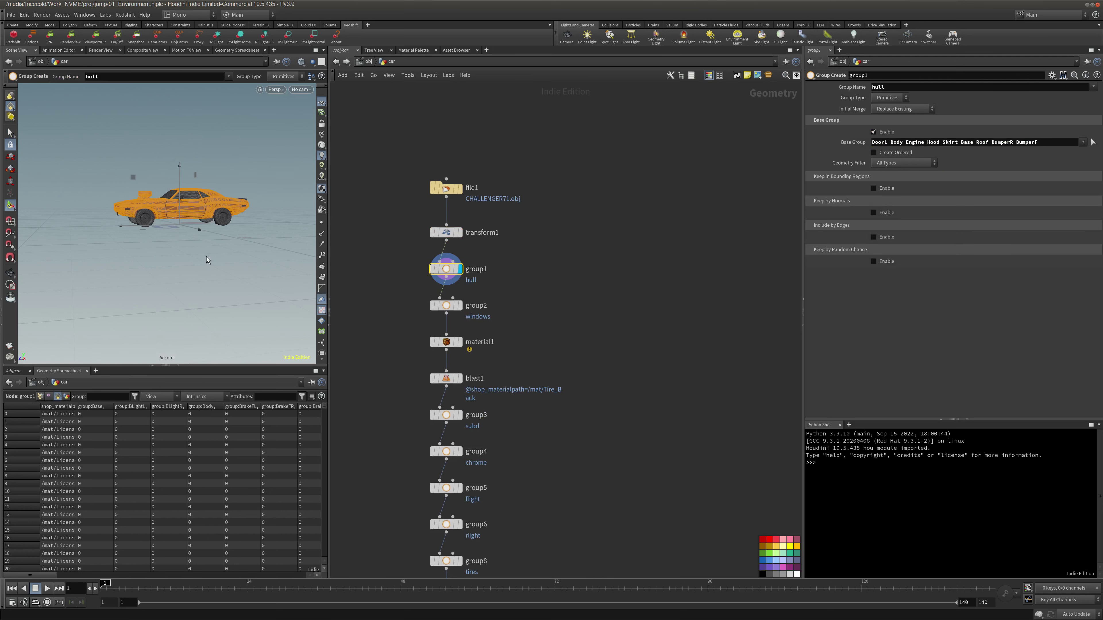
{"action": "left_click_drag", "start_coordinate": [206, 256], "coordinate": [243, 258]}
{"action": "key", "text": "Return"}
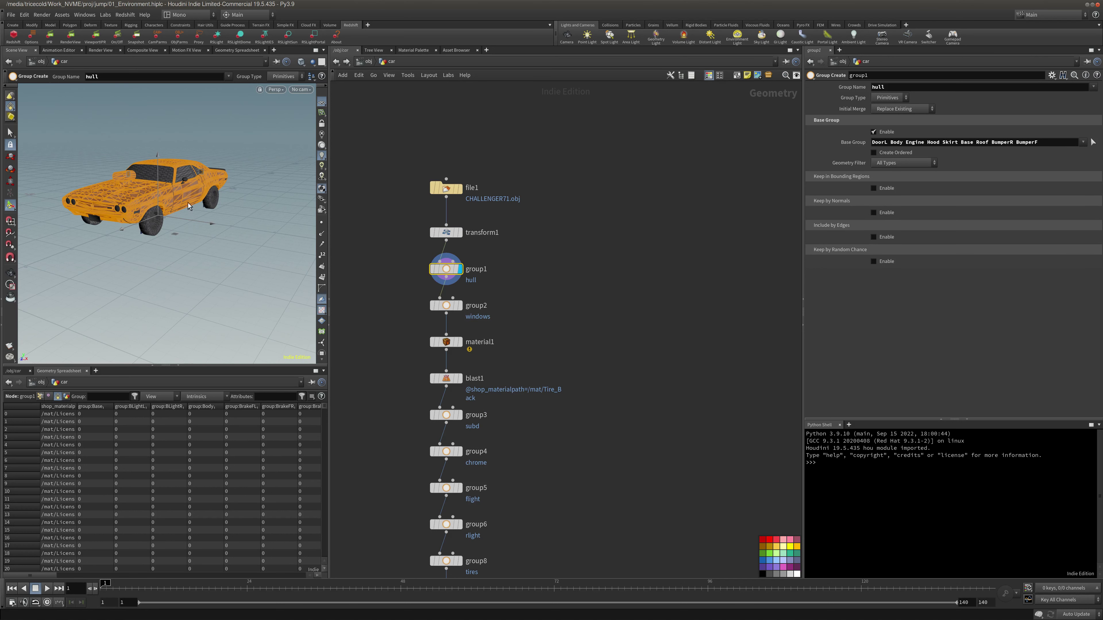
Display and select the transform1 node, returning the viewport to the Select tool
{"action": "left_click", "coordinate": [459, 232]}
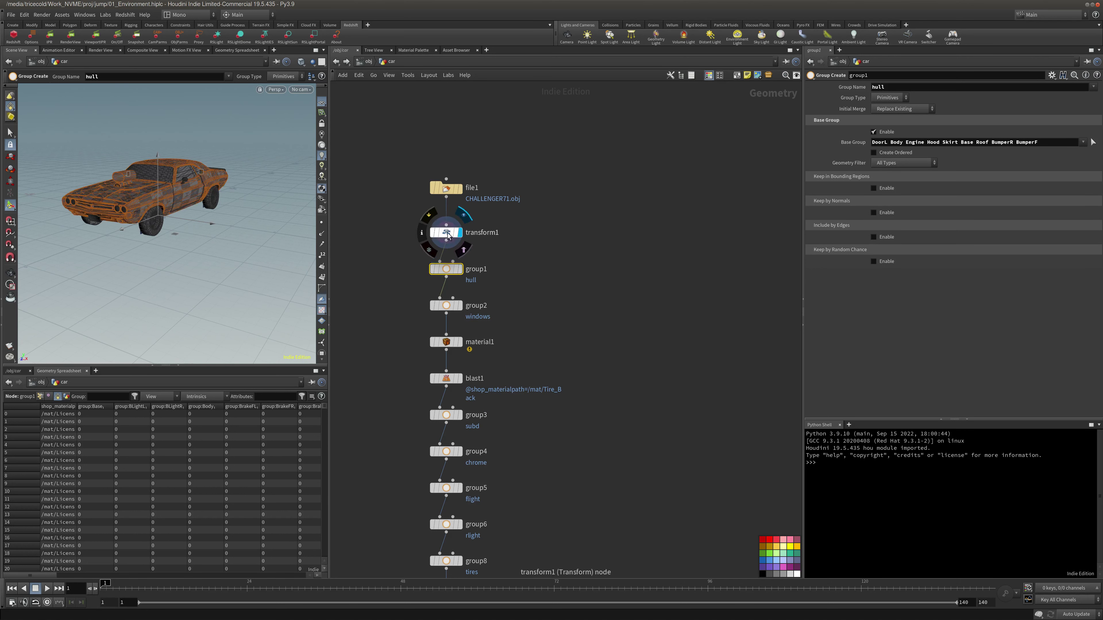
{"action": "left_click", "coordinate": [446, 233]}
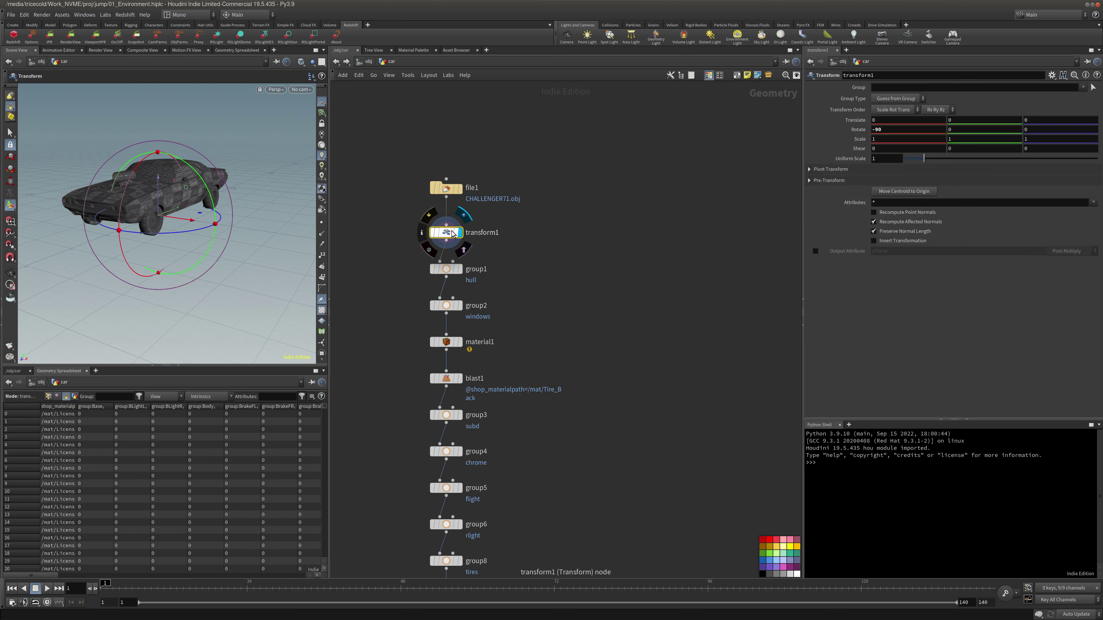
{"action": "left_click", "coordinate": [10, 133]}
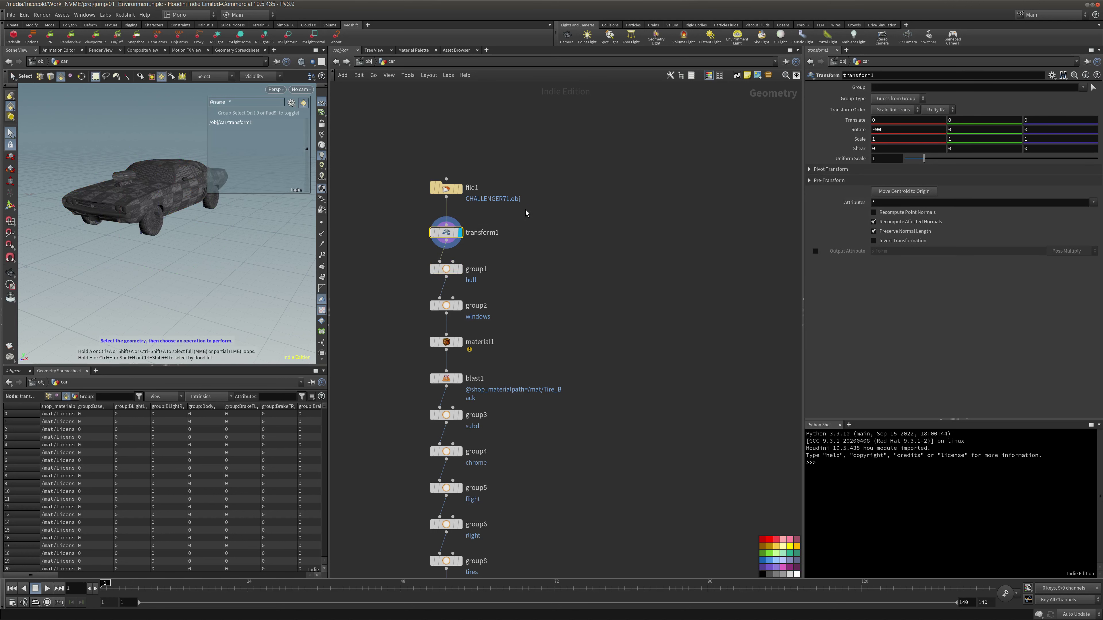
Widen the shop_materialpath column in the geometry spreadsheet and list transform1's point attributes
{"action": "left_click_drag", "start_coordinate": [77, 406], "coordinate": [122, 406]}
{"action": "middle_click", "coordinate": [449, 234]}
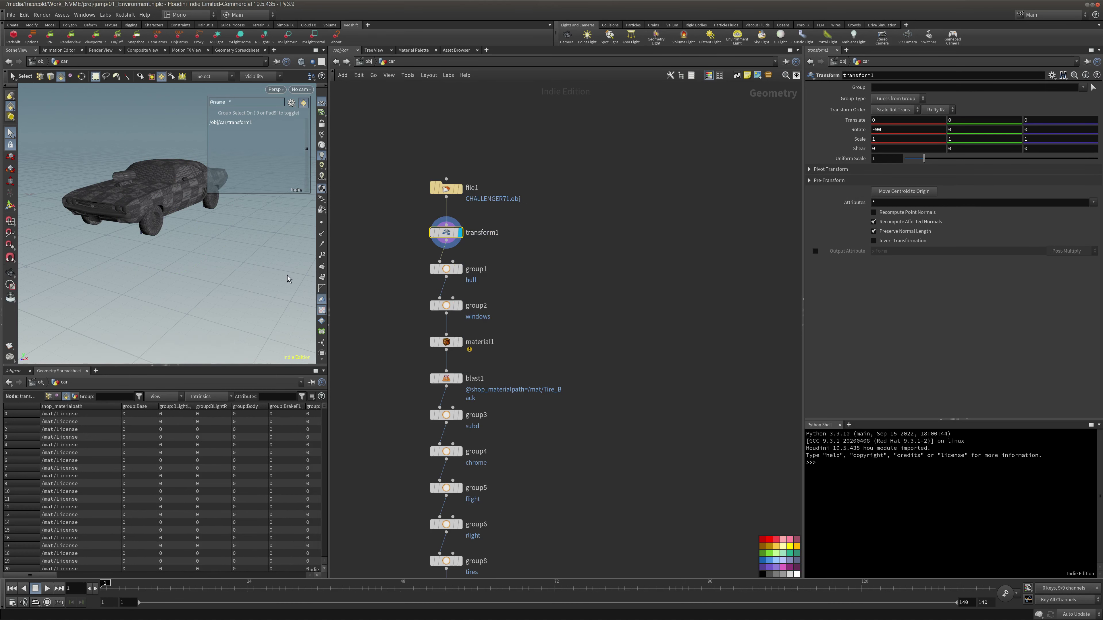
{"action": "left_click", "coordinate": [48, 396]}
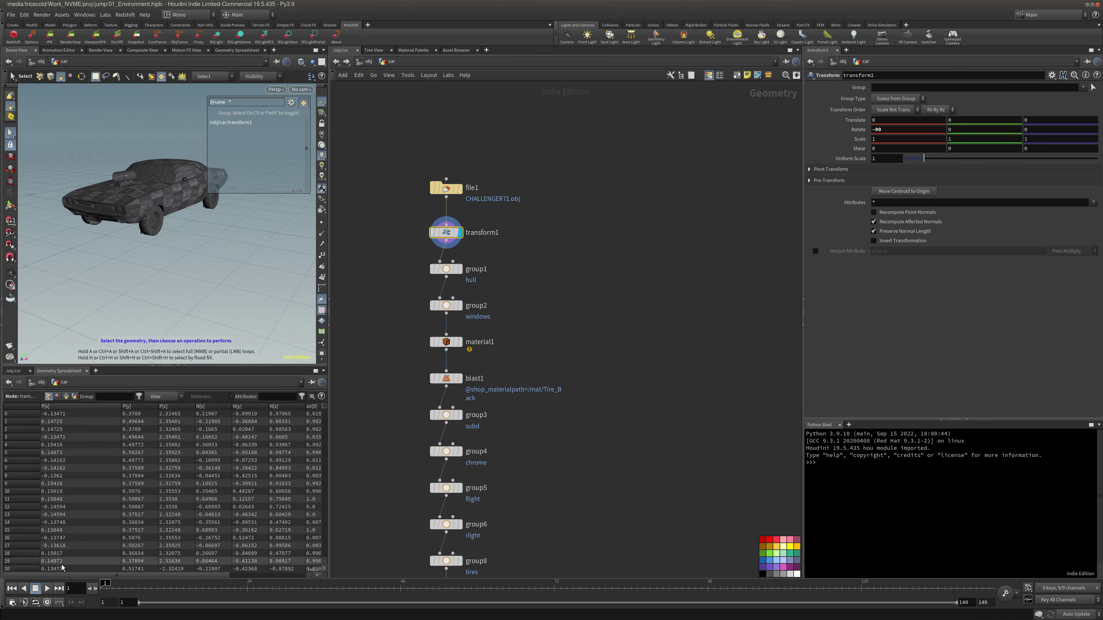
{"action": "left_click", "coordinate": [369, 157]}
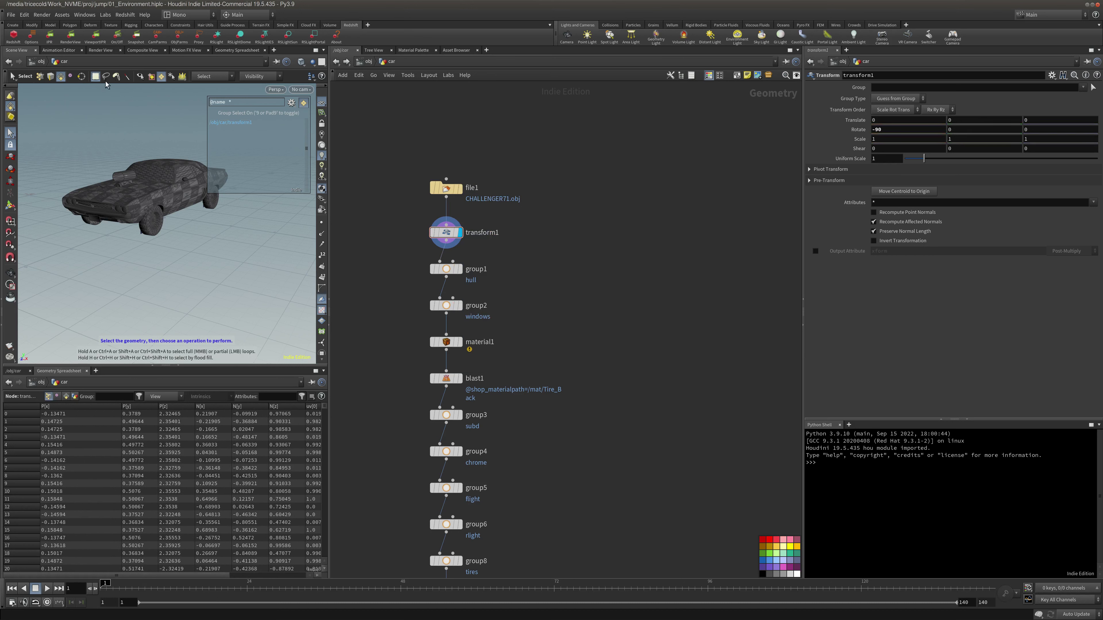
{"action": "left_click", "coordinate": [158, 78]}
{"action": "left_click", "coordinate": [161, 77]}
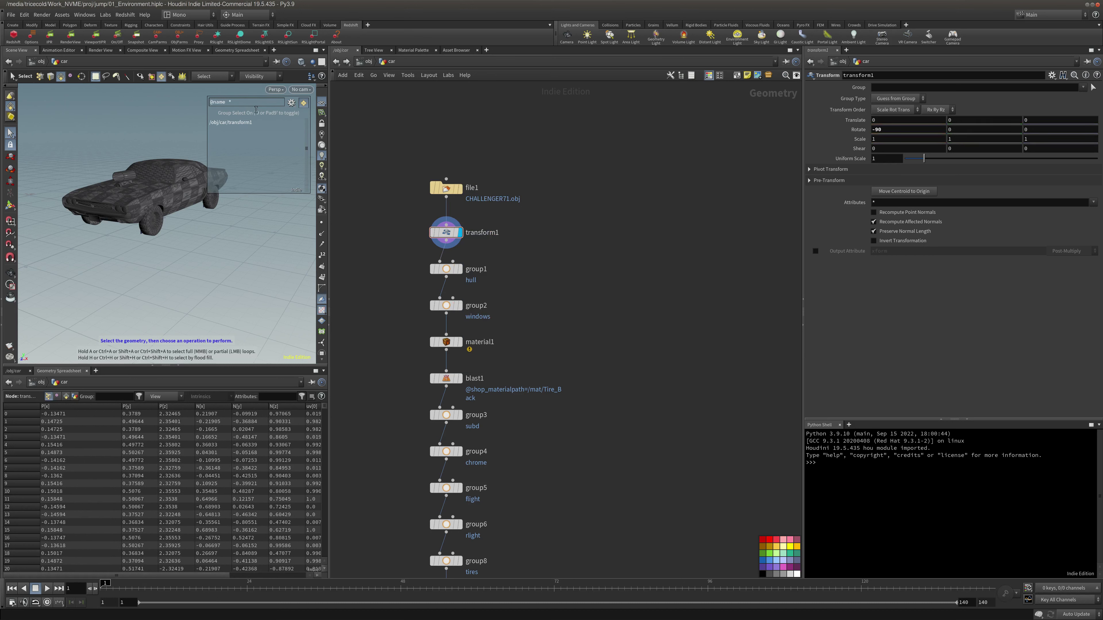
{"action": "left_click", "coordinate": [291, 102]}
{"action": "left_click", "coordinate": [548, 222]}
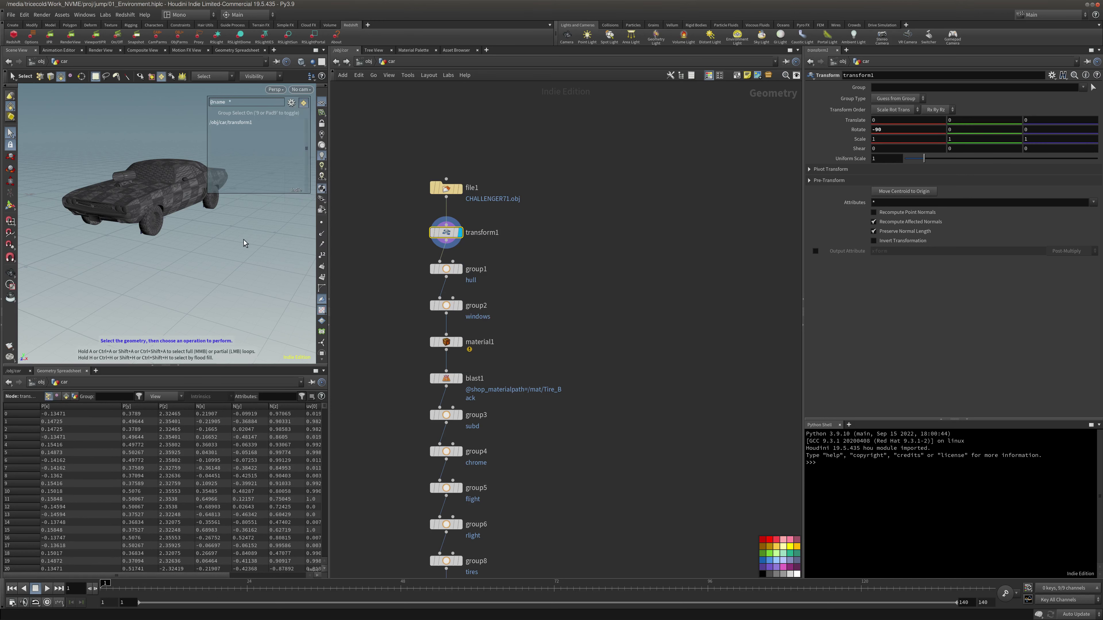
List transform1's geometry groups in the viewport's group list and check which car parts they cover
{"action": "key", "text": "Return"}
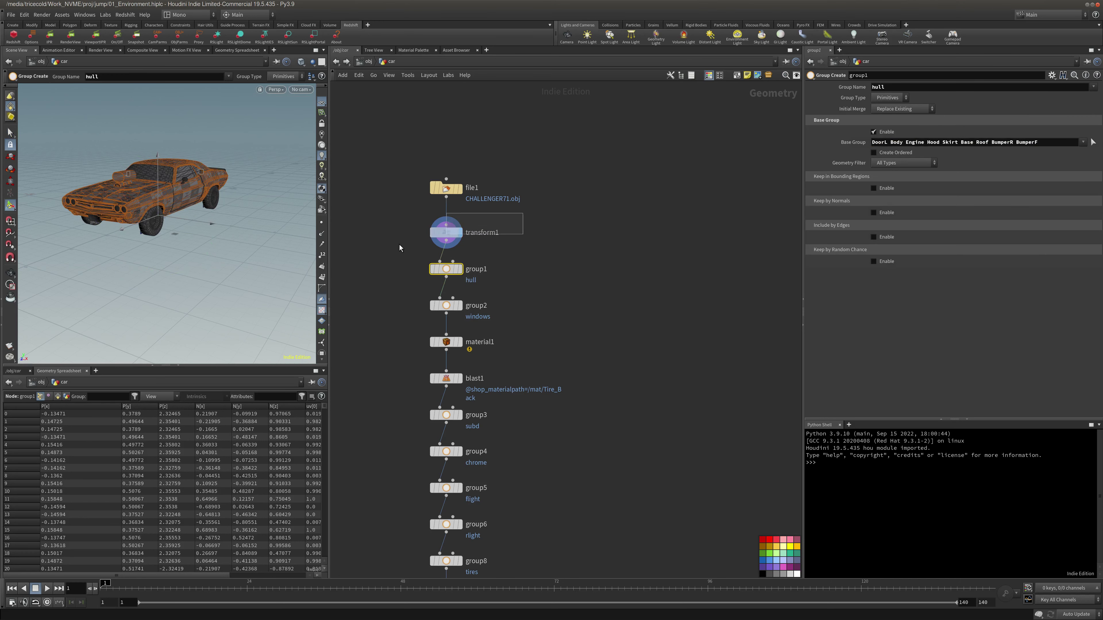
{"action": "left_click", "coordinate": [11, 132]}
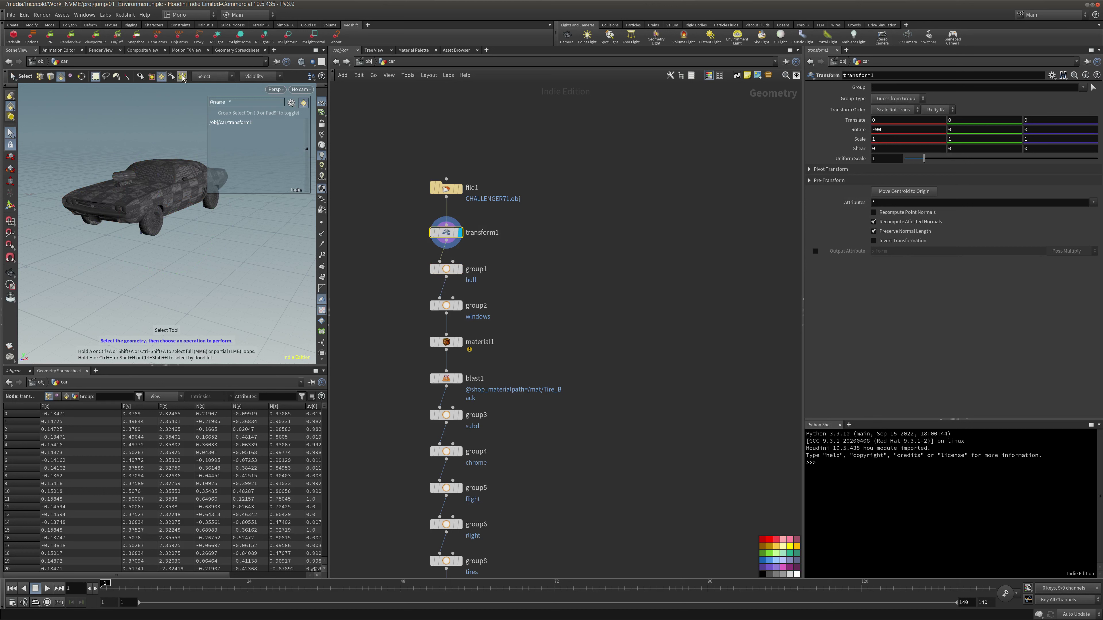
{"action": "left_click", "coordinate": [200, 76]}
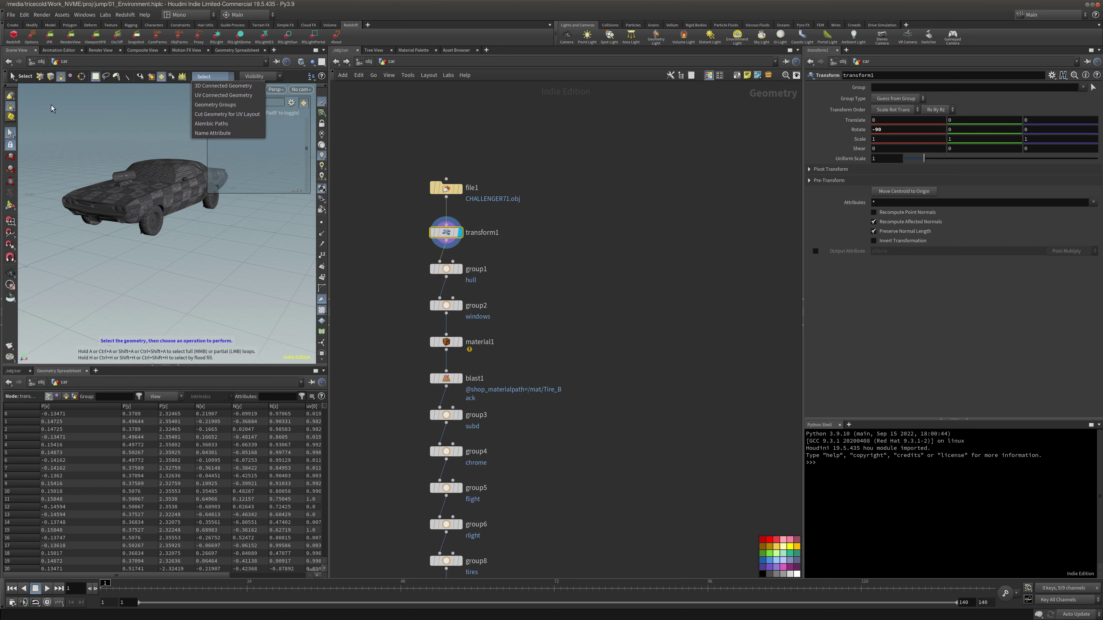
{"action": "left_click", "coordinate": [222, 106]}
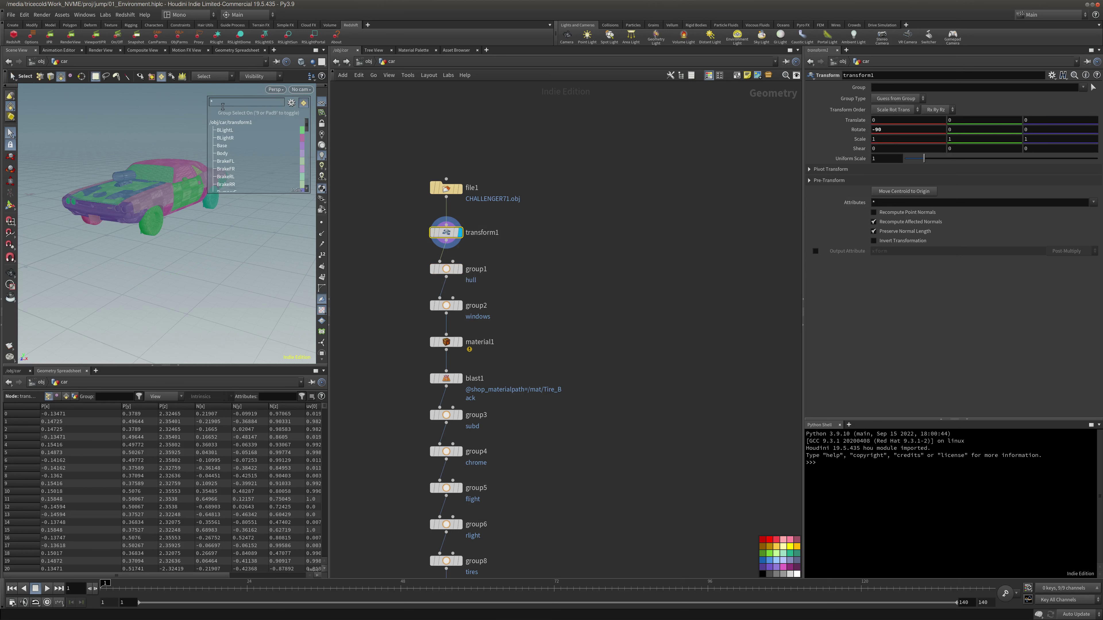
{"action": "middle_click", "coordinate": [446, 235]}
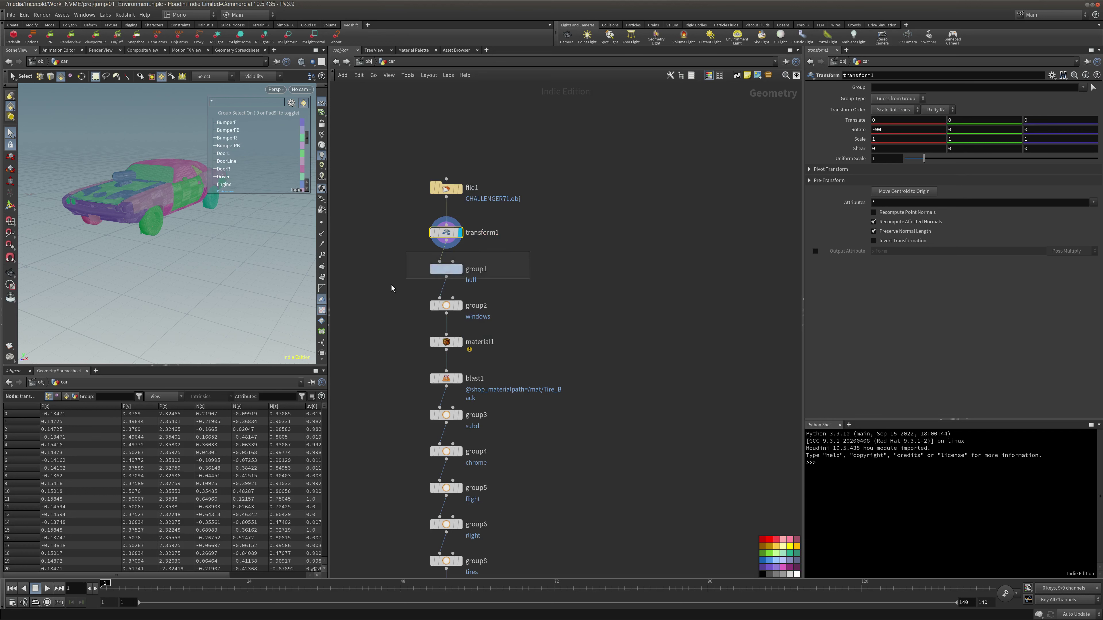
Display the group1 node and then group2 to examine the hull and windows groups on the car
{"action": "left_click", "coordinate": [449, 270]}
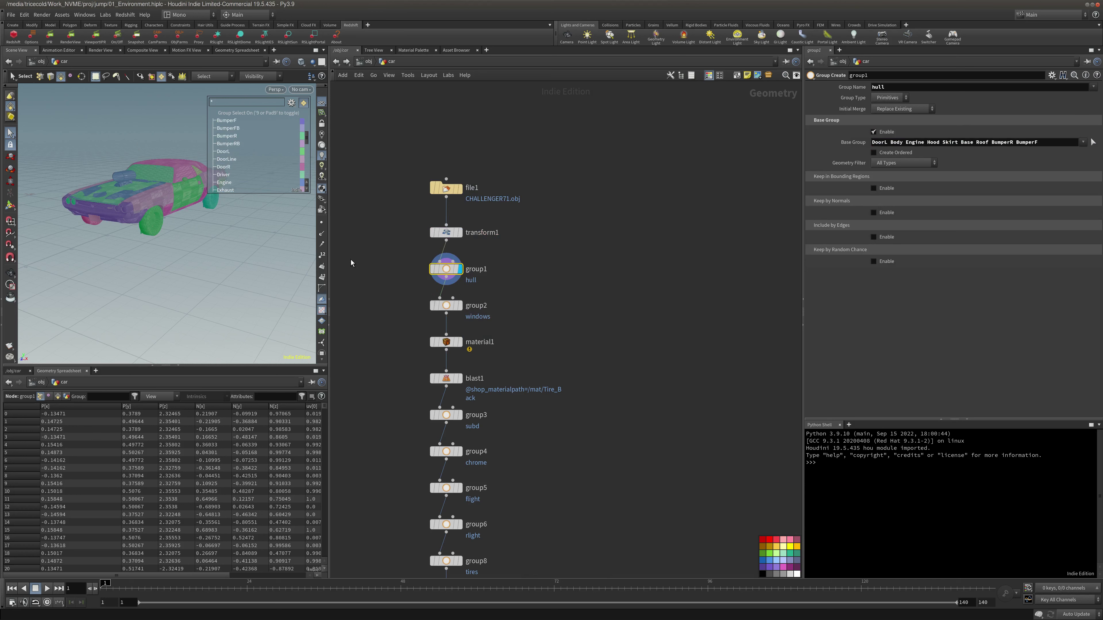
{"action": "key", "text": "Return"}
{"action": "left_click_drag", "start_coordinate": [619, 231], "coordinate": [414, 260]}
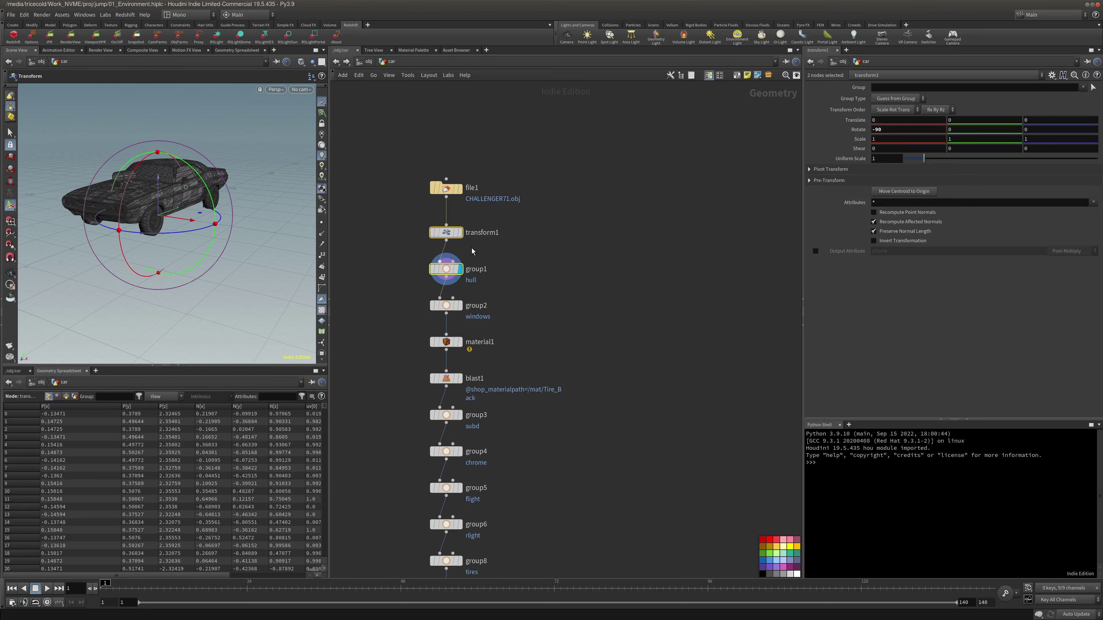
{"action": "middle_click_drag", "start_coordinate": [545, 260], "coordinate": [539, 209]}
{"action": "left_click_drag", "start_coordinate": [506, 243], "coordinate": [419, 265]}
{"action": "left_click", "coordinate": [456, 258]}
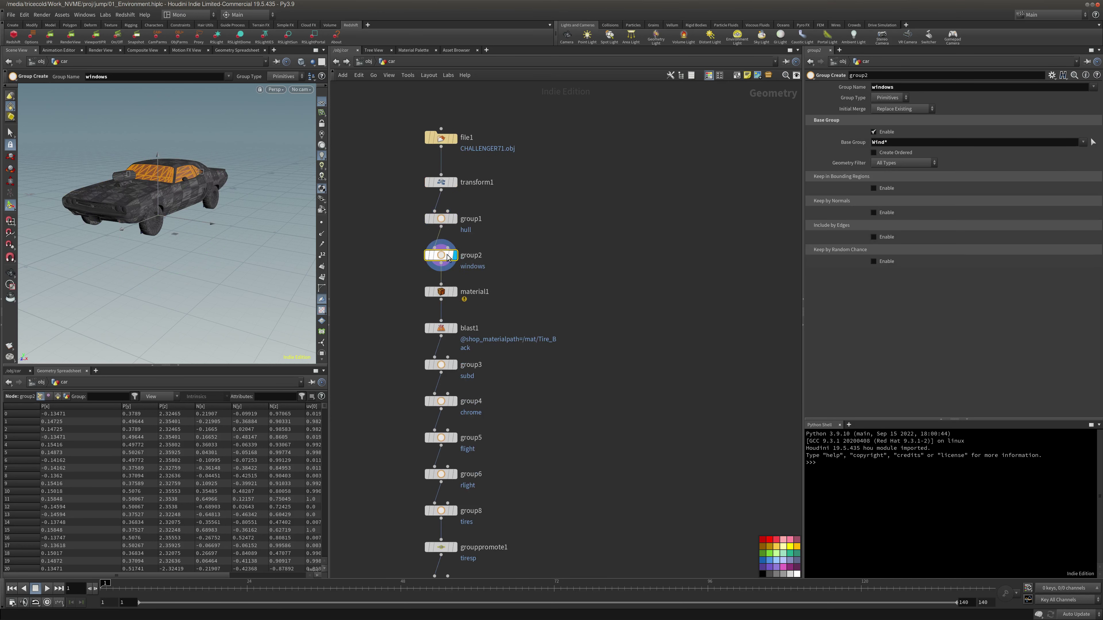
Display the material1 node and review its windows group material assignment
{"action": "middle_click_drag", "start_coordinate": [510, 267], "coordinate": [508, 233]}
{"action": "left_click_drag", "start_coordinate": [508, 233], "coordinate": [420, 266]}
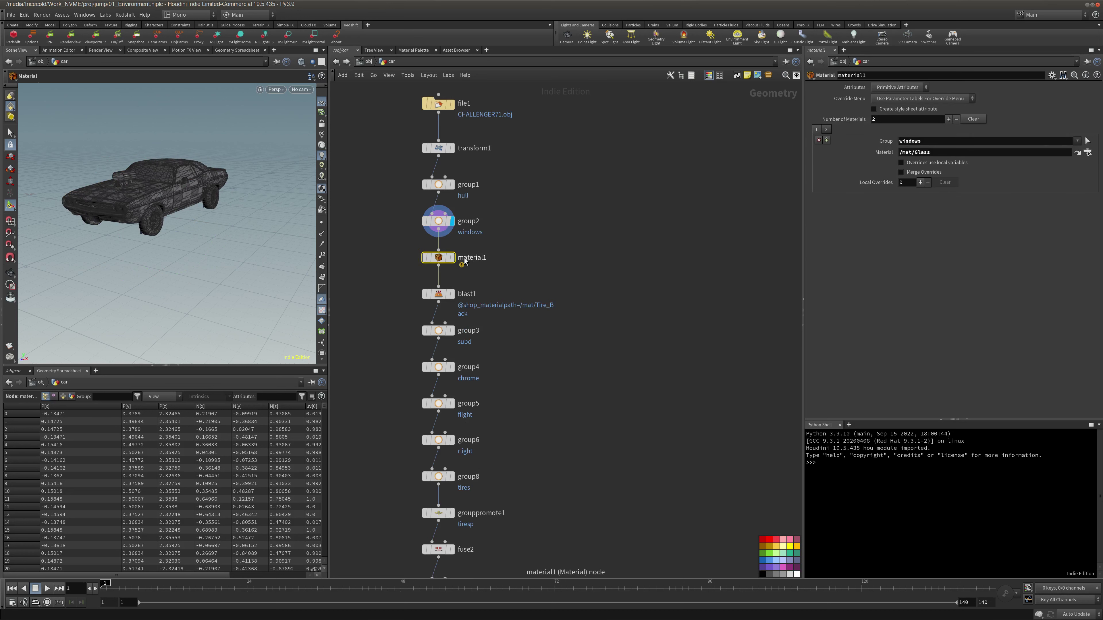
{"action": "left_click", "coordinate": [451, 258]}
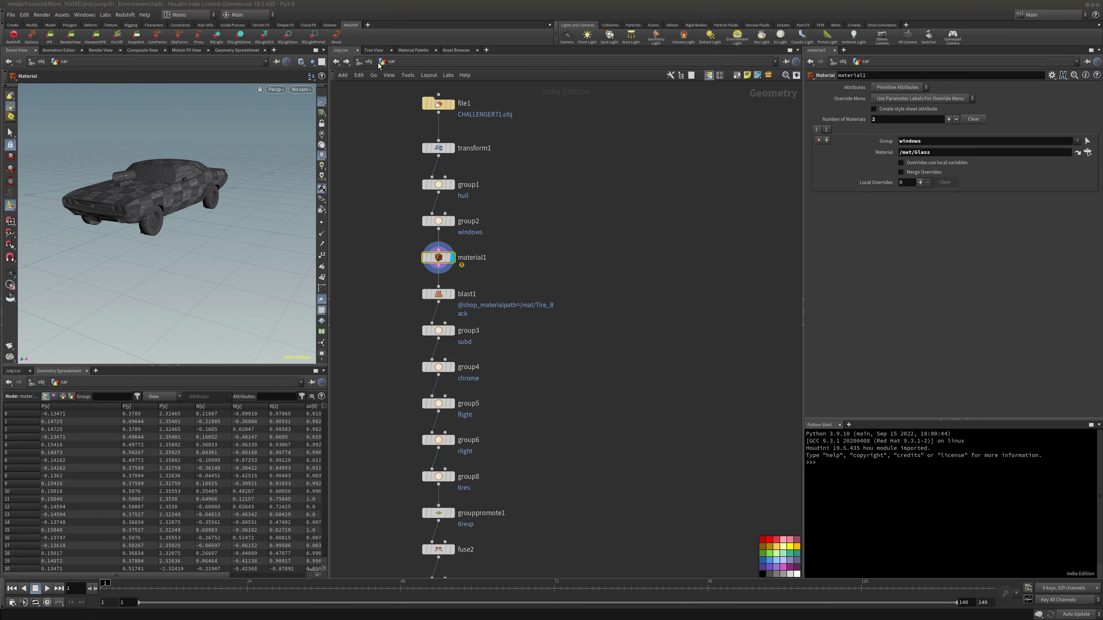
Go to the mat network and delete the Chrome and grey materials beside the ENV box
{"action": "left_click", "coordinate": [369, 62]}
{"action": "left_click", "coordinate": [369, 62]}
{"action": "left_click", "coordinate": [413, 91]}
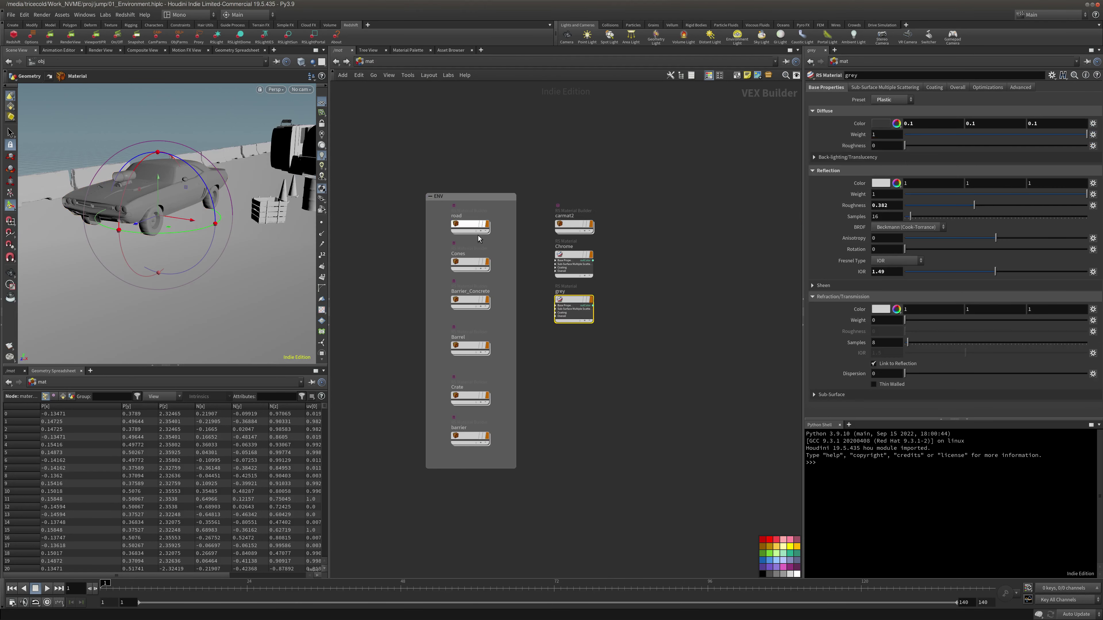
{"action": "middle_click_drag", "start_coordinate": [544, 274], "coordinate": [598, 261]}
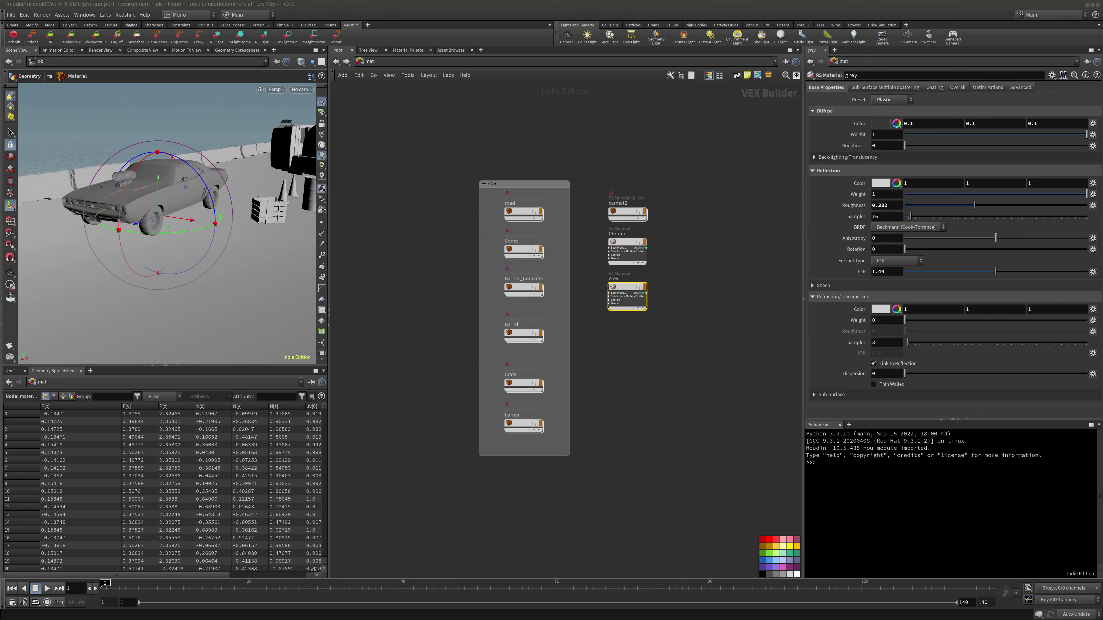
{"action": "left_click_drag", "start_coordinate": [707, 234], "coordinate": [596, 319]}
{"action": "key", "text": "Delete"}
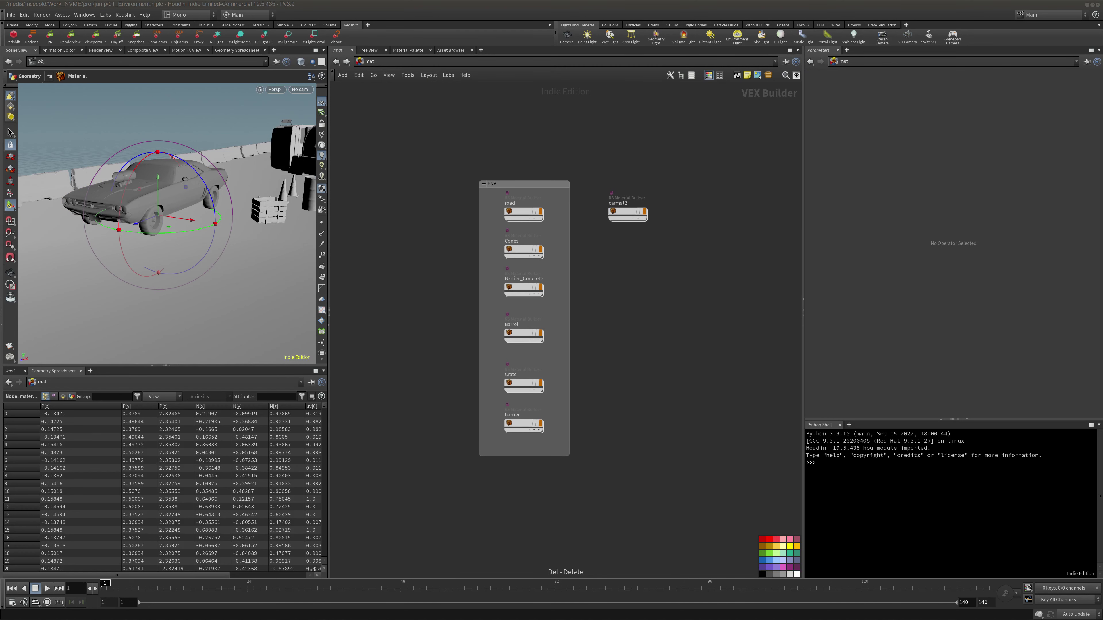
Paste the CAR material box into the mat network, place it beside the ENV box, and select its Car material
{"action": "key", "text": "ctrl+v"}
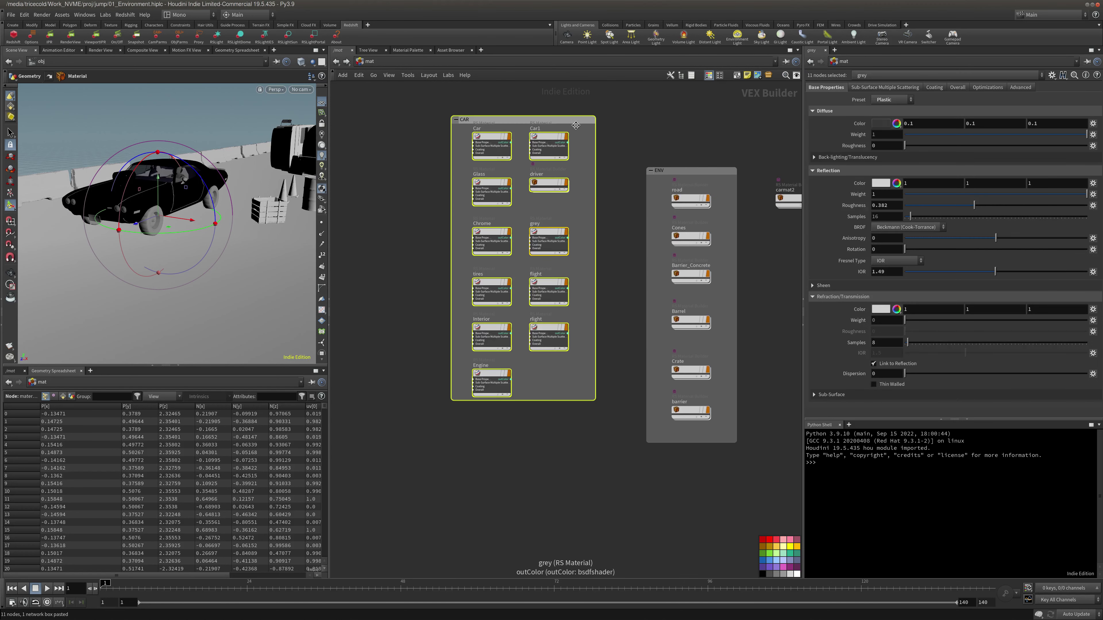
{"action": "left_click_drag", "start_coordinate": [589, 158], "coordinate": [610, 173]}
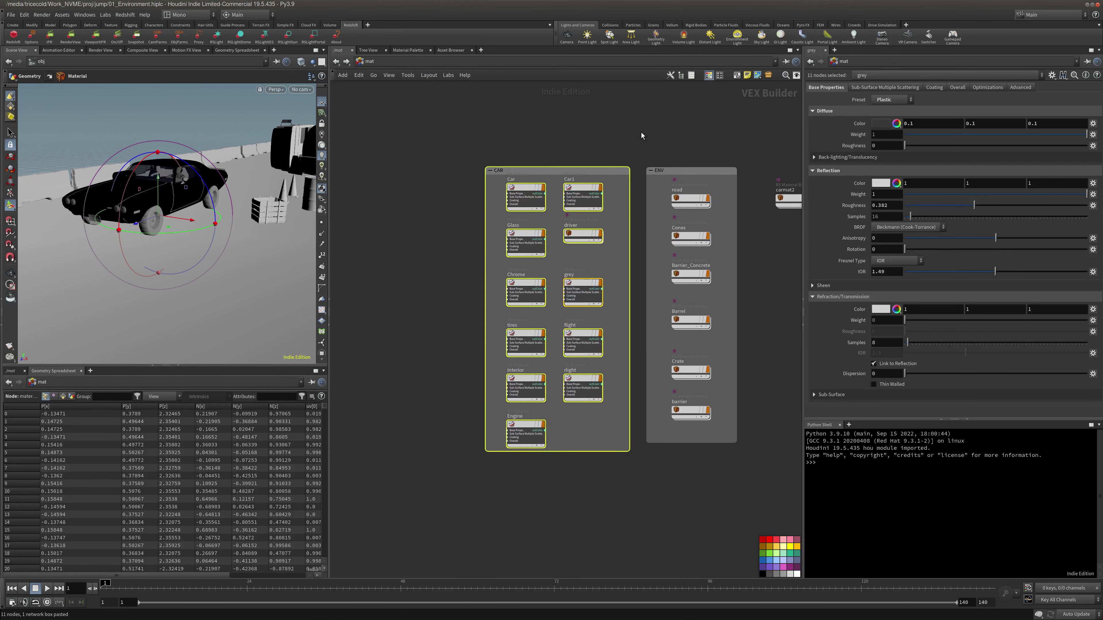
{"action": "left_click", "coordinate": [641, 136]}
{"action": "middle_click_drag", "start_coordinate": [629, 140], "coordinate": [567, 161]}
{"action": "scroll", "coordinate": [567, 164], "scroll_direction": "up", "scroll_amount": 1}
{"action": "left_click", "coordinate": [452, 219]}
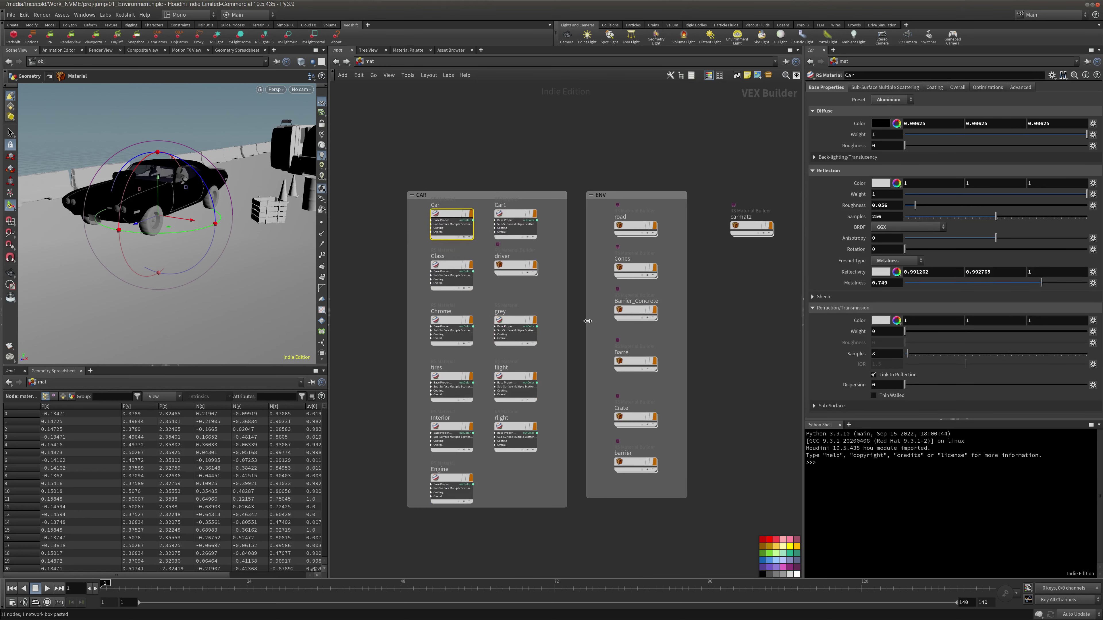
{"action": "middle_click_drag", "start_coordinate": [562, 297], "coordinate": [566, 237]}
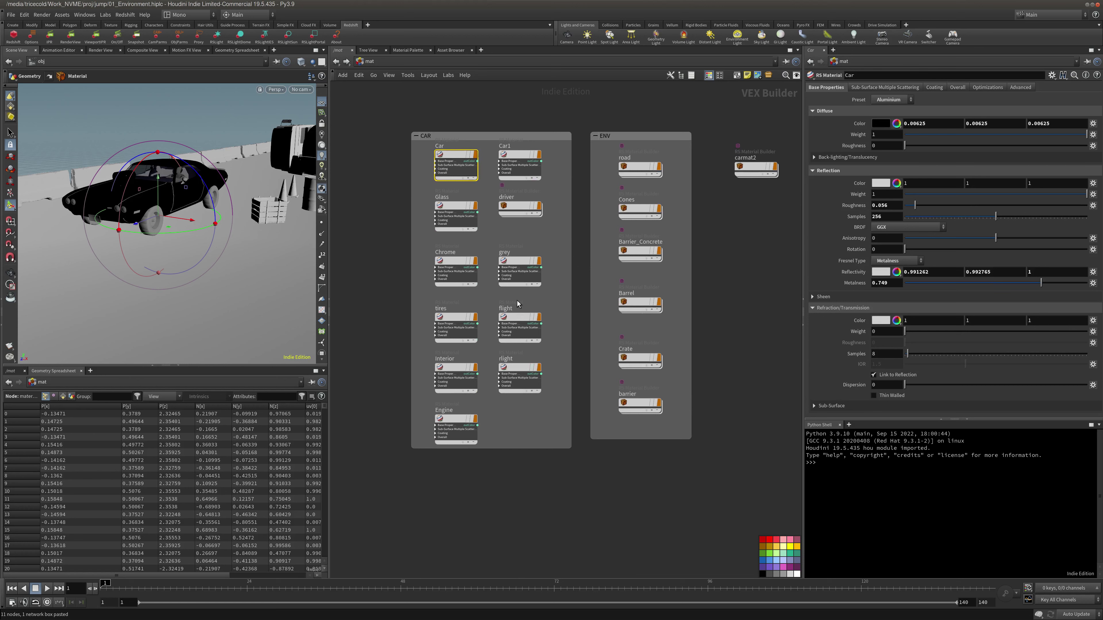
Open the driver material and browse for its texture image in the car model's folder under the project's geo/assets directory
{"action": "double_click", "coordinate": [516, 210]}
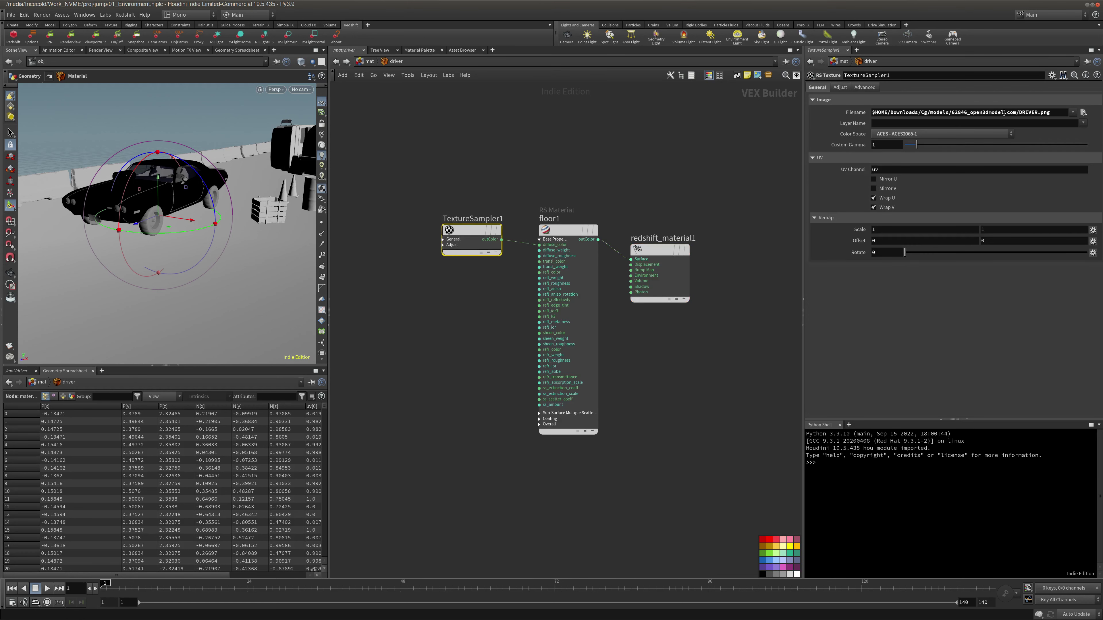
{"action": "left_click", "coordinate": [1081, 113]}
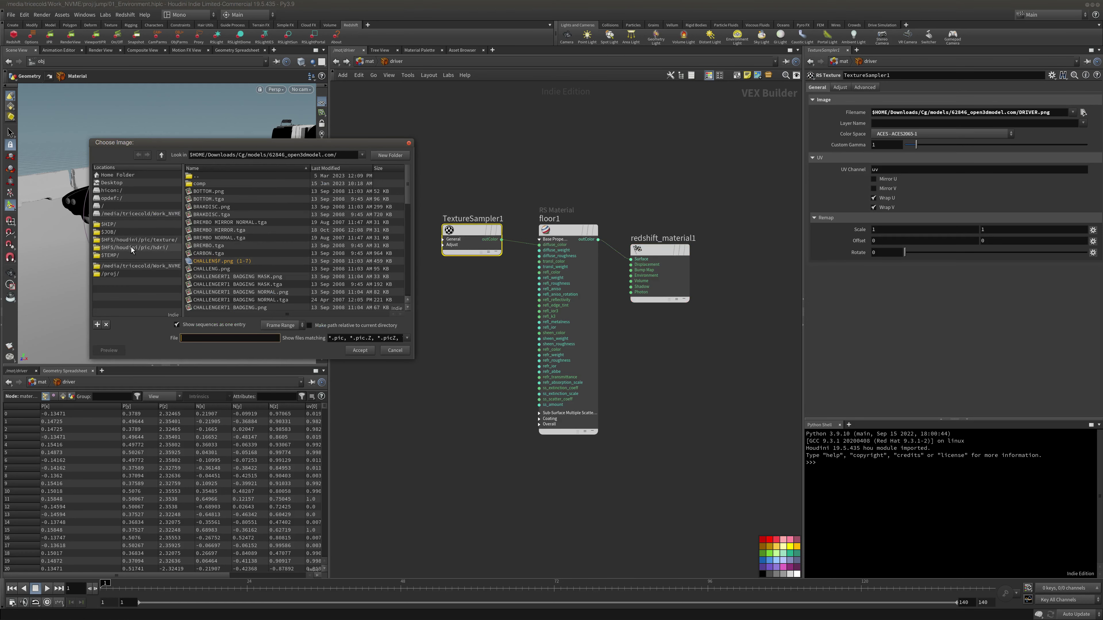
{"action": "left_click", "coordinate": [135, 270]}
{"action": "double_click", "coordinate": [213, 185]}
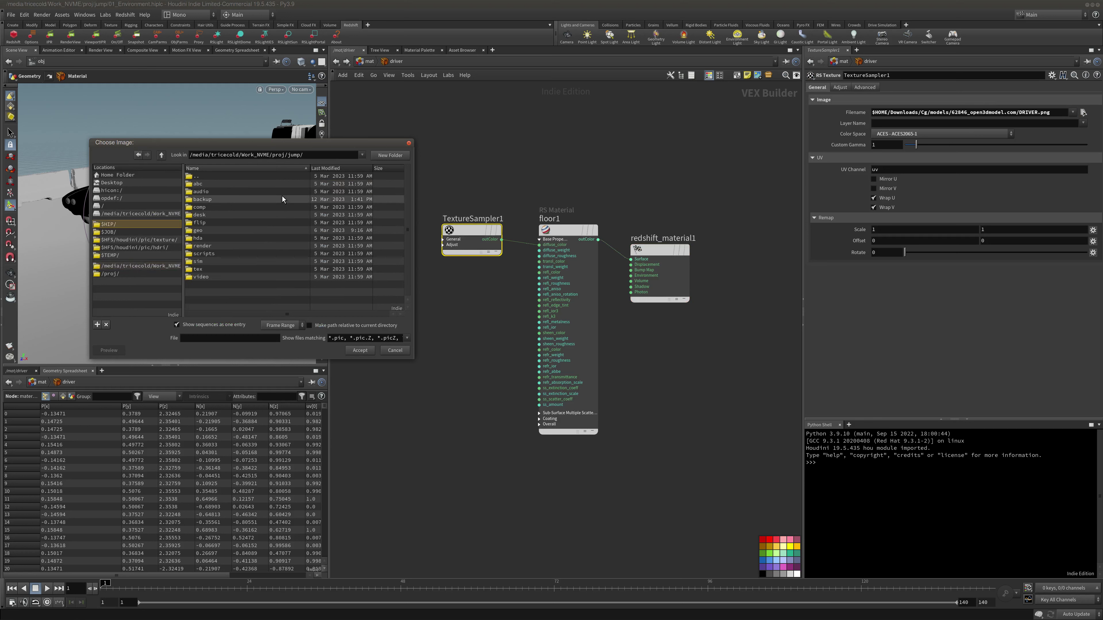
{"action": "double_click", "coordinate": [217, 229]}
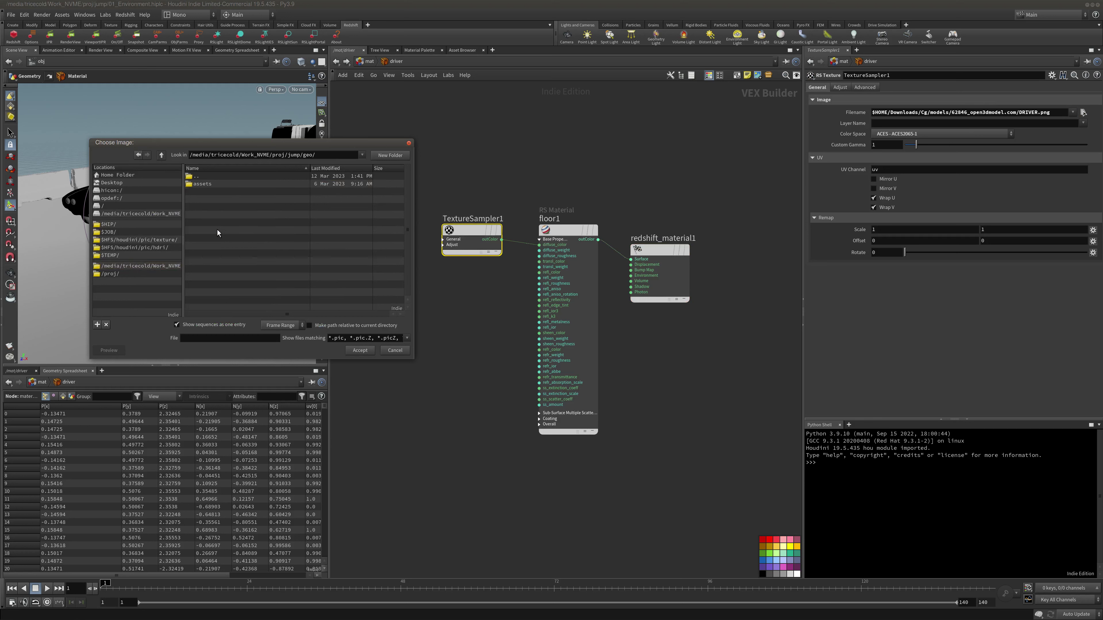
{"action": "double_click", "coordinate": [230, 183]}
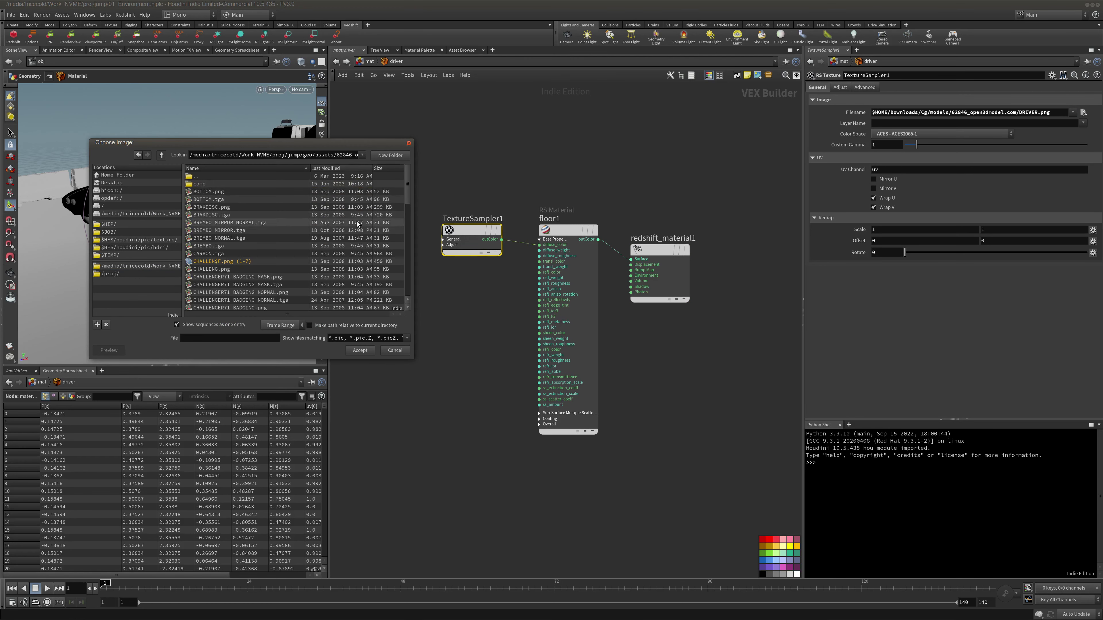
Choose DRIVER.tga as the TextureSampler1 image and return to the mat network
{"action": "scroll", "coordinate": [407, 217], "scroll_direction": "down", "scroll_amount": 3}
{"action": "scroll", "coordinate": [407, 217], "scroll_direction": "down", "scroll_amount": 6}
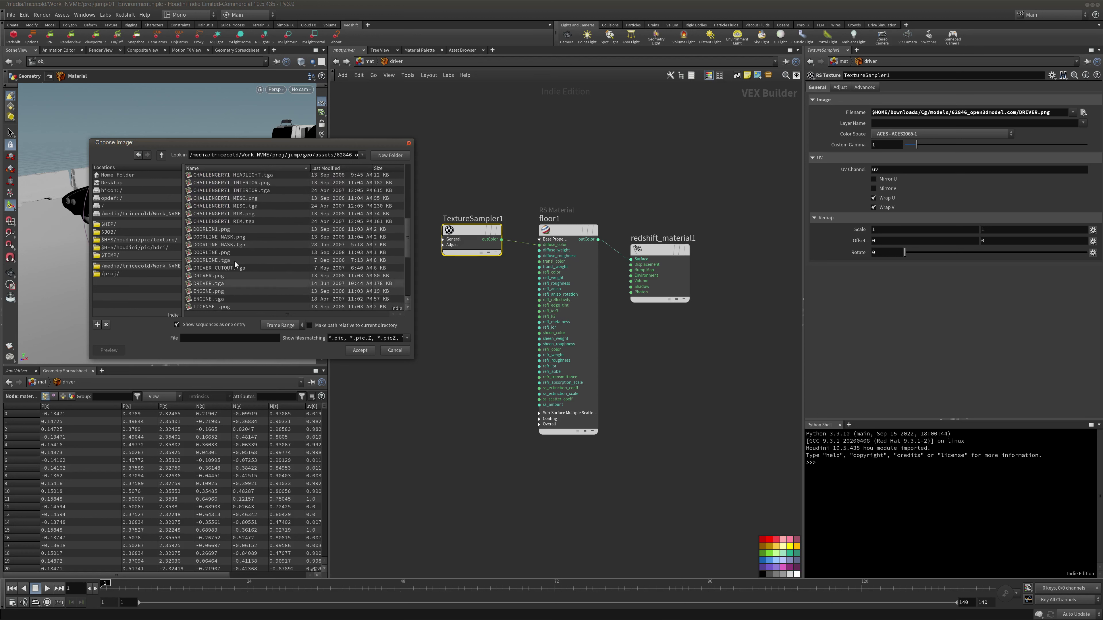
{"action": "scroll", "coordinate": [406, 246], "scroll_direction": "down", "scroll_amount": 1}
{"action": "left_click_drag", "start_coordinate": [406, 246], "coordinate": [407, 248]}
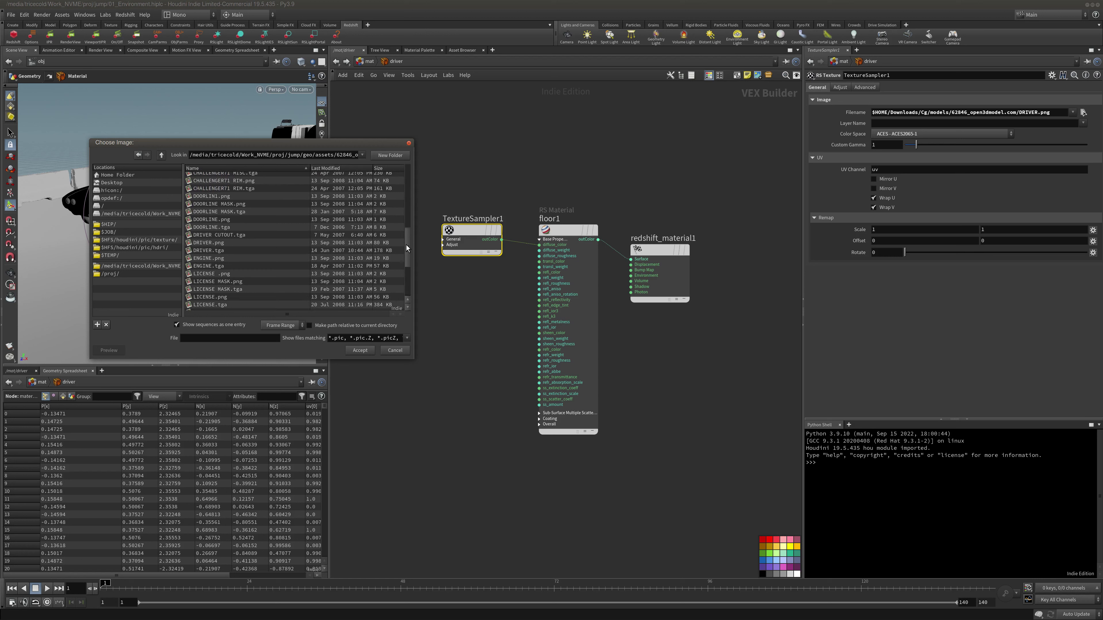
{"action": "left_click", "coordinate": [249, 251]}
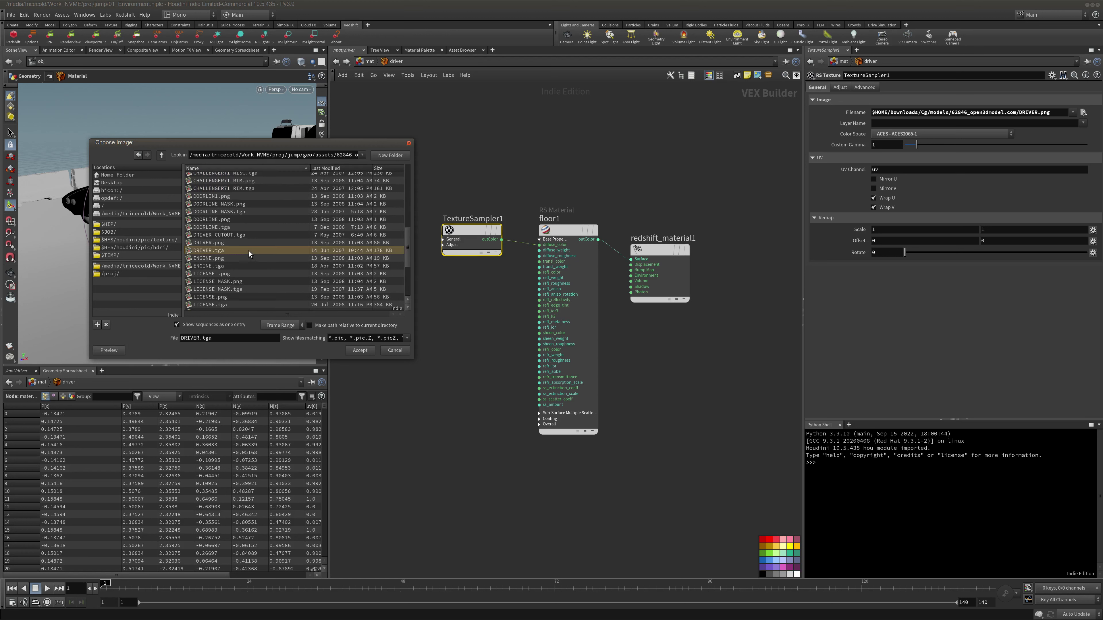
{"action": "left_click", "coordinate": [360, 350]}
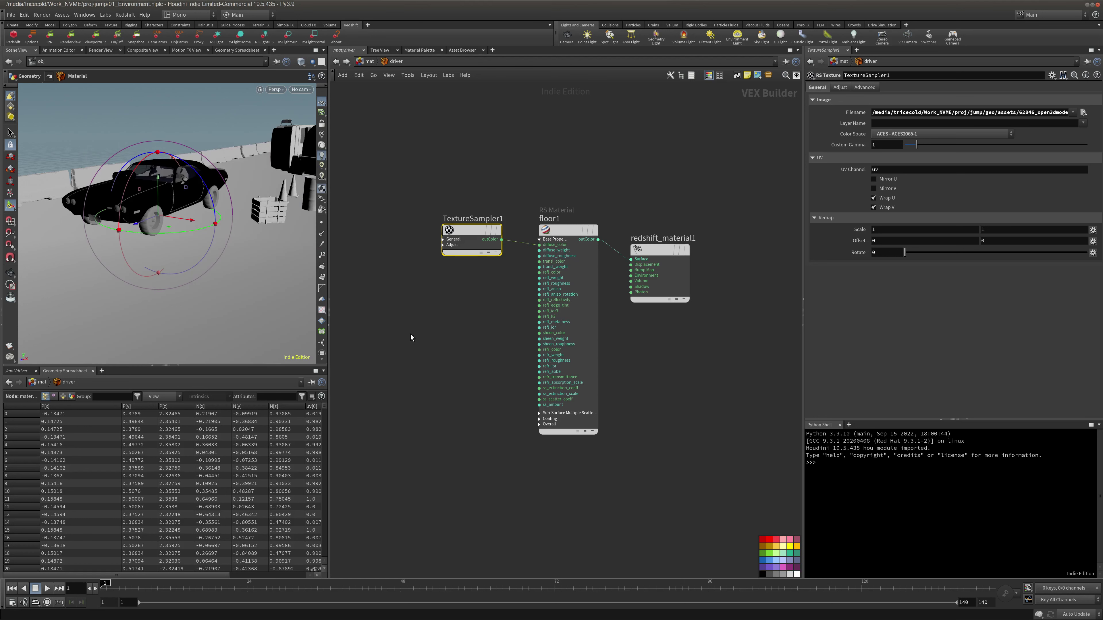
{"action": "middle_click_drag", "start_coordinate": [440, 304], "coordinate": [438, 299]}
{"action": "left_click", "coordinate": [376, 61]}
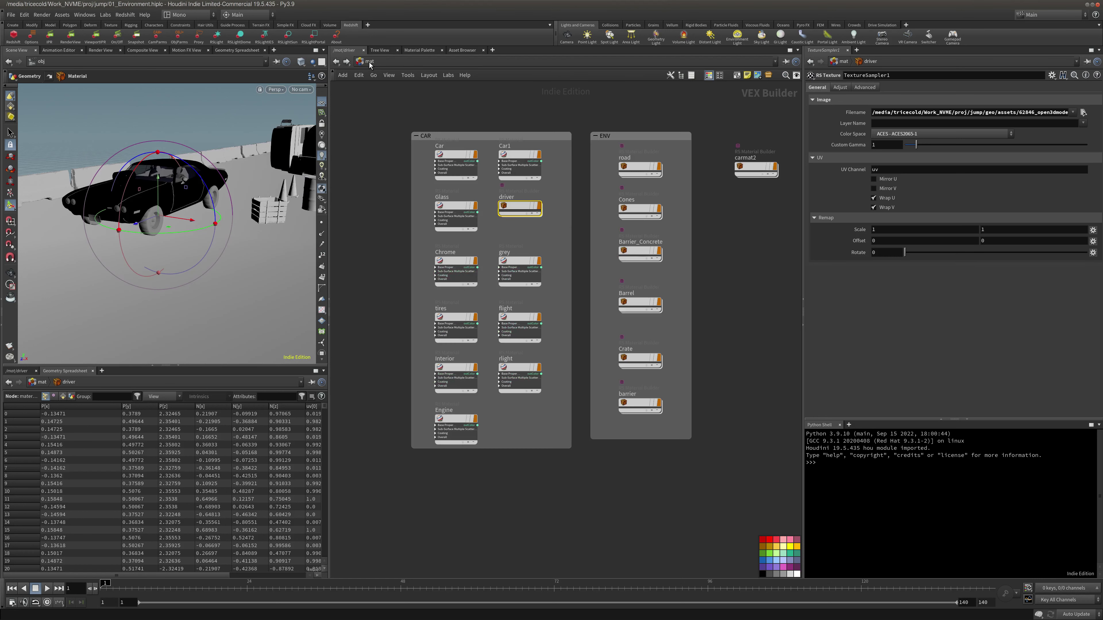
Look through renderCam in the viewport and reopen the car geometry network in obj
{"action": "left_click", "coordinate": [442, 62]}
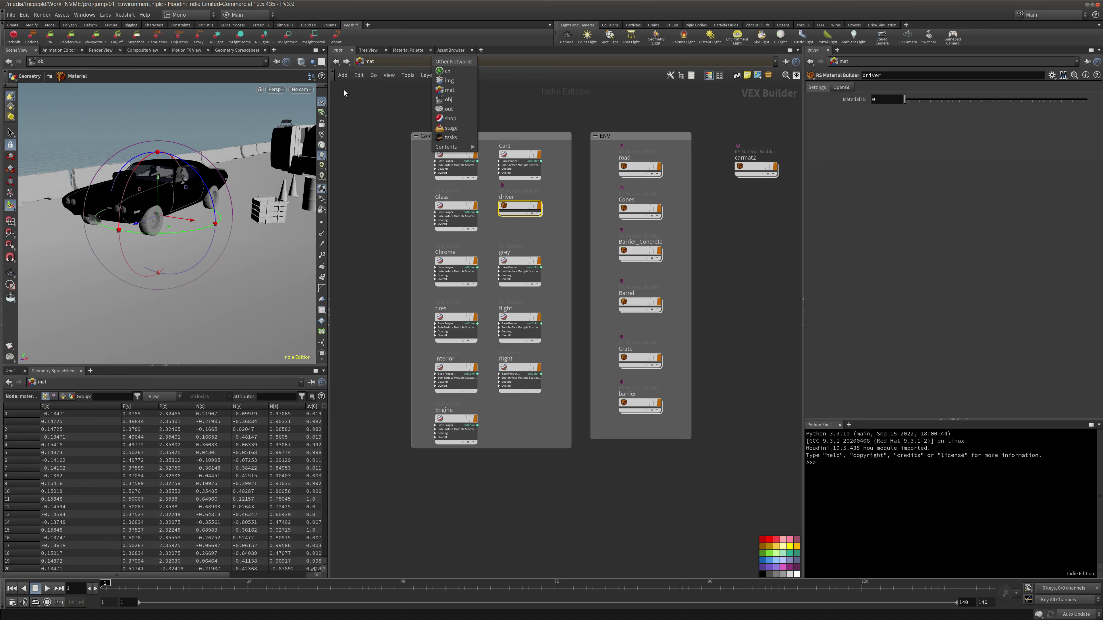
{"action": "left_click", "coordinate": [302, 89]}
{"action": "left_click", "coordinate": [384, 104]}
{"action": "left_click", "coordinate": [385, 62]}
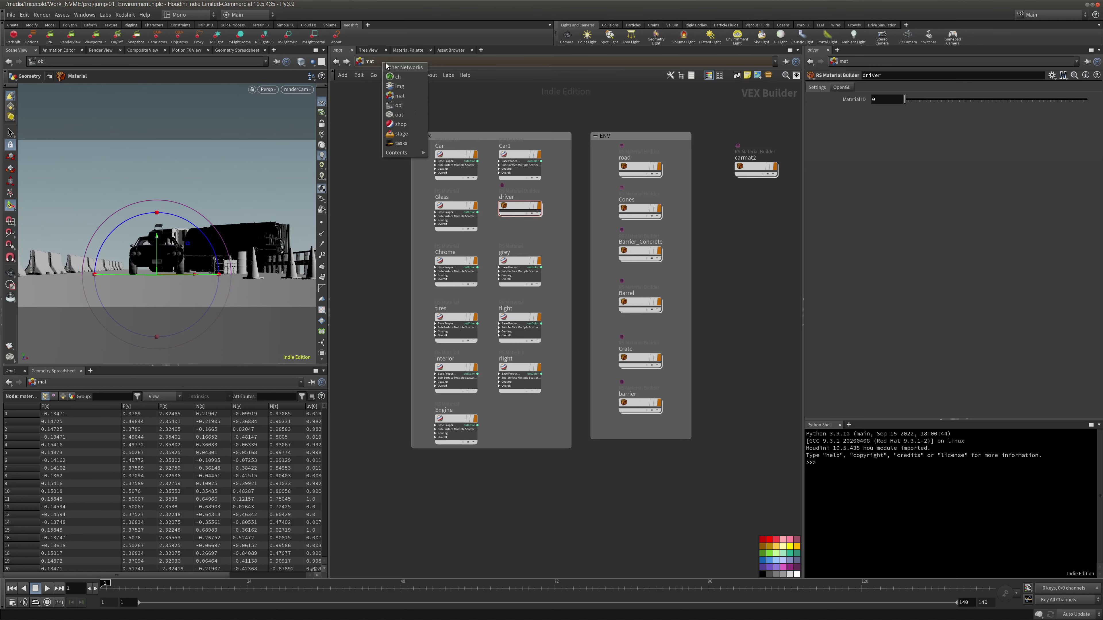
{"action": "left_click", "coordinate": [404, 107]}
{"action": "double_click", "coordinate": [496, 319]}
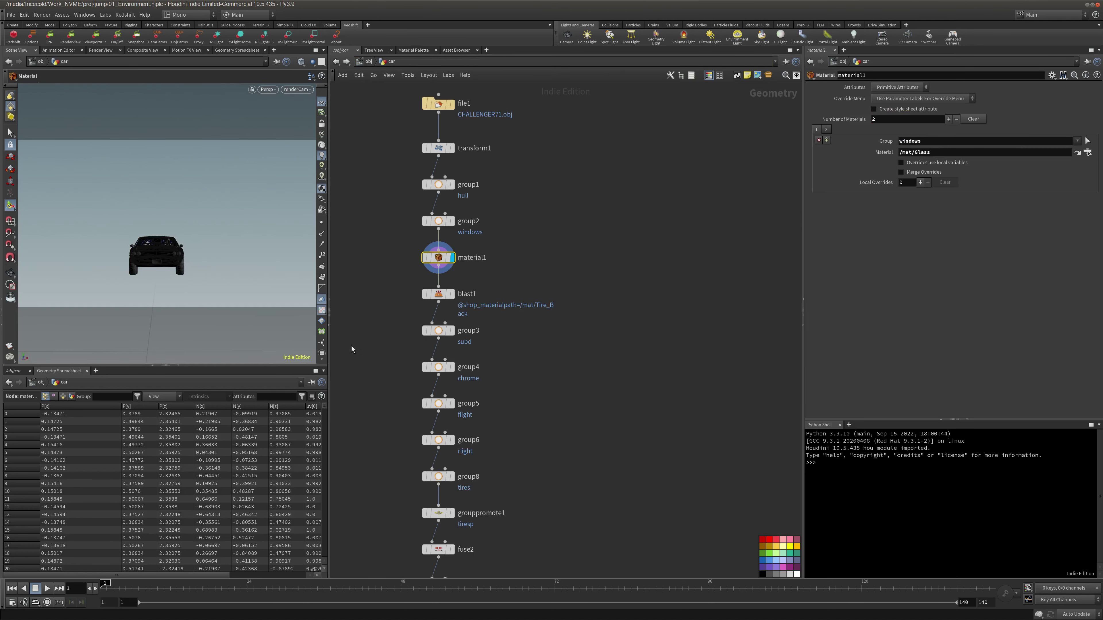
Display blast1 and compare it with material1 up close at the wheels to examine the Tire_Back geometry it removes
{"action": "left_click", "coordinate": [436, 295]}
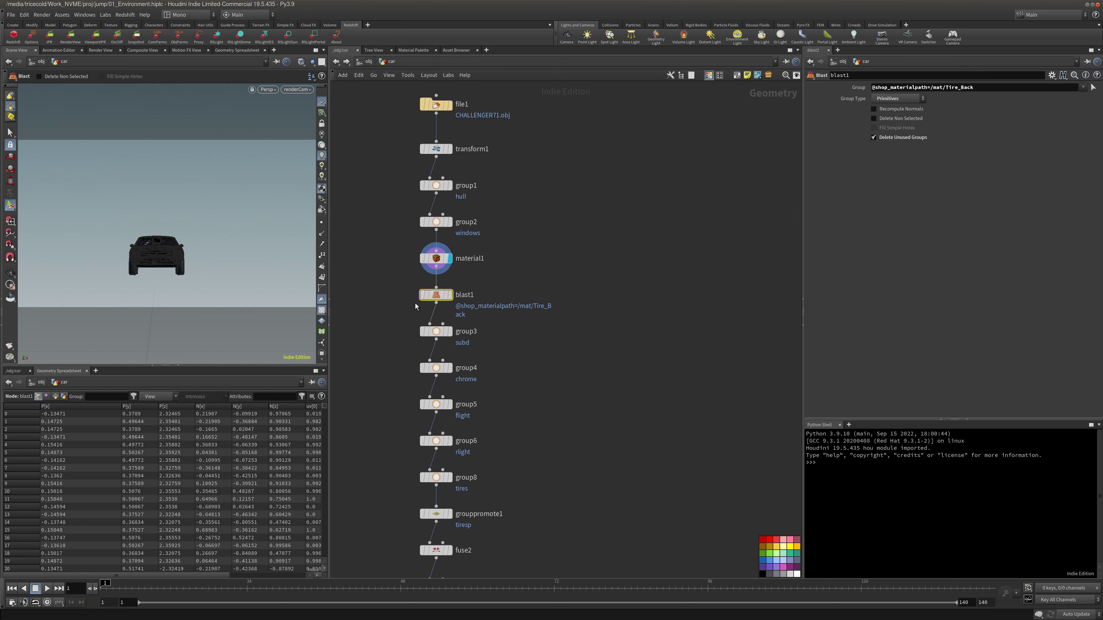
{"action": "left_click", "coordinate": [451, 296]}
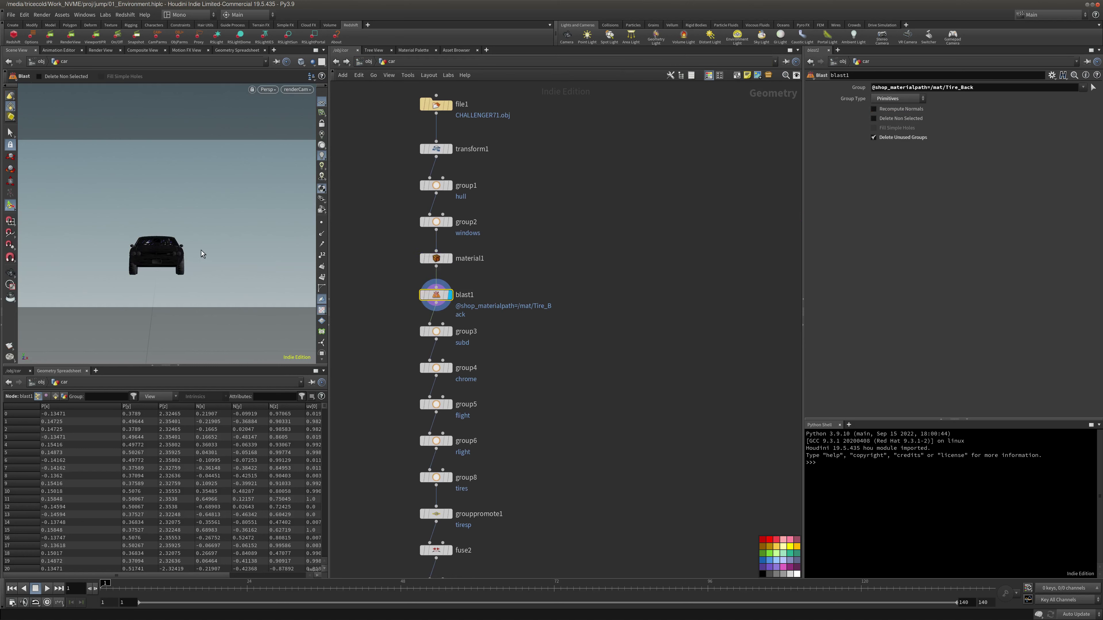
{"action": "left_click_drag", "start_coordinate": [216, 257], "coordinate": [256, 209], "text": "alt"}
{"action": "scroll", "coordinate": [255, 209], "scroll_direction": "up", "scroll_amount": 5}
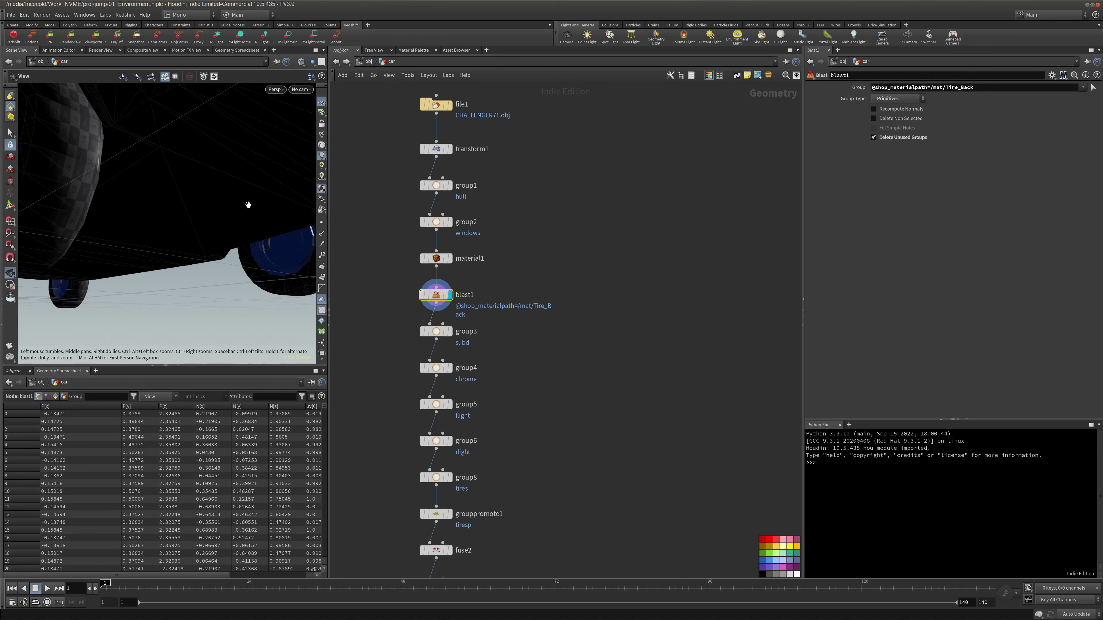
{"action": "key", "text": "e"}
{"action": "left_click", "coordinate": [450, 258]}
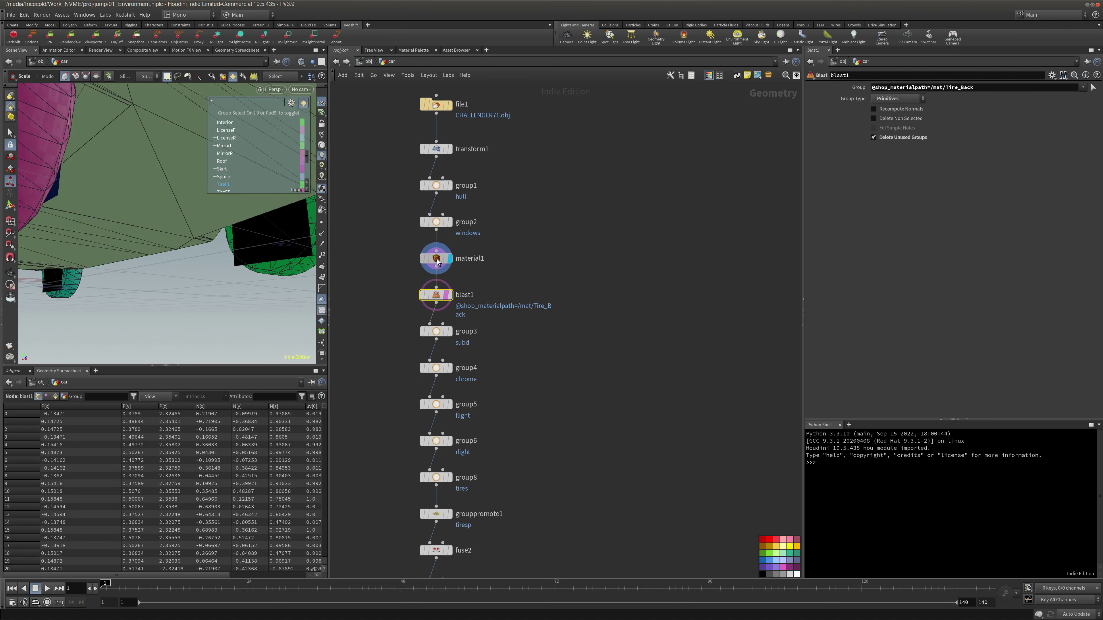
{"action": "left_click", "coordinate": [446, 295]}
{"action": "left_click", "coordinate": [450, 296]}
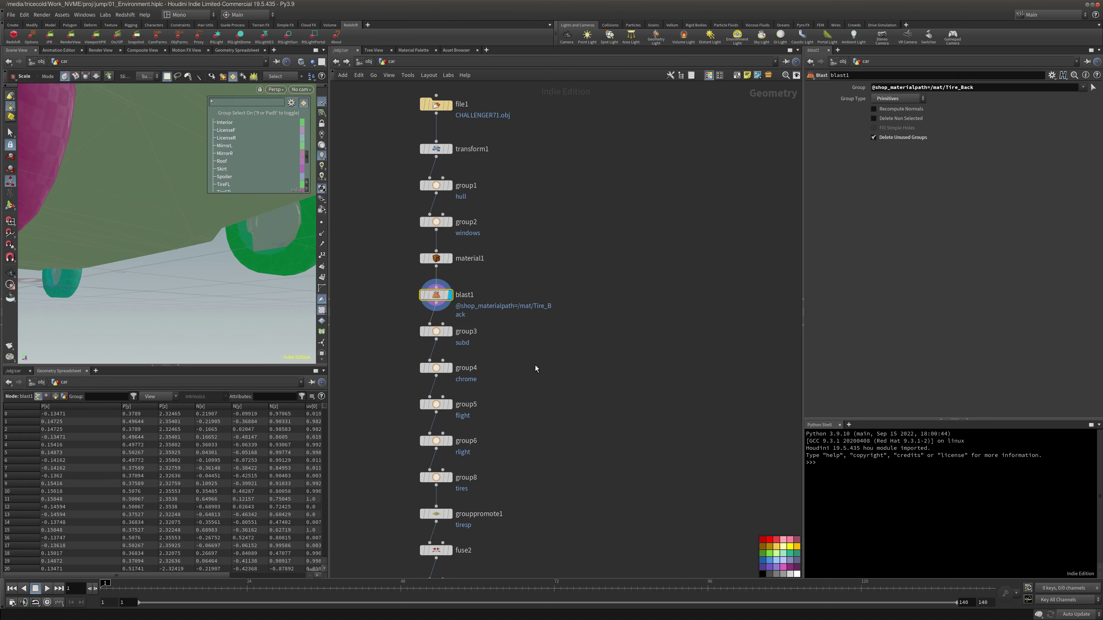
Display group3 and group4 in turn with the whole car framed to examine the subd and chrome groups
{"action": "middle_click_drag", "start_coordinate": [474, 349], "coordinate": [484, 257]}
{"action": "left_click", "coordinate": [447, 238]}
{"action": "left_click", "coordinate": [459, 238]}
{"action": "key", "text": "Escape"}
{"action": "key", "text": "h"}
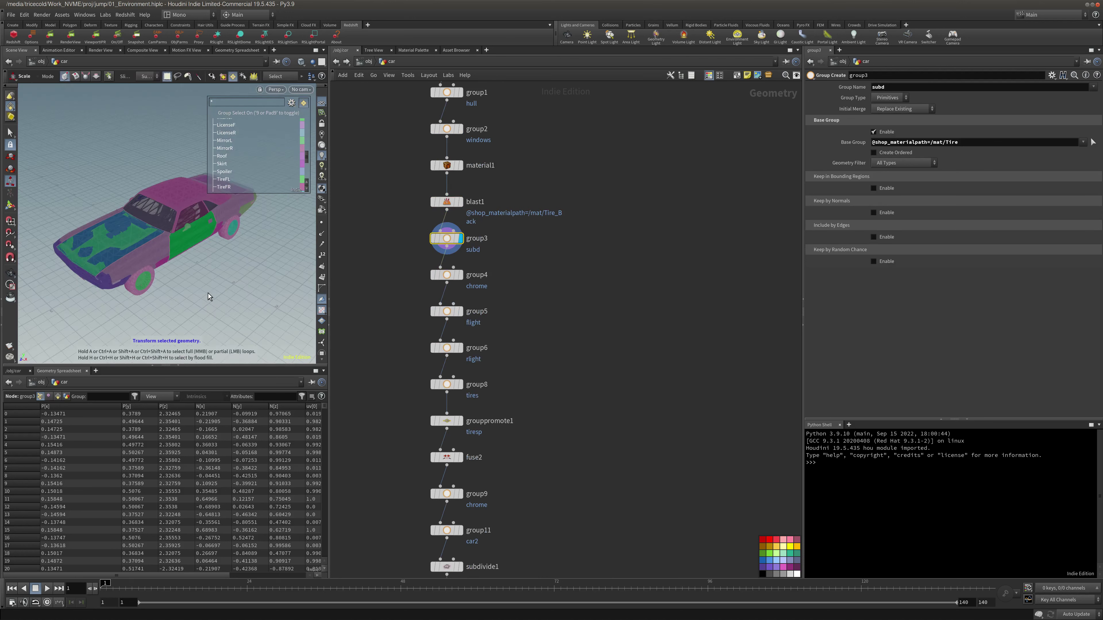
{"action": "left_click_drag", "start_coordinate": [180, 280], "coordinate": [130, 282]}
{"action": "left_click", "coordinate": [459, 277]}
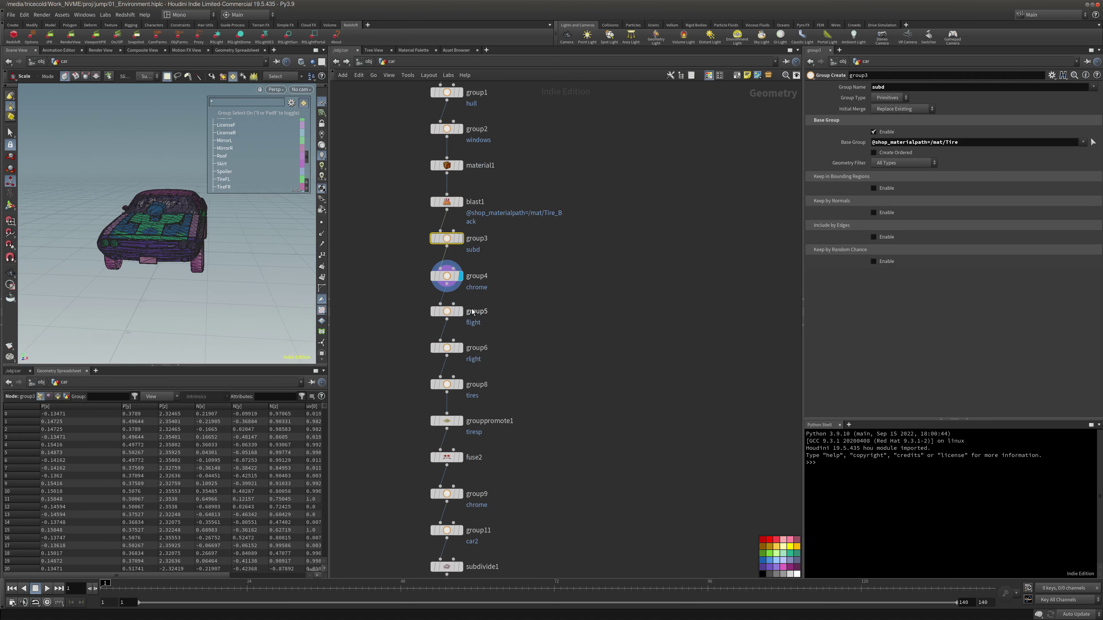
Display group5 and examine the flight group's headlight primitives at the front of the car
{"action": "left_click", "coordinate": [459, 312]}
{"action": "left_click", "coordinate": [451, 312]}
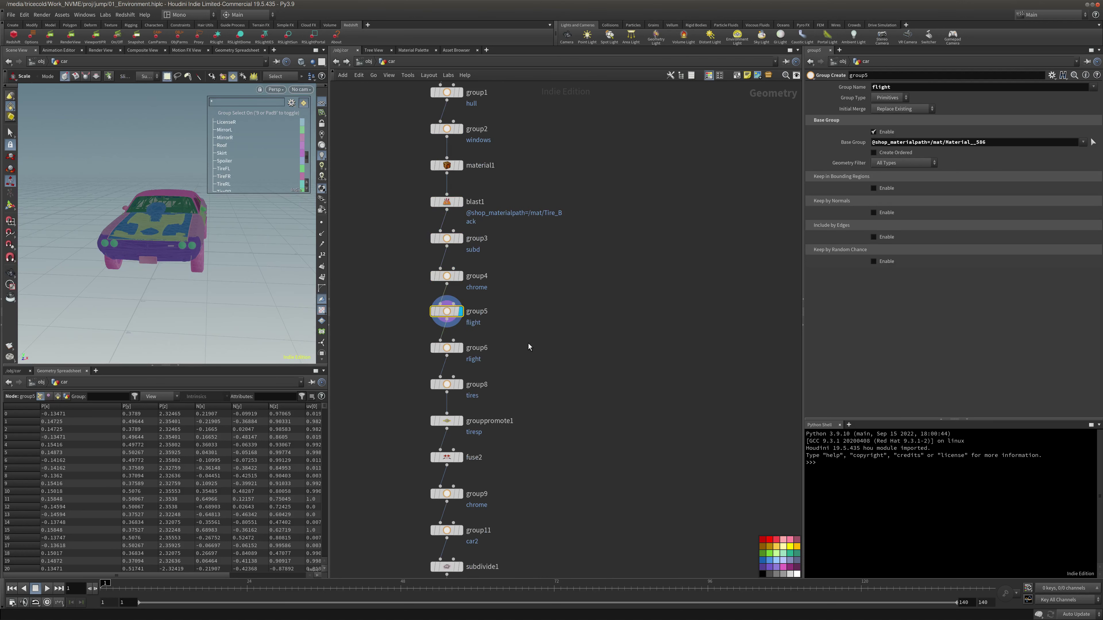
{"action": "middle_click_drag", "start_coordinate": [508, 334], "coordinate": [506, 299]}
{"action": "left_click", "coordinate": [431, 316]}
{"action": "left_click", "coordinate": [447, 276]}
{"action": "key", "text": "Escape"}
{"action": "left_click_drag", "start_coordinate": [244, 247], "coordinate": [266, 239]}
{"action": "scroll", "coordinate": [249, 254], "scroll_direction": "down", "scroll_amount": 10}
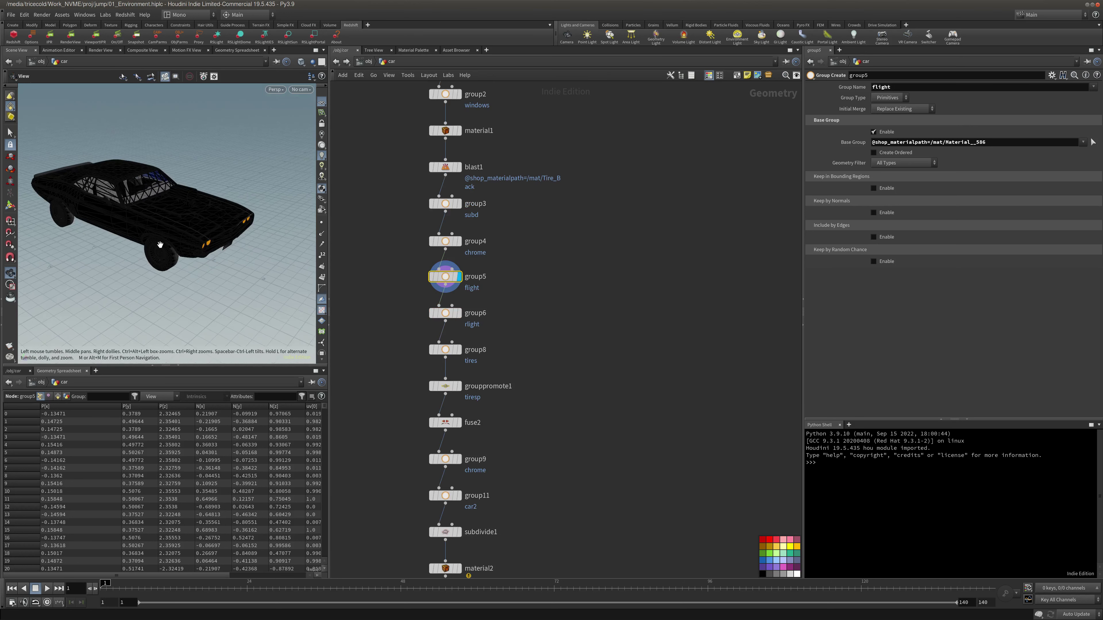
{"action": "scroll", "coordinate": [176, 209], "scroll_direction": "up", "scroll_amount": 2}
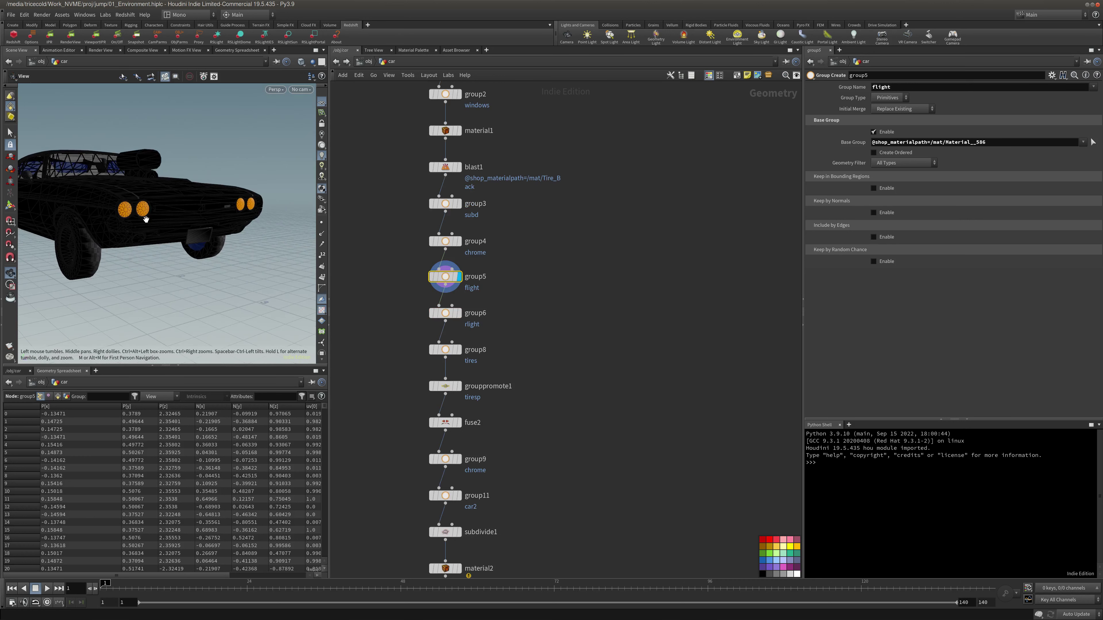
Highlight the material name Material__586 in group5's base group to check what defines the flight group
{"action": "key", "text": "r"}
{"action": "left_click", "coordinate": [271, 78]}
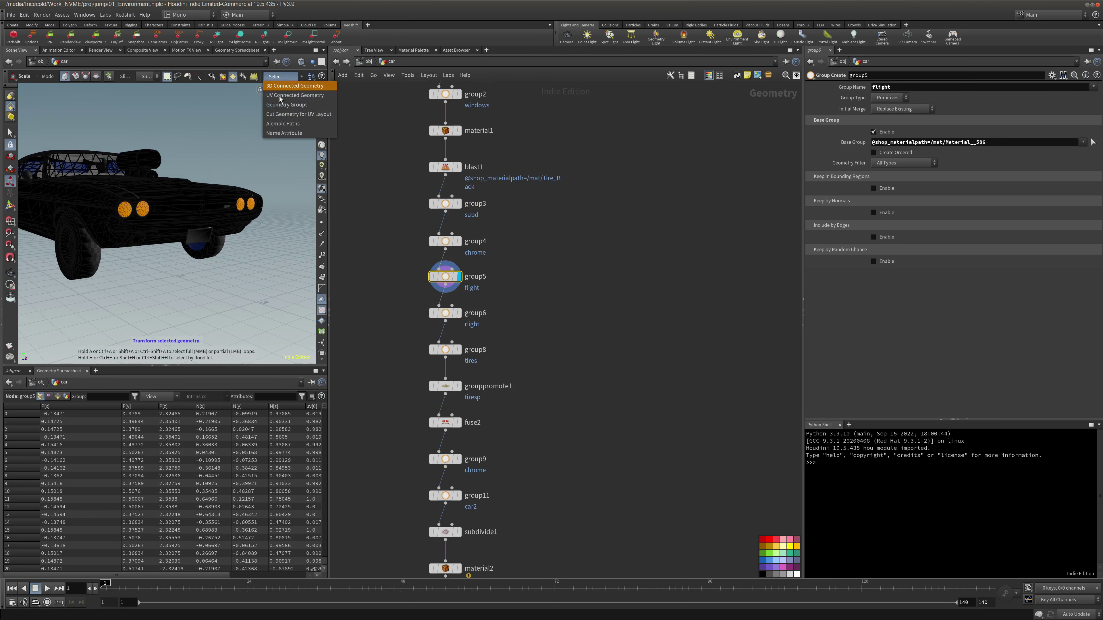
{"action": "left_click", "coordinate": [369, 227]}
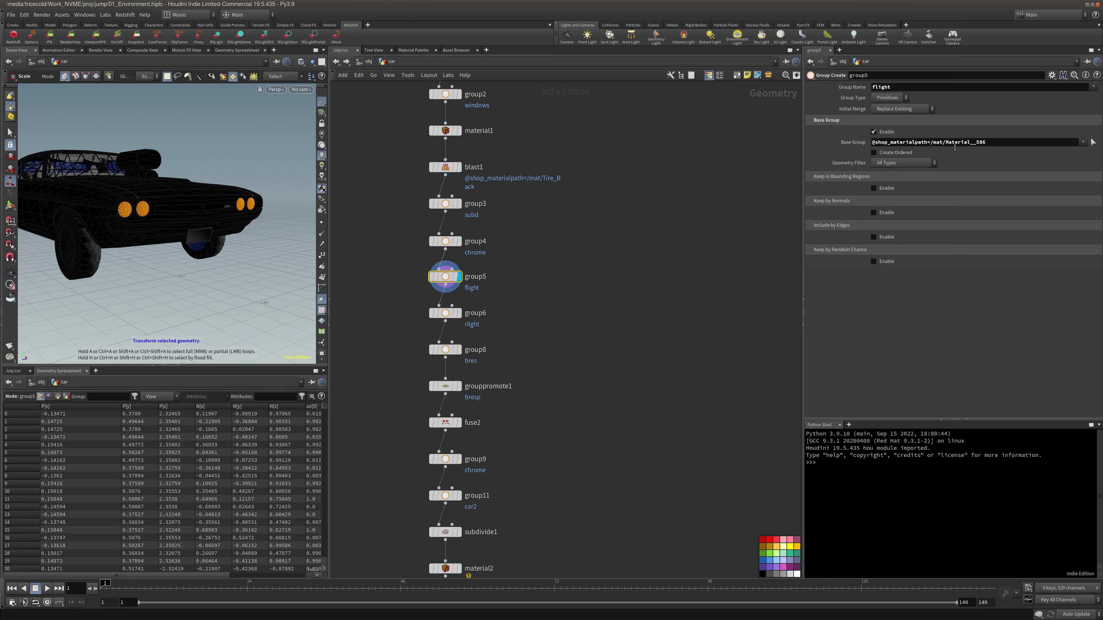
{"action": "left_click_drag", "start_coordinate": [998, 144], "coordinate": [941, 146]}
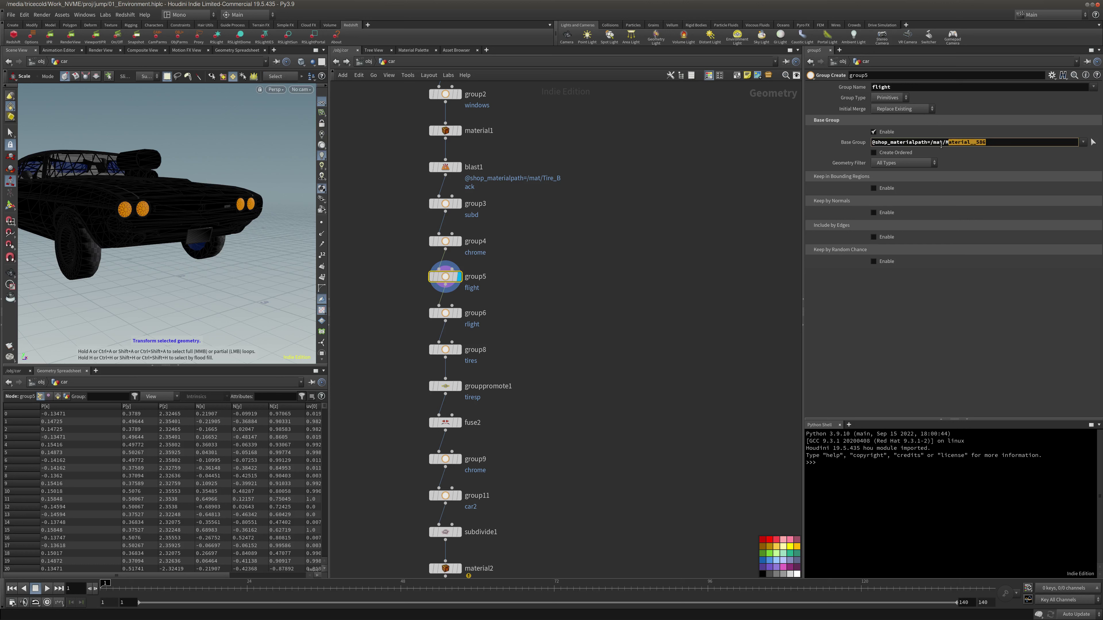
Display group6 and examine the rlight group's primitives at the rear of the car
{"action": "left_click", "coordinate": [459, 312]}
{"action": "scroll", "coordinate": [303, 291], "scroll_direction": "up", "scroll_amount": 5}
{"action": "left_click_drag", "start_coordinate": [303, 291], "coordinate": [162, 227]}
{"action": "scroll", "coordinate": [163, 227], "scroll_direction": "up", "scroll_amount": 3}
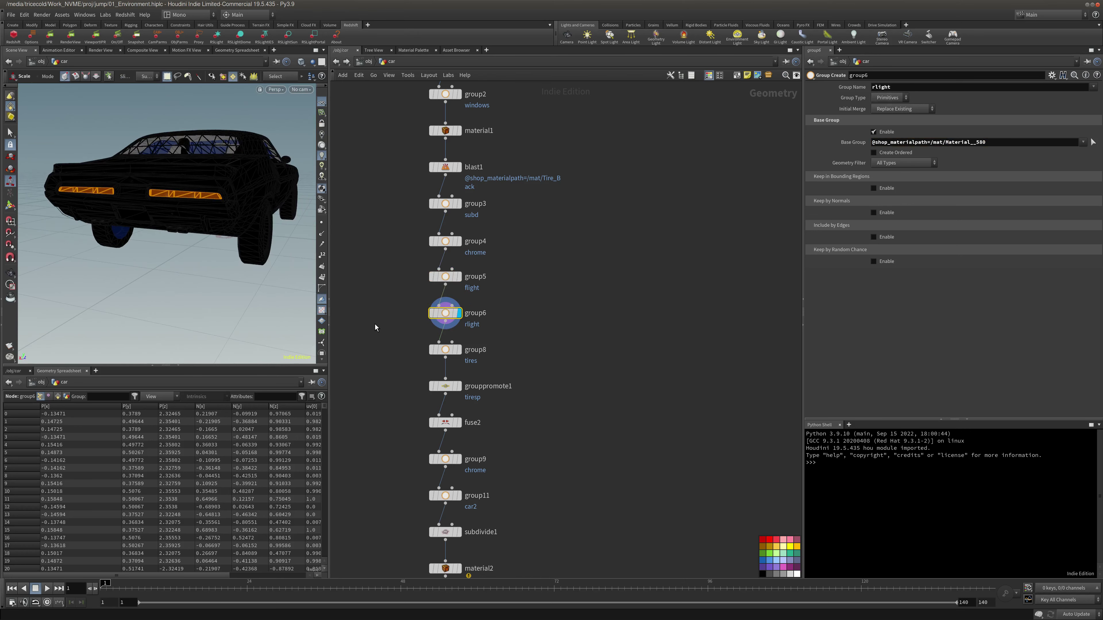
Display group8 and grouppromote1 in turn and examine the tires primitives and the tiresp points up close at a wheel
{"action": "middle_click_drag", "start_coordinate": [380, 330], "coordinate": [374, 259]}
{"action": "left_click", "coordinate": [454, 278]}
{"action": "left_click", "coordinate": [439, 279]}
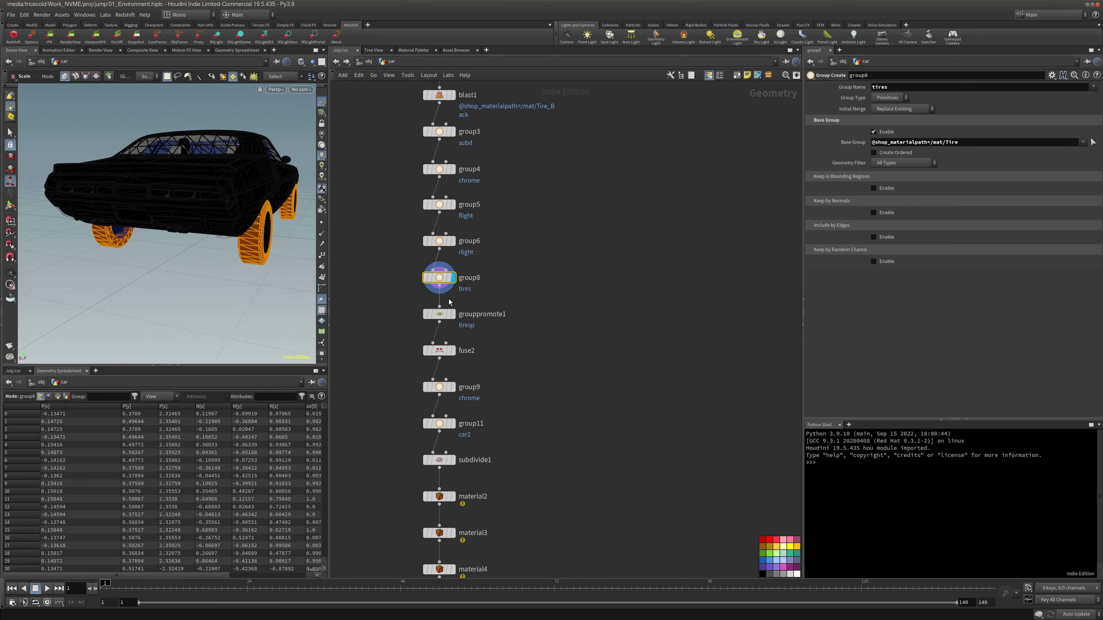
{"action": "left_click", "coordinate": [453, 314]}
{"action": "left_click", "coordinate": [443, 315]}
{"action": "middle_click_drag", "start_coordinate": [447, 320], "coordinate": [447, 298]}
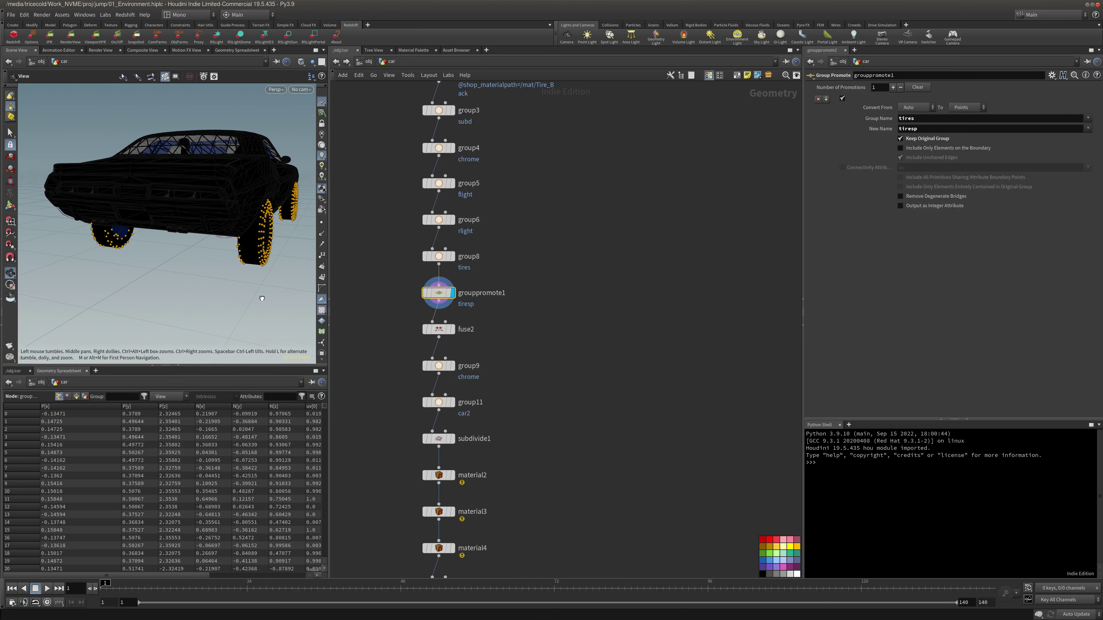
{"action": "mouse_move", "coordinate": [261, 298]}
{"action": "left_mouse_down"}
{"action": "mouse_move", "coordinate": [227, 299]}
{"action": "mouse_move", "coordinate": [242, 302]}
{"action": "left_mouse_up"}
{"action": "right_click_drag", "start_coordinate": [251, 277], "coordinate": [251, 210]}
{"action": "left_click_drag", "start_coordinate": [251, 209], "coordinate": [224, 221]}
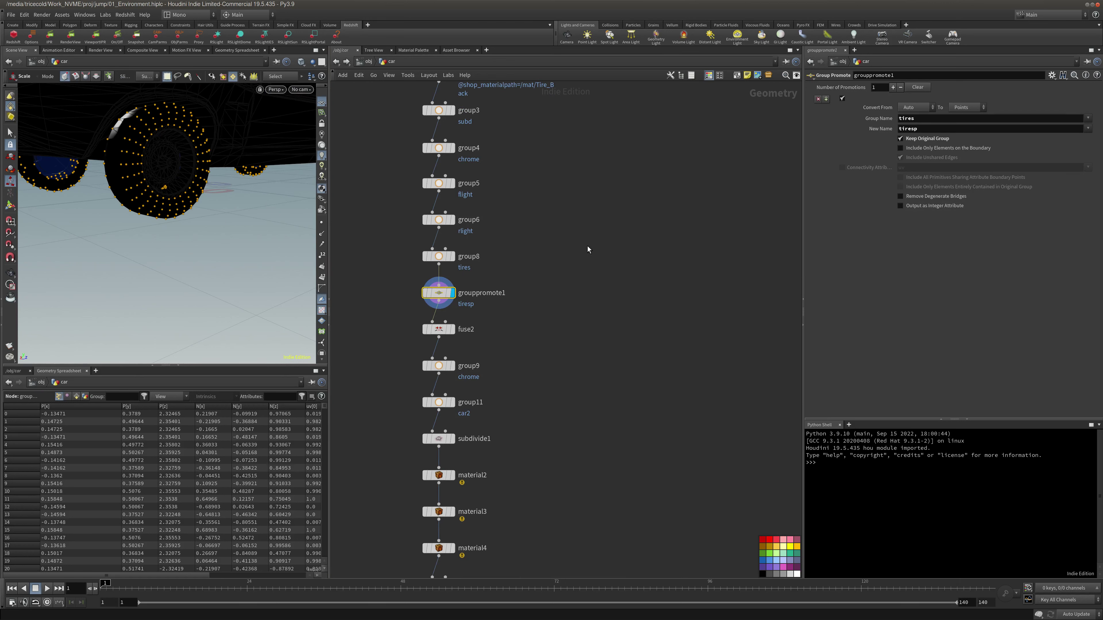
Display fuse2 and review its settings for fusing the tiresp points
{"action": "middle_click_drag", "start_coordinate": [515, 299], "coordinate": [527, 282]}
{"action": "left_click", "coordinate": [465, 312]}
{"action": "left_click", "coordinate": [452, 312]}
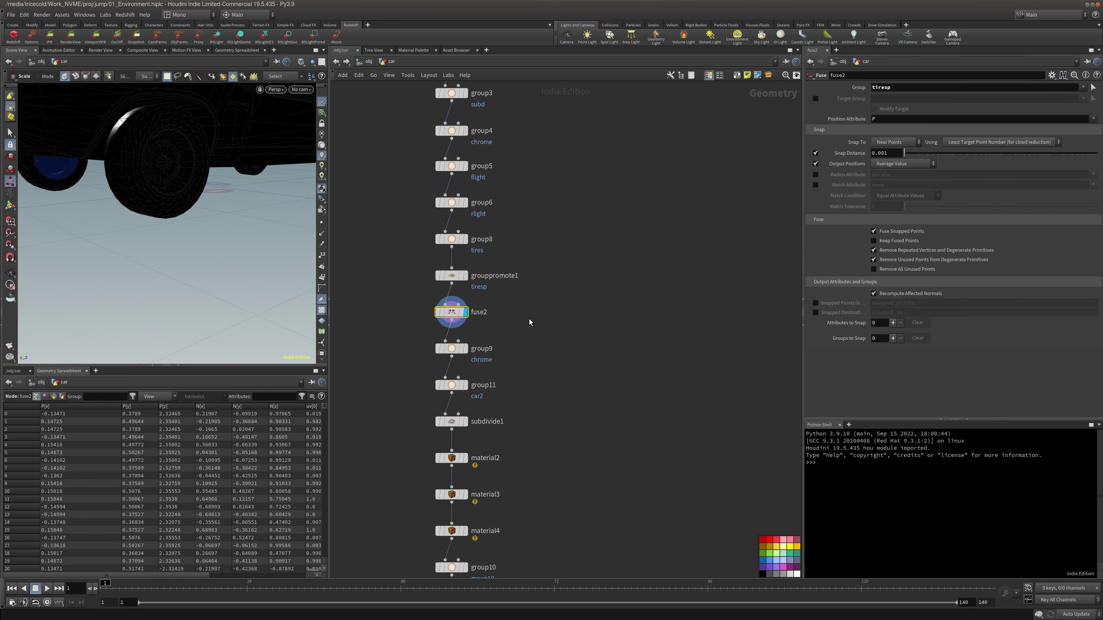
Display group11 and switch the viewport to wireframe to examine the car2 primitives around the car
{"action": "left_click", "coordinate": [465, 385]}
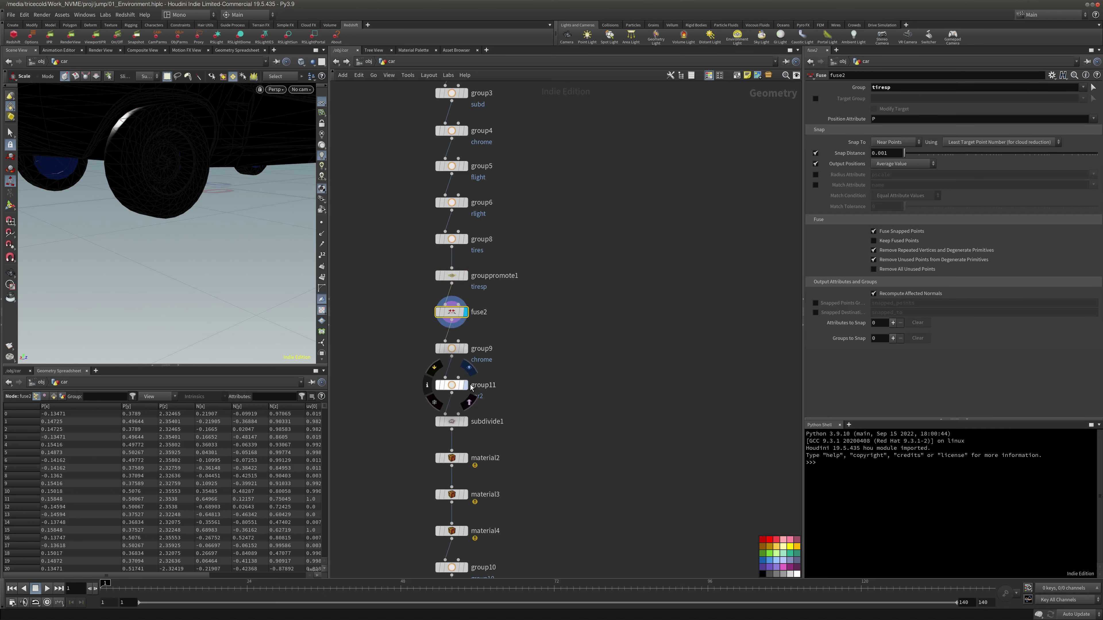
{"action": "left_click", "coordinate": [452, 385]}
{"action": "key", "text": "shift+w"}
{"action": "right_click_drag", "start_coordinate": [266, 224], "coordinate": [222, 210], "text": "alt"}
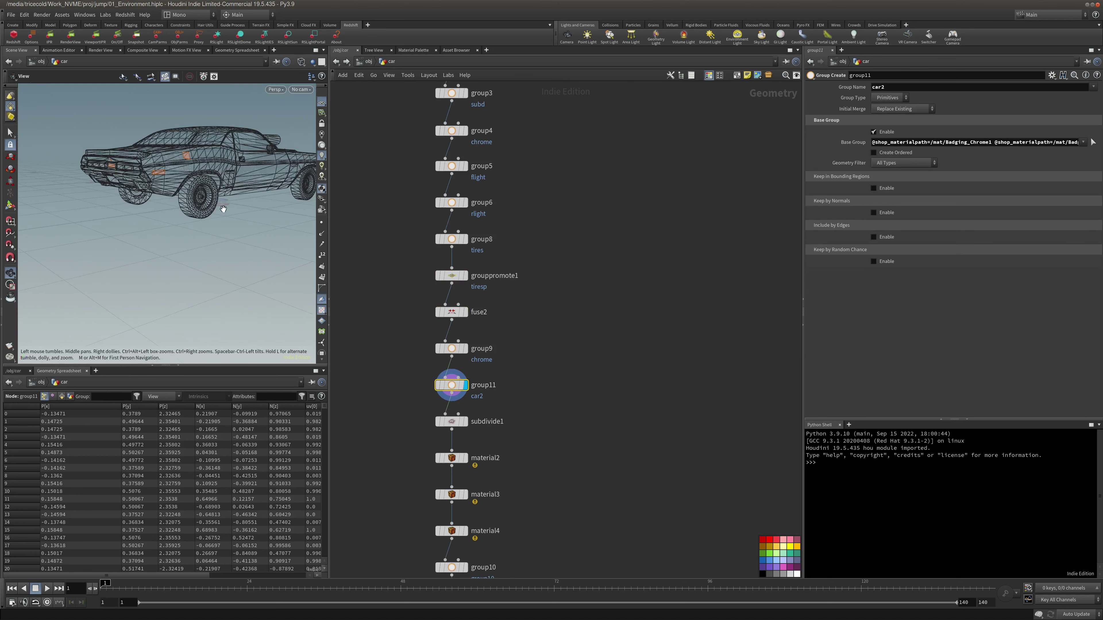
{"action": "left_click_drag", "start_coordinate": [221, 210], "coordinate": [217, 256], "text": "alt"}
{"action": "middle_click_drag", "start_coordinate": [217, 256], "coordinate": [222, 265], "text": "alt"}
Display subdivide1 and examine the subdivided tires and its settings for the subd group
{"action": "left_click", "coordinate": [465, 422]}
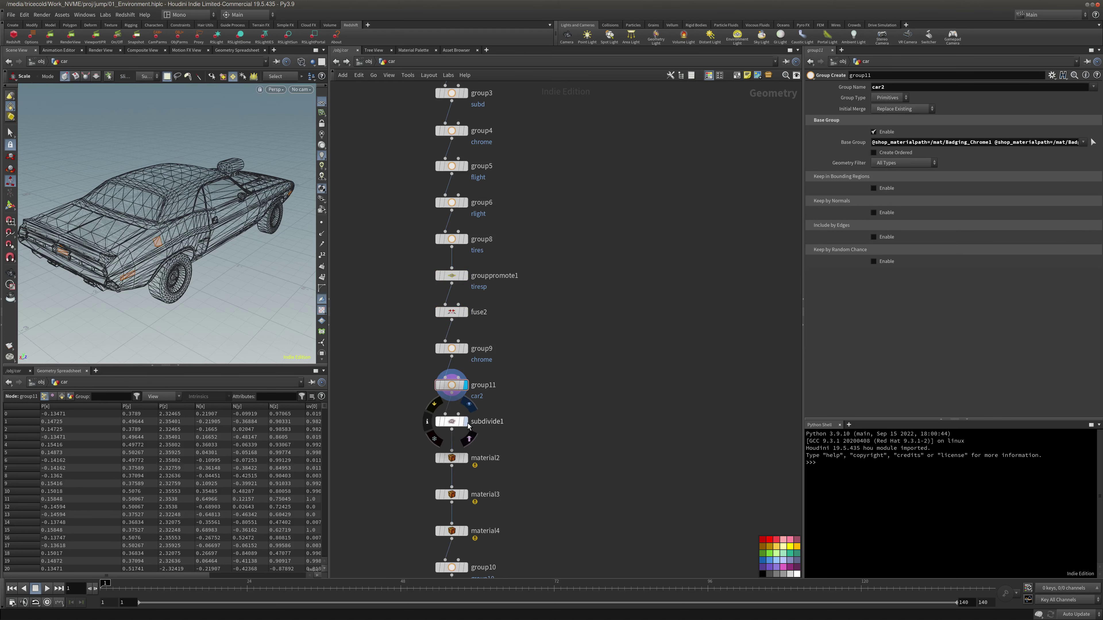
{"action": "left_click", "coordinate": [452, 422]}
{"action": "key", "text": "Escape"}
{"action": "left_click_drag", "start_coordinate": [245, 325], "coordinate": [172, 285]}
{"action": "key", "text": "e"}
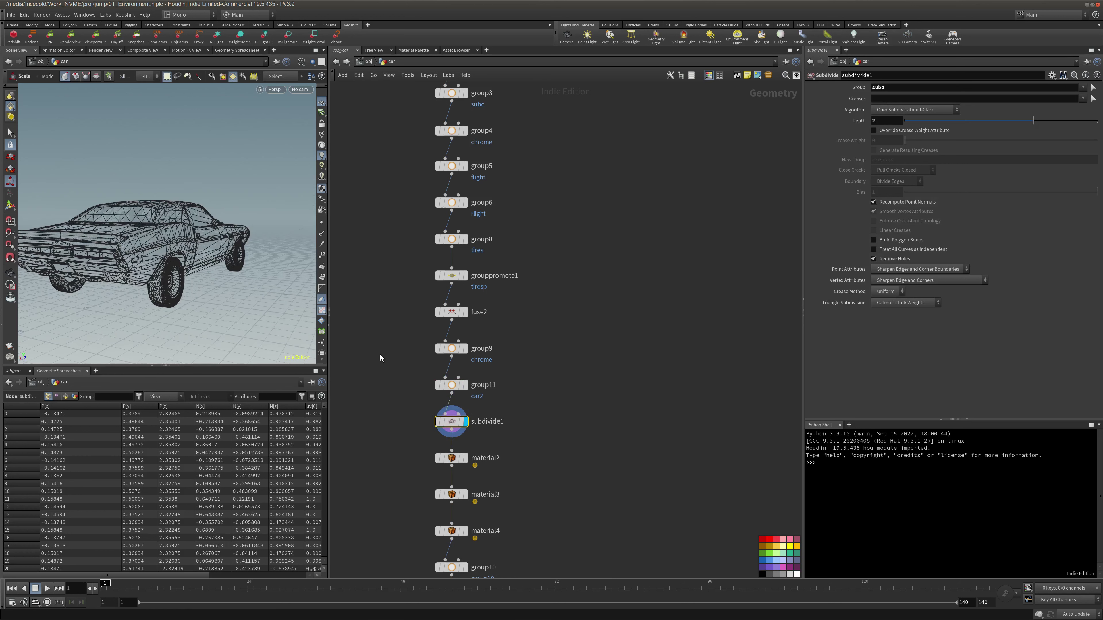
Display material4, inspect its node info for the warning, and display material2 to view its material assignments
{"action": "middle_click_drag", "start_coordinate": [527, 420], "coordinate": [511, 246]}
{"action": "left_click", "coordinate": [437, 357]}
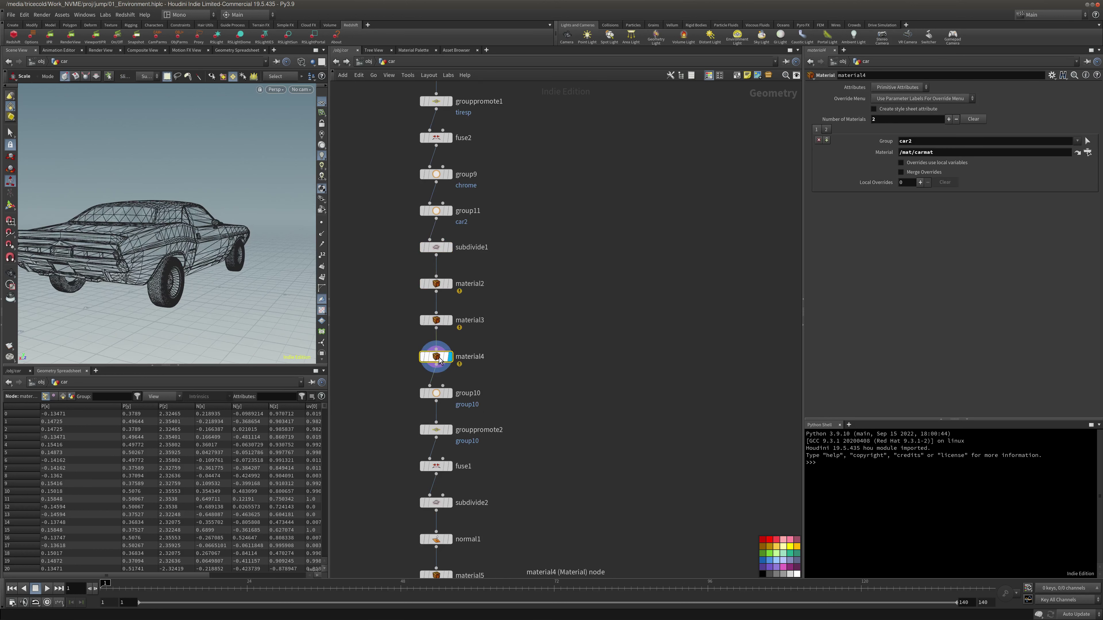
{"action": "middle_click", "coordinate": [438, 359]}
{"action": "middle_click", "coordinate": [438, 357]}
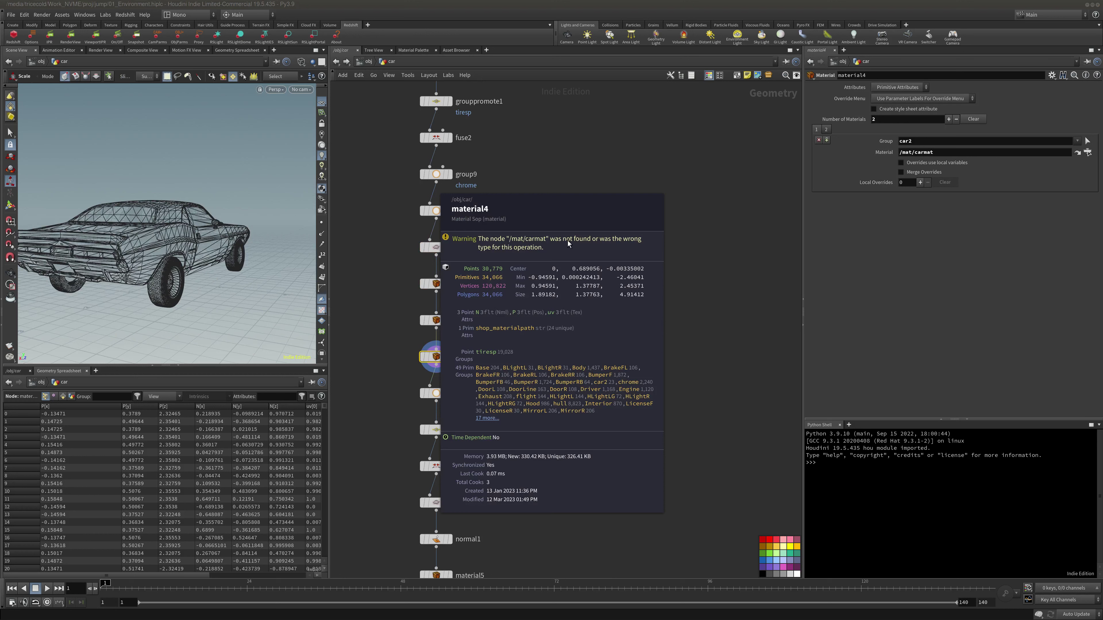
{"action": "left_click", "coordinate": [439, 283]}
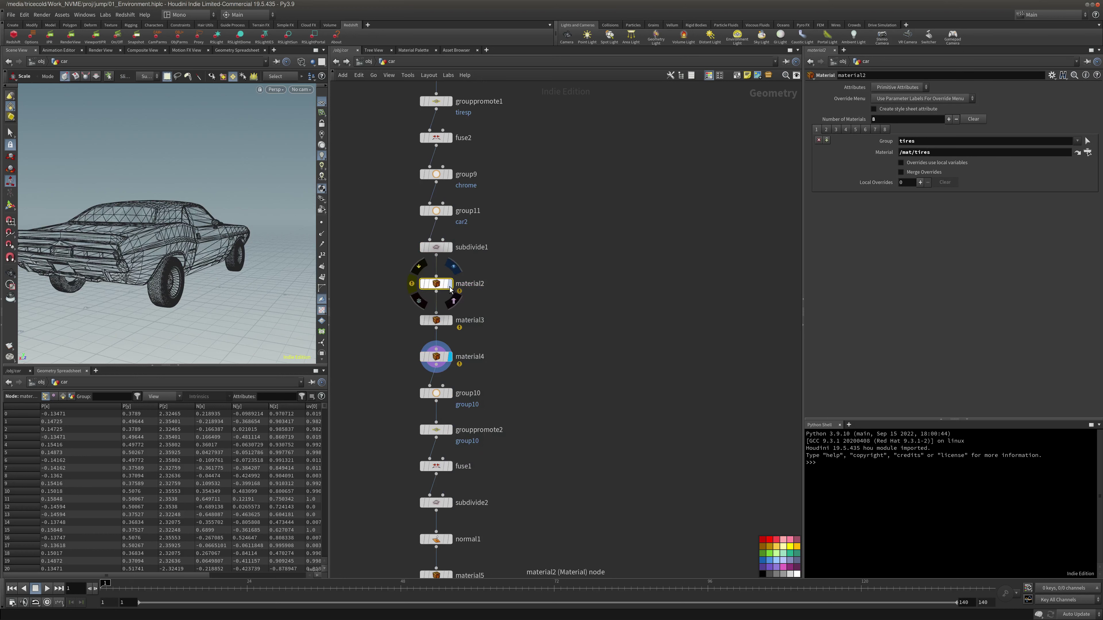
{"action": "middle_click_drag", "start_coordinate": [513, 378], "coordinate": [492, 309]}
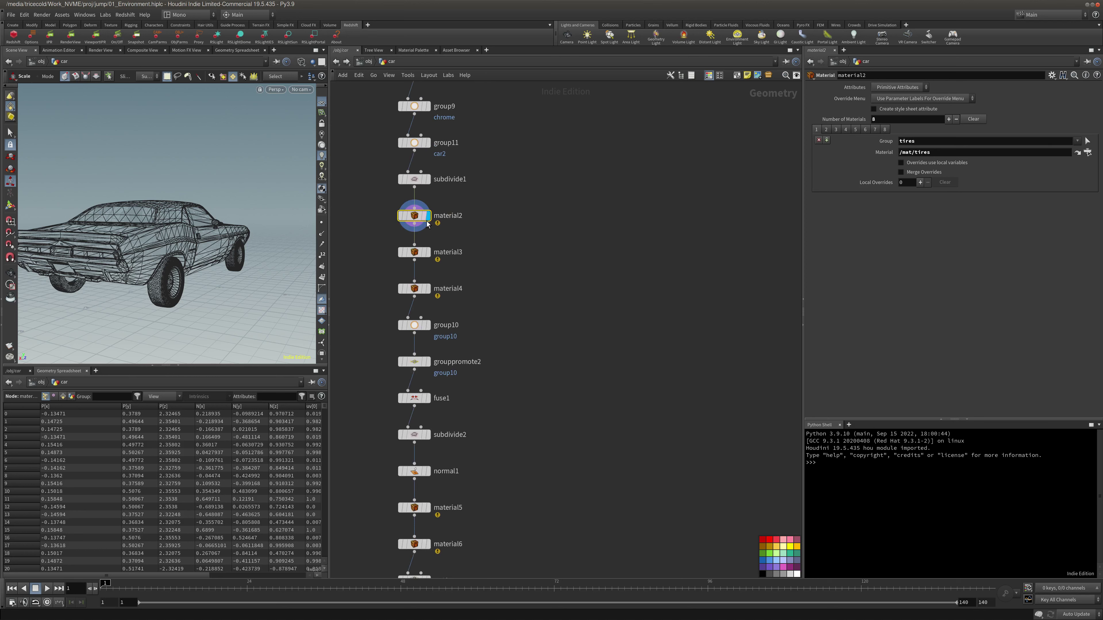
Add an unconnected Material node beside material2 as an empty example
{"action": "middle_click_drag", "start_coordinate": [485, 275], "coordinate": [490, 256]}
{"action": "middle_click_drag", "start_coordinate": [538, 197], "coordinate": [525, 256]}
{"action": "key", "text": "Tab"}
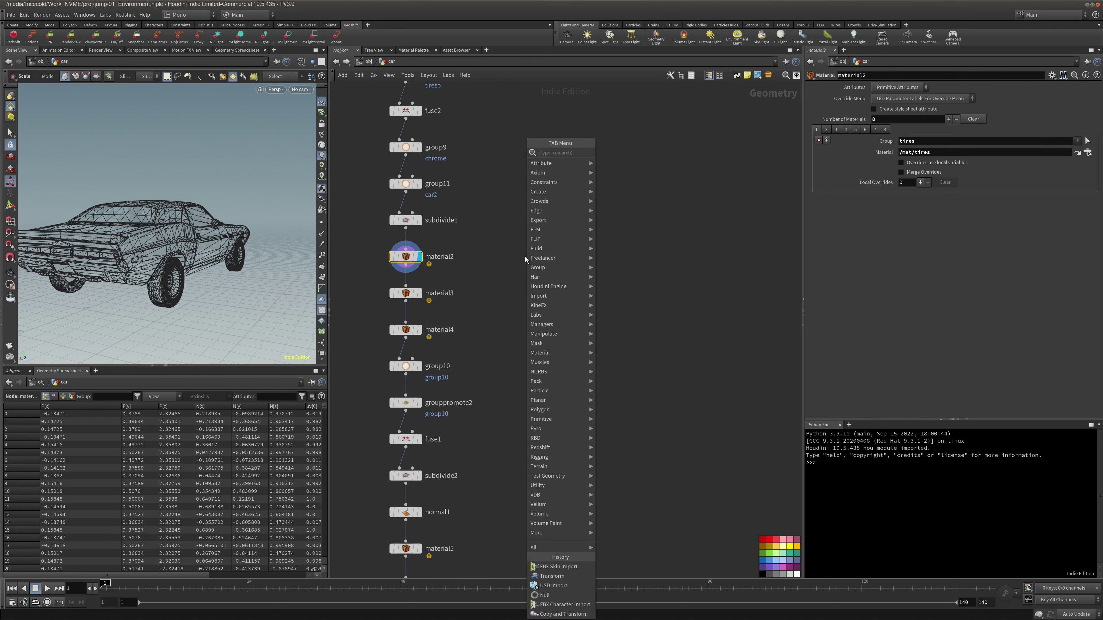
{"action": "type", "text": "mater"}
{"action": "left_click", "coordinate": [629, 153]}
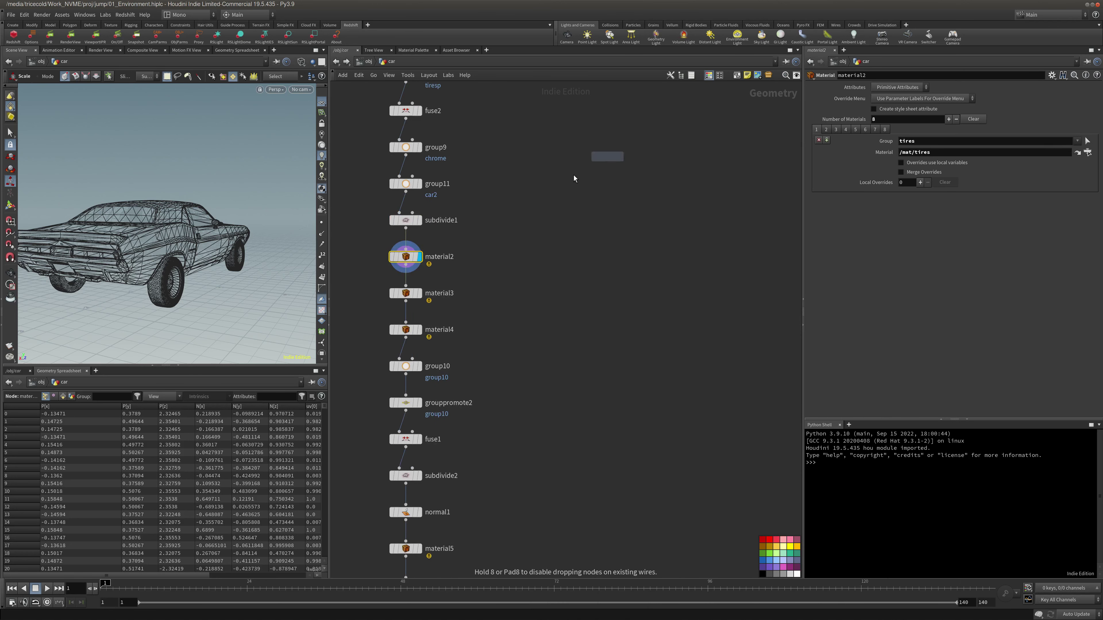
{"action": "left_click", "coordinate": [501, 261]}
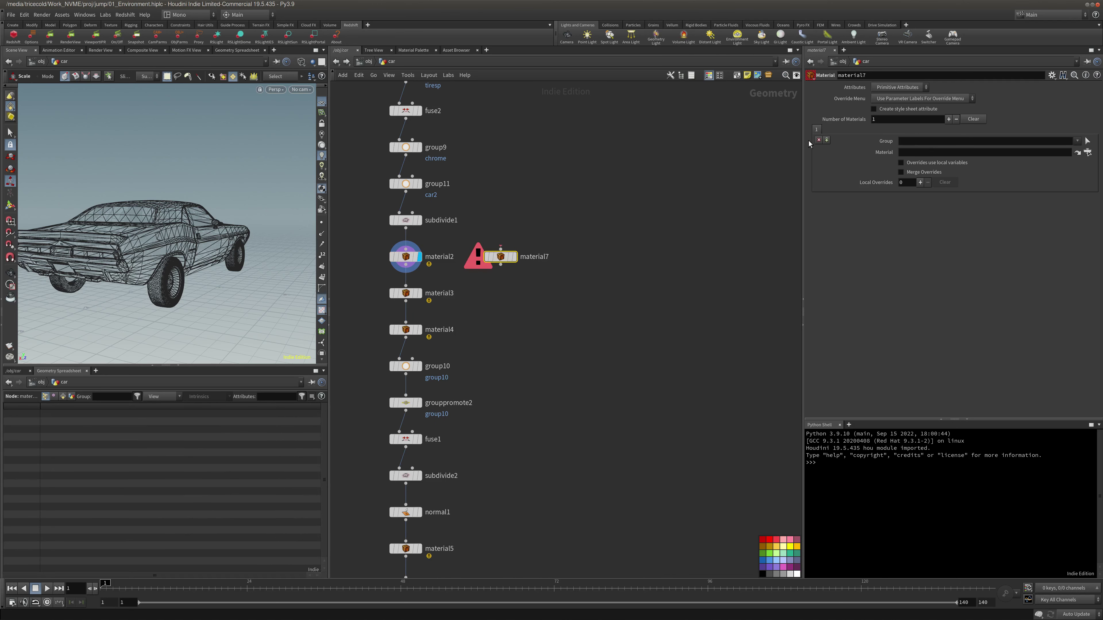
Review material2's tires assignment against the empty example Material node and delete the example node
{"action": "left_click", "coordinate": [405, 256]}
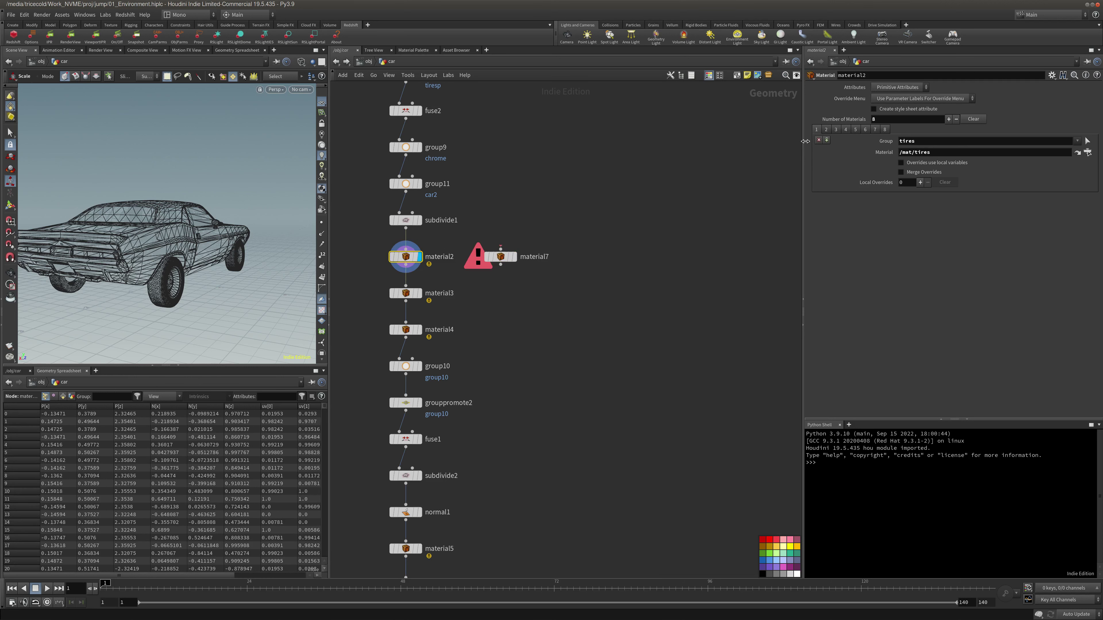
{"action": "left_click_drag", "start_coordinate": [929, 143], "coordinate": [825, 147]}
{"action": "left_click", "coordinate": [825, 130]}
{"action": "left_click", "coordinate": [510, 257]}
{"action": "key", "text": "Delete"}
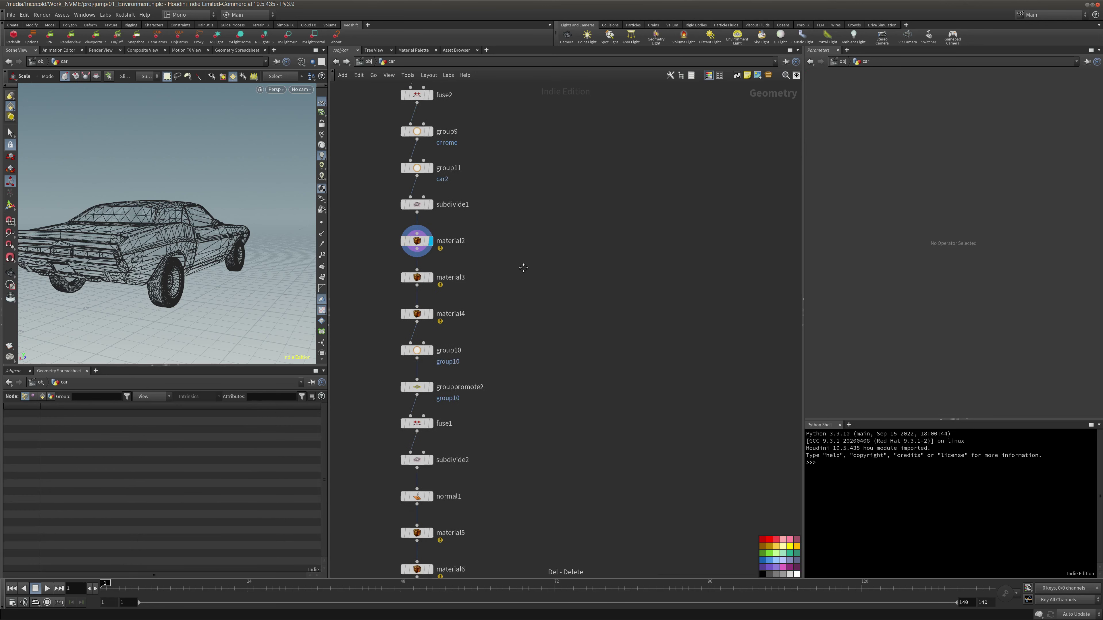
Step through the selection from material2 to material4 to review their group and material assignments
{"action": "middle_click_drag", "start_coordinate": [524, 268], "coordinate": [536, 237]}
{"action": "left_click", "coordinate": [428, 211]}
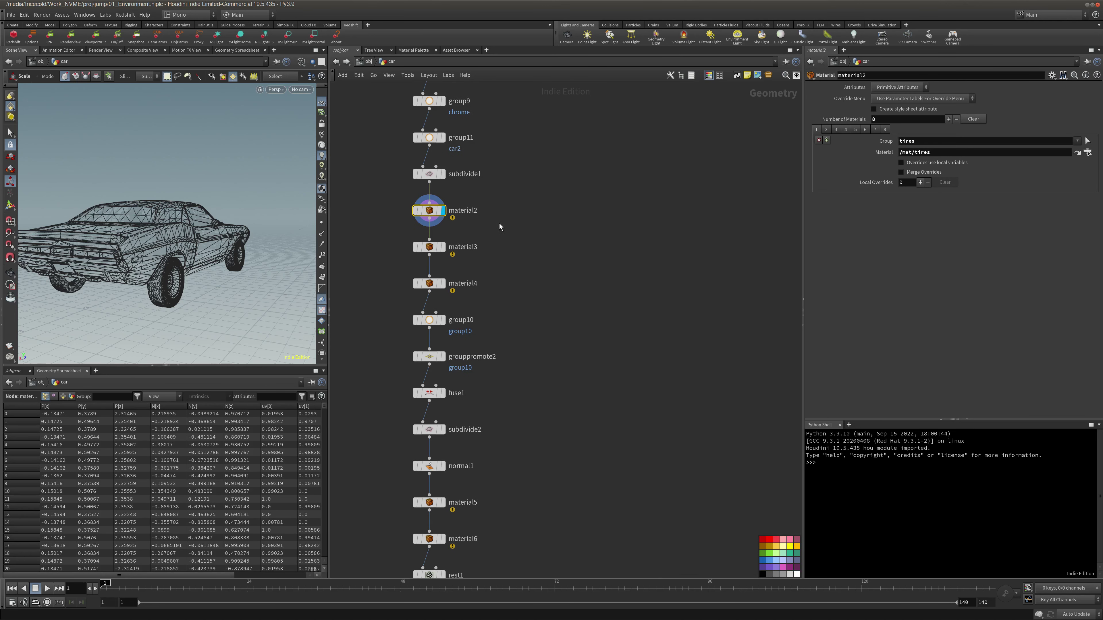
{"action": "key", "text": "Down"}
{"action": "key", "text": "Down"}
{"action": "middle_click_drag", "start_coordinate": [507, 262], "coordinate": [510, 222]}
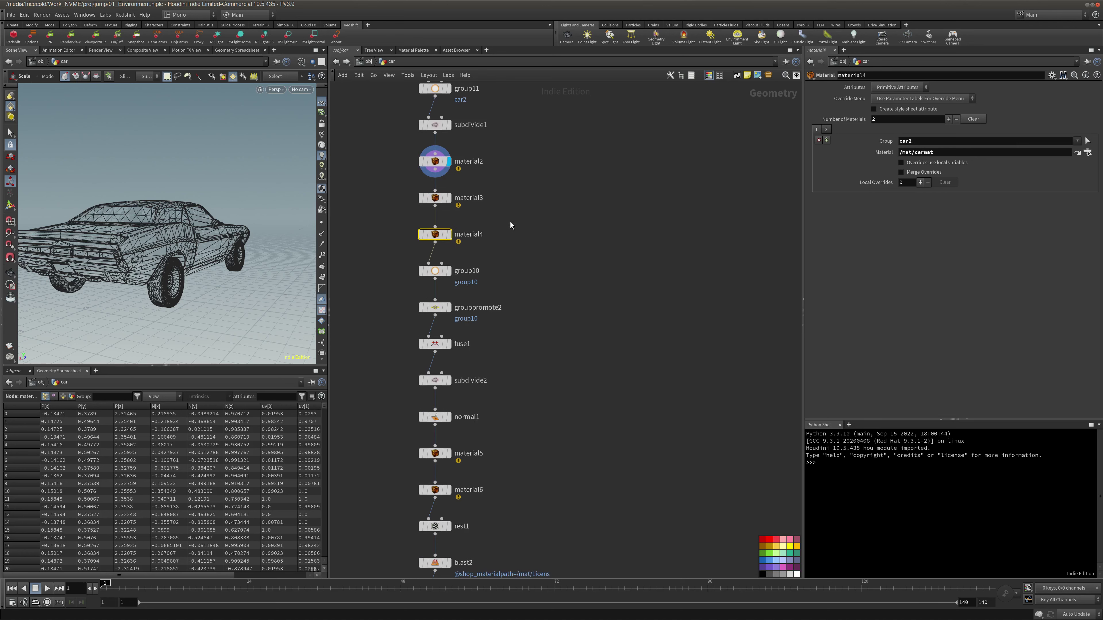
{"action": "middle_click_drag", "start_coordinate": [447, 181], "coordinate": [442, 136]}
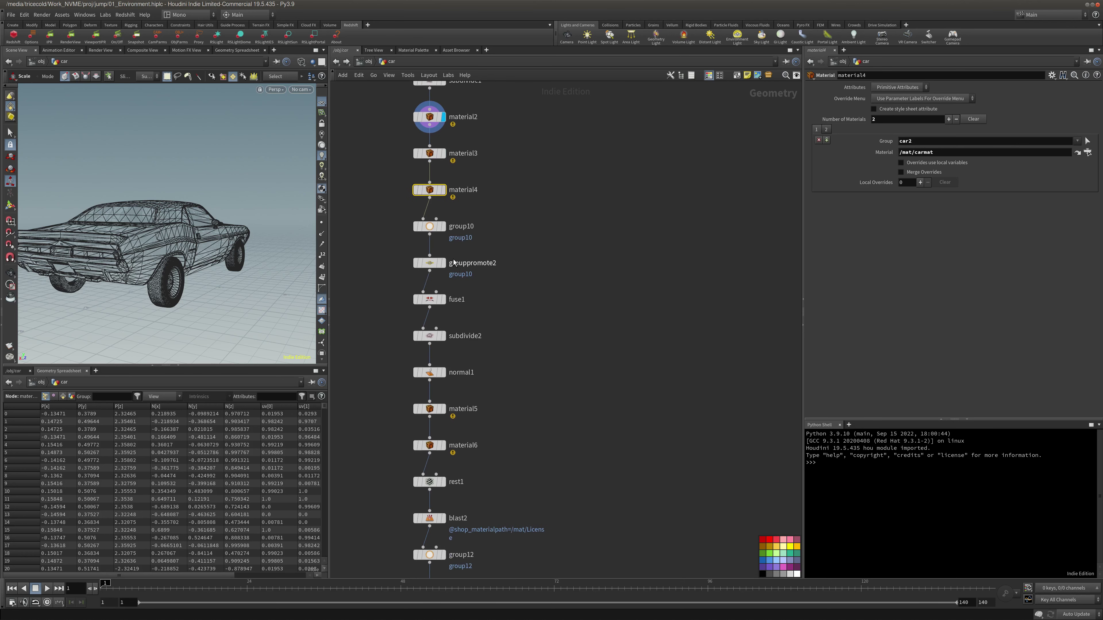
Display grouppromote2 and normal1 in turn, return the viewport to shaded display, and inspect the car from all sides
{"action": "left_click", "coordinate": [432, 267]}
{"action": "middle_click_drag", "start_coordinate": [432, 267], "coordinate": [448, 196]}
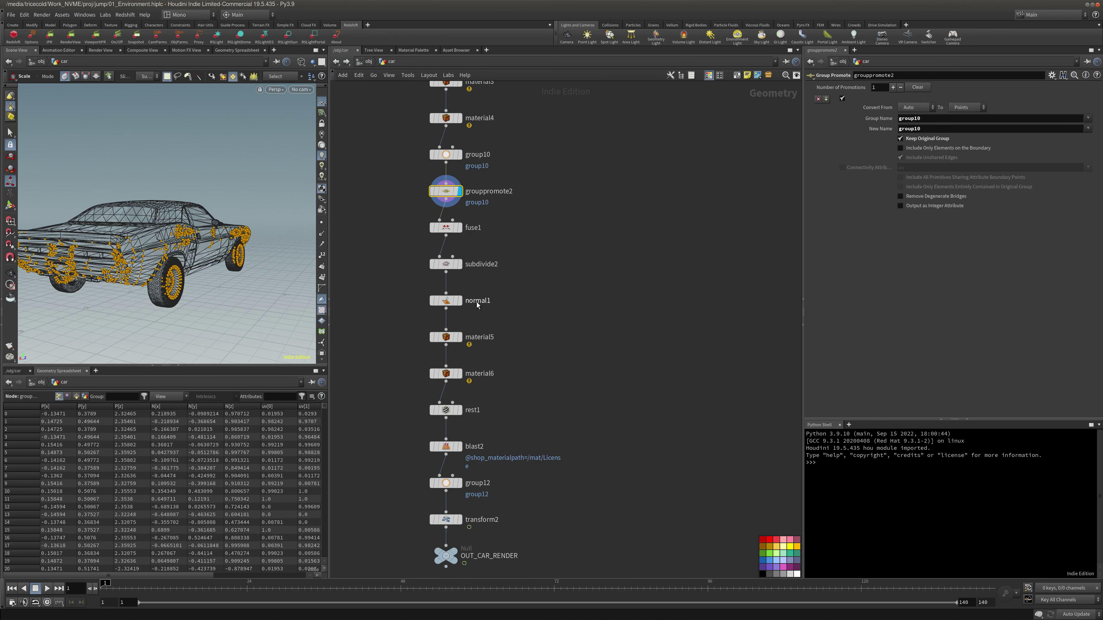
{"action": "left_click", "coordinate": [430, 301]}
{"action": "key", "text": "shift+w"}
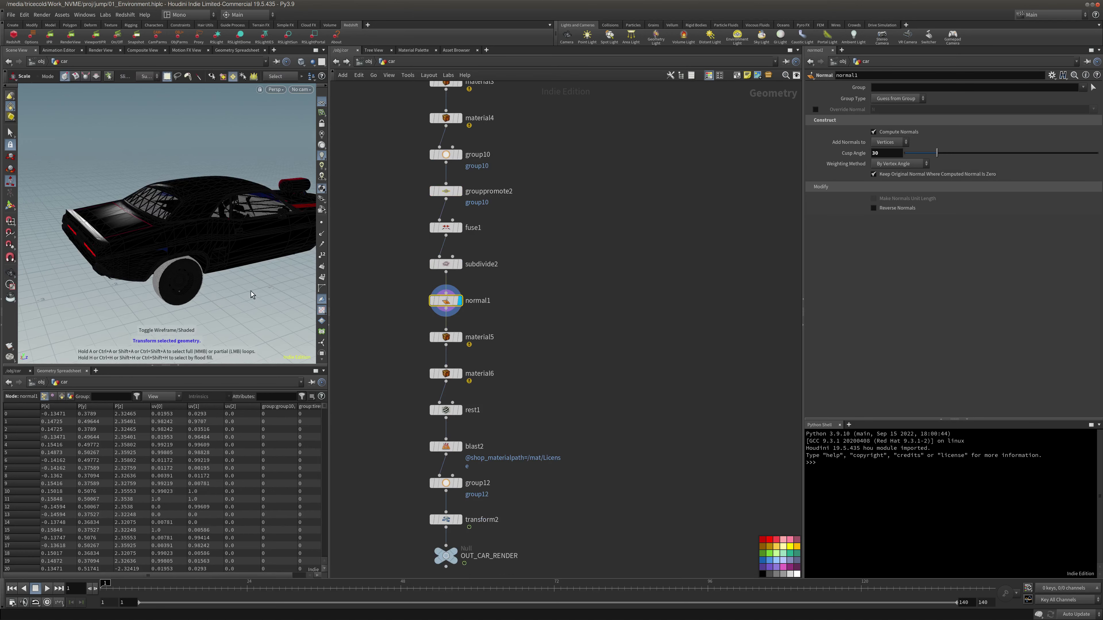
{"action": "left_click_drag", "start_coordinate": [246, 296], "coordinate": [239, 281], "text": "alt"}
{"action": "right_click_drag", "start_coordinate": [239, 280], "coordinate": [241, 248], "text": "alt"}
{"action": "left_click_drag", "start_coordinate": [241, 248], "coordinate": [91, 227], "text": "alt"}
{"action": "right_click_drag", "start_coordinate": [91, 227], "coordinate": [271, 231], "text": "alt"}
{"action": "left_click_drag", "start_coordinate": [271, 232], "coordinate": [226, 238], "text": "alt"}
{"action": "middle_click_drag", "start_coordinate": [406, 322], "coordinate": [401, 217]}
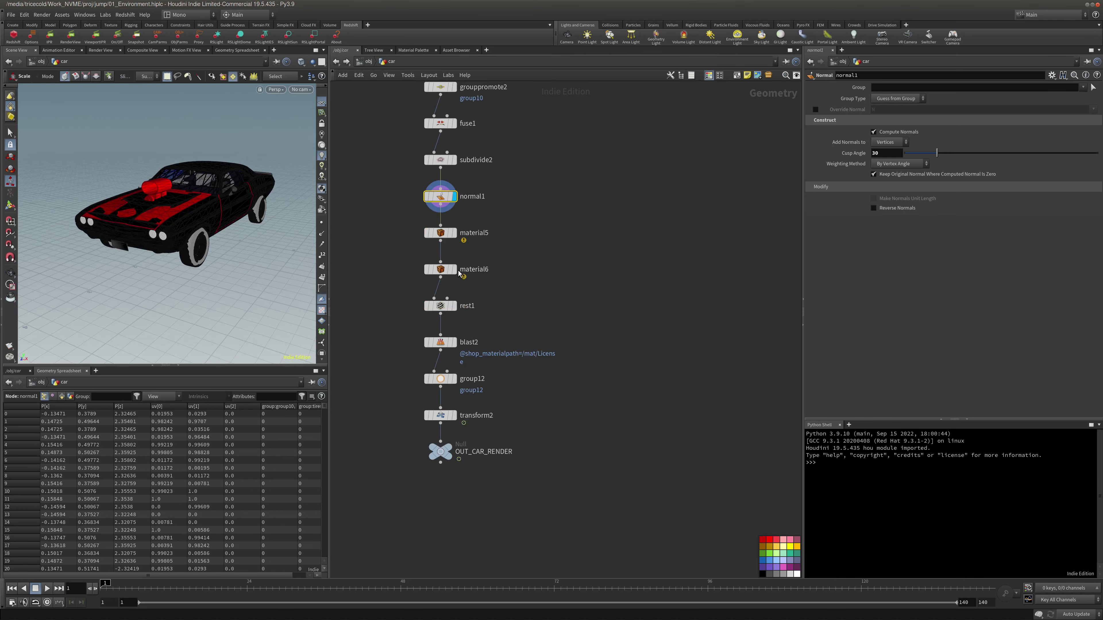
Display material6, make OUT_CAR_RENDER the displayed node, and look through renderCam in the viewport
{"action": "left_click", "coordinate": [453, 270]}
{"action": "left_click", "coordinate": [450, 451]}
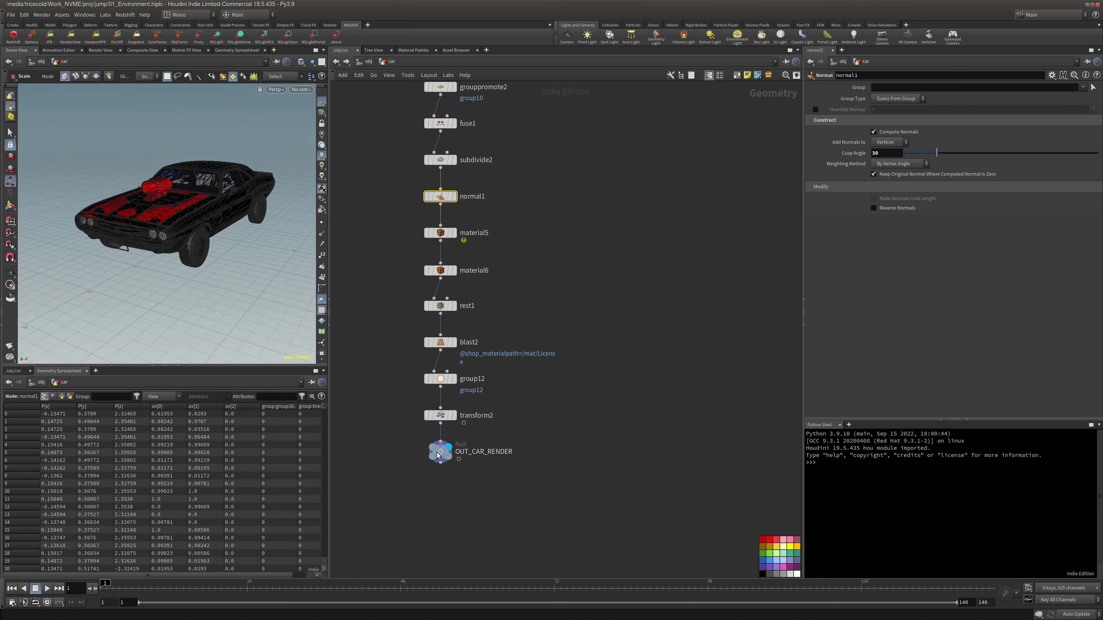
{"action": "left_click", "coordinate": [439, 451]}
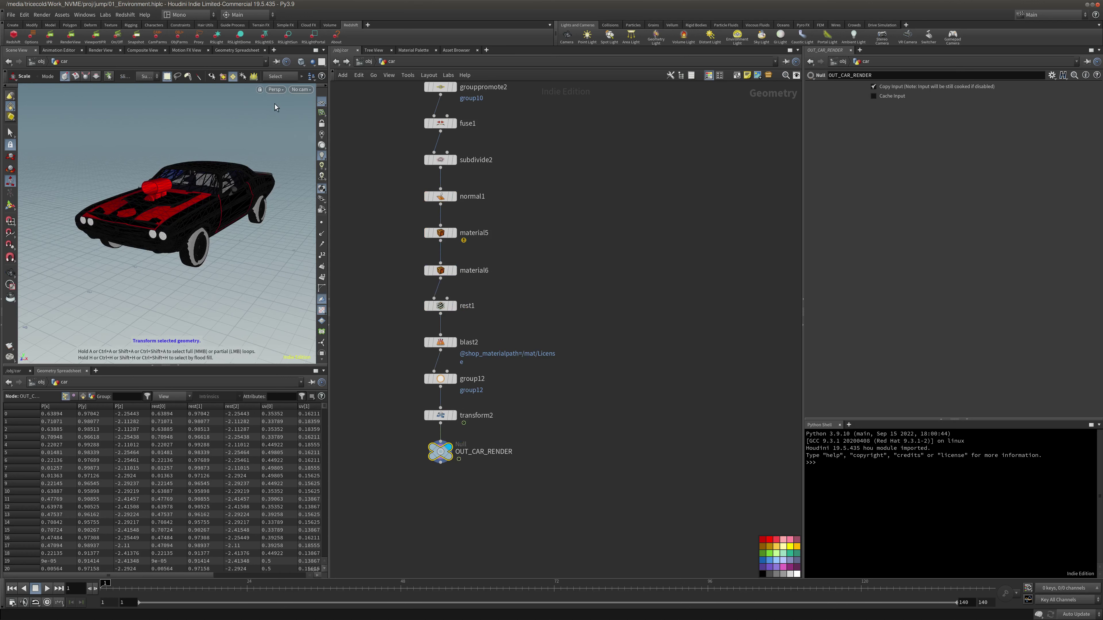
{"action": "left_click", "coordinate": [302, 90]}
{"action": "left_click", "coordinate": [314, 133]}
{"action": "middle_click_drag", "start_coordinate": [428, 344], "coordinate": [425, 308]}
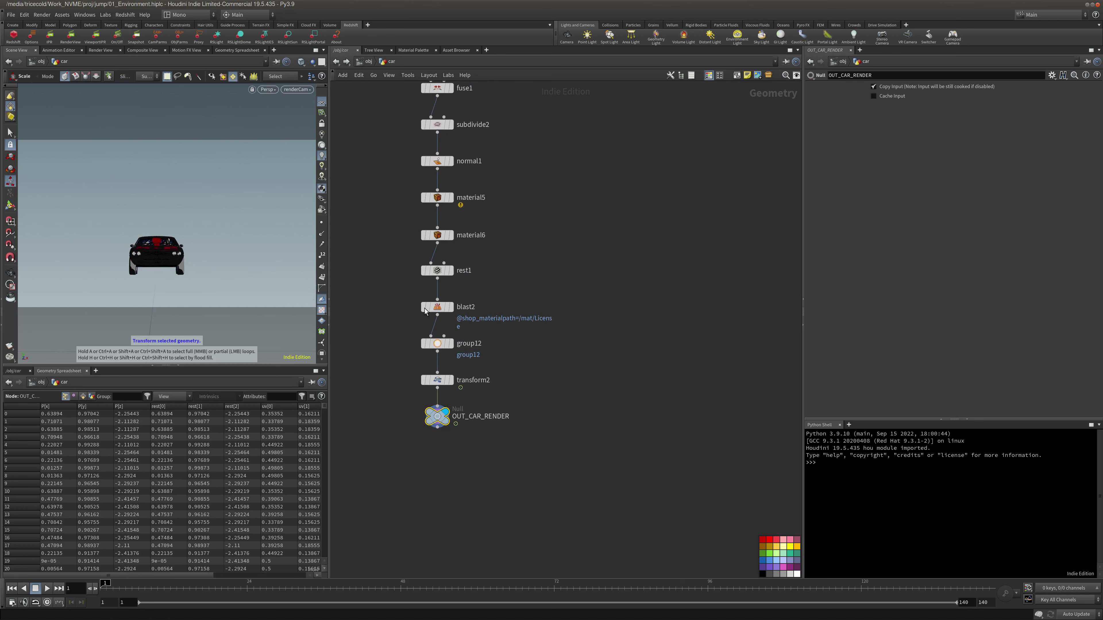
Display group12 and transform2 in turn, and scrub between frames 82 and 97 to examine the animated transform on the car's wheel
{"action": "left_click", "coordinate": [449, 343]}
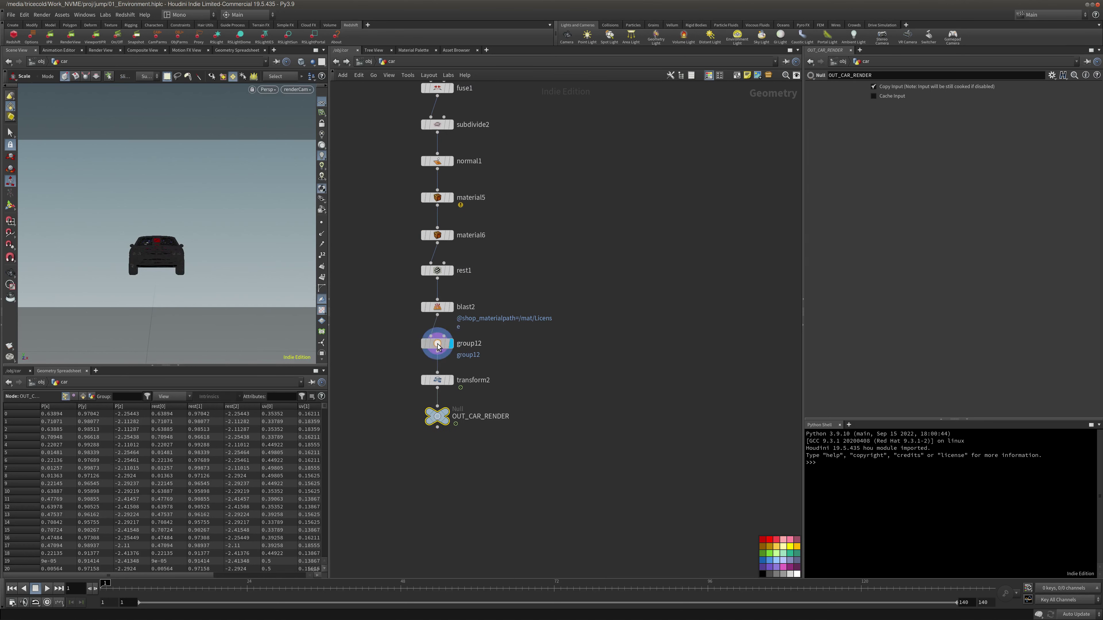
{"action": "left_click", "coordinate": [431, 344]}
{"action": "left_click", "coordinate": [449, 381]}
{"action": "left_click", "coordinate": [432, 381]}
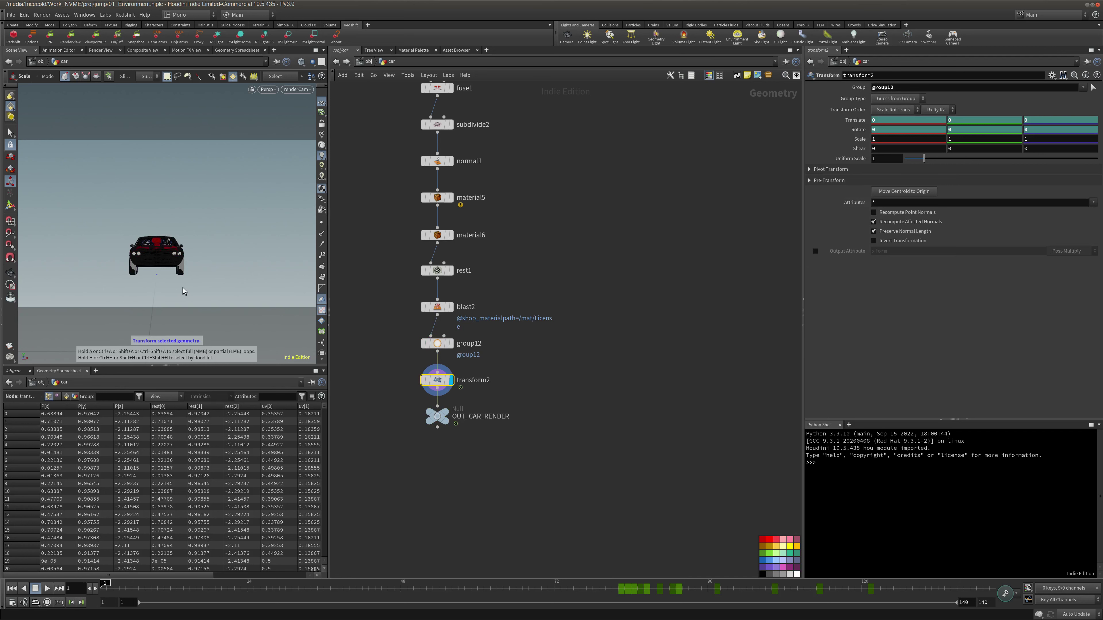
{"action": "left_click_drag", "start_coordinate": [620, 584], "coordinate": [714, 584]}
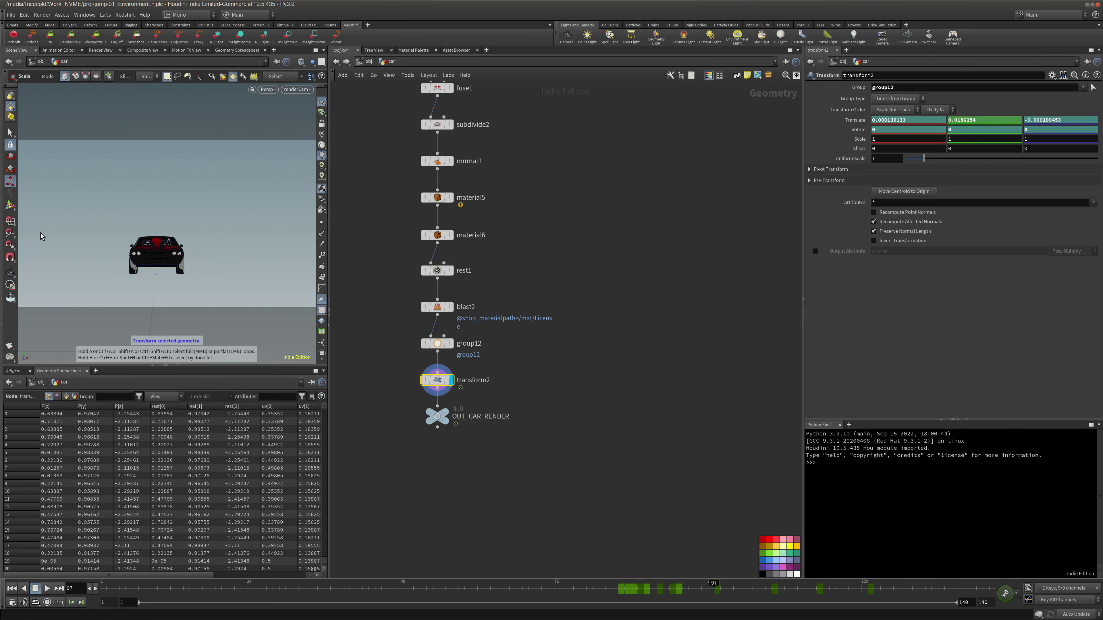
{"action": "left_click_drag", "start_coordinate": [34, 234], "coordinate": [174, 244], "text": "alt"}
{"action": "scroll", "coordinate": [174, 244], "scroll_direction": "up", "scroll_amount": 5}
{"action": "left_click_drag", "start_coordinate": [713, 584], "coordinate": [618, 584]}
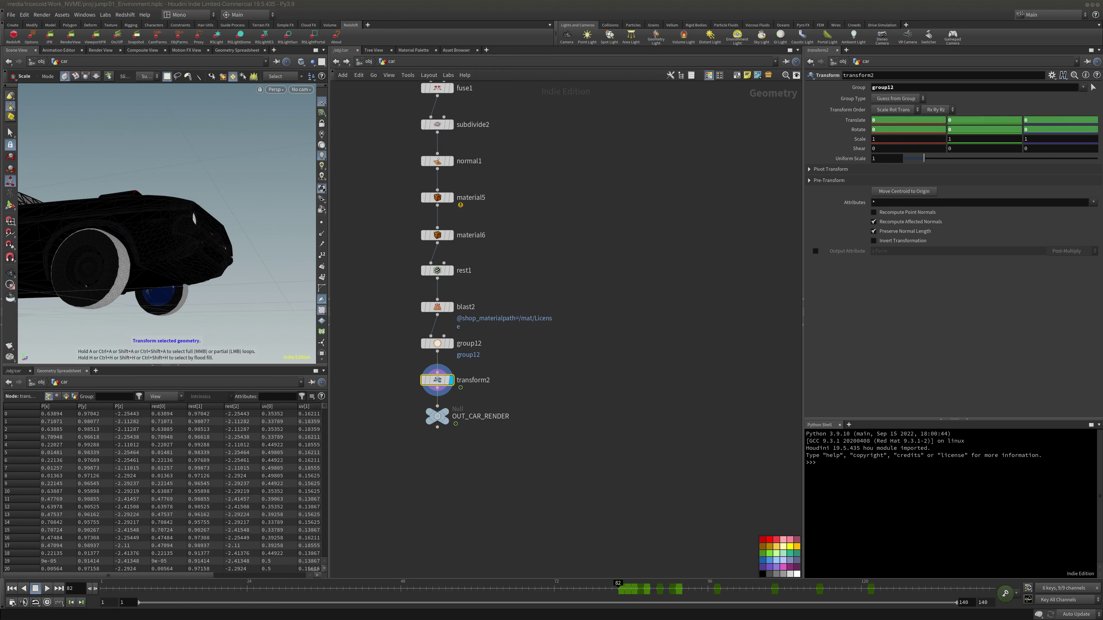
Paste a second File node loading CHALLENGER71.obj beside file1, above the start of the node chain
{"action": "middle_click_drag", "start_coordinate": [577, 208], "coordinate": [507, 394]}
{"action": "scroll", "coordinate": [569, 243], "scroll_direction": "down", "scroll_amount": 6}
{"action": "scroll", "coordinate": [512, 167], "scroll_direction": "up", "scroll_amount": 4}
{"action": "middle_click_drag", "start_coordinate": [494, 166], "coordinate": [534, 179]}
{"action": "key", "text": "ctrl+v"}
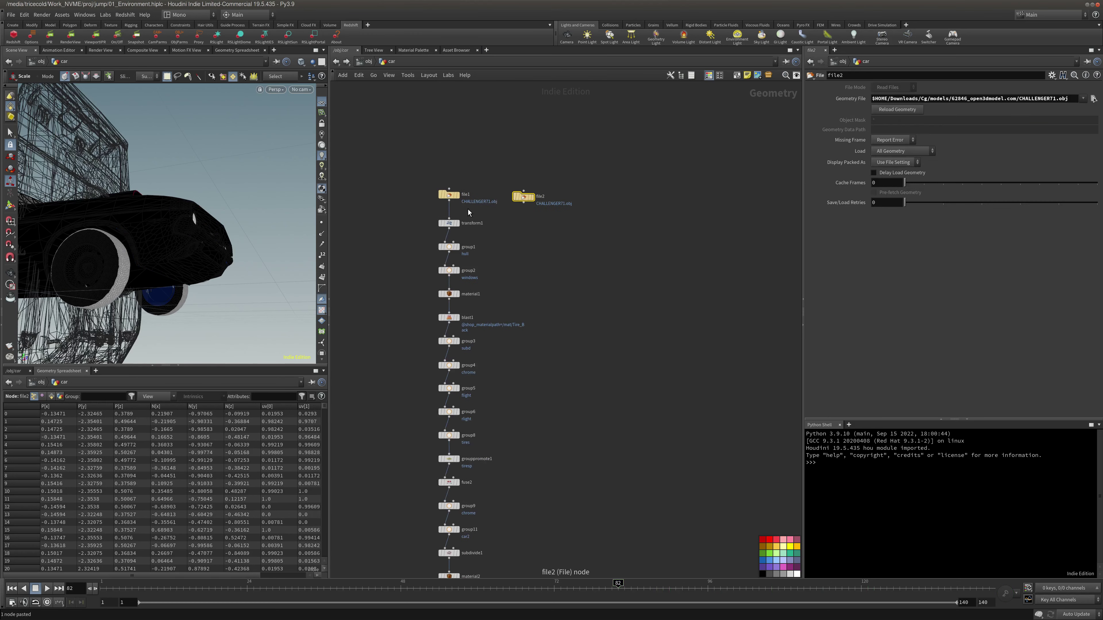
Make OUT_CAR_RENDER the displayed node, move to frame 94, and feed transform1 from the pasted File node
{"action": "middle_click_drag", "start_coordinate": [557, 390], "coordinate": [613, 170]}
{"action": "middle_click_drag", "start_coordinate": [621, 380], "coordinate": [606, 133]}
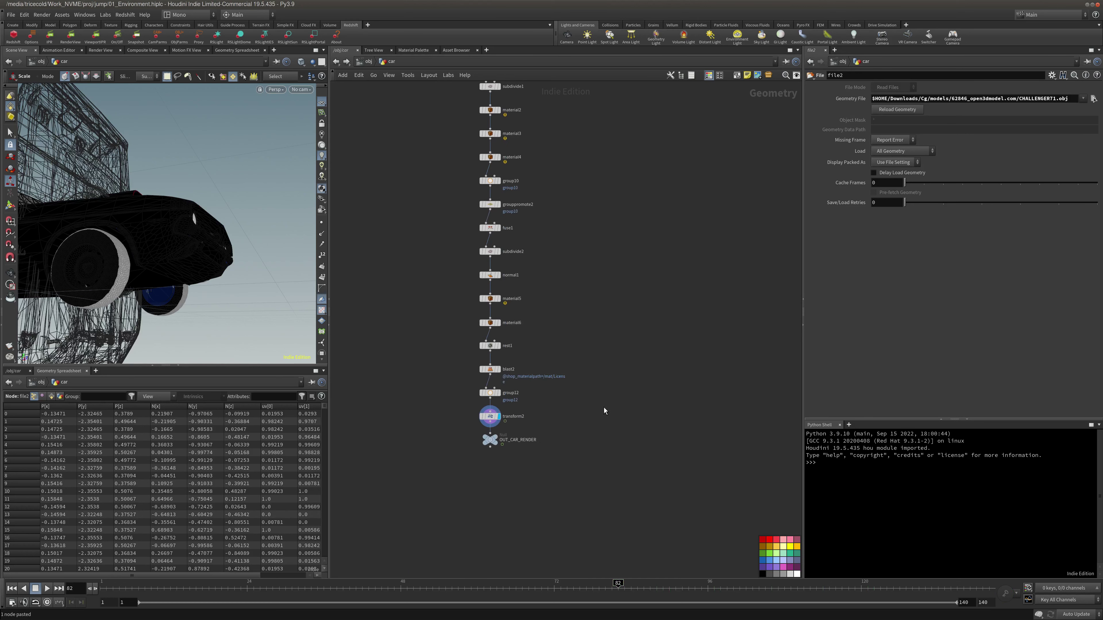
{"action": "left_click", "coordinate": [495, 439]}
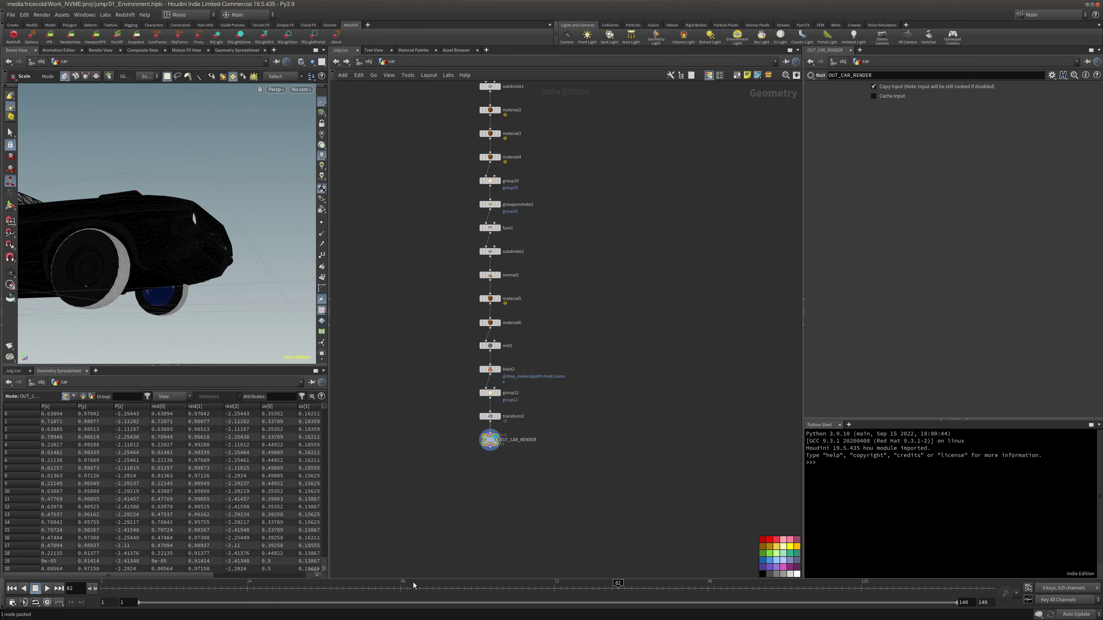
{"action": "left_click_drag", "start_coordinate": [777, 611], "coordinate": [695, 600]}
{"action": "middle_click_drag", "start_coordinate": [611, 270], "coordinate": [603, 549]}
{"action": "middle_click_drag", "start_coordinate": [652, 234], "coordinate": [586, 359]}
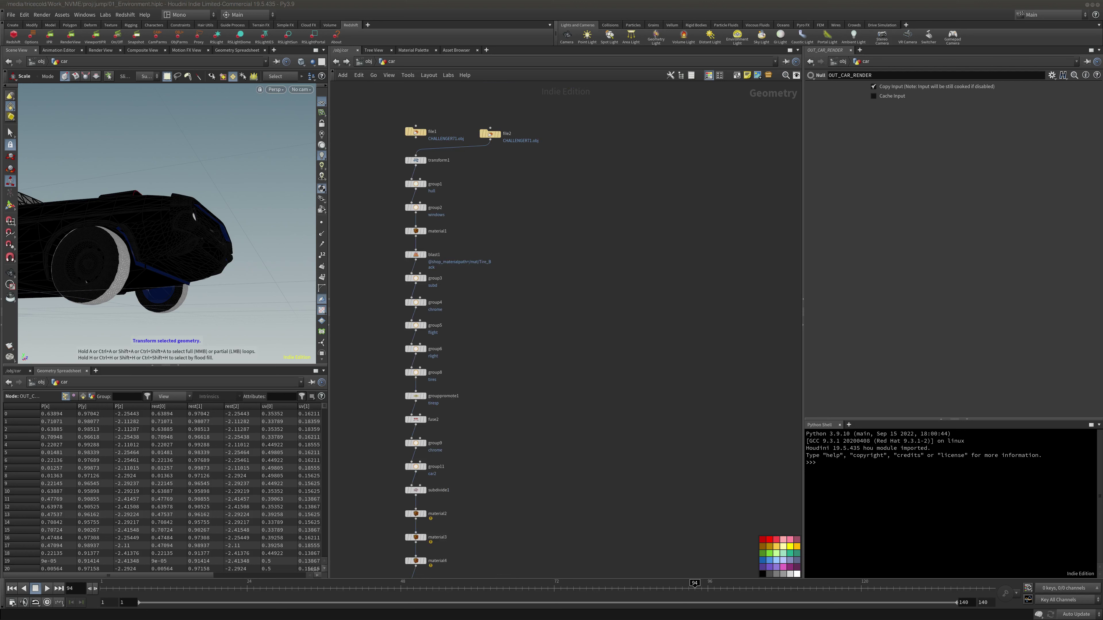
Return to the object level, delete the car object, and paste the animated Car object below the ENV network box
{"action": "key", "text": "u"}
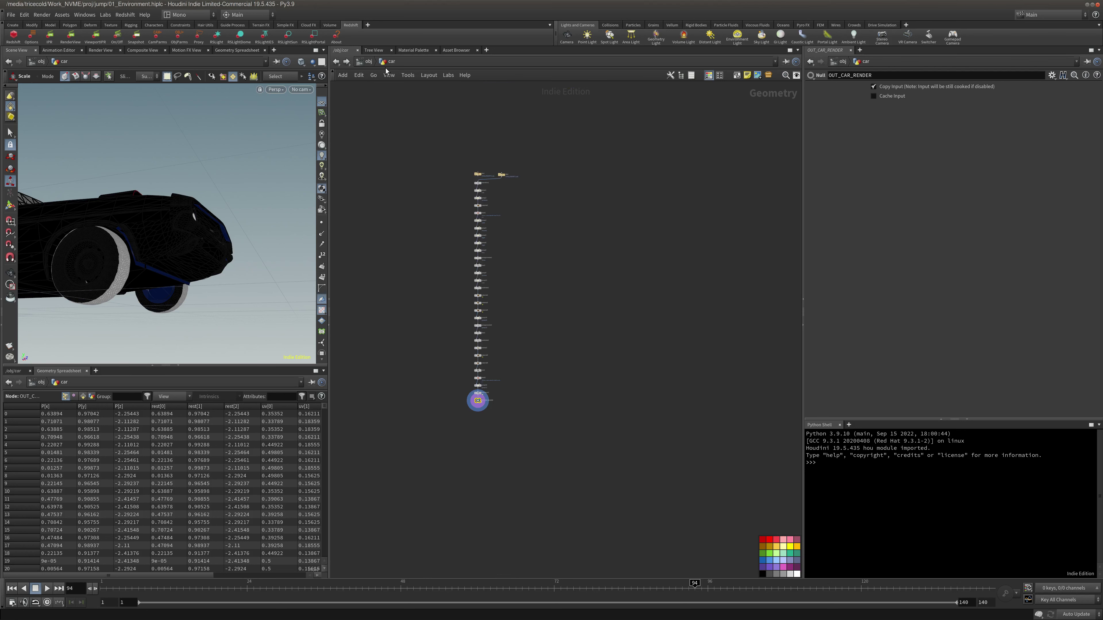
{"action": "key", "text": "Delete"}
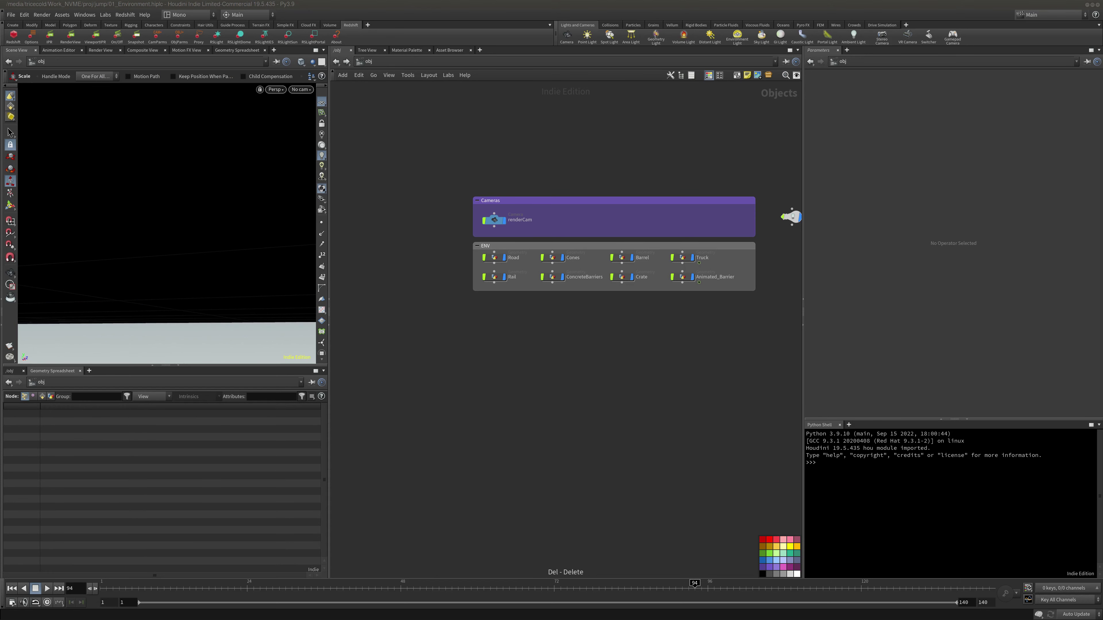
{"action": "key", "text": "ctrl+v"}
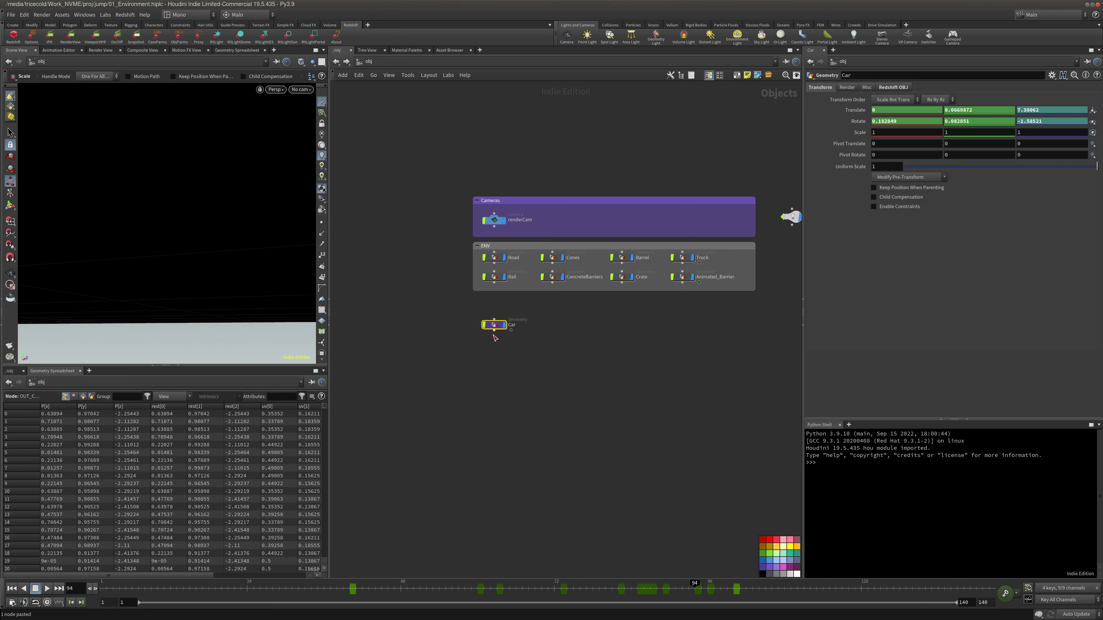
Look through renderCam, enter the Car network, and scrub the timeline to check the car's animation
{"action": "left_click_drag", "start_coordinate": [382, 589], "coordinate": [388, 589]}
{"action": "left_click", "coordinate": [301, 89]}
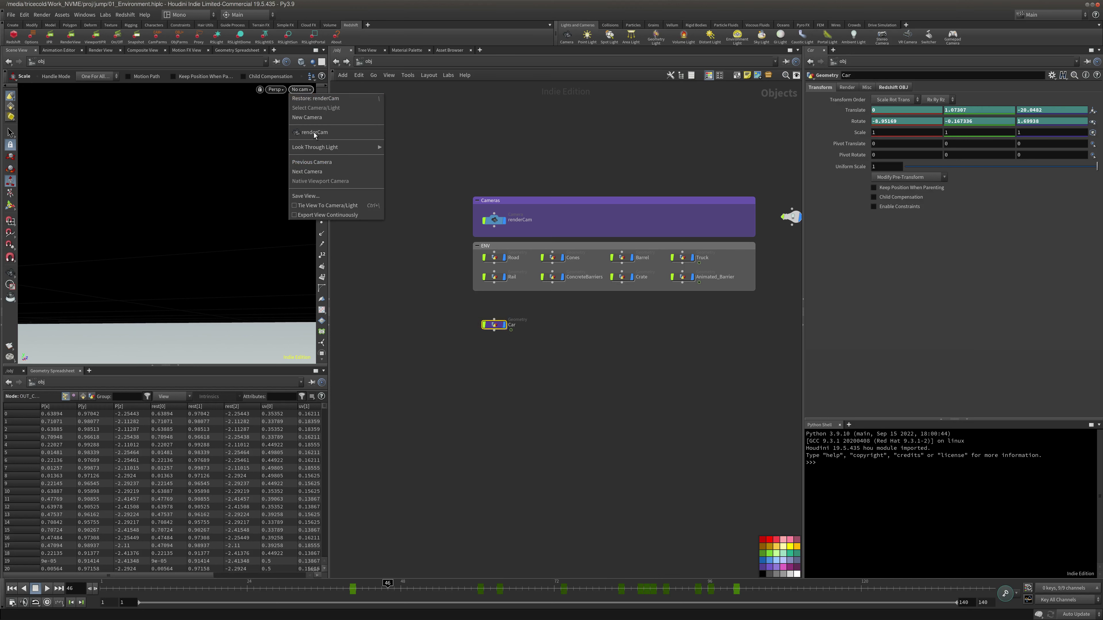
{"action": "left_click", "coordinate": [317, 133]}
{"action": "double_click", "coordinate": [494, 325]}
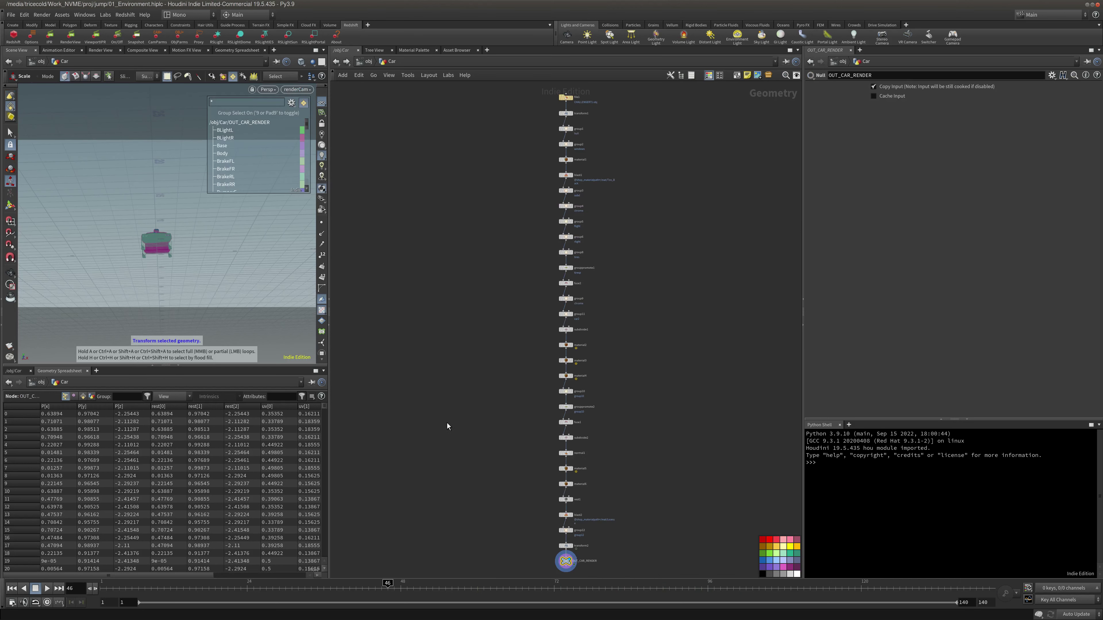
{"action": "mouse_move", "coordinate": [388, 589]}
{"action": "left_mouse_down"}
{"action": "mouse_move", "coordinate": [938, 591]}
{"action": "mouse_move", "coordinate": [399, 587]}
{"action": "left_mouse_up"}
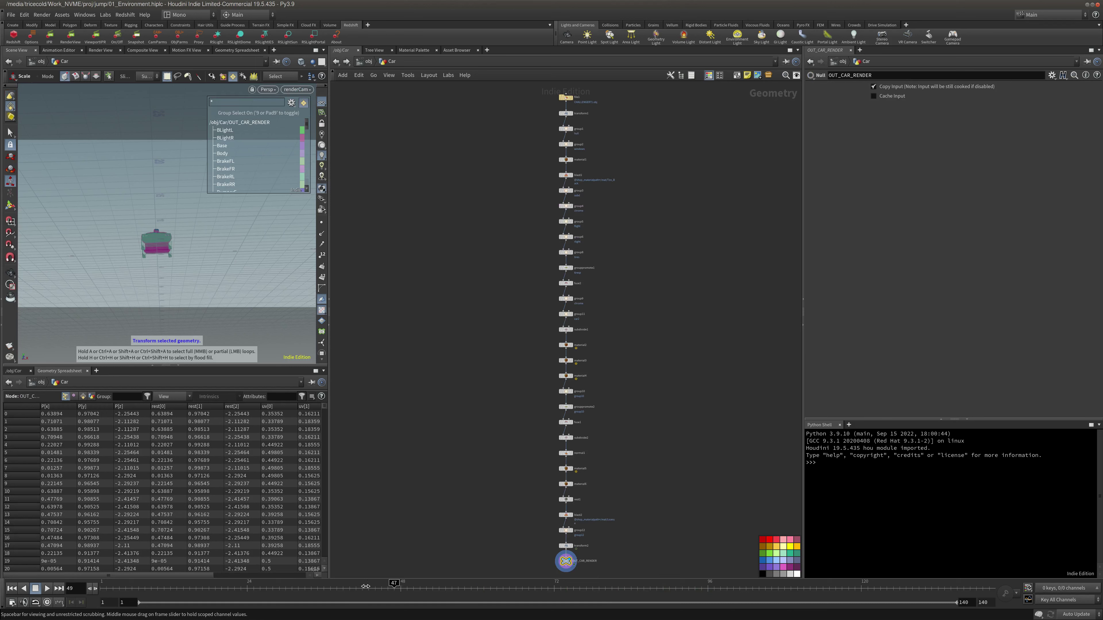
{"action": "left_click_drag", "start_coordinate": [583, 598], "coordinate": [528, 587]}
Inspect the car's front wheel up close, scrub the deformation to frame 121, and return to the object level
{"action": "key", "text": "space+h"}
{"action": "left_click_drag", "start_coordinate": [194, 271], "coordinate": [251, 249]}
{"action": "middle_click_drag", "start_coordinate": [251, 249], "coordinate": [212, 254]}
{"action": "right_click_drag", "start_coordinate": [212, 255], "coordinate": [206, 319]}
{"action": "left_click_drag", "start_coordinate": [206, 319], "coordinate": [180, 340]}
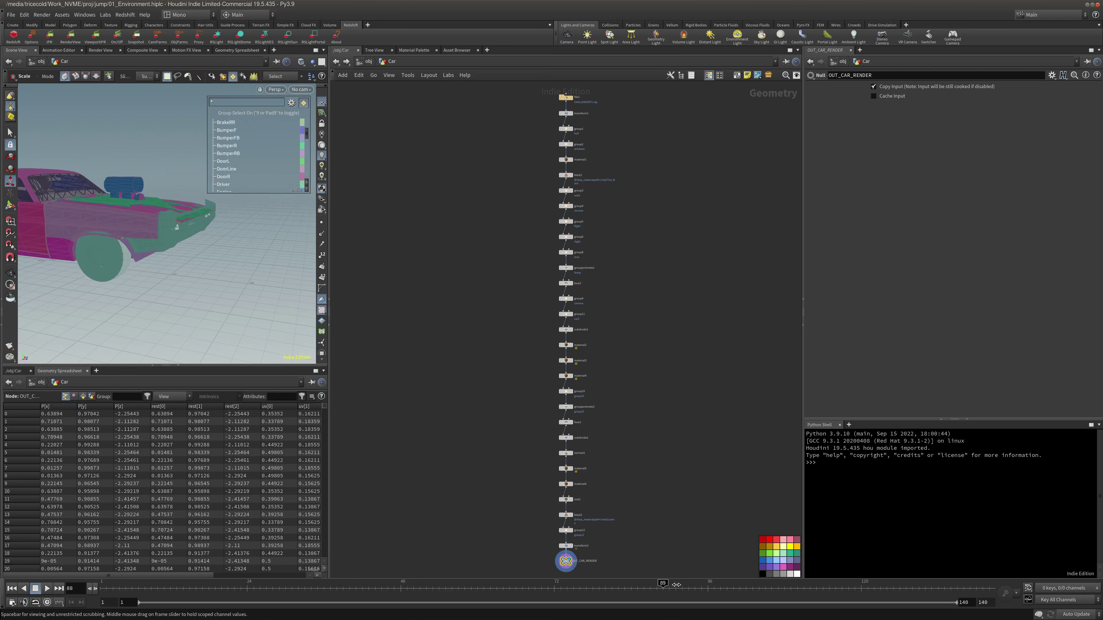
{"action": "left_click_drag", "start_coordinate": [893, 589], "coordinate": [447, 556]}
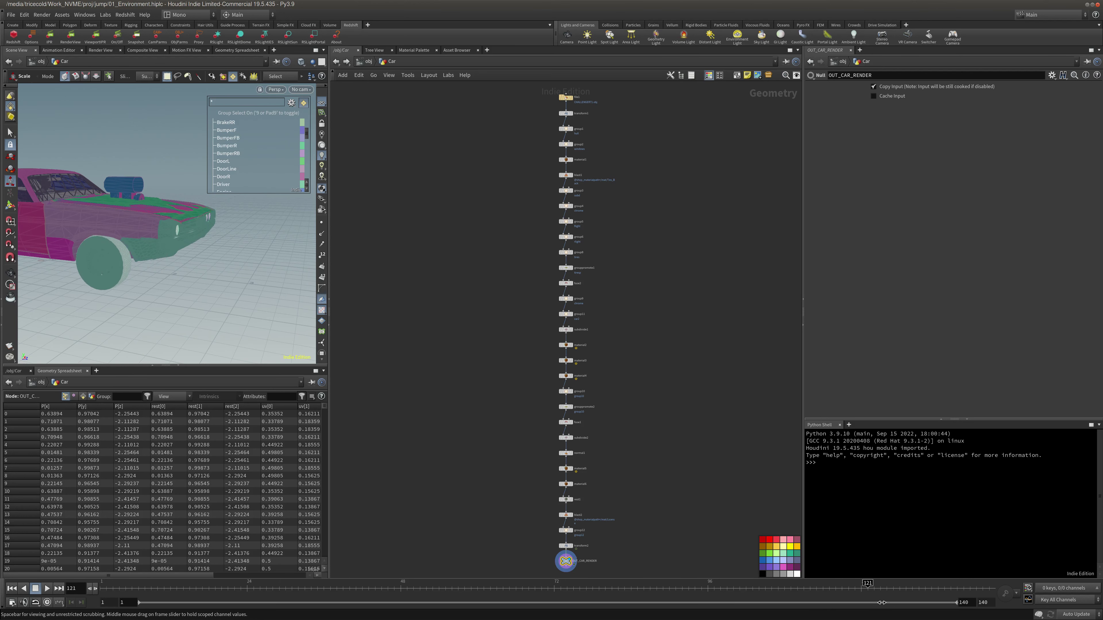
{"action": "left_click", "coordinate": [367, 64]}
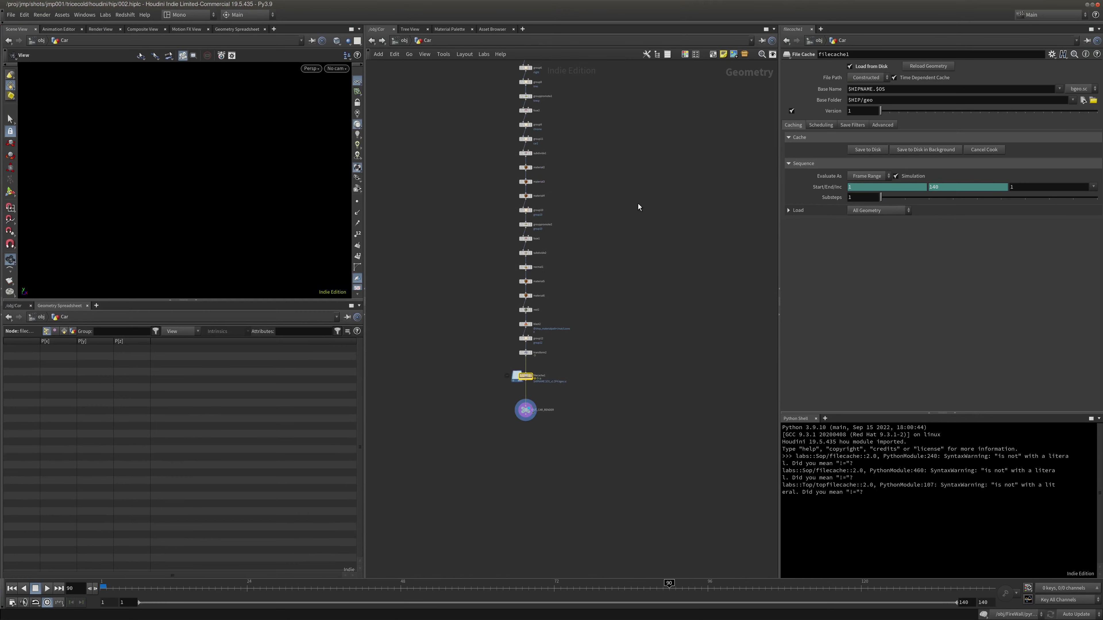
Check filecache1's node information, bypass the node, and inspect the uncached car up close
{"action": "middle_click", "coordinate": [522, 379]}
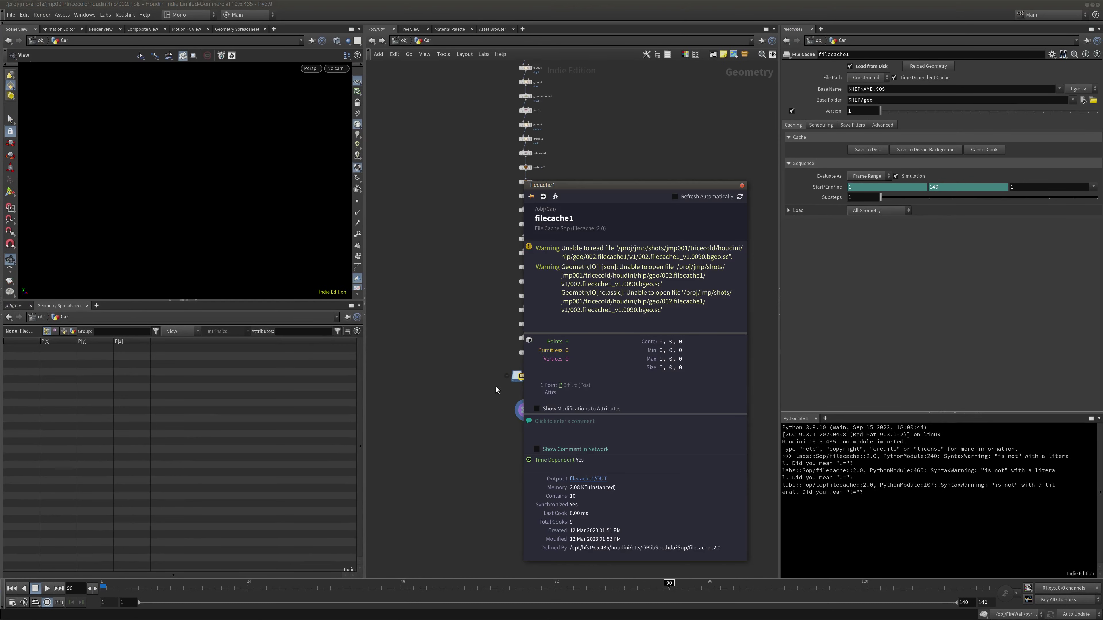
{"action": "scroll", "coordinate": [547, 356], "scroll_direction": "up", "scroll_amount": 6}
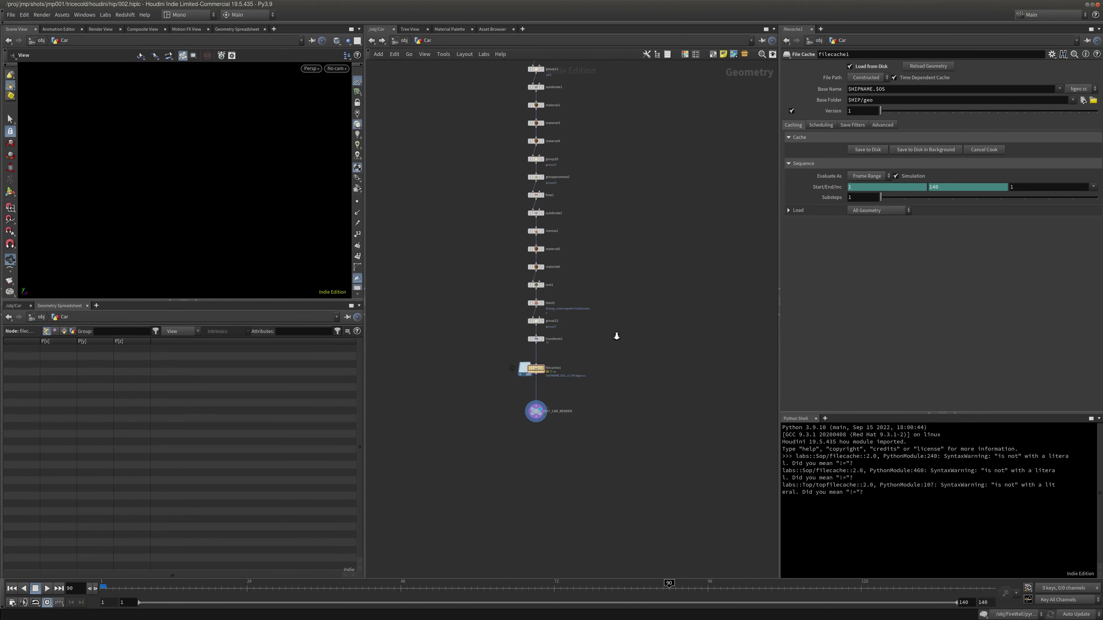
{"action": "left_click", "coordinate": [447, 395]}
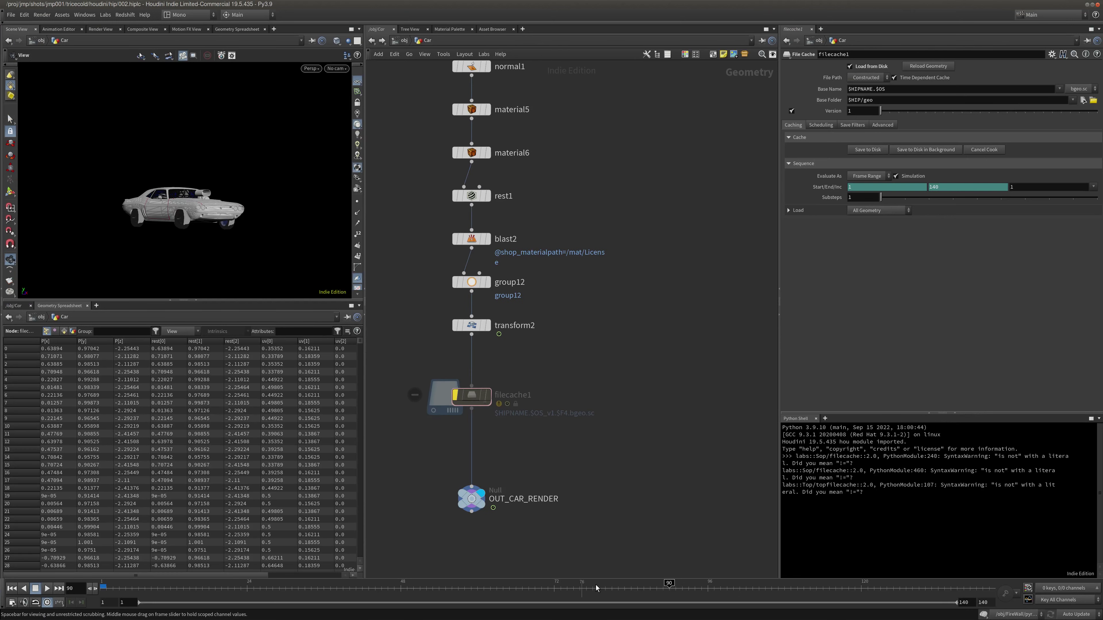
{"action": "right_click_drag", "start_coordinate": [187, 226], "coordinate": [240, 225]}
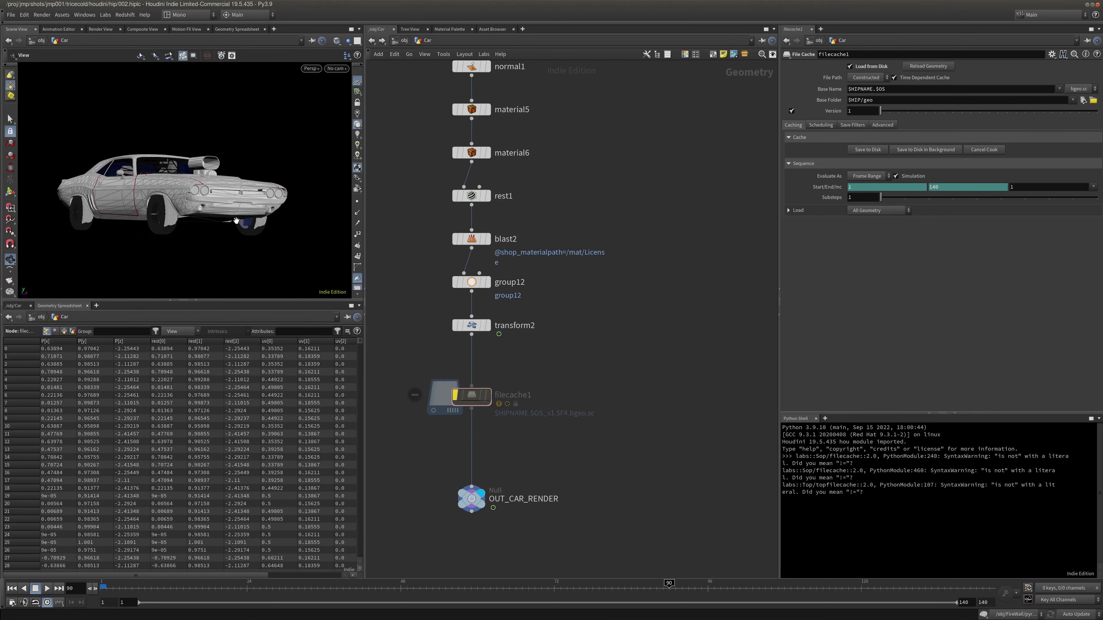
{"action": "left_click_drag", "start_coordinate": [240, 225], "coordinate": [246, 224]}
Review the Car node chain from the File node down to OUT_CAR_RENDER, select that null, and scrub to frame 120
{"action": "middle_click_drag", "start_coordinate": [422, 114], "coordinate": [411, 429]}
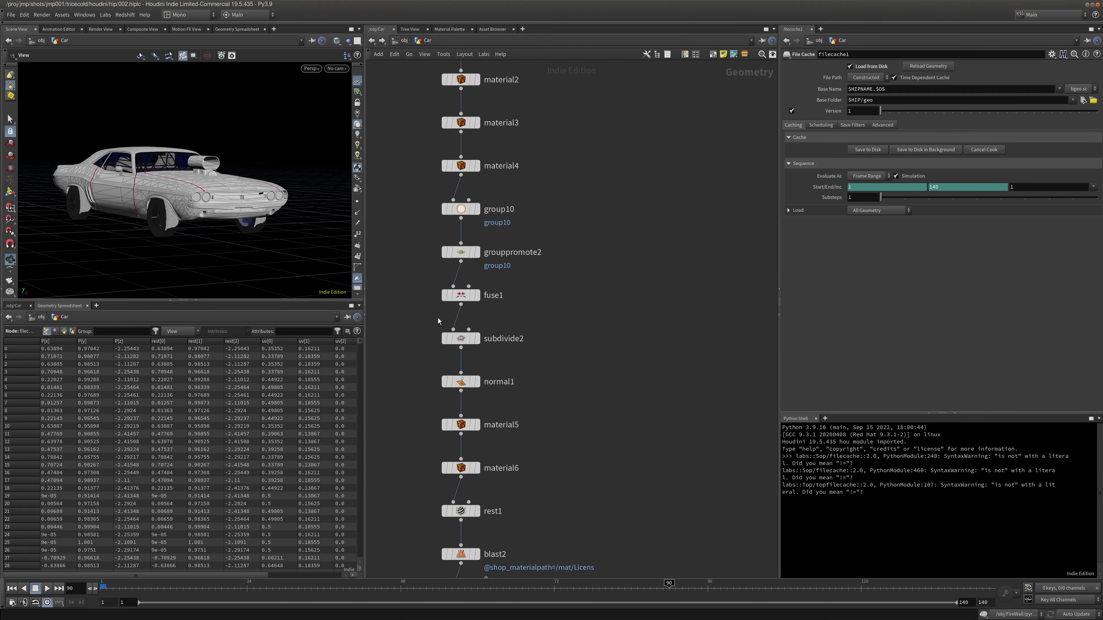
{"action": "middle_click_drag", "start_coordinate": [454, 338], "coordinate": [510, 547]}
{"action": "middle_click_drag", "start_coordinate": [399, 236], "coordinate": [416, 600]}
{"action": "scroll", "coordinate": [424, 237], "scroll_direction": "down", "scroll_amount": 3}
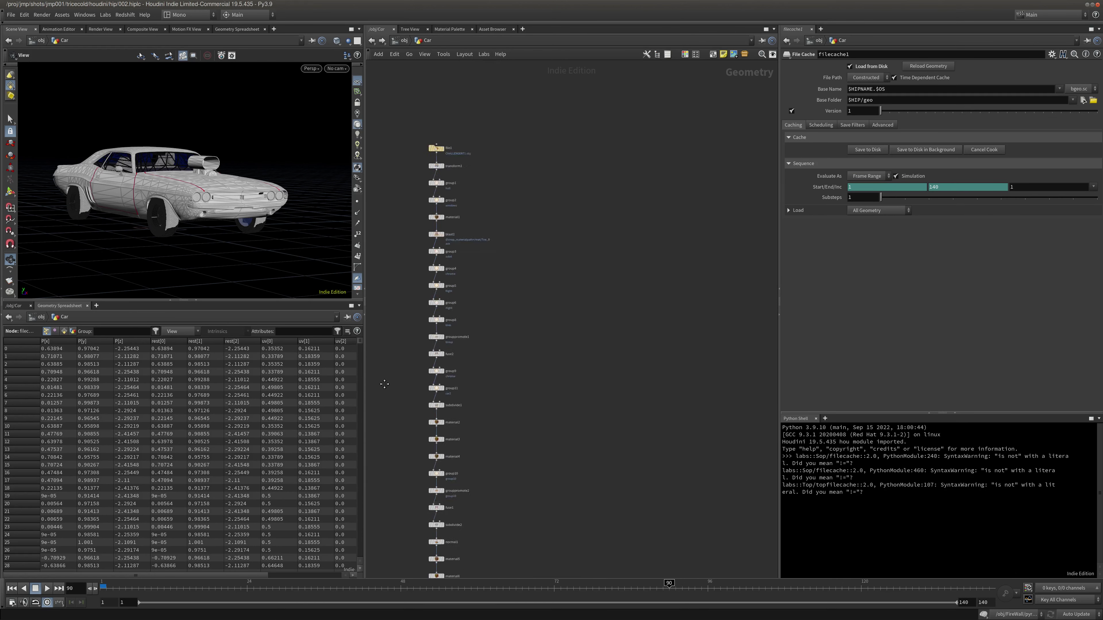
{"action": "middle_click_drag", "start_coordinate": [424, 237], "coordinate": [613, 89]}
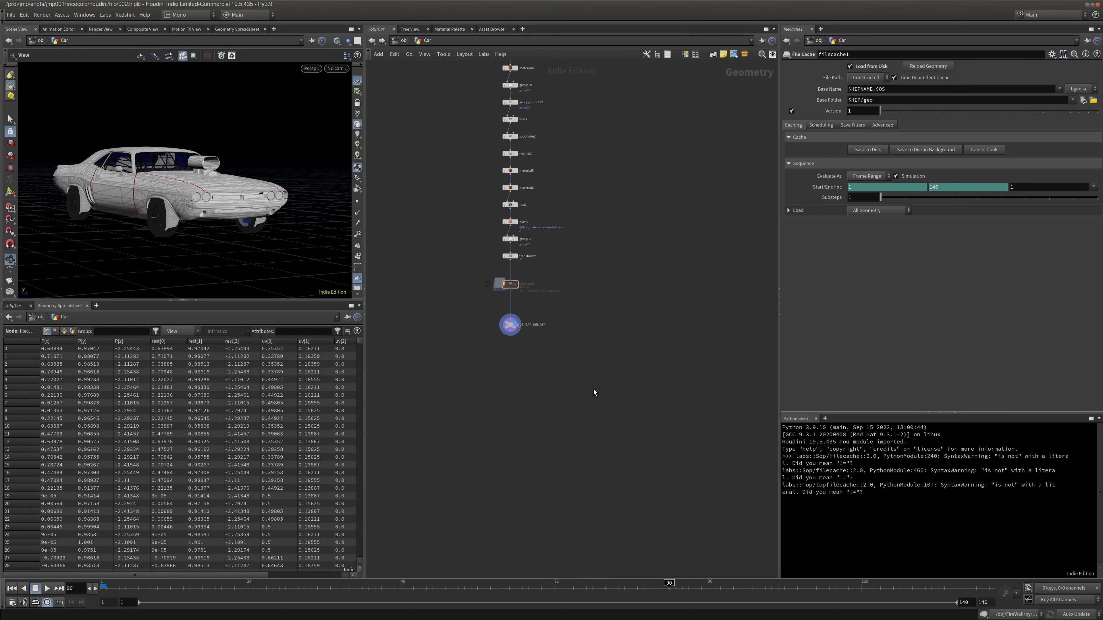
{"action": "left_click_drag", "start_coordinate": [593, 386], "coordinate": [467, 303]}
{"action": "left_click", "coordinate": [716, 589]}
{"action": "left_click_drag", "start_coordinate": [727, 589], "coordinate": [861, 588]}
{"action": "middle_click_drag", "start_coordinate": [416, 319], "coordinate": [467, 361]}
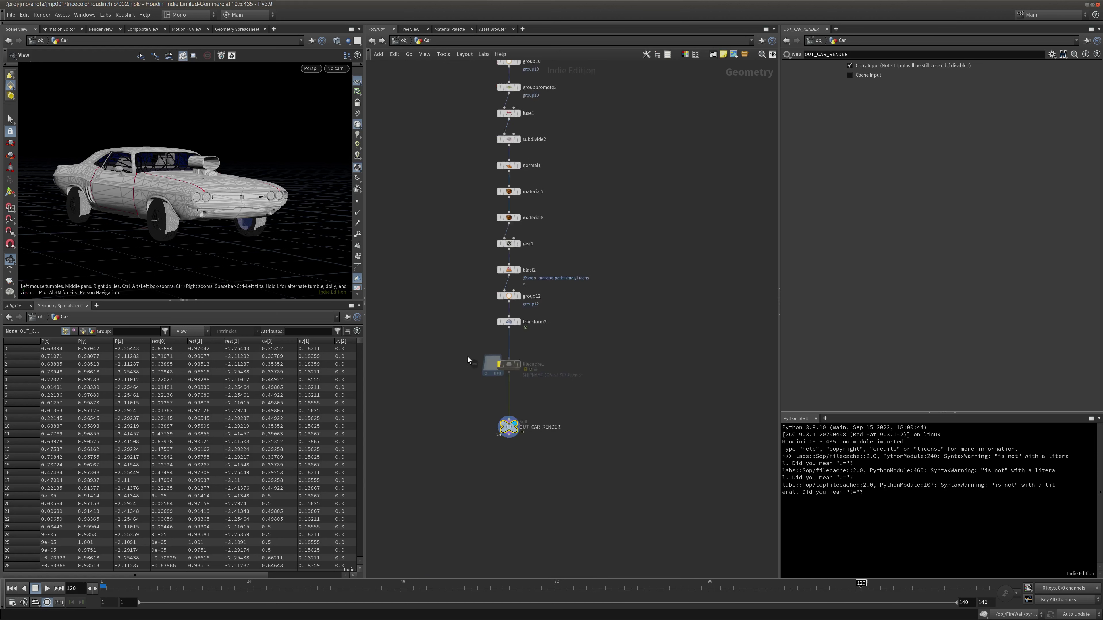
Turn off filecache1's bypass and switch its file path to Explicit, leaving the geometry file browser without a choice
{"action": "scroll", "coordinate": [517, 367], "scroll_direction": "up", "scroll_amount": 3}
{"action": "left_click", "coordinate": [525, 370]}
{"action": "left_click", "coordinate": [503, 366]}
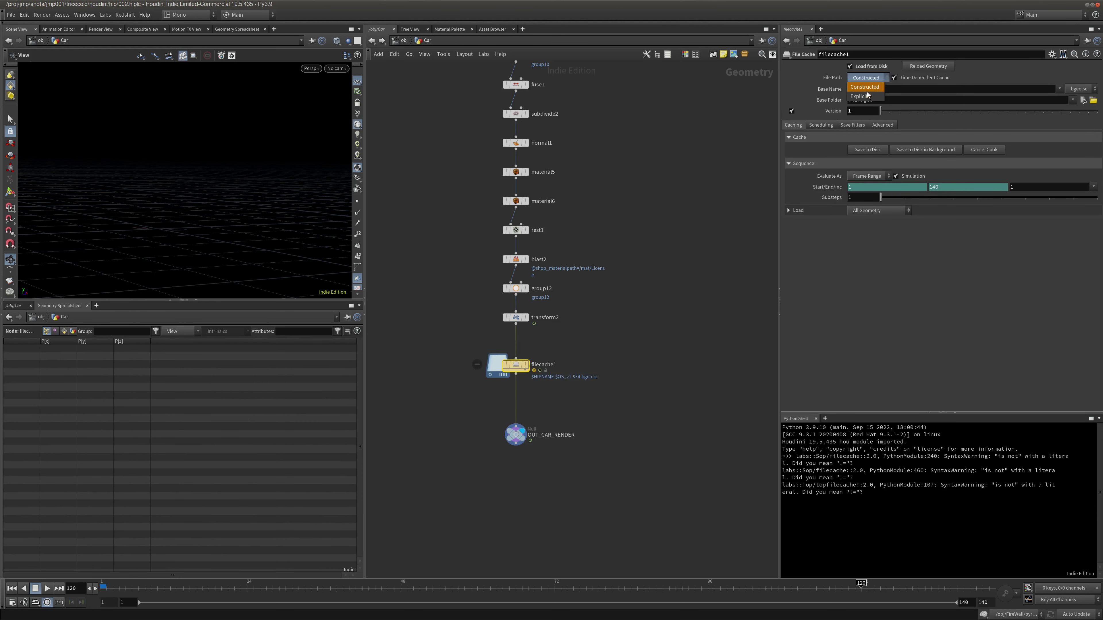
{"action": "left_click", "coordinate": [867, 95]}
{"action": "left_click", "coordinate": [1083, 89]}
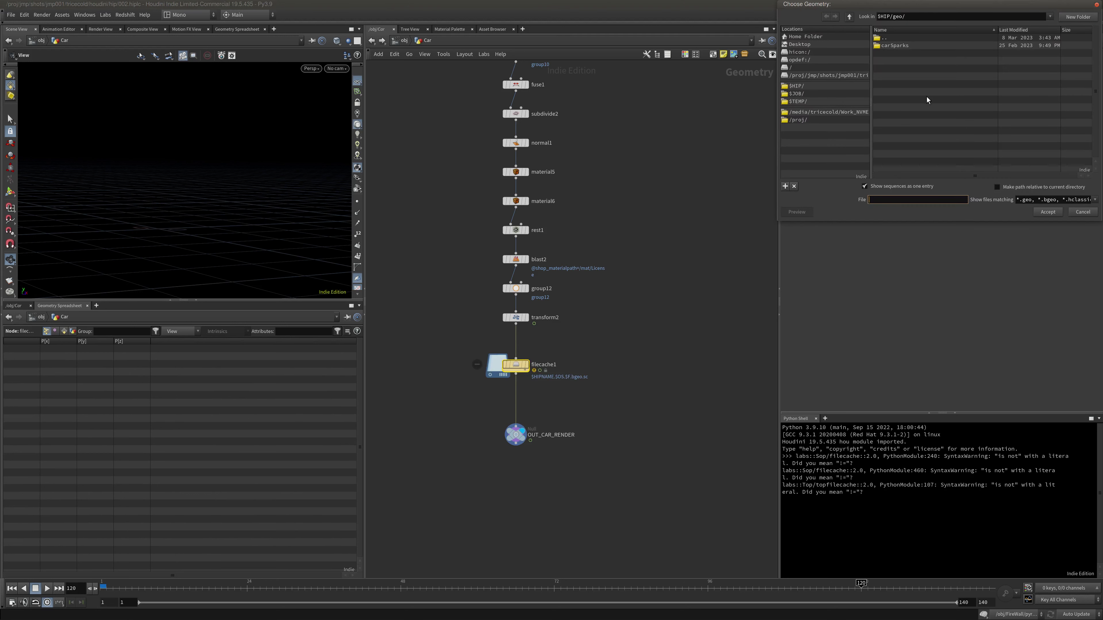
{"action": "left_click", "coordinate": [1075, 204]}
{"action": "left_click", "coordinate": [1083, 212]}
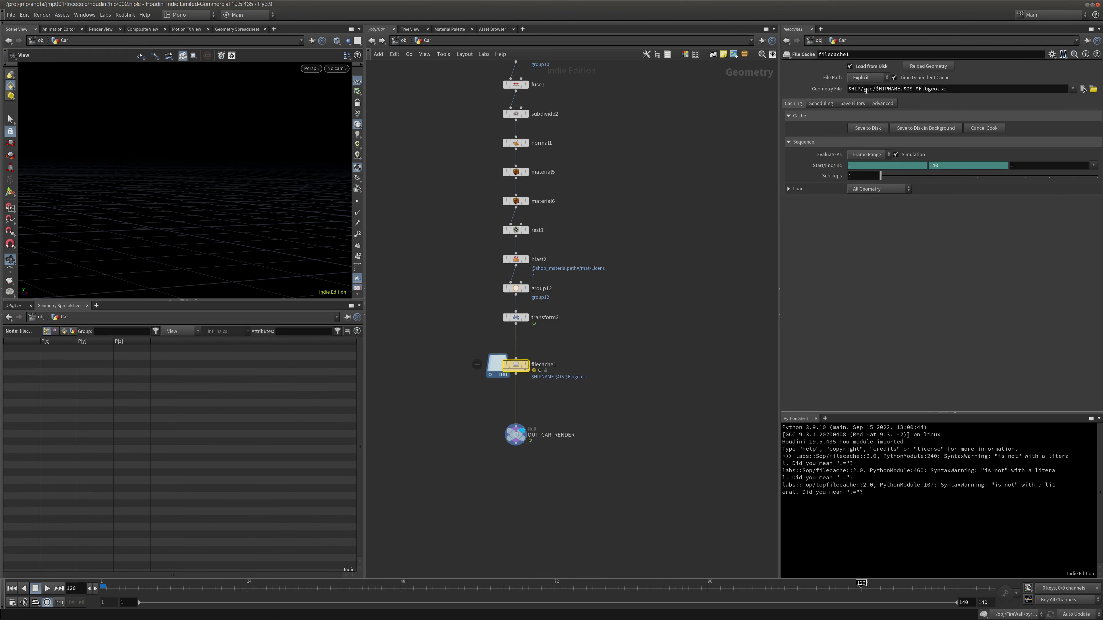
Set the cache's geometry file to $HIP/geo/$OS/$F.bgeo.sc
{"action": "left_click", "coordinate": [897, 85]}
{"action": "key", "text": "Delete"}
{"action": "key", "text": "Delete"}
{"action": "key", "text": "BackSpace"}
{"action": "key", "text": "BackSpace"}
{"action": "key", "text": "BackSpace"}
{"action": "key", "text": "BackSpace"}
{"action": "key", "text": "BackSpace"}
{"action": "key", "text": "BackSpace"}
{"action": "key", "text": "BackSpace"}
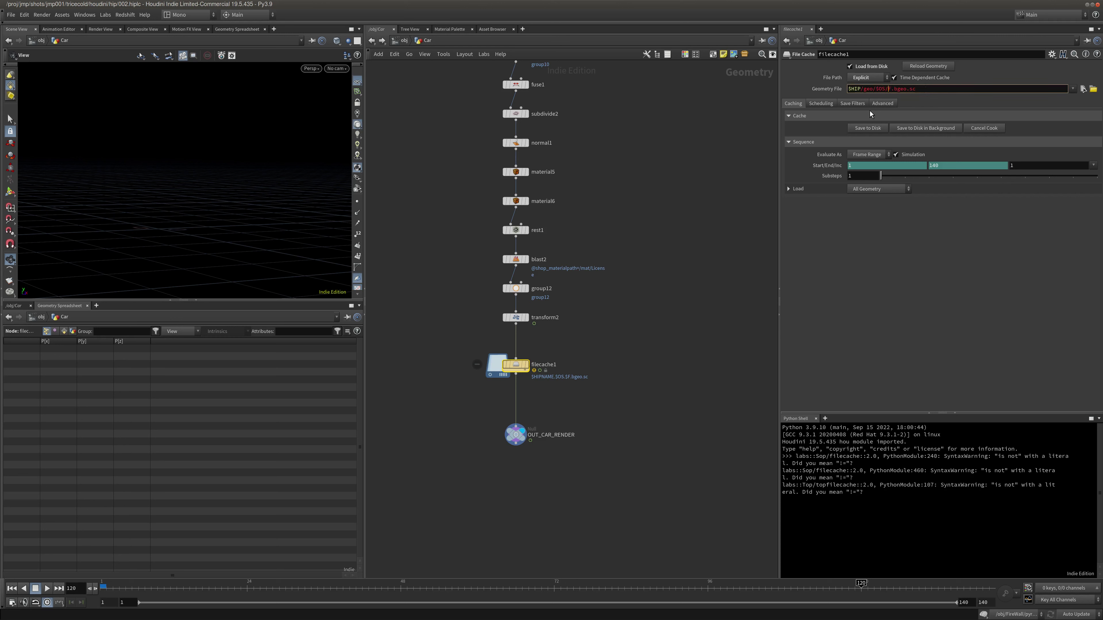
{"action": "key", "text": "Return"}
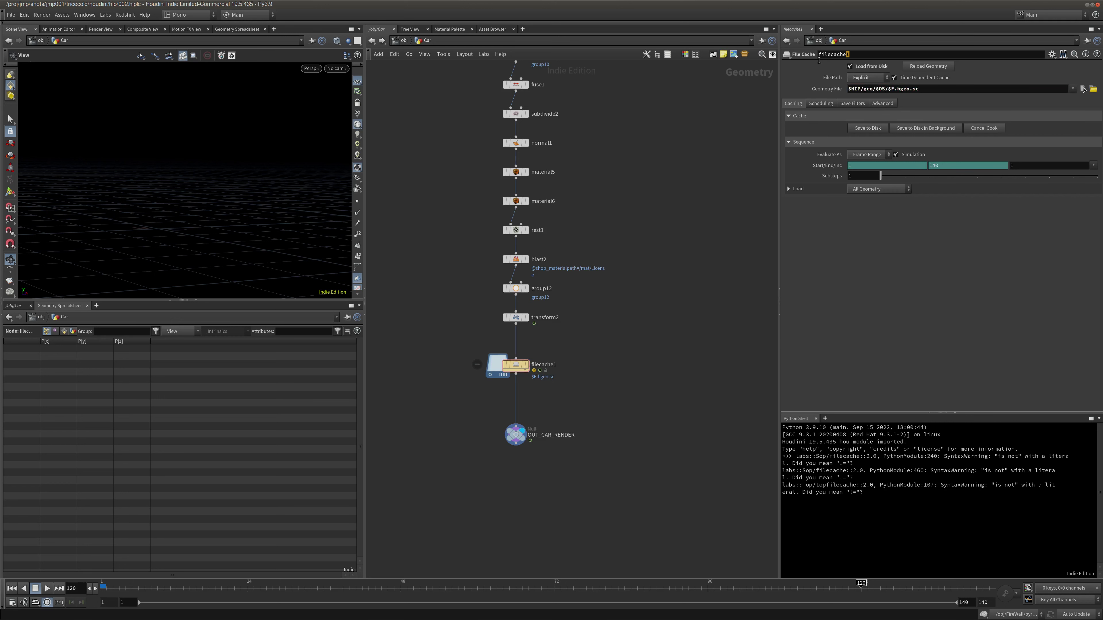
Rename the File Cache node carDef, save frames 1 to 140 to disk, and interrupt the queued background writes
{"action": "left_click", "coordinate": [847, 54]}
{"action": "type", "text": "ca"}
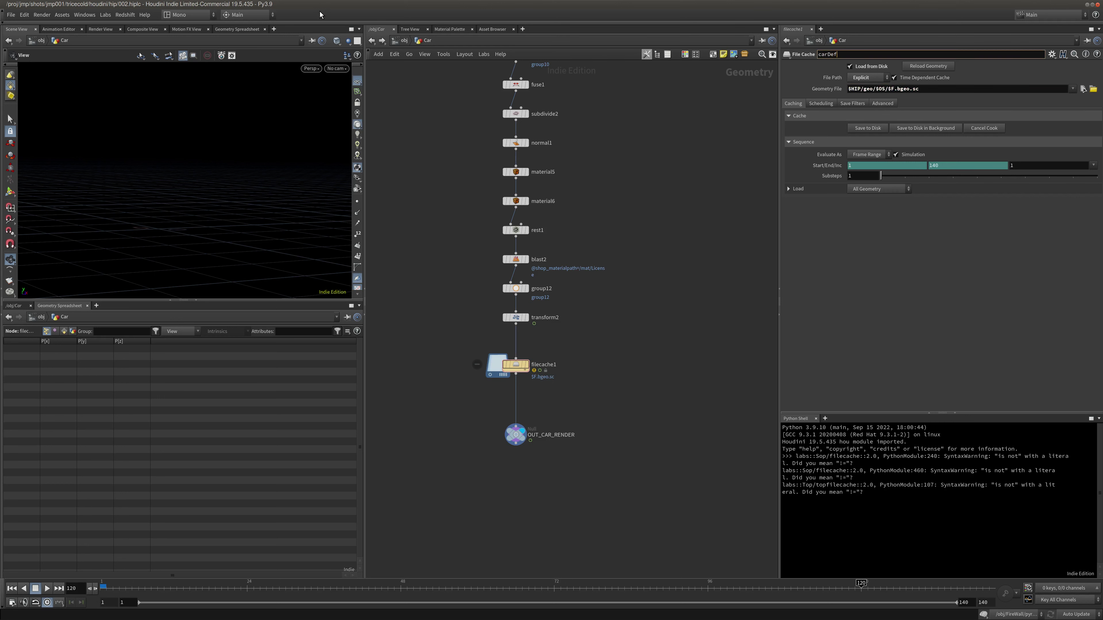
{"action": "type", "text": "rDef"}
{"action": "key", "text": "Return"}
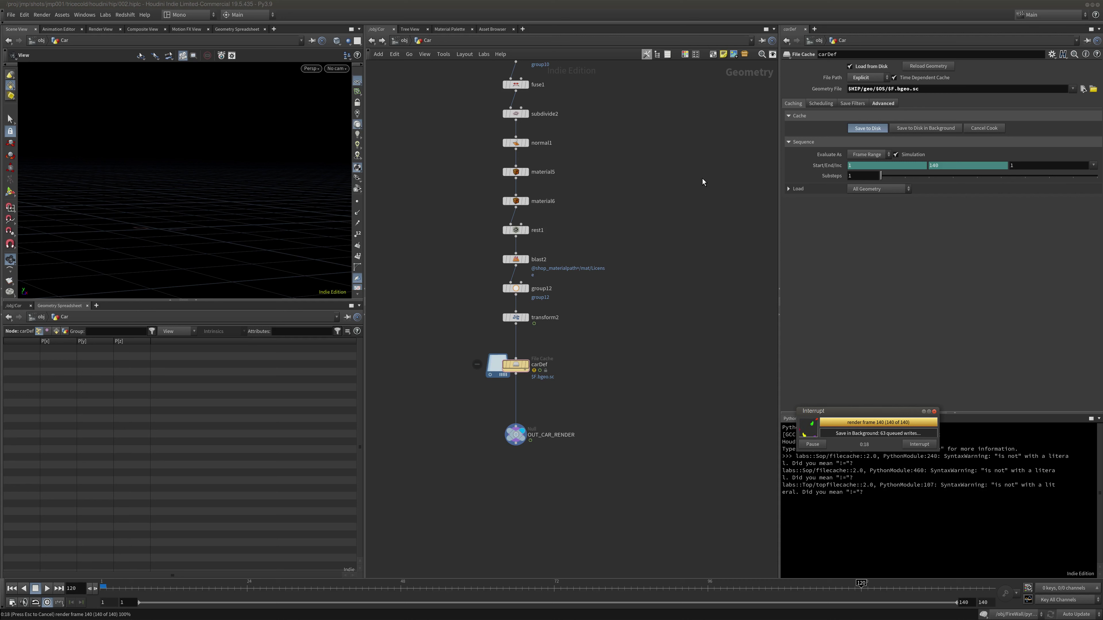
{"action": "left_click", "coordinate": [919, 443]}
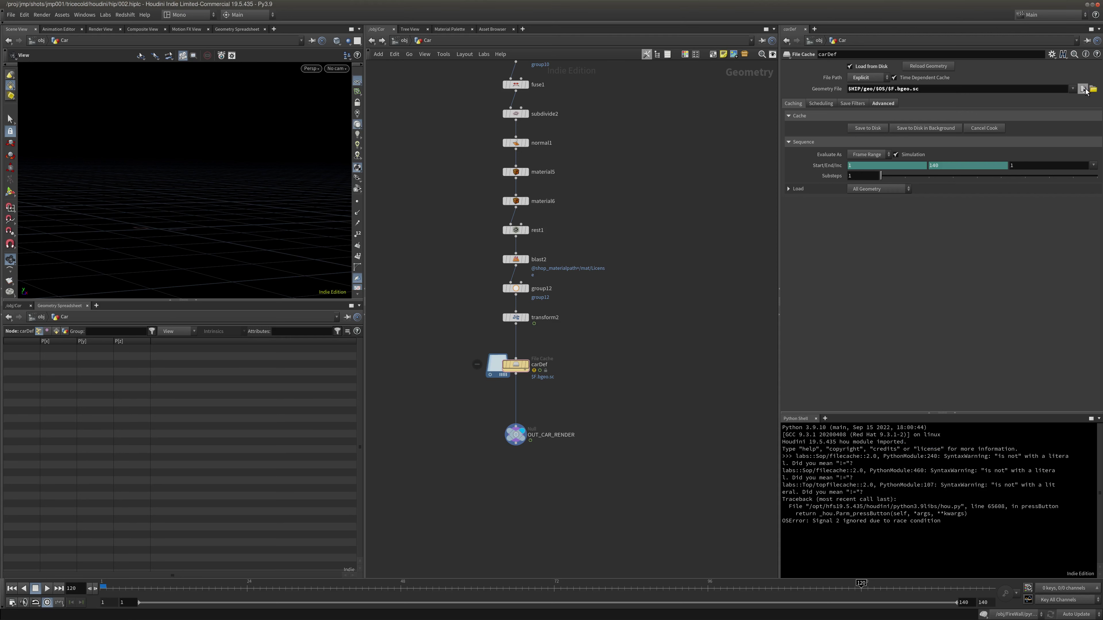
Browse to the Work_NVME/temp folder and copy its path, leaving the geometry file browser without a choice
{"action": "left_click", "coordinate": [1083, 89]}
{"action": "left_click", "coordinate": [819, 119]}
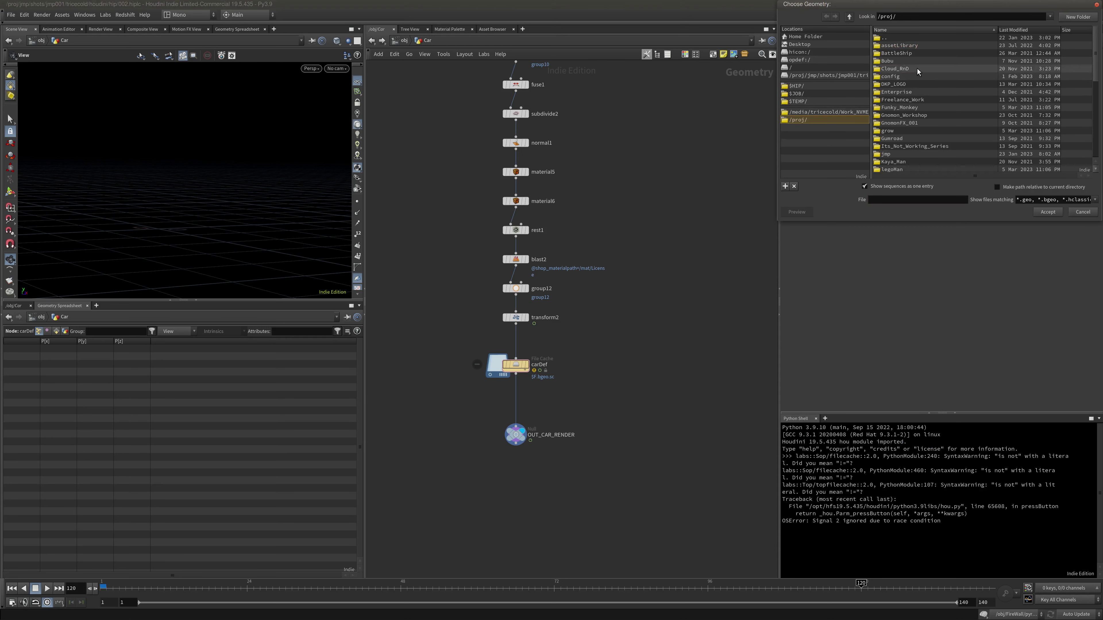
{"action": "left_click", "coordinate": [804, 112]}
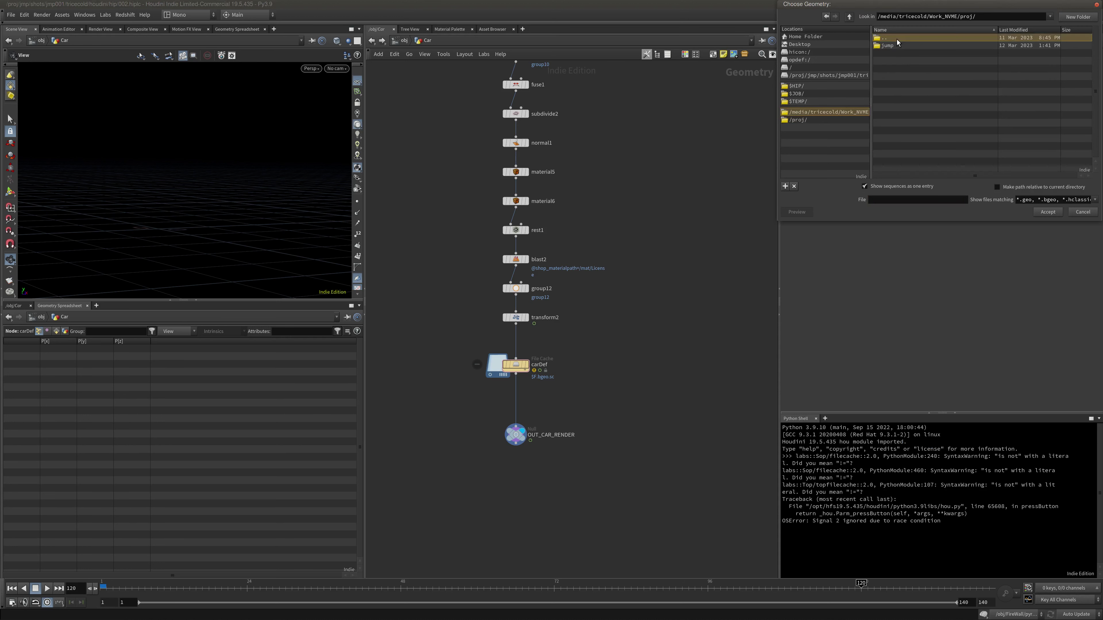
{"action": "double_click", "coordinate": [888, 91]}
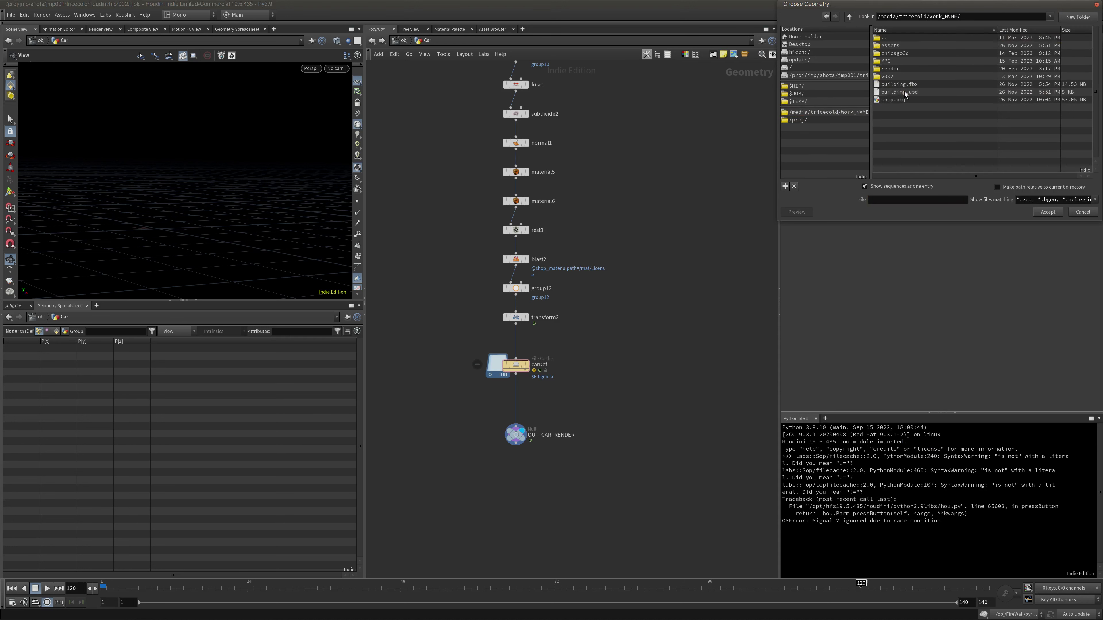
{"action": "triple_click", "coordinate": [989, 18]}
{"action": "key", "text": "ctrl+c"}
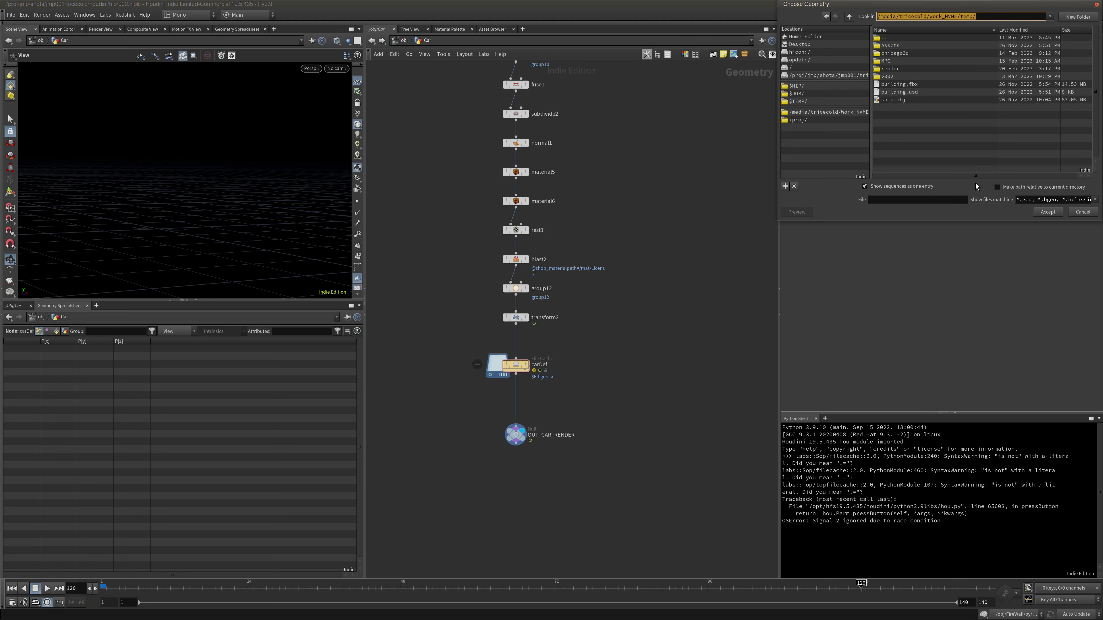
{"action": "left_click", "coordinate": [1083, 212]}
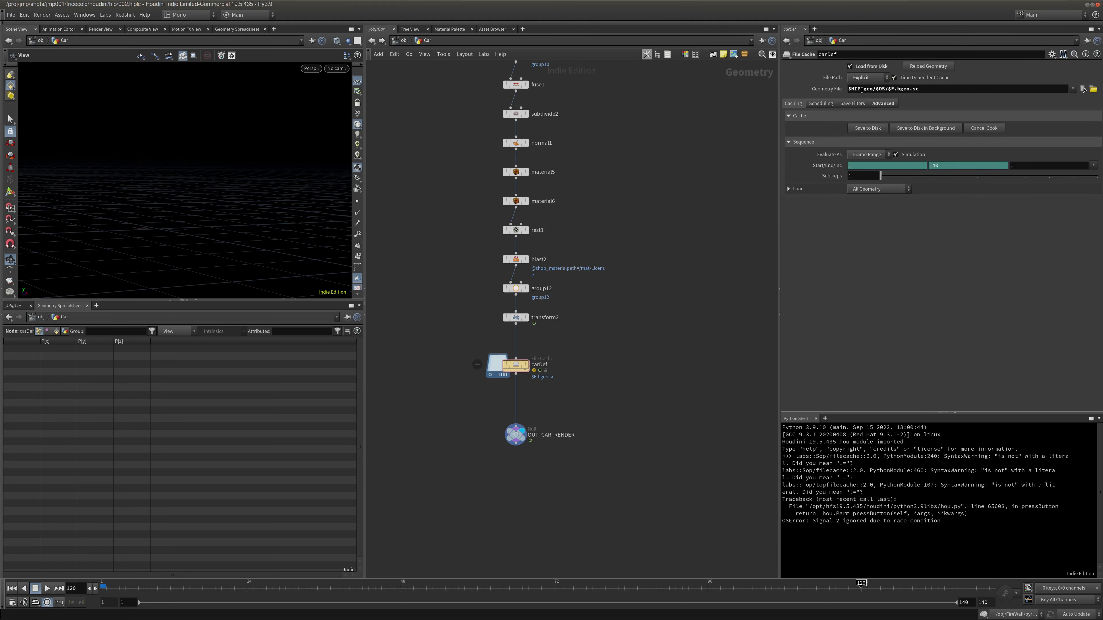
Replace $HIP in carDef's geometry file path with the copied Work_NVME/temp folder, keeping geo/$OS/$F.bgeo.sc, and expand the path
{"action": "left_click_drag", "start_coordinate": [862, 89], "coordinate": [830, 93]}
{"action": "key", "text": "ctrl+v"}
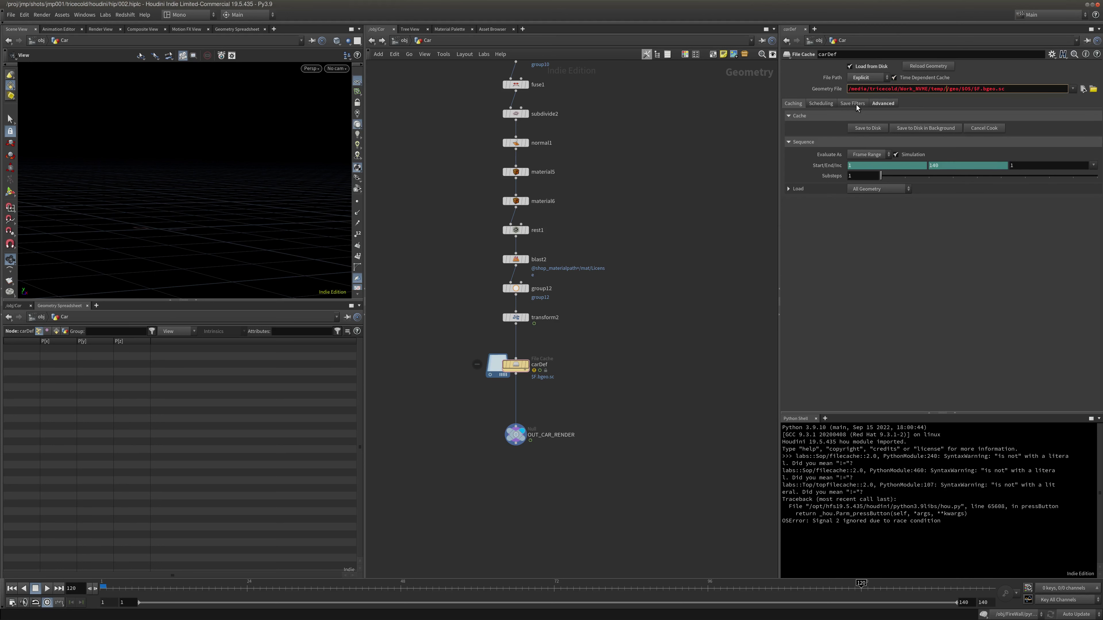
{"action": "key", "text": "BackSpace"}
{"action": "key", "text": "Return"}
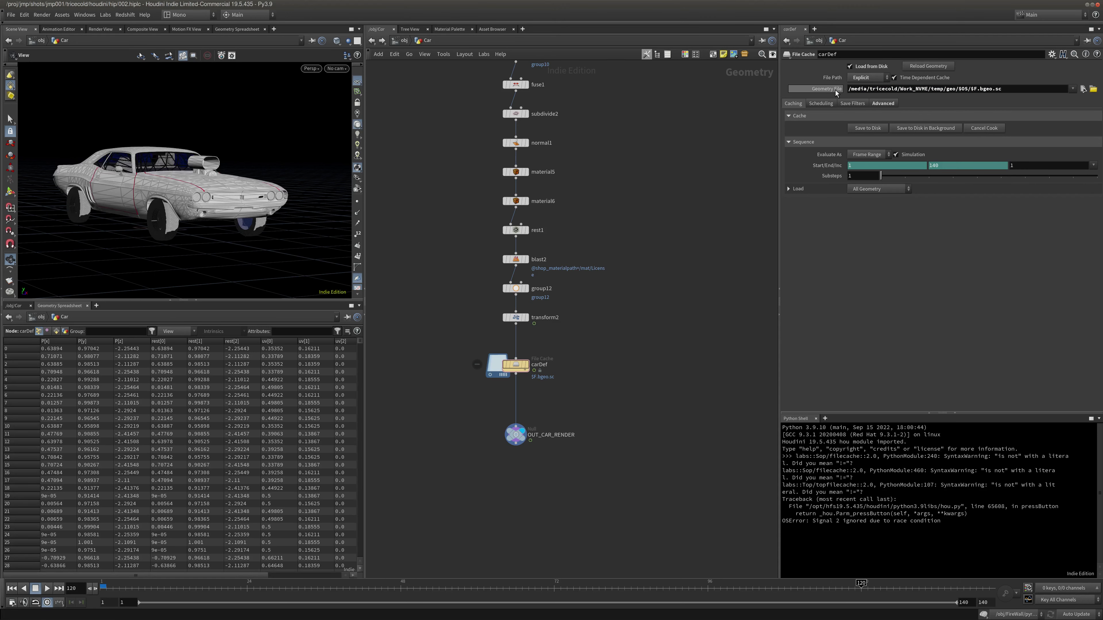
{"action": "middle_click", "coordinate": [915, 91]}
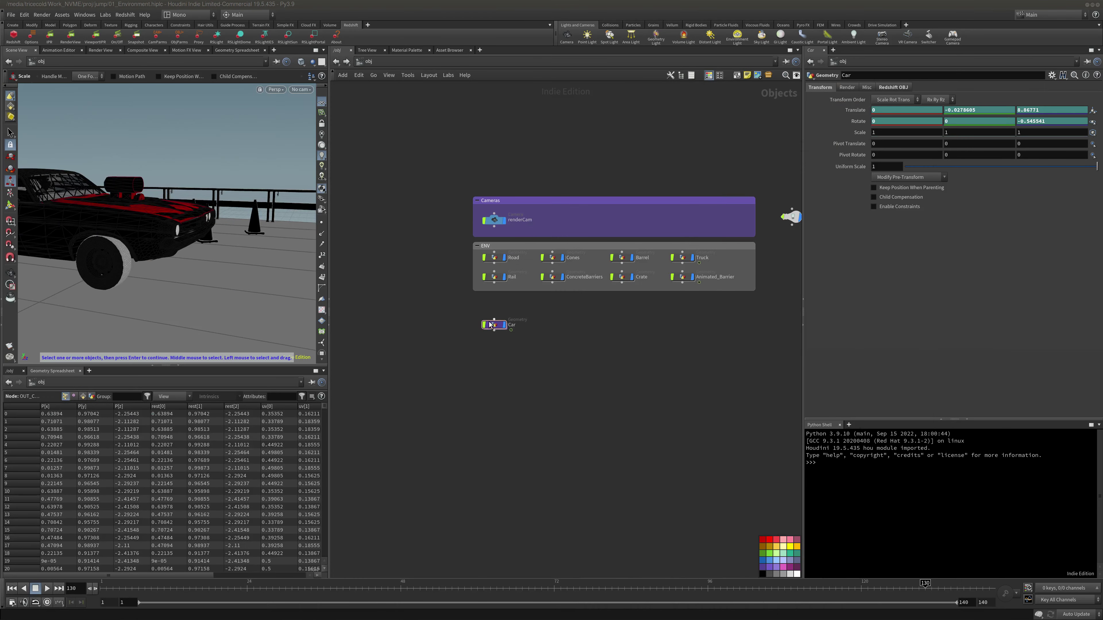
In the 01_Environment scene, open the Car network and add a File node below OUT_CAR_RENDER
{"action": "double_click", "coordinate": [491, 325]}
{"action": "right_click_drag", "start_coordinate": [385, 173], "coordinate": [391, 351]}
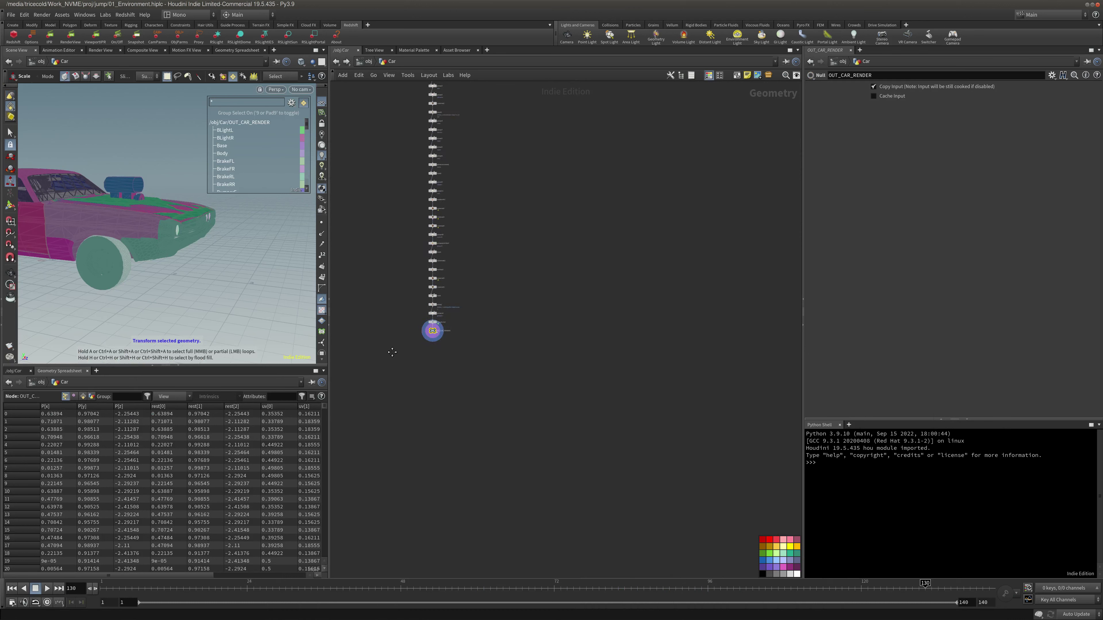
{"action": "middle_click_drag", "start_coordinate": [391, 351], "coordinate": [412, 217]}
{"action": "scroll", "coordinate": [463, 282], "scroll_direction": "up", "scroll_amount": 5}
{"action": "middle_click_drag", "start_coordinate": [466, 270], "coordinate": [475, 326]}
{"action": "scroll", "coordinate": [476, 330], "scroll_direction": "down", "scroll_amount": 3}
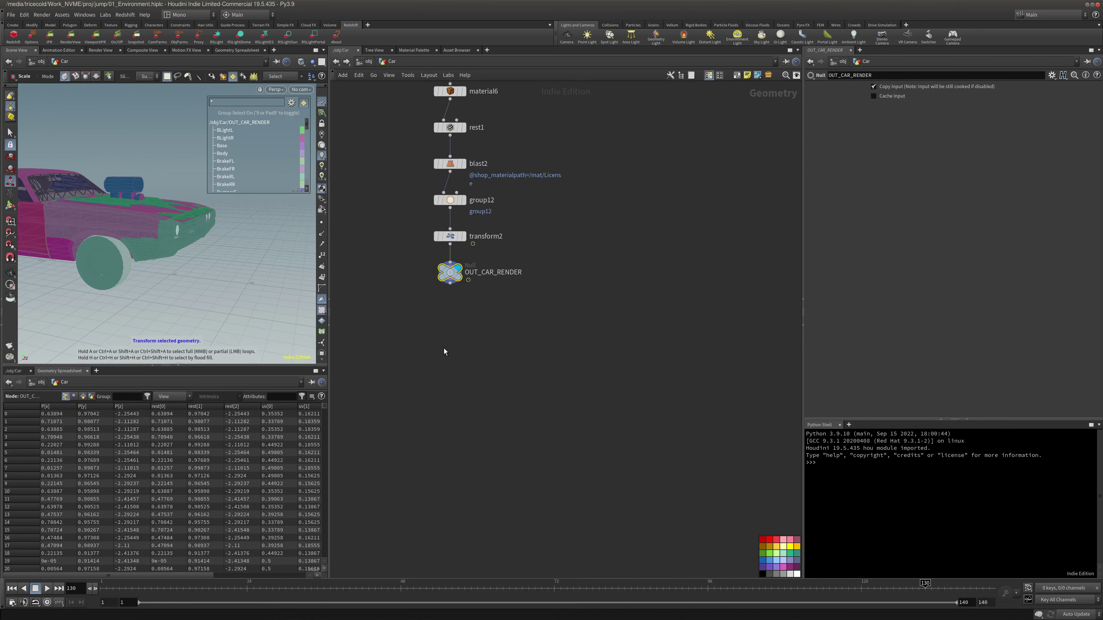
{"action": "scroll", "coordinate": [444, 349], "scroll_direction": "up", "scroll_amount": 3}
{"action": "key", "text": "Tab"}
{"action": "type", "text": "fil"}
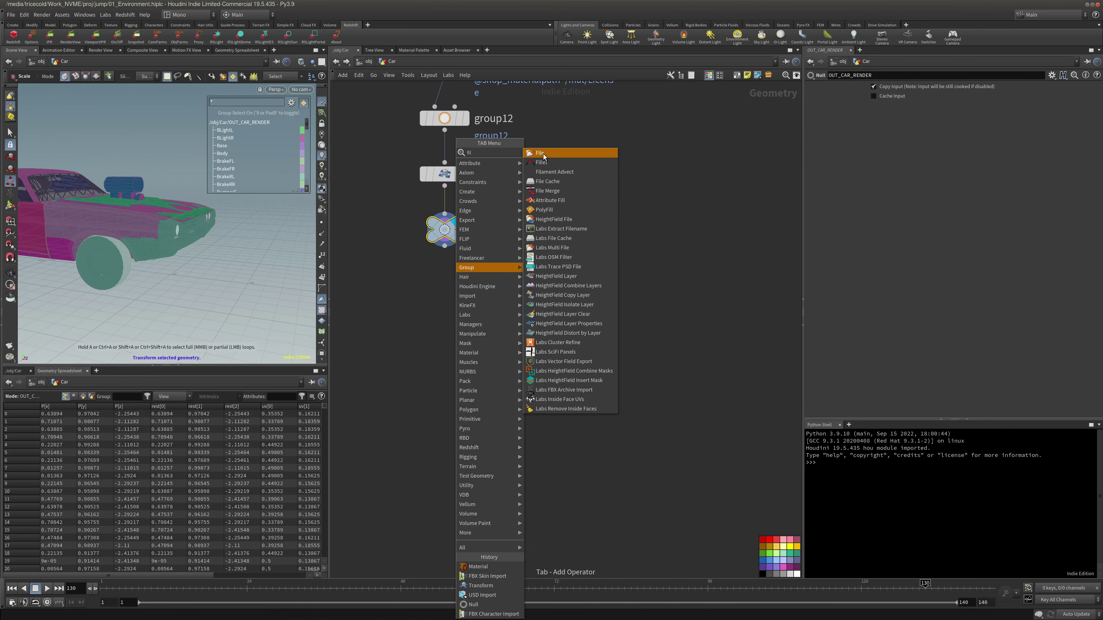
{"action": "key", "text": "Return"}
{"action": "left_click", "coordinate": [448, 297]}
Set the new File node's geometry file to Work_NVME/temp/geo/carDef/120.bgeo.sc
{"action": "left_click", "coordinate": [903, 98]}
{"action": "type", "text": "/media/tricecold/Work_NVME/temp/geo/carDef/120.bgeo.sc"}
{"action": "key", "text": "Return"}
Move OUT_CAR_RENDER lower, feed it from the File node, and cut the connection from transform2
{"action": "left_click_drag", "start_coordinate": [444, 230], "coordinate": [417, 391]}
{"action": "left_click_drag", "start_coordinate": [445, 308], "coordinate": [444, 370]}
{"action": "left_click_drag", "start_coordinate": [562, 234], "coordinate": [380, 324]}
Choose the $F.bgeo.sc sequence in the carDef folder as the File node's geometry file
{"action": "left_click", "coordinate": [1093, 99]}
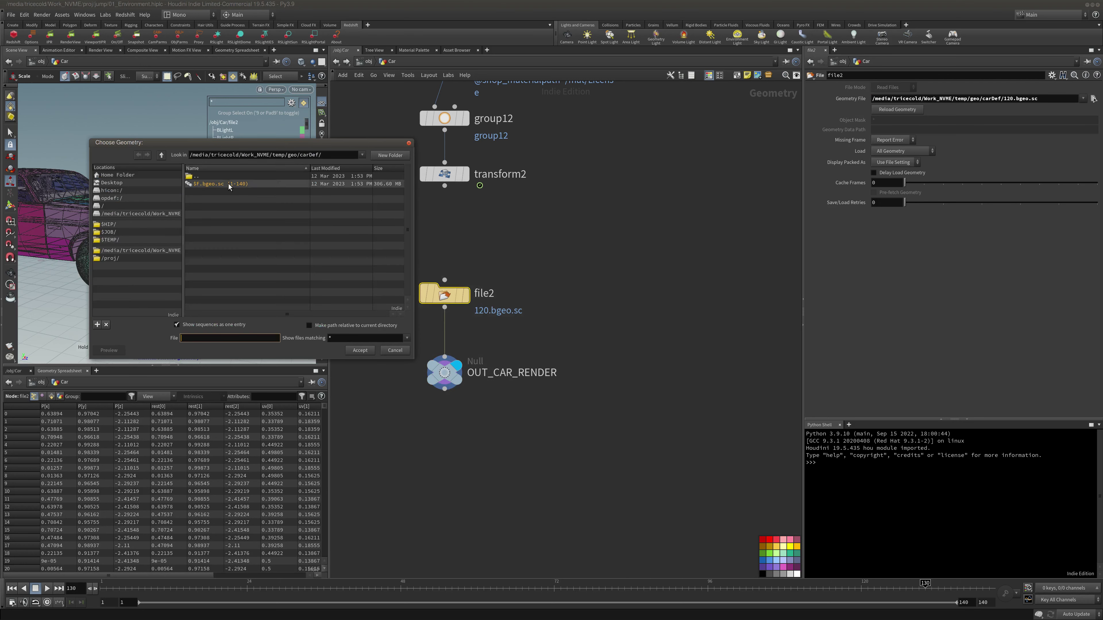
{"action": "left_click", "coordinate": [214, 185]}
{"action": "left_click", "coordinate": [360, 350]}
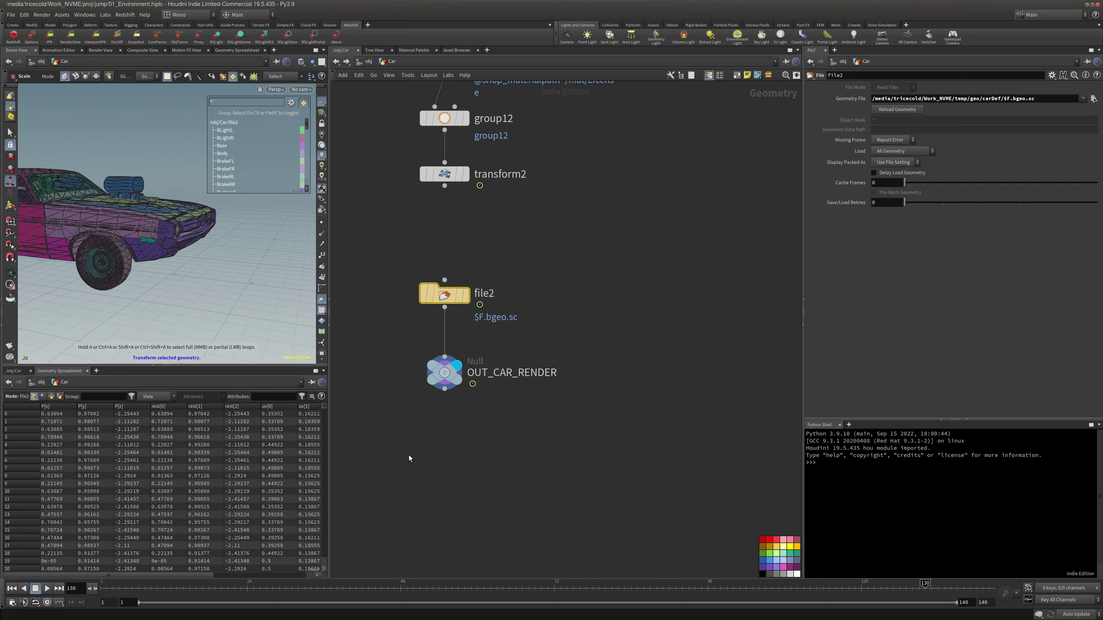
Scrub to frame 63 and examine the whole cached car in the viewport
{"action": "left_click_drag", "start_coordinate": [576, 588], "coordinate": [497, 589]}
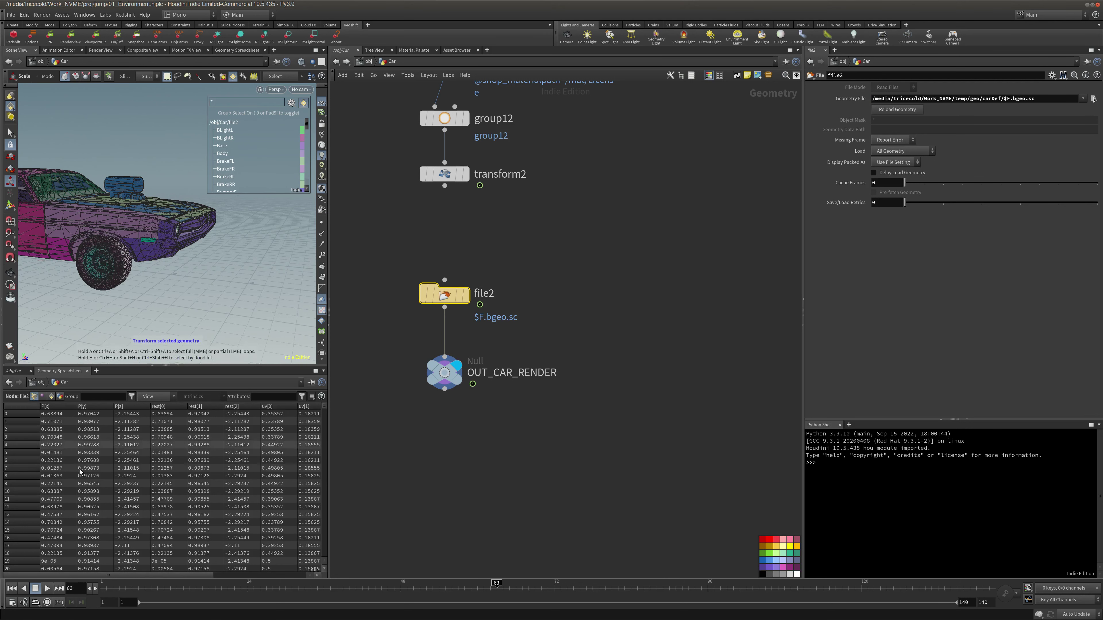
{"action": "left_click_drag", "start_coordinate": [224, 213], "coordinate": [220, 224], "text": "alt"}
{"action": "middle_click_drag", "start_coordinate": [219, 224], "coordinate": [264, 258], "text": "alt"}
{"action": "left_click_drag", "start_coordinate": [233, 255], "coordinate": [237, 243], "text": "alt"}
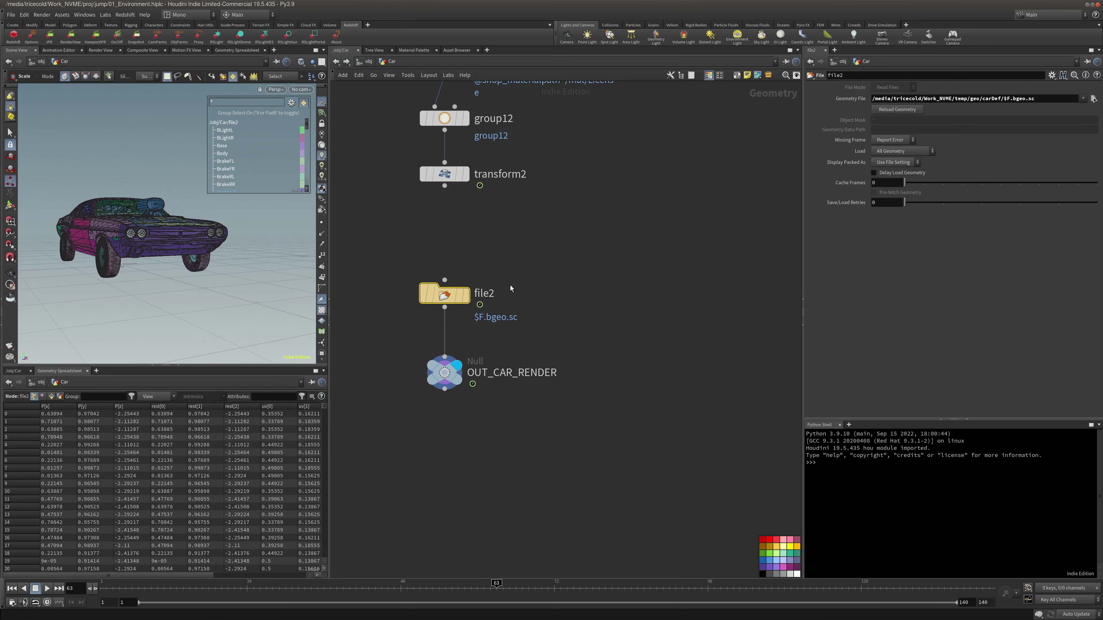
Select transform2 and scrub to frame 82 to examine its animated group12 transform
{"action": "middle_click_drag", "start_coordinate": [455, 250], "coordinate": [451, 358]}
{"action": "left_click", "coordinate": [449, 282]}
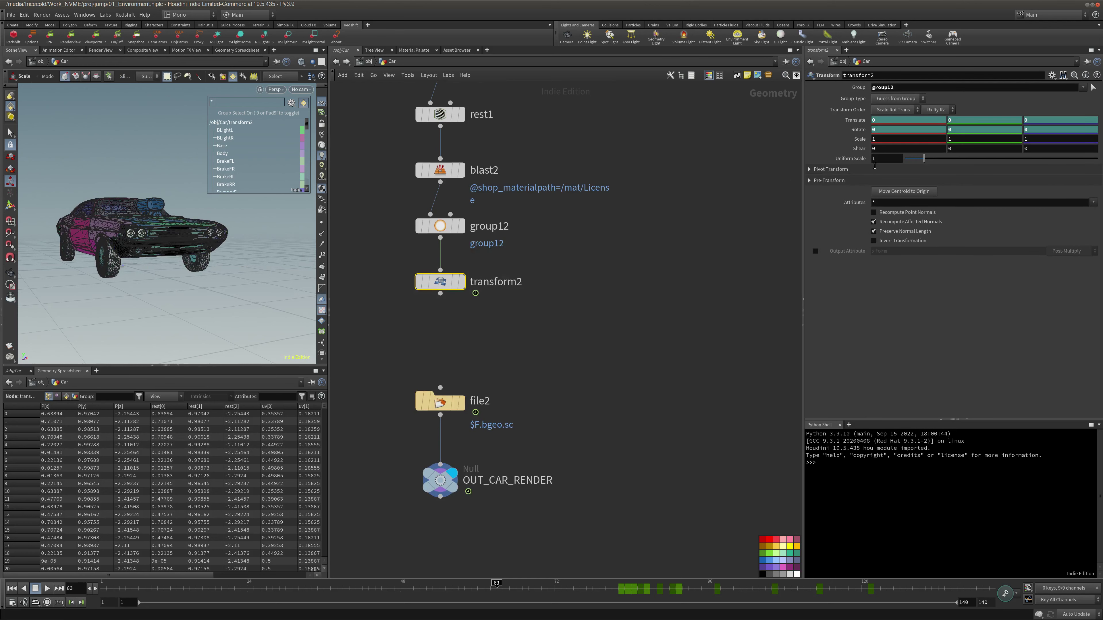
{"action": "scroll", "coordinate": [261, 160], "scroll_direction": "down", "scroll_amount": 3}
{"action": "left_click_drag", "start_coordinate": [195, 234], "coordinate": [226, 221], "text": "alt"}
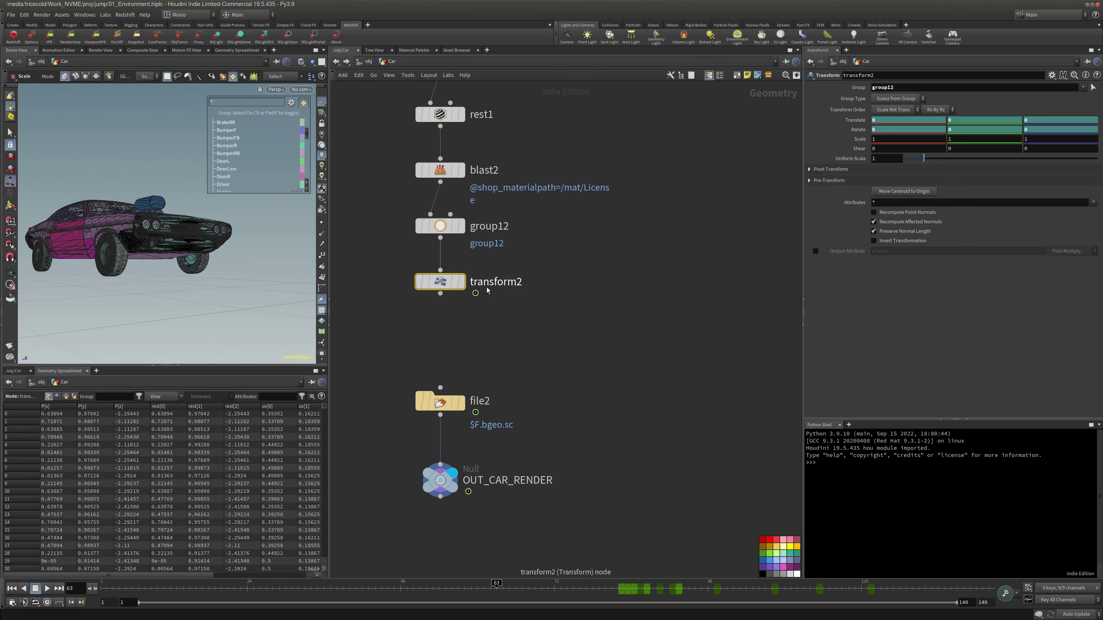
{"action": "left_click", "coordinate": [461, 281]}
{"action": "mouse_move", "coordinate": [610, 589]}
{"action": "left_mouse_down"}
{"action": "mouse_move", "coordinate": [685, 590]}
{"action": "mouse_move", "coordinate": [619, 589]}
{"action": "left_mouse_up"}
Select OUT_CAR_RENDER and compare the cached car inside the Car network with its placement at object level
{"action": "left_click", "coordinate": [452, 474]}
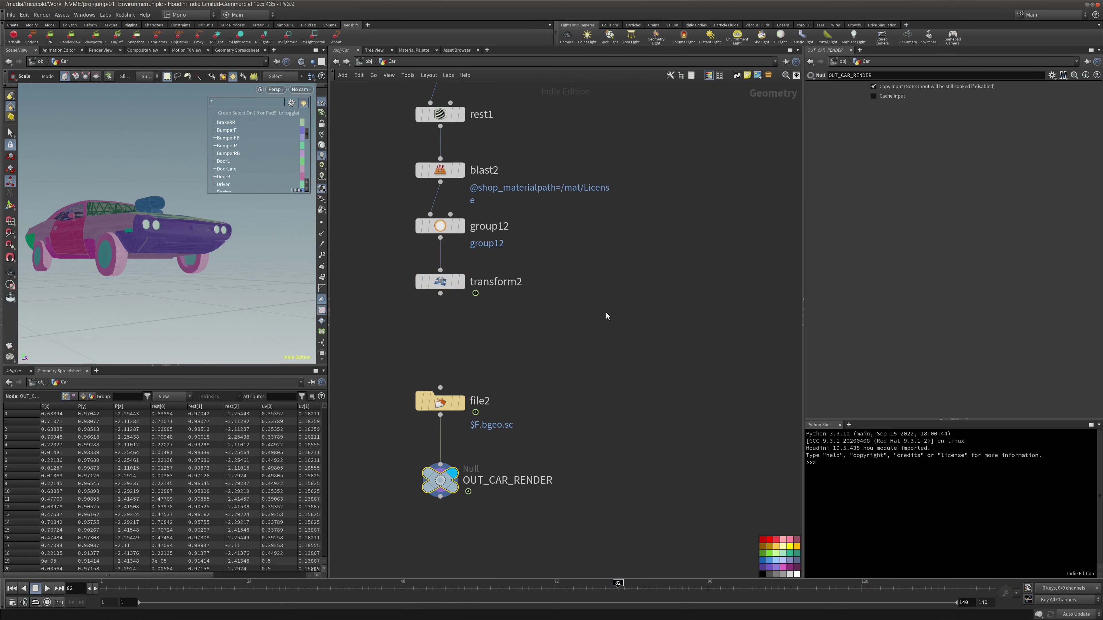
{"action": "middle_click_drag", "start_coordinate": [607, 316], "coordinate": [612, 310]}
{"action": "scroll", "coordinate": [261, 157], "scroll_direction": "down", "scroll_amount": 2}
{"action": "left_click_drag", "start_coordinate": [128, 155], "coordinate": [173, 157], "text": "alt"}
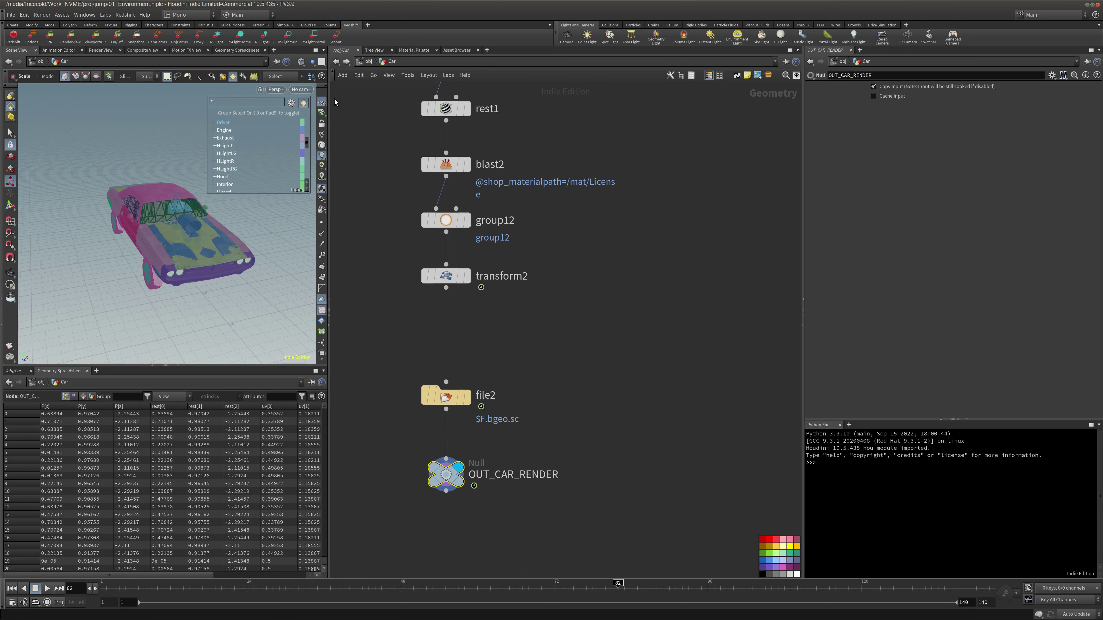
{"action": "left_click", "coordinate": [364, 61]}
{"action": "left_click_drag", "start_coordinate": [232, 217], "coordinate": [191, 174], "text": "alt"}
{"action": "double_click", "coordinate": [502, 325]}
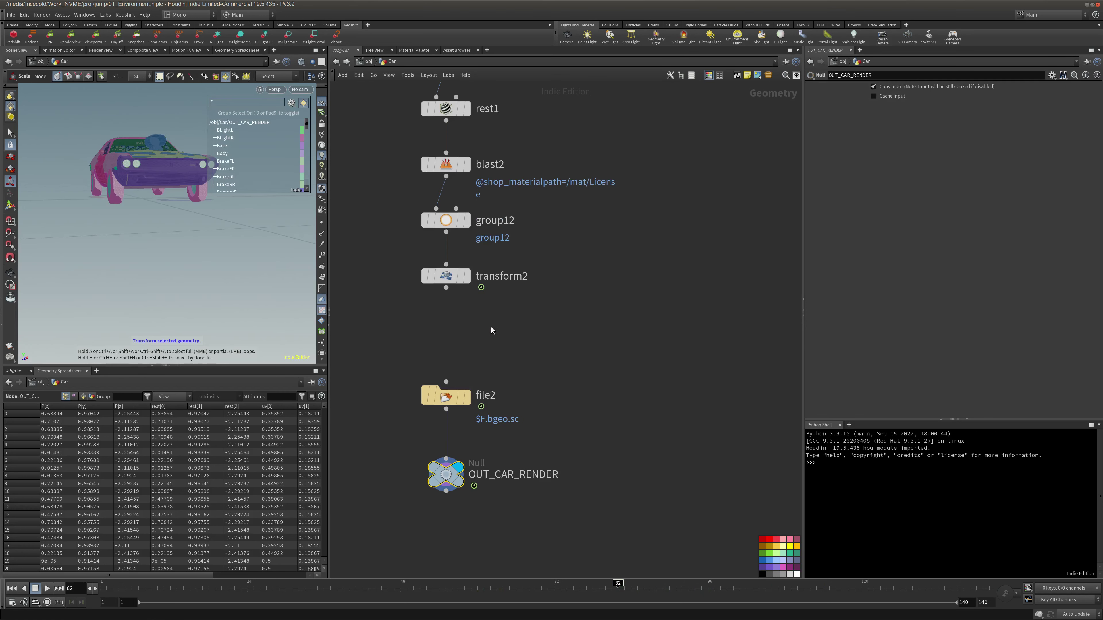
Display transform2, scrub to frame 87, and check the original car at object level
{"action": "left_click", "coordinate": [449, 278]}
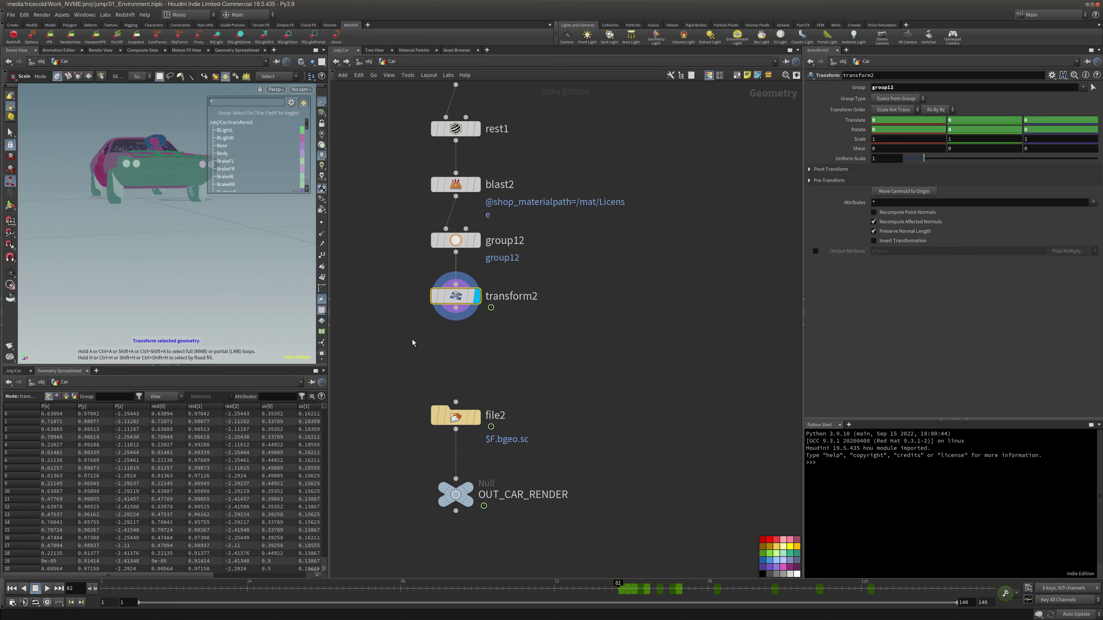
{"action": "mouse_move", "coordinate": [631, 590]}
{"action": "left_mouse_down"}
{"action": "mouse_move", "coordinate": [708, 590]}
{"action": "mouse_move", "coordinate": [649, 589]}
{"action": "left_mouse_up"}
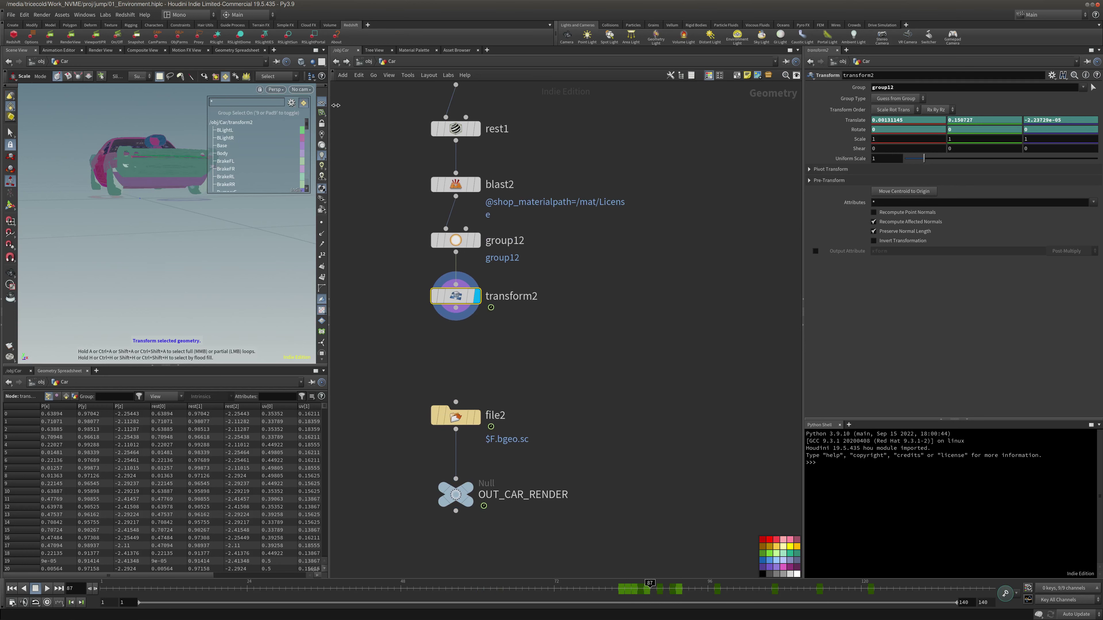
{"action": "left_click", "coordinate": [368, 62]}
{"action": "mouse_move", "coordinate": [214, 146]}
{"action": "left_mouse_down", "text": "alt"}
{"action": "mouse_move", "coordinate": [200, 143]}
{"action": "mouse_move", "coordinate": [228, 155]}
{"action": "left_mouse_up", "text": "alt"}
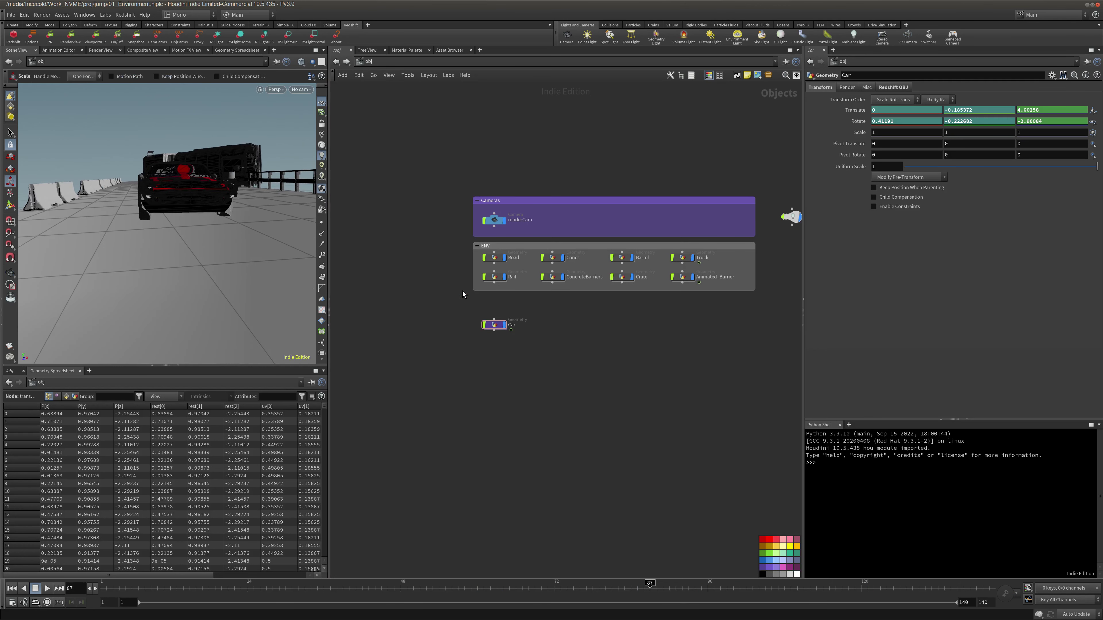
Display OUT_CAR_RENDER in the Car network again and hide the Road object at object level
{"action": "double_click", "coordinate": [494, 325]}
{"action": "left_click", "coordinate": [461, 495]}
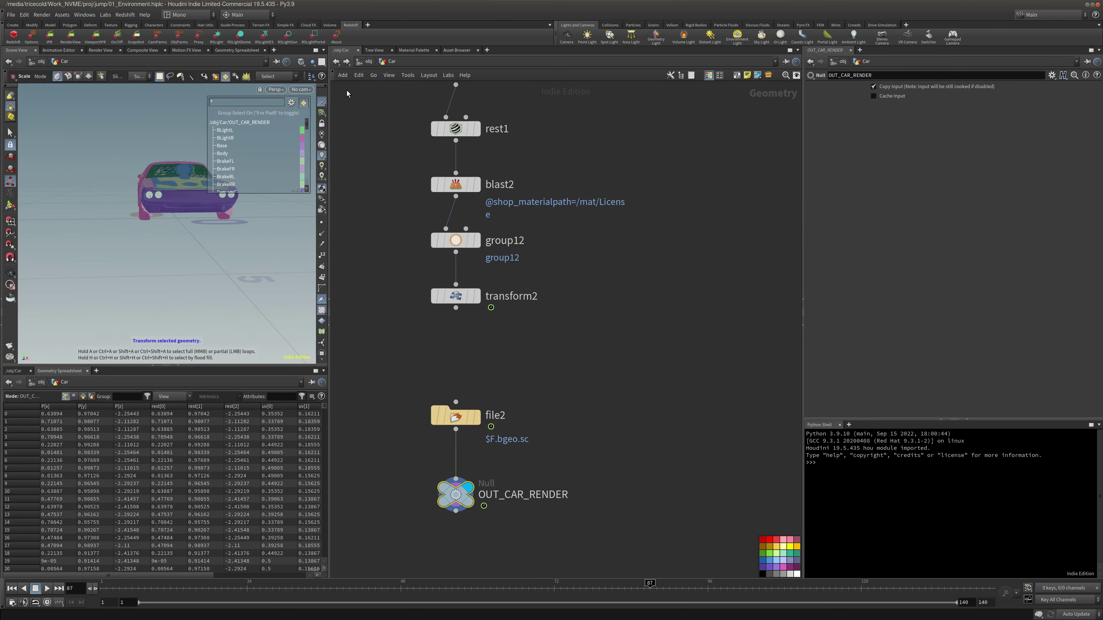
{"action": "left_click", "coordinate": [366, 61]}
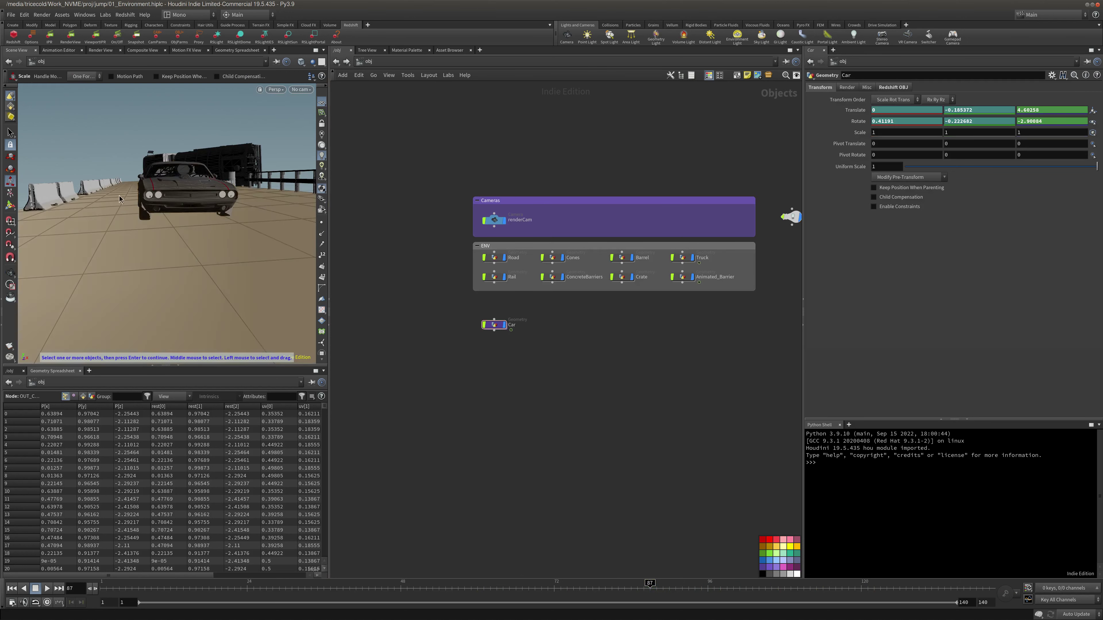
{"action": "left_click", "coordinate": [322, 103]}
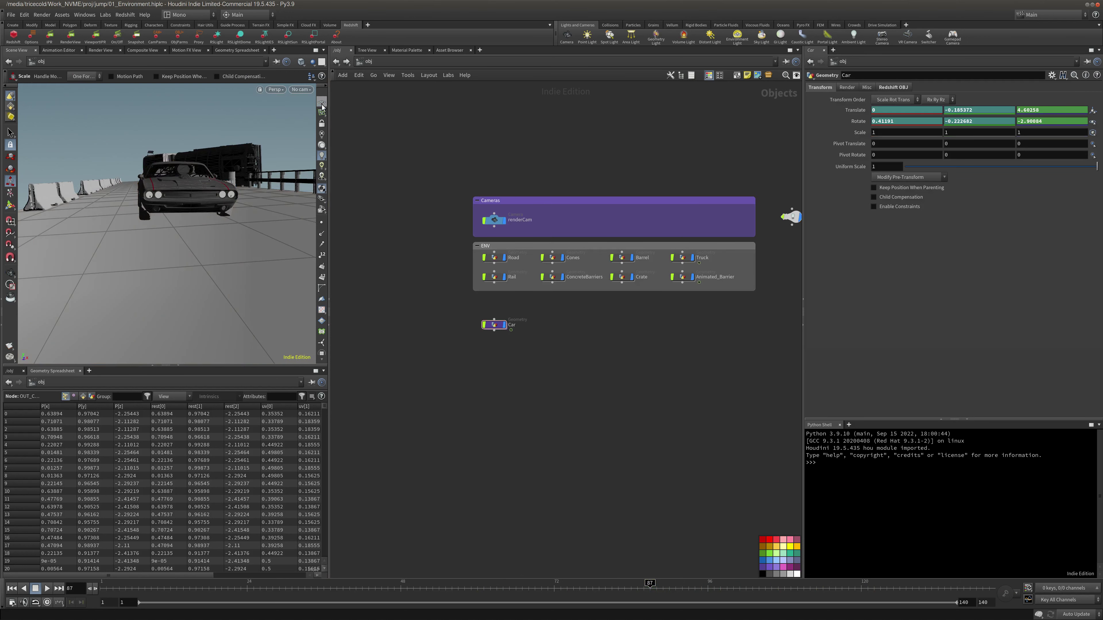
{"action": "left_click", "coordinate": [504, 258]}
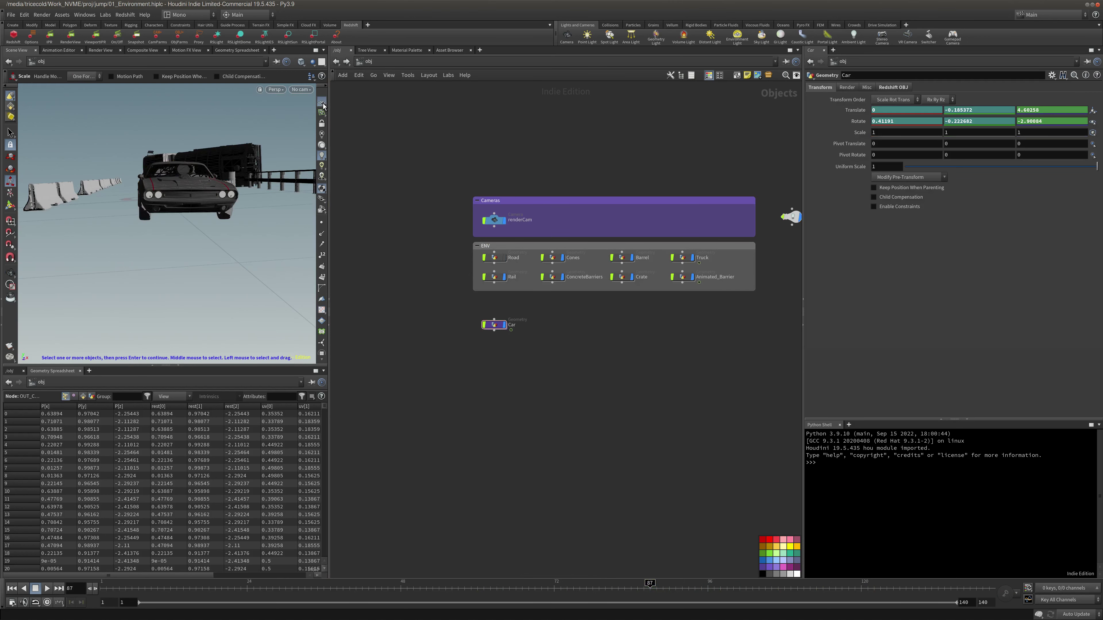
Compare the car inside the Car network with its animated placement at object level, selecting the Car object there
{"action": "double_click", "coordinate": [494, 325]}
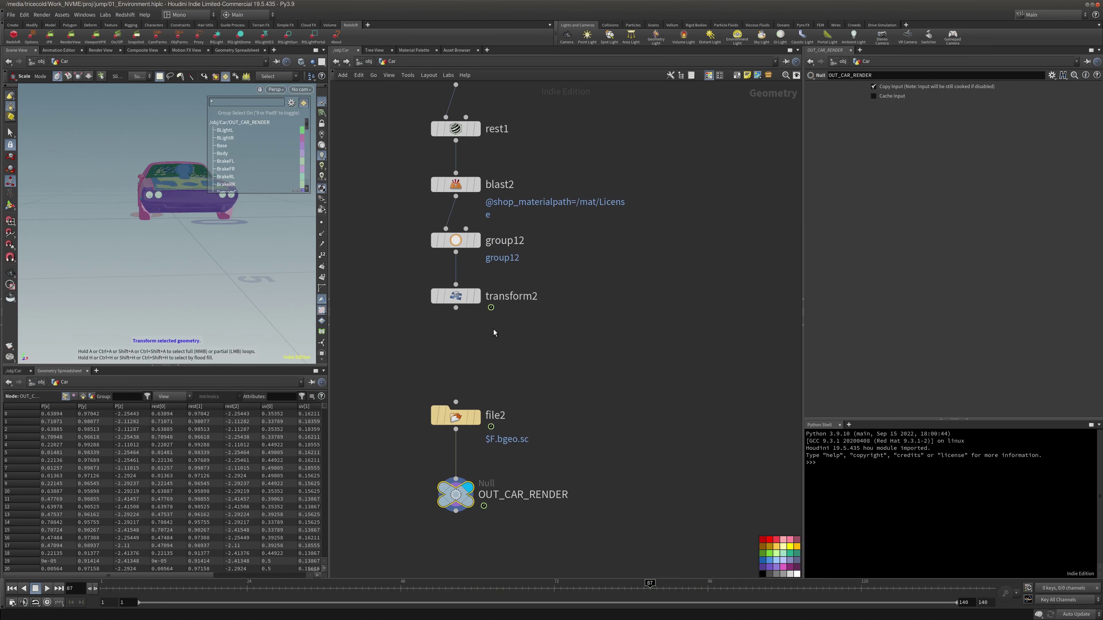
{"action": "left_click", "coordinate": [367, 61]}
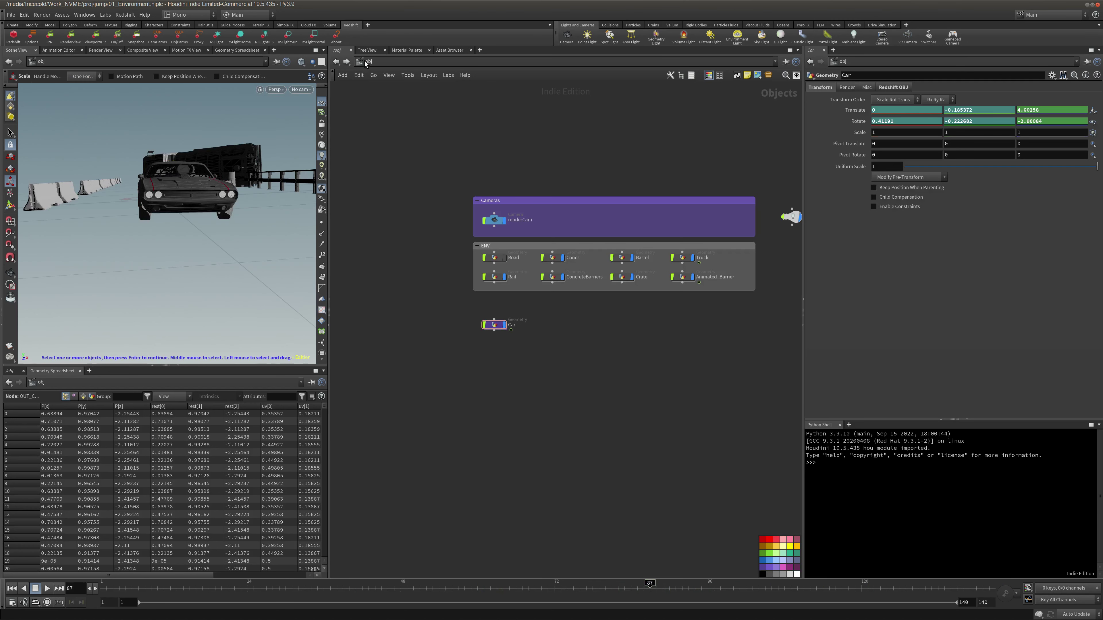
{"action": "left_click", "coordinate": [493, 327]}
{"action": "double_click", "coordinate": [494, 325]}
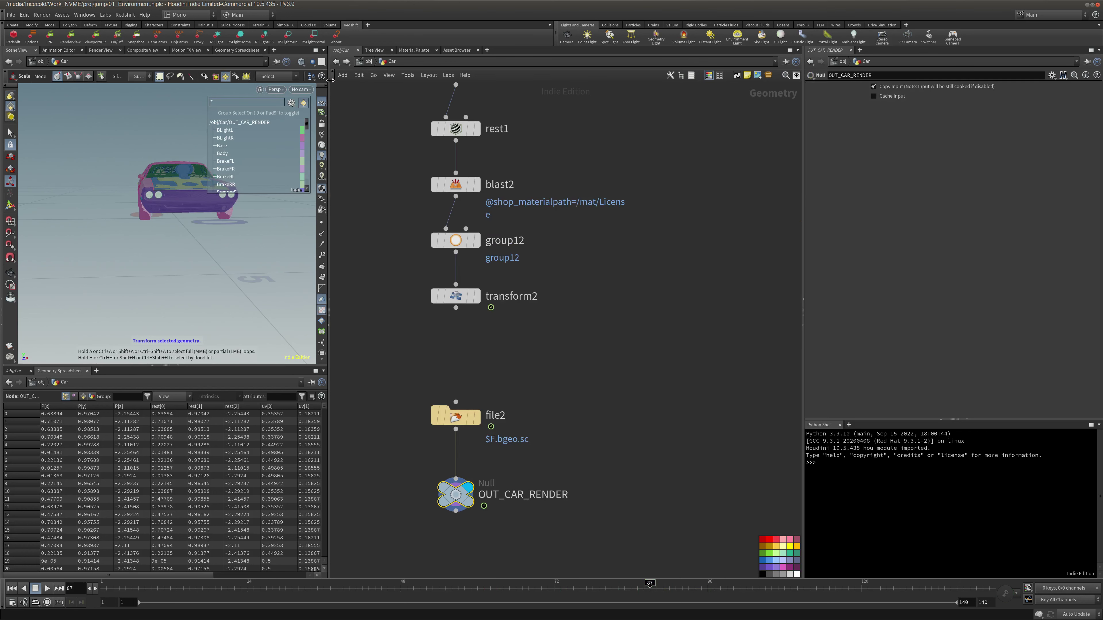
{"action": "left_click", "coordinate": [368, 61]}
{"action": "left_click", "coordinate": [494, 326]}
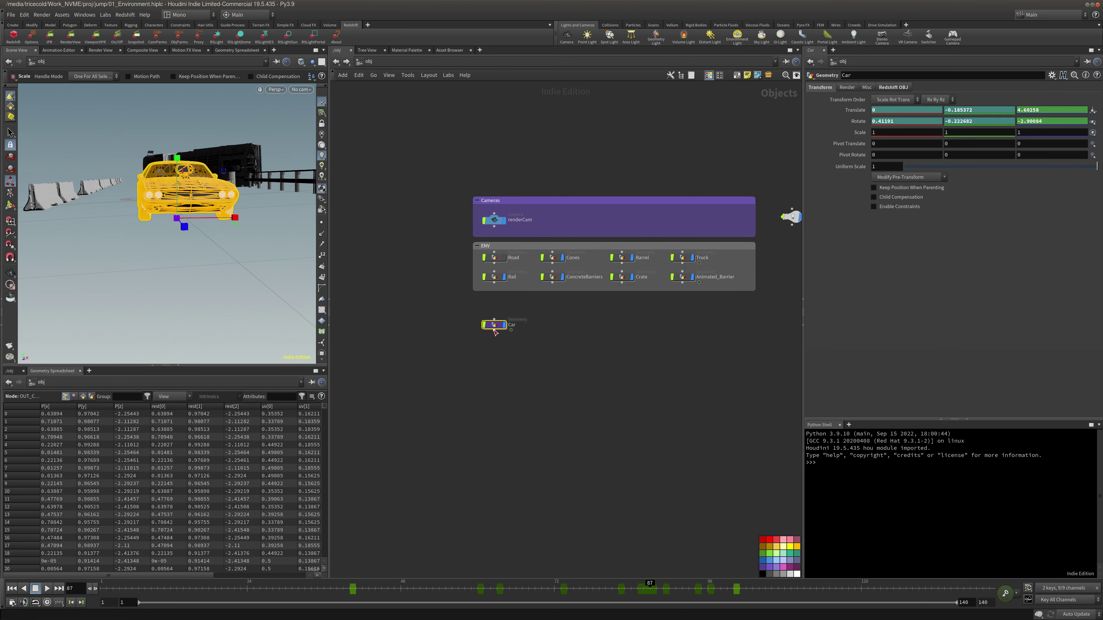
{"action": "left_click", "coordinate": [597, 329]}
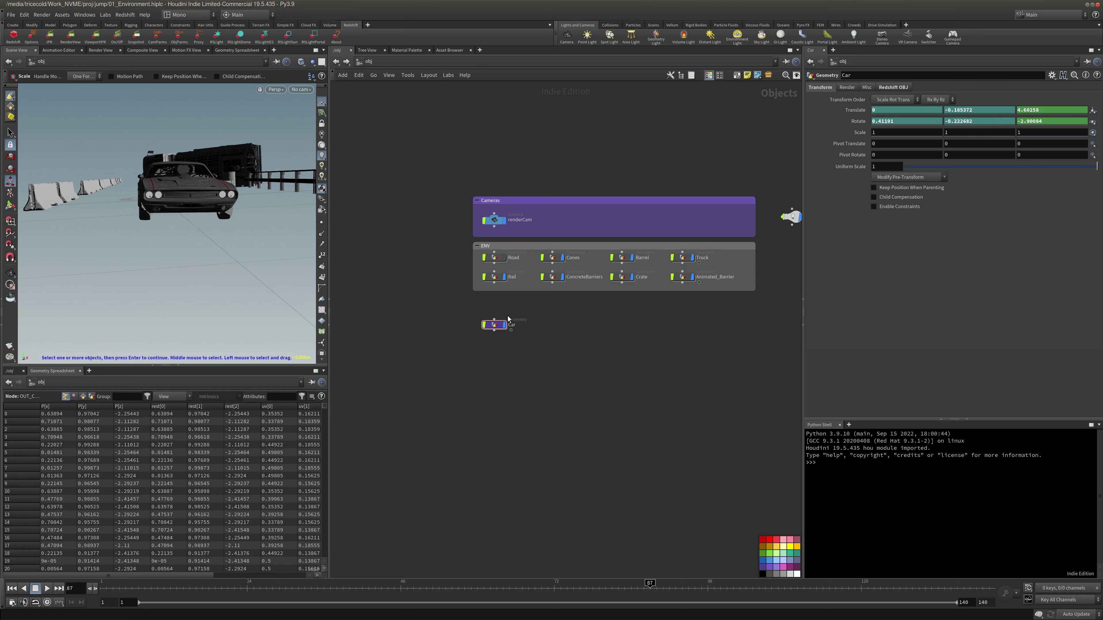
Reopen the Car network and scrub to frame 81 to examine the cached car from the front and side
{"action": "double_click", "coordinate": [497, 324]}
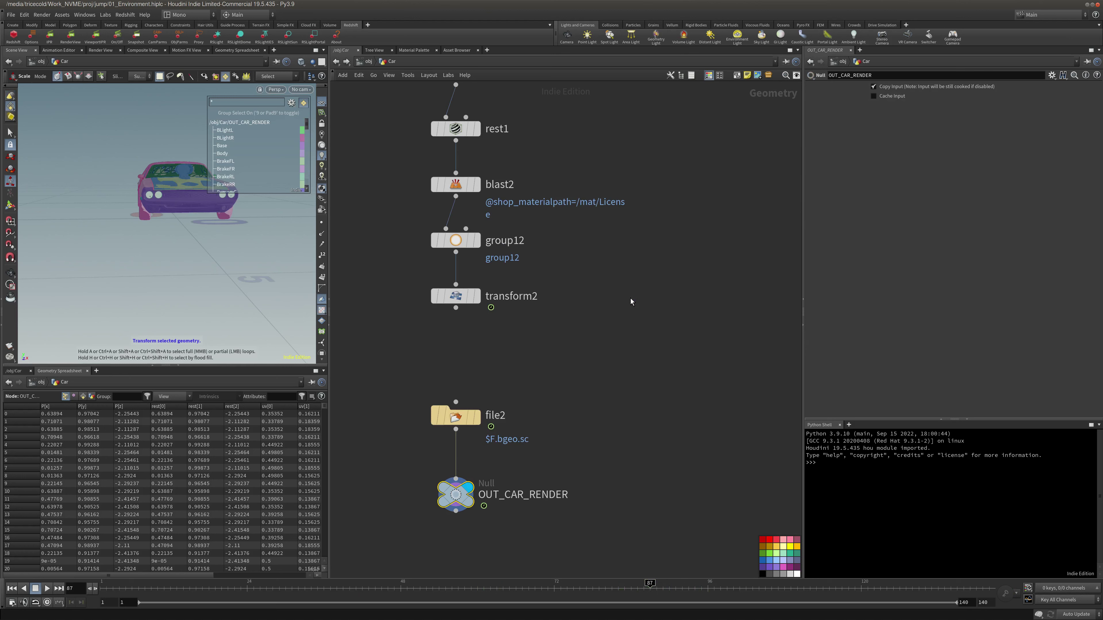
{"action": "scroll", "coordinate": [290, 139], "scroll_direction": "down", "scroll_amount": 2}
{"action": "key", "text": "Escape"}
{"action": "left_click_drag", "start_coordinate": [143, 249], "coordinate": [207, 258]}
{"action": "key", "text": "e"}
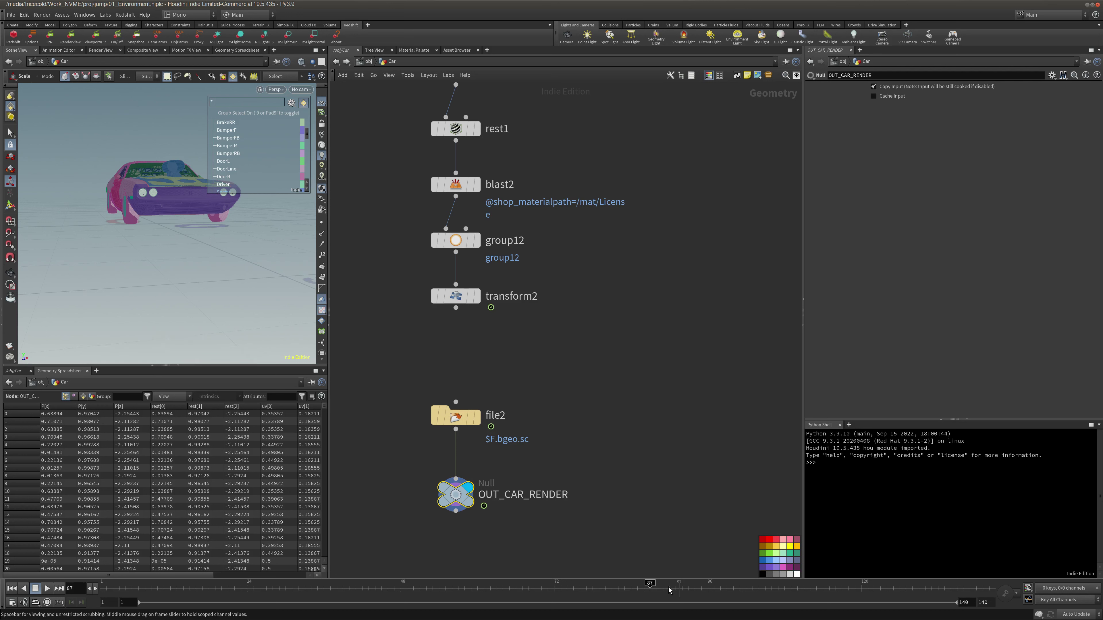
{"action": "left_click", "coordinate": [611, 586]}
{"action": "mouse_move", "coordinate": [612, 587]}
{"action": "left_mouse_down"}
{"action": "mouse_move", "coordinate": [673, 586]}
{"action": "mouse_move", "coordinate": [612, 586]}
{"action": "left_mouse_up"}
{"action": "left_click_drag", "start_coordinate": [103, 236], "coordinate": [130, 240], "text": "alt"}
{"action": "left_click_drag", "start_coordinate": [118, 254], "coordinate": [114, 252]}
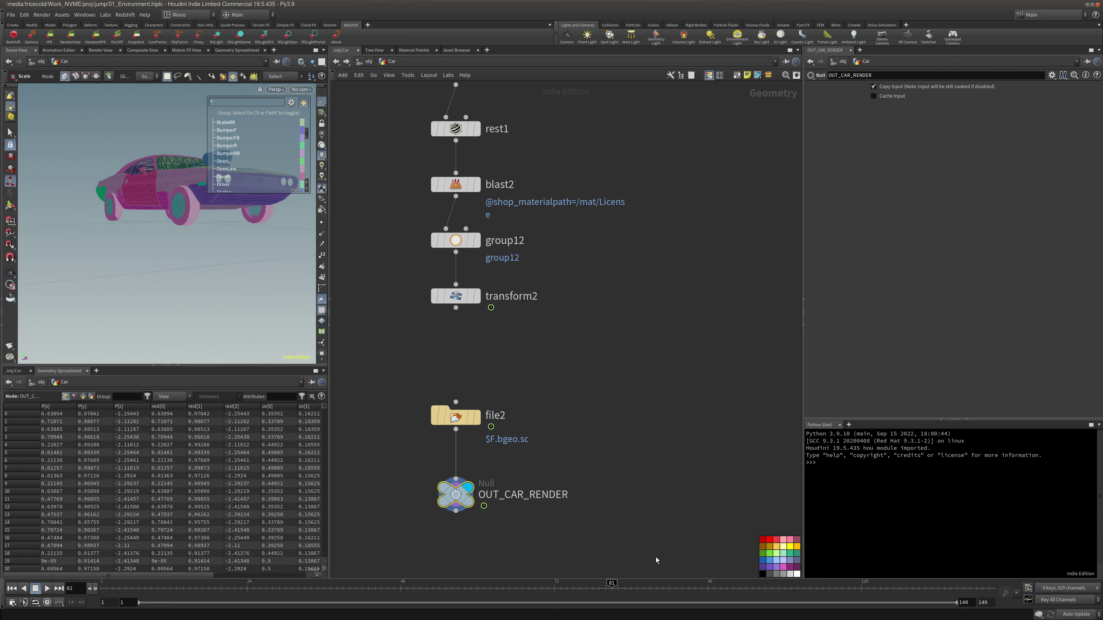
Look through renderCam at object level and scrub to frame 55 to check the car's motion in the scene
{"action": "mouse_move", "coordinate": [600, 585]}
{"action": "left_mouse_down"}
{"action": "mouse_move", "coordinate": [566, 585]}
{"action": "mouse_move", "coordinate": [803, 582]}
{"action": "mouse_move", "coordinate": [669, 582]}
{"action": "mouse_move", "coordinate": [689, 582]}
{"action": "left_mouse_up"}
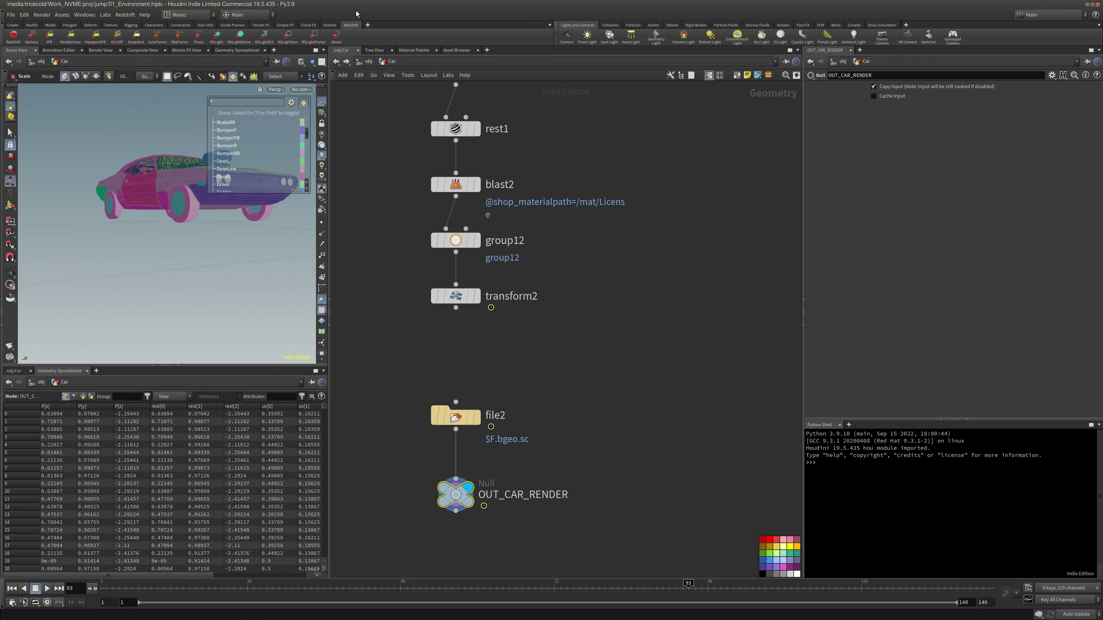
{"action": "left_click", "coordinate": [368, 62]}
{"action": "left_click", "coordinate": [552, 277]}
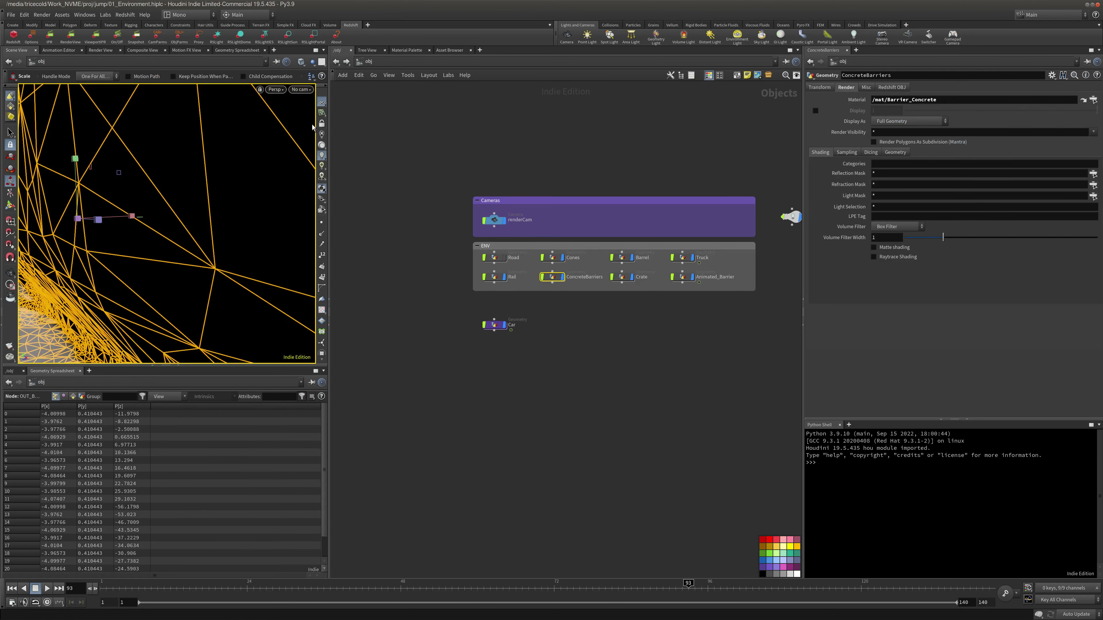
{"action": "left_click", "coordinate": [302, 89]}
{"action": "left_click", "coordinate": [320, 133]}
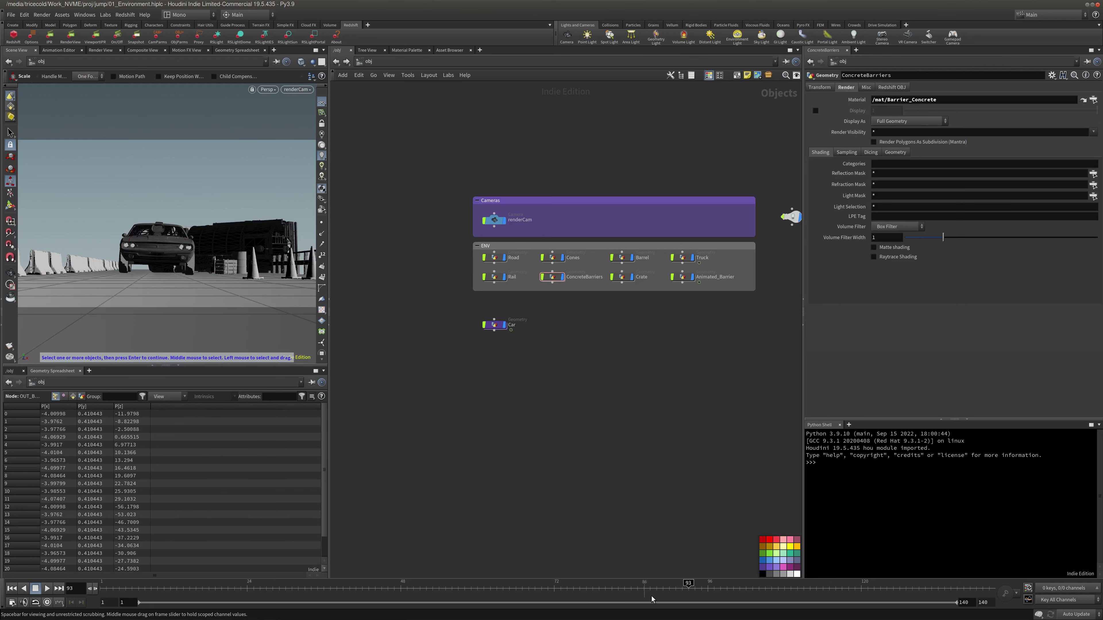
{"action": "left_click_drag", "start_coordinate": [688, 587], "coordinate": [445, 595]}
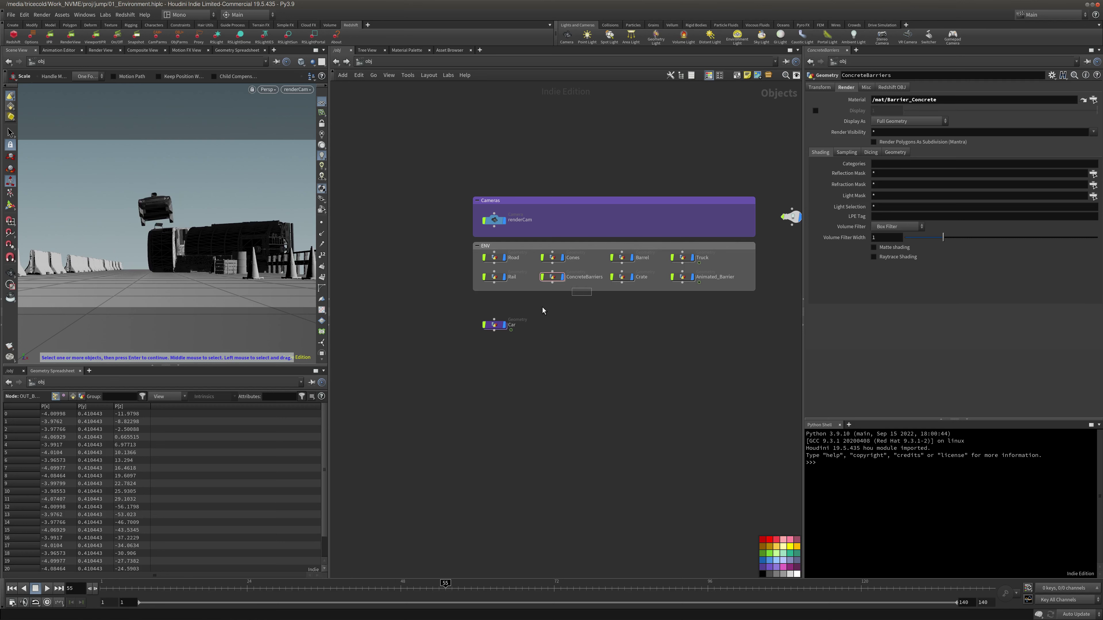
Examine the Car object's Translate and Rotate curves in the Animation Editor and scrub its motion to frame 90
{"action": "left_click", "coordinate": [495, 325]}
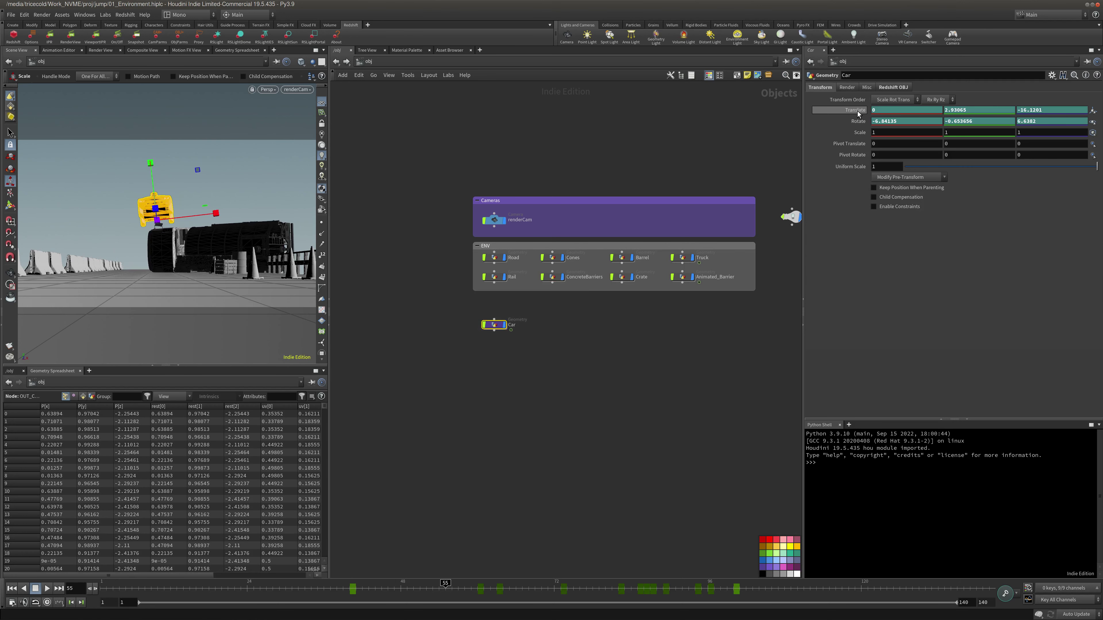
{"action": "left_click", "coordinate": [857, 121], "text": "shift"}
{"action": "right_click_drag", "start_coordinate": [890, 181], "coordinate": [794, 175]}
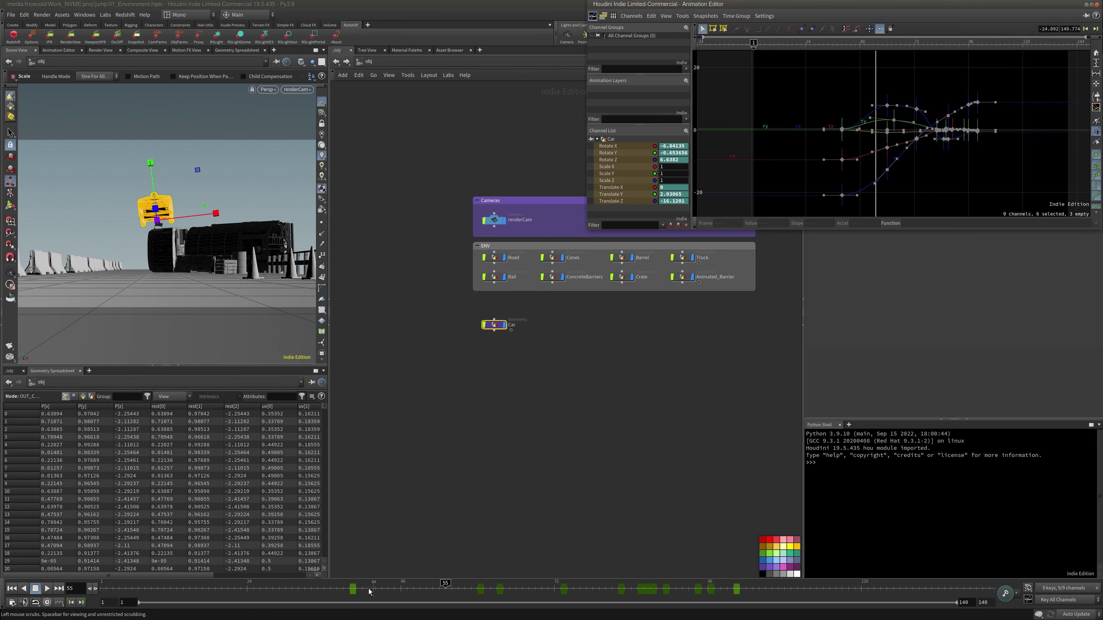
{"action": "left_click_drag", "start_coordinate": [473, 587], "coordinate": [669, 591]}
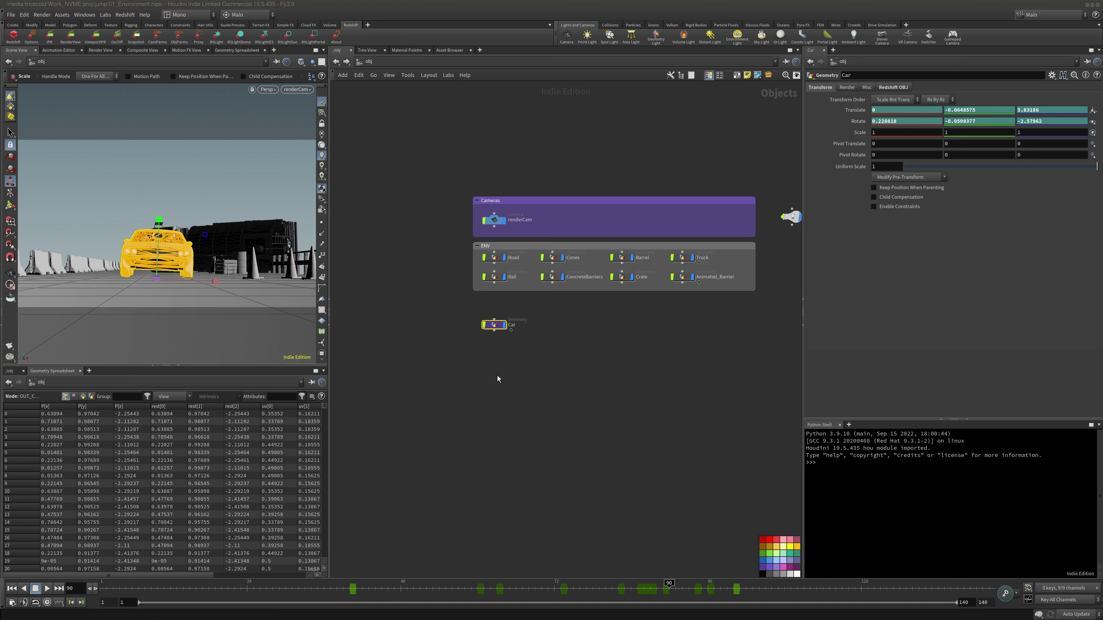
Scrub through the car's jump again and play the animation through to frame 140
{"action": "middle_click_drag", "start_coordinate": [541, 366], "coordinate": [518, 381]}
{"action": "left_click_drag", "start_coordinate": [340, 595], "coordinate": [424, 584]}
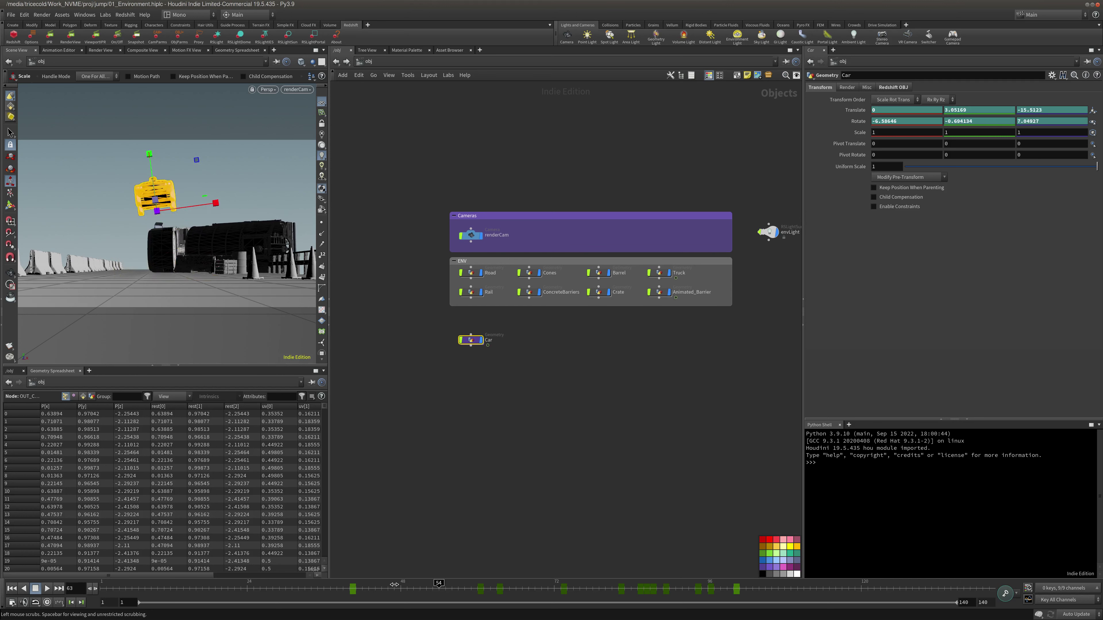
{"action": "left_click", "coordinate": [47, 589]}
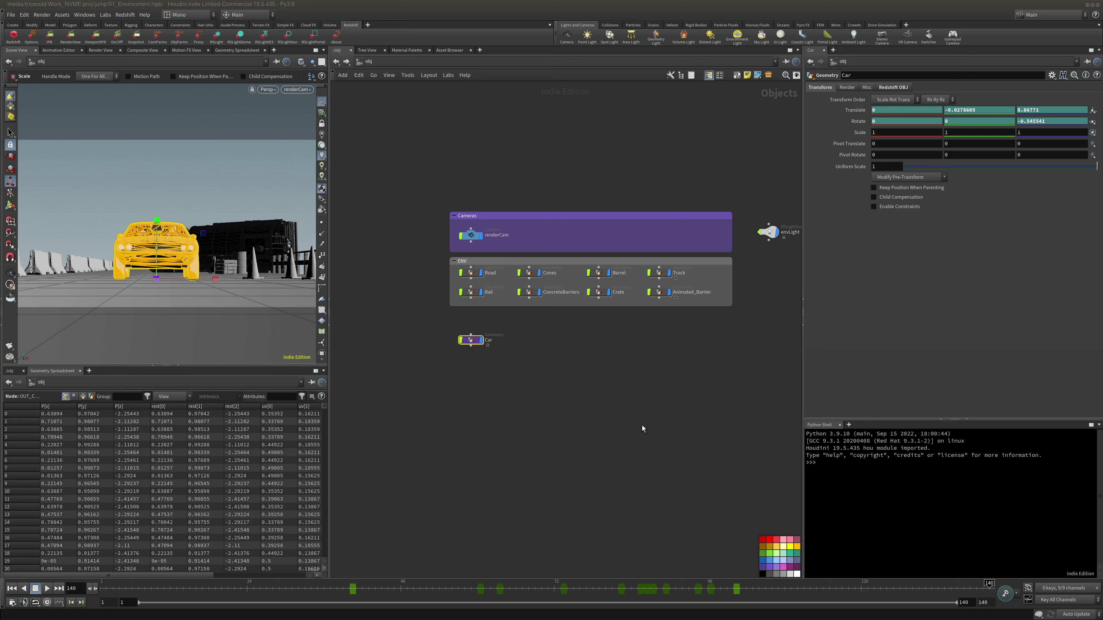
Create a Geometry object below Car and name it carRetimed
{"action": "scroll", "coordinate": [452, 322], "scroll_direction": "up", "scroll_amount": 3}
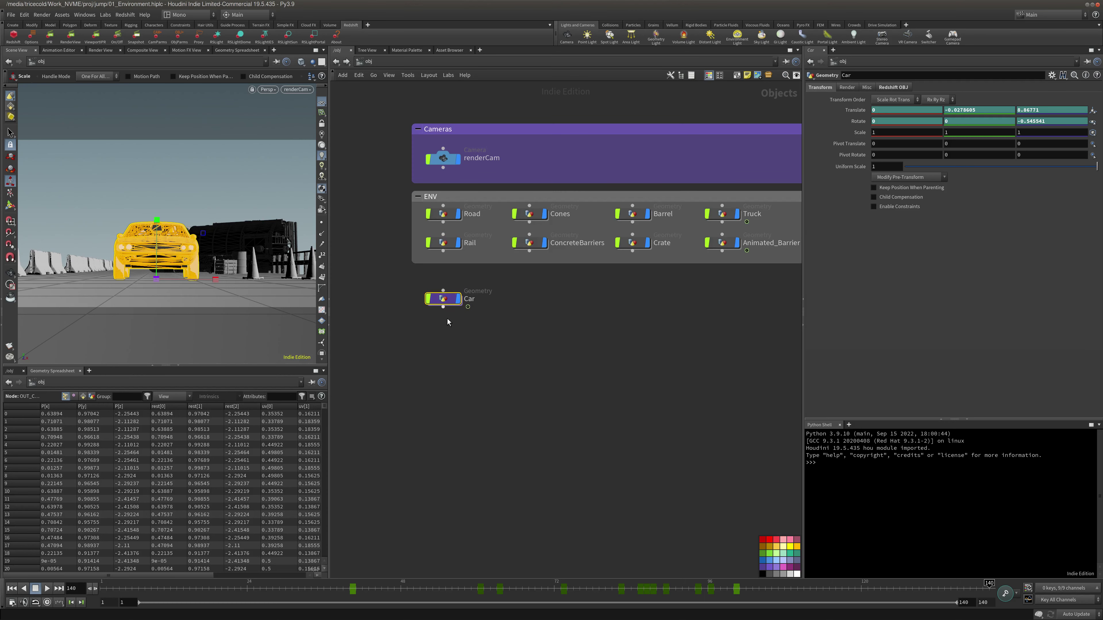
{"action": "key", "text": "Tab"}
{"action": "mouse_move", "coordinate": [469, 324]}
{"action": "left_click", "coordinate": [541, 325]}
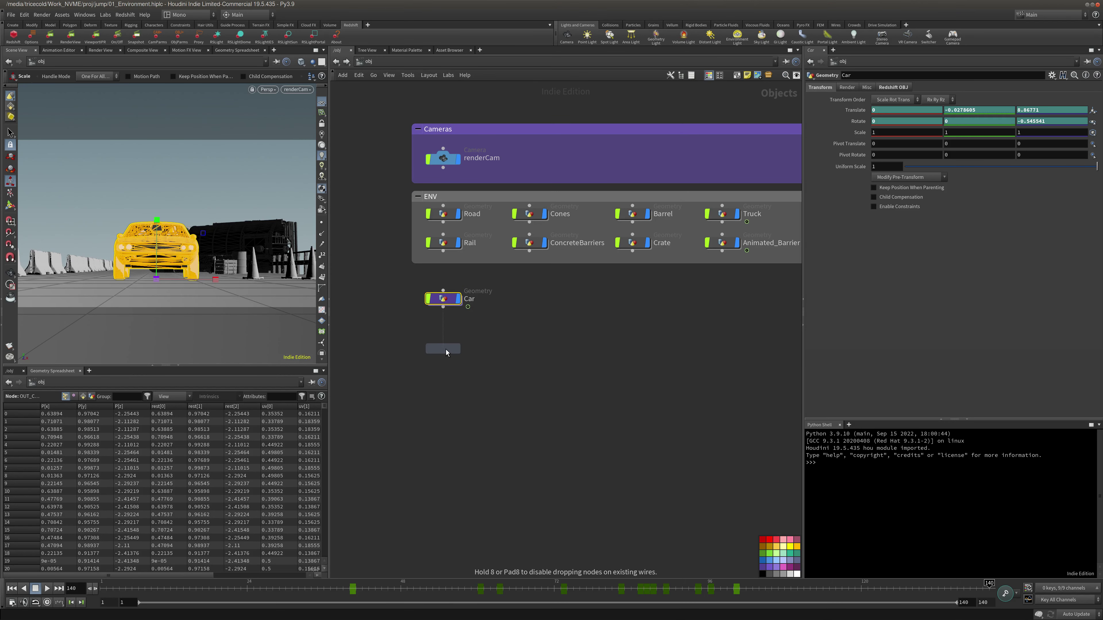
{"action": "left_click", "coordinate": [446, 352]}
{"action": "left_click", "coordinate": [472, 349]}
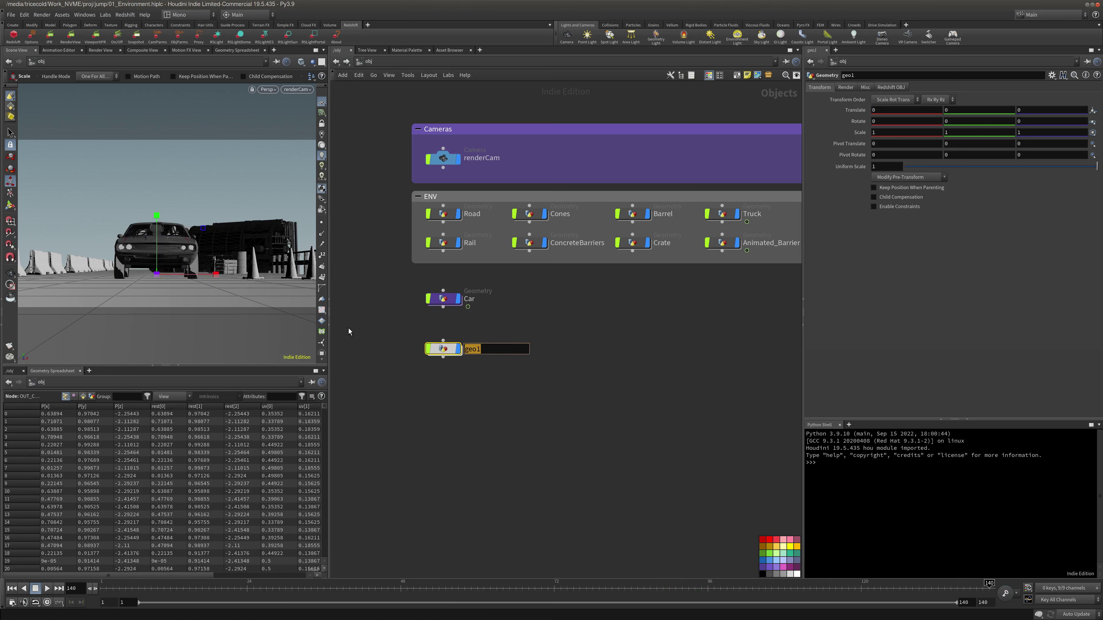
{"action": "type", "text": "carRetimed"}
{"action": "key", "text": "Return"}
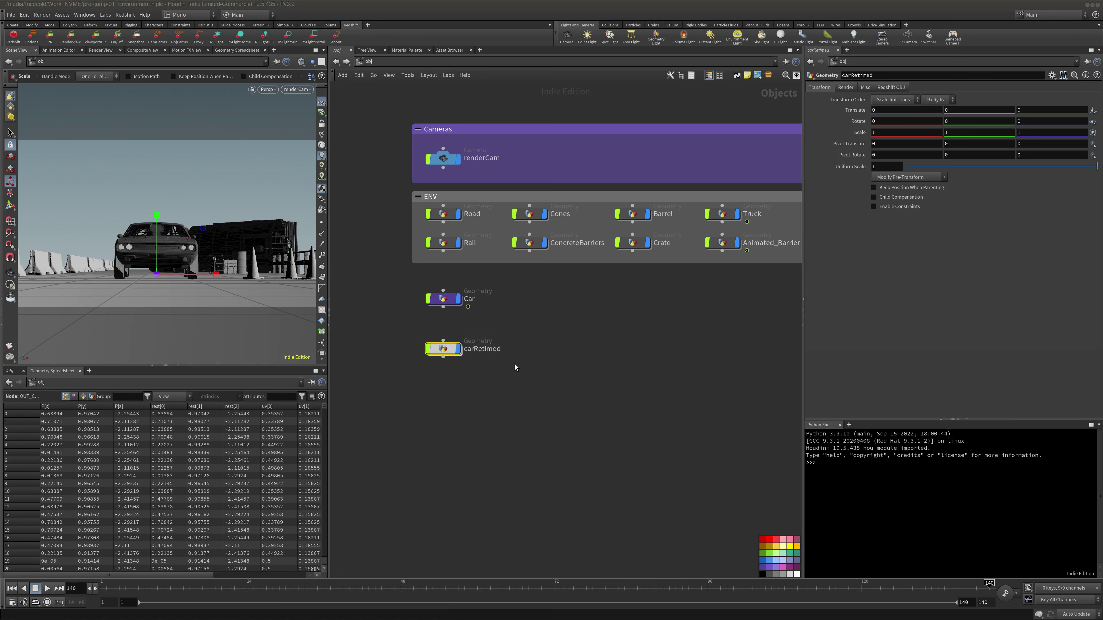
Add an Object Merge node inside the carRetimed network
{"action": "double_click", "coordinate": [444, 352]}
{"action": "key", "text": "Tab"}
{"action": "type", "text": "obj"}
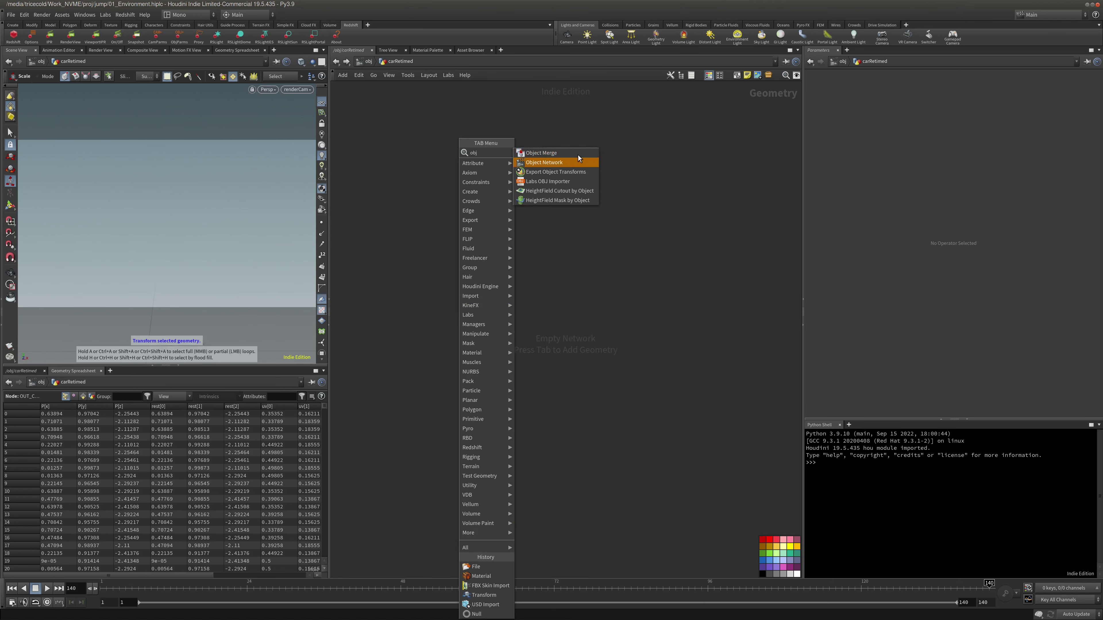
{"action": "left_click", "coordinate": [574, 153]}
{"action": "left_click", "coordinate": [459, 218]}
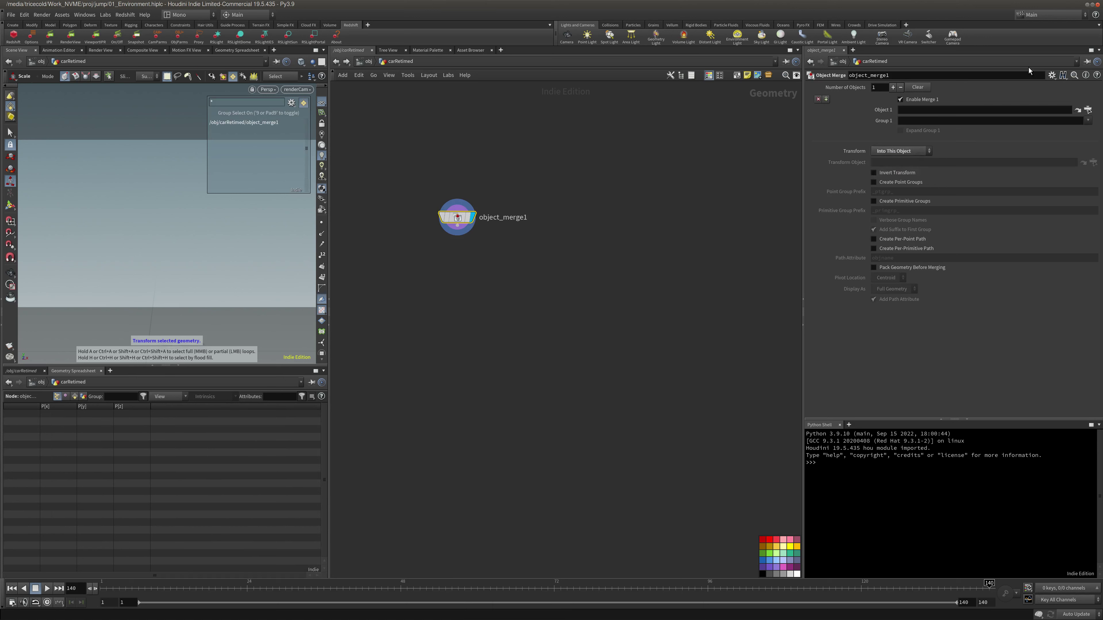
Set the Object Merge's Object 1 to OUT_CAR_RENDER from the Car network, return to object level and scrub to frame 19
{"action": "key", "text": "u"}
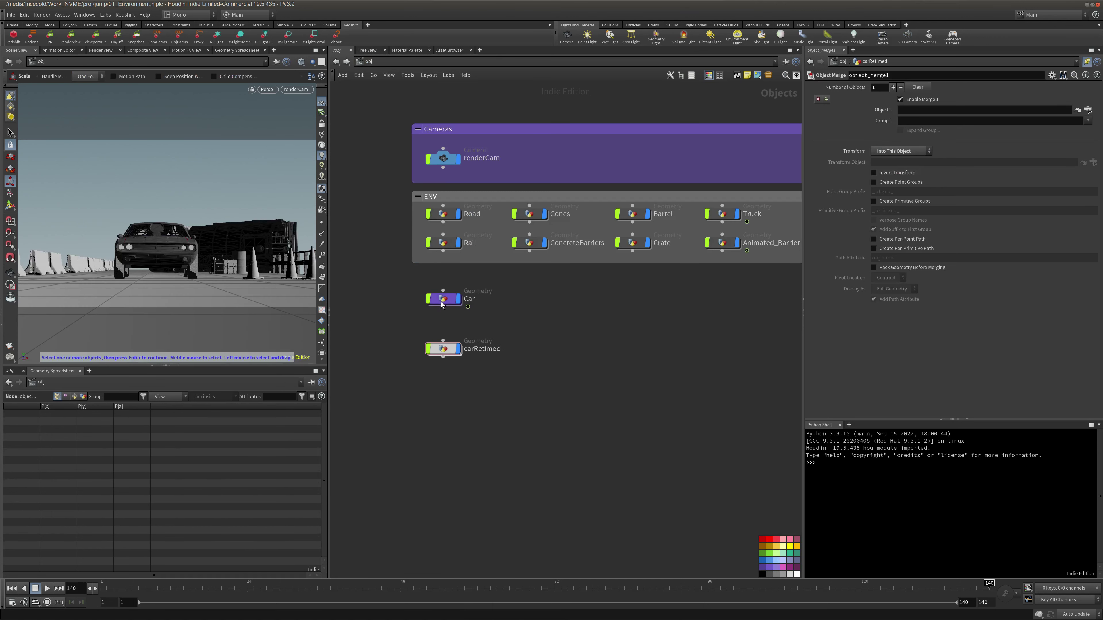
{"action": "left_click", "coordinate": [442, 302]}
{"action": "double_click", "coordinate": [442, 300]}
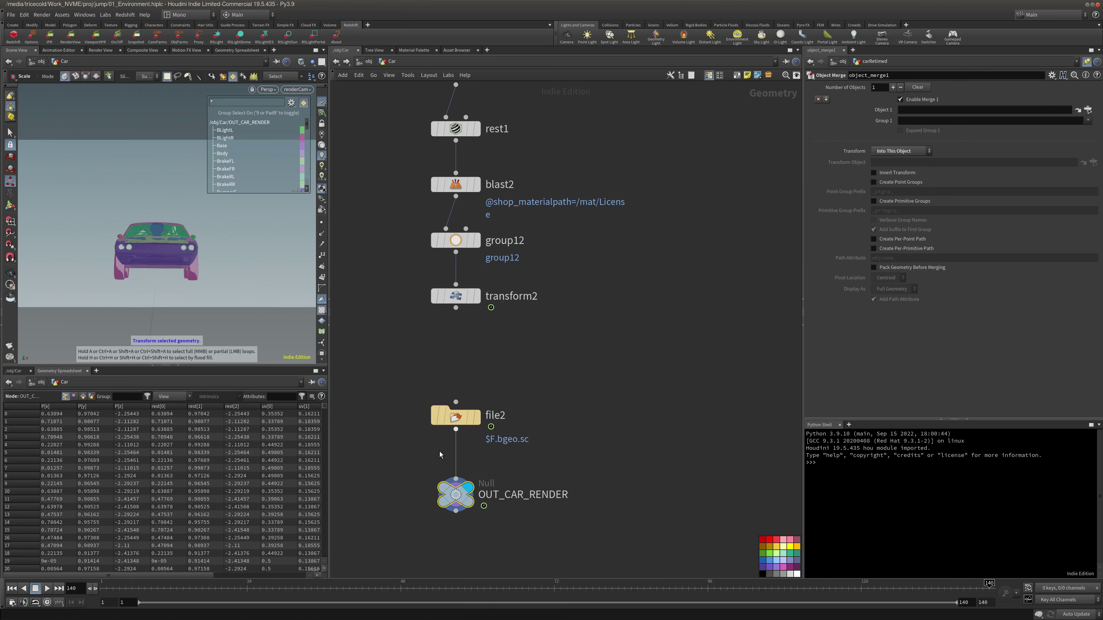
{"action": "left_click_drag", "start_coordinate": [455, 494], "coordinate": [861, 142]}
{"action": "left_click_drag", "start_coordinate": [923, 113], "coordinate": [923, 111]}
{"action": "left_click", "coordinate": [368, 61]}
{"action": "left_click", "coordinate": [452, 350]}
{"action": "left_click", "coordinate": [157, 590]}
{"action": "mouse_move", "coordinate": [162, 593]}
{"action": "left_mouse_down"}
{"action": "mouse_move", "coordinate": [903, 601]}
{"action": "mouse_move", "coordinate": [369, 599]}
{"action": "mouse_move", "coordinate": [788, 619]}
{"action": "mouse_move", "coordinate": [215, 619]}
{"action": "left_mouse_up"}
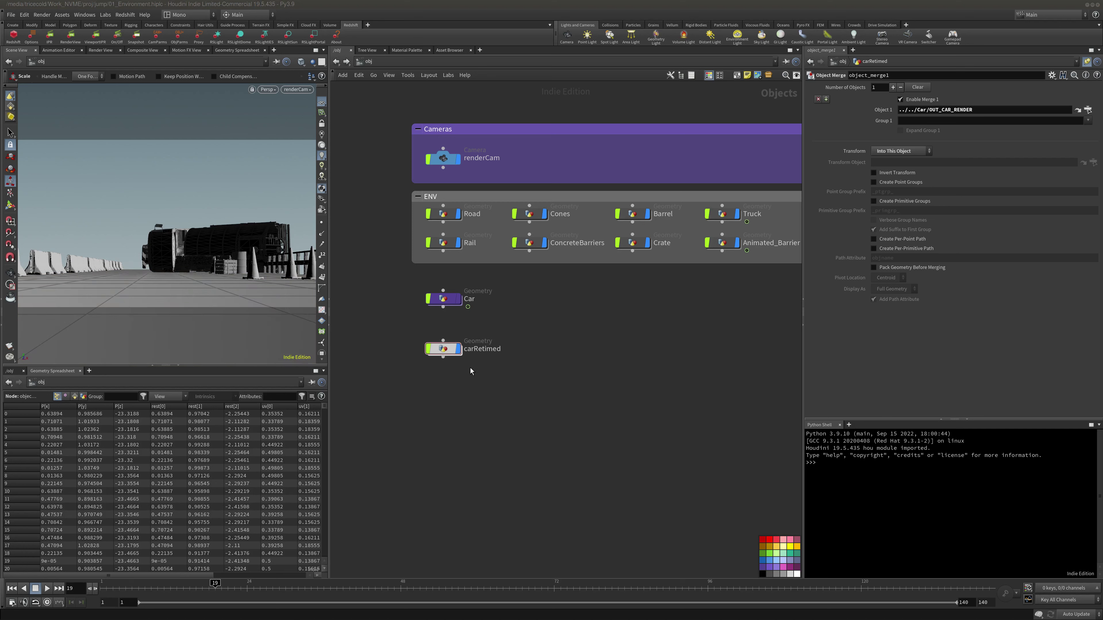
Paste the copied Retime node below object_merge1 in the carRetimed network and display it
{"action": "double_click", "coordinate": [451, 349]}
{"action": "key", "text": "ctrl+v"}
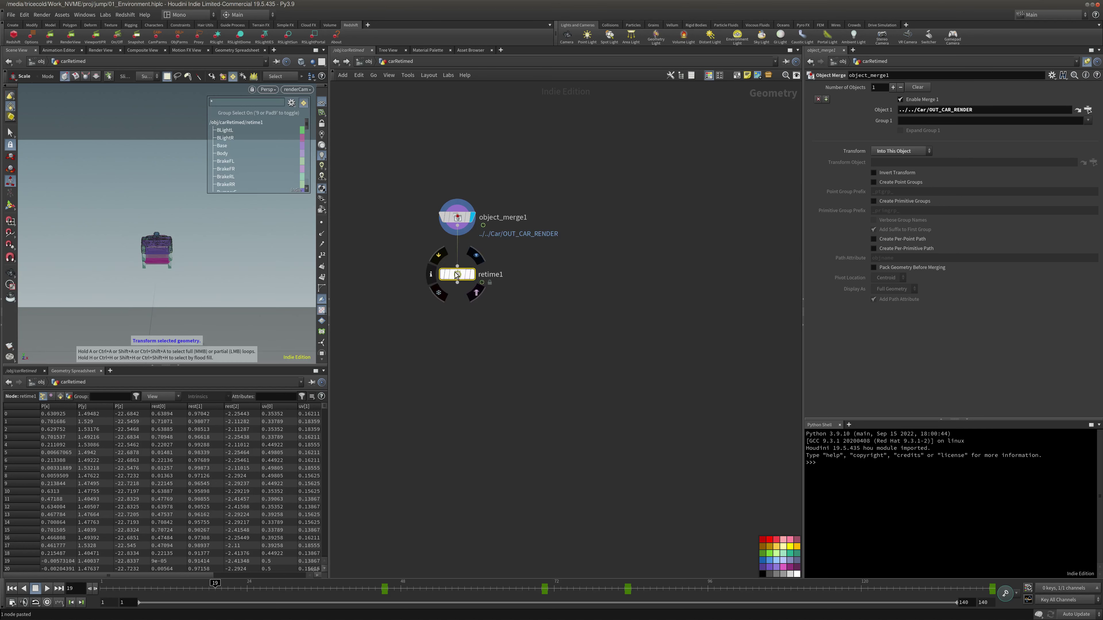
{"action": "left_click", "coordinate": [472, 274]}
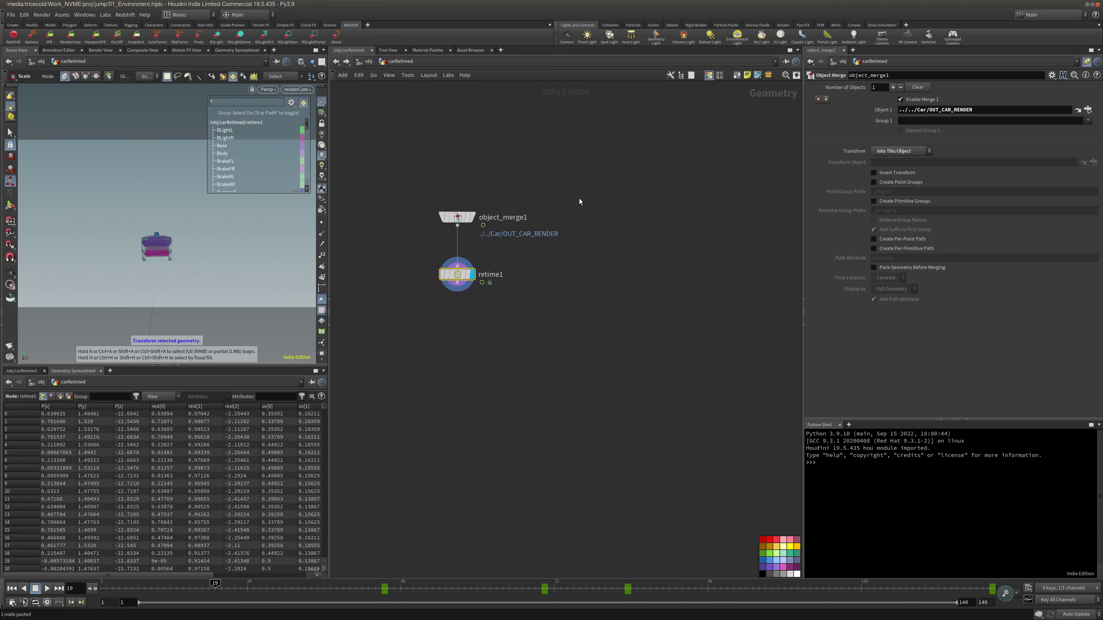
{"action": "middle_click_drag", "start_coordinate": [584, 255], "coordinate": [565, 280]}
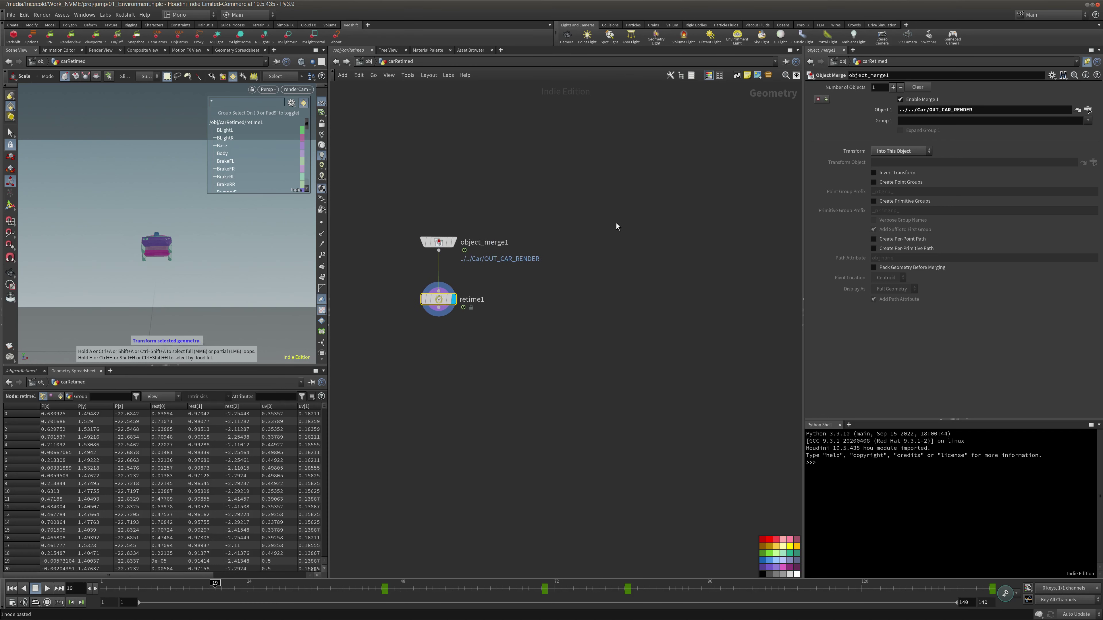
Unpin the parameters to show retime1 and examine its Frame curve in the Animation Editor
{"action": "left_click", "coordinate": [1086, 61]}
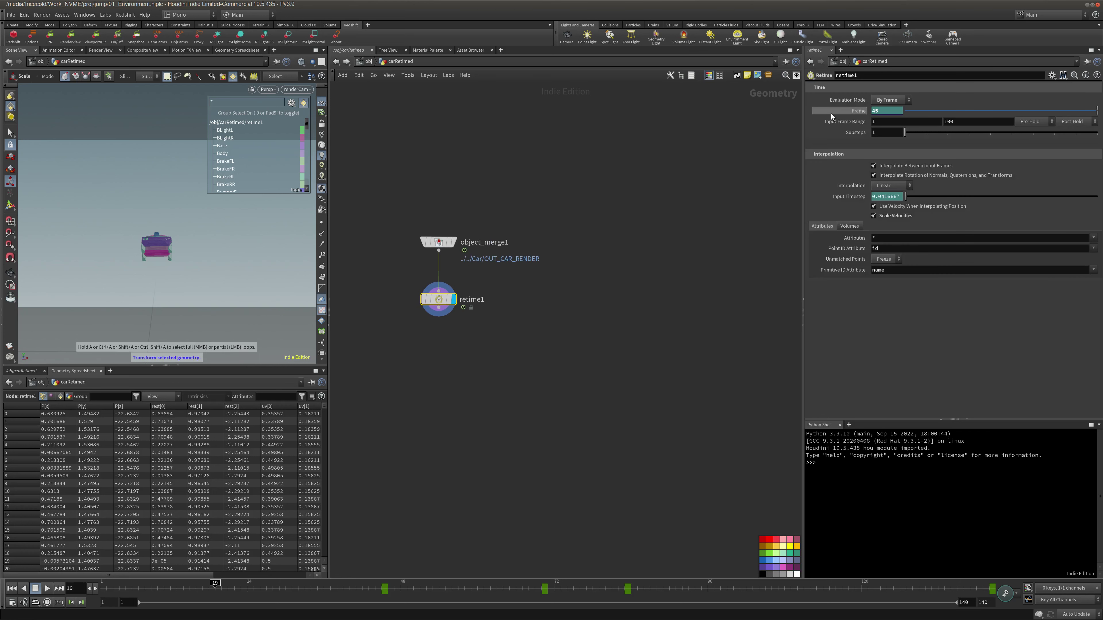
{"action": "left_click", "coordinate": [853, 110], "text": "shift"}
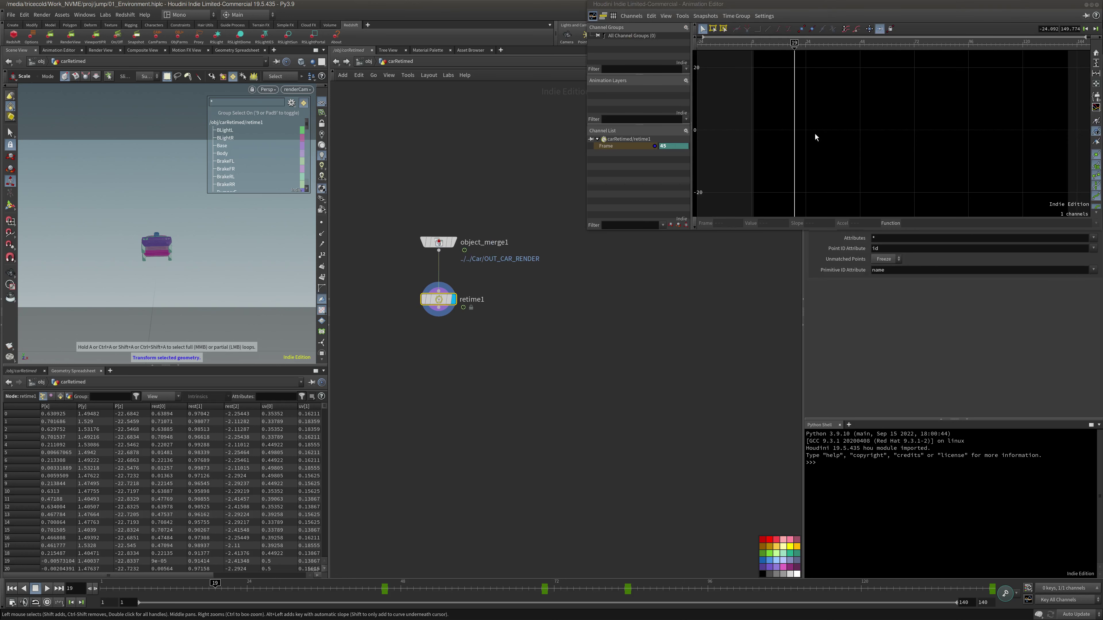
{"action": "key", "text": "h"}
{"action": "middle_click_drag", "start_coordinate": [843, 161], "coordinate": [847, 165]}
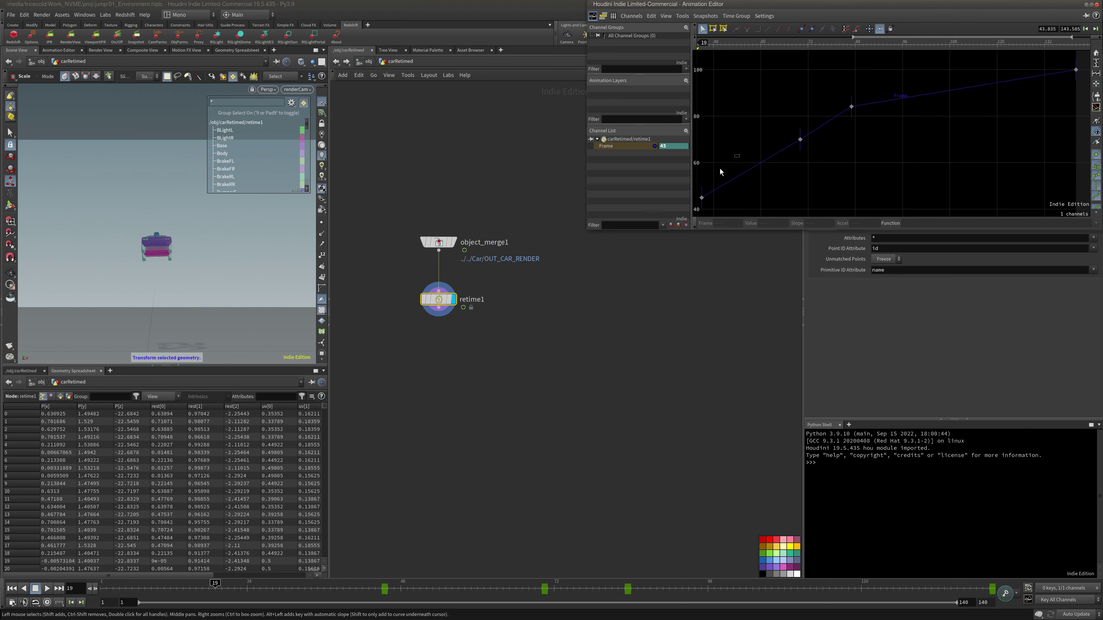
{"action": "left_click", "coordinate": [702, 197]}
Step through retime1's Frame keys at frames 45, 70, 83 and 140 to compare the timing
{"action": "left_click", "coordinate": [384, 589]}
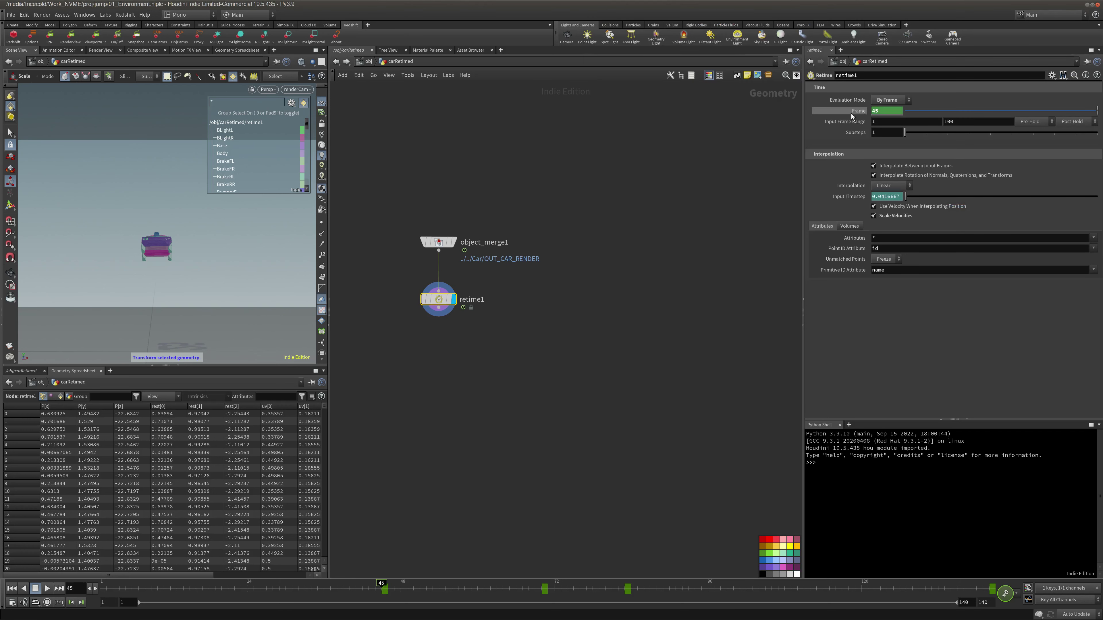
{"action": "left_click", "coordinate": [541, 589]}
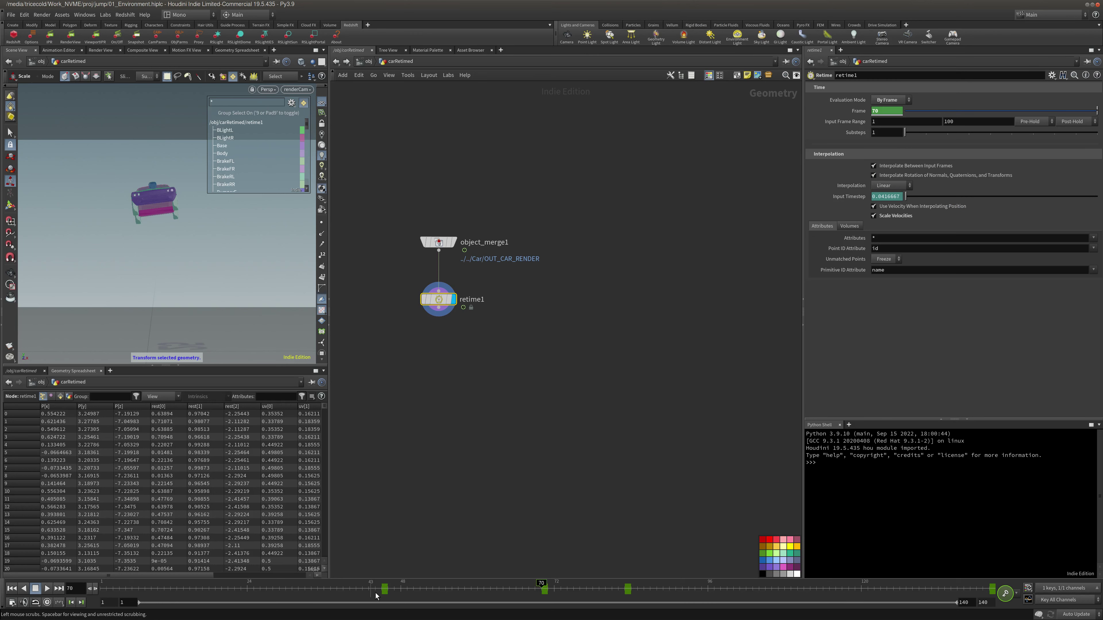
{"action": "left_click_drag", "start_coordinate": [376, 595], "coordinate": [625, 589]}
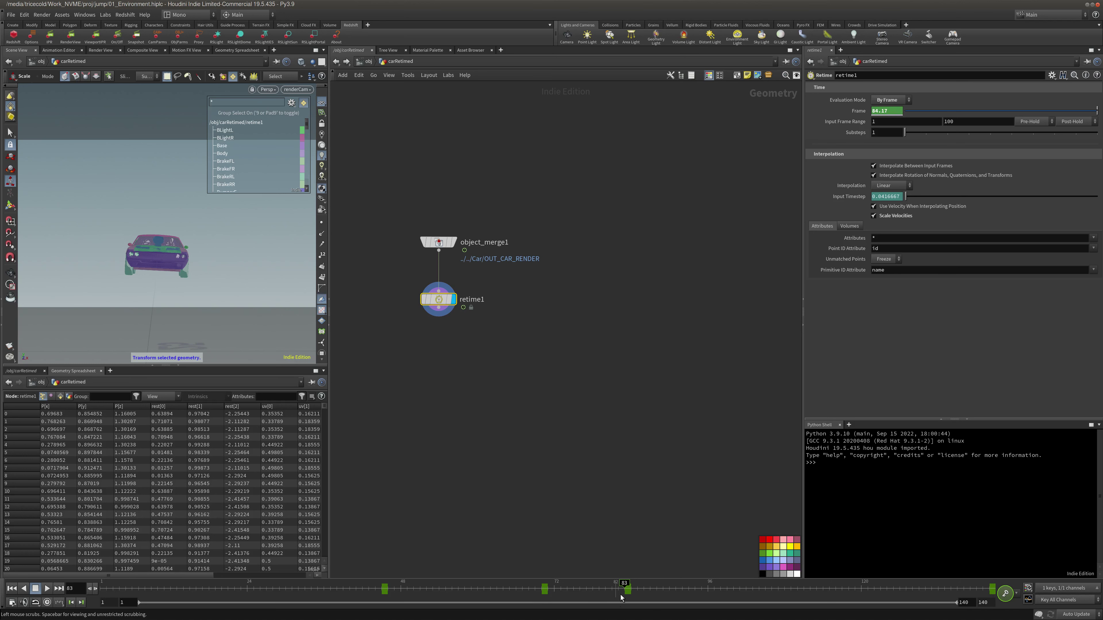
{"action": "left_click", "coordinate": [990, 590]}
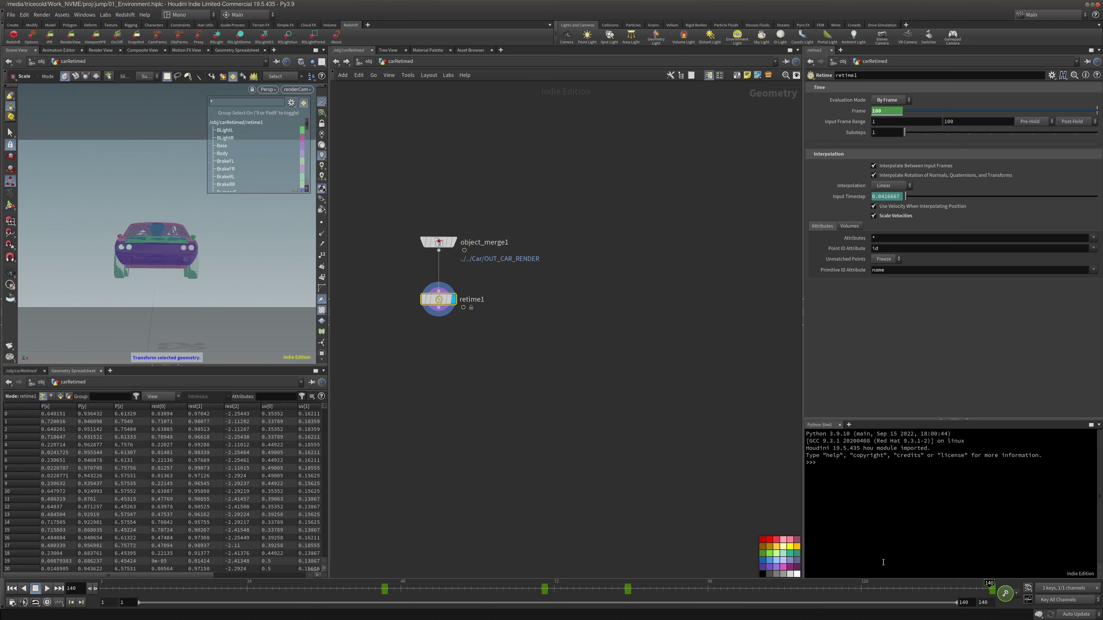
{"action": "left_click", "coordinate": [628, 590]}
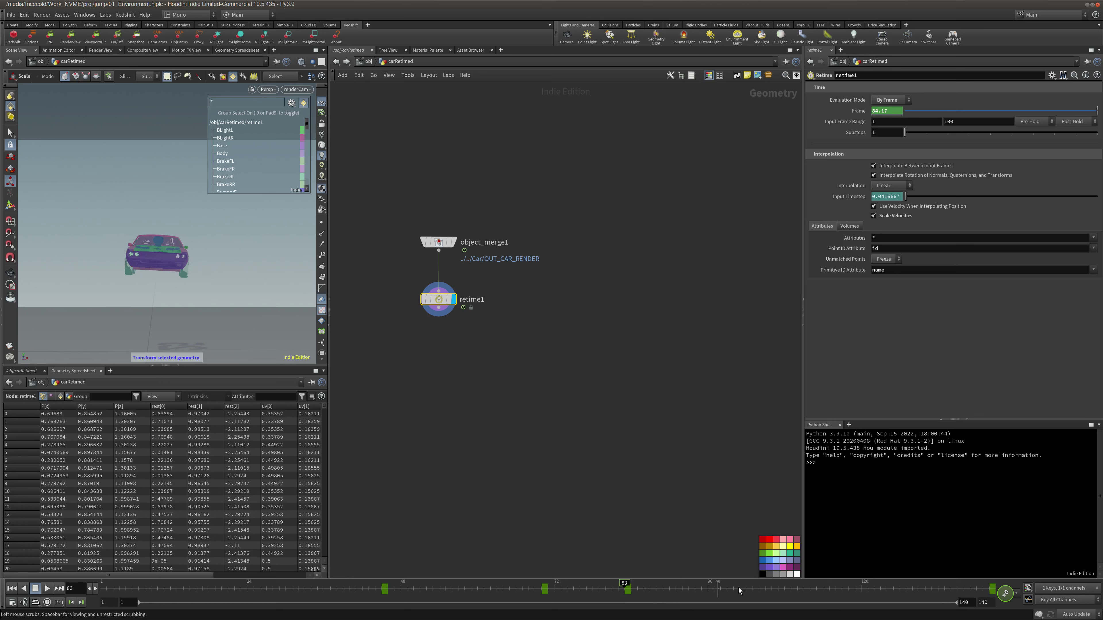
{"action": "left_click", "coordinate": [994, 596]}
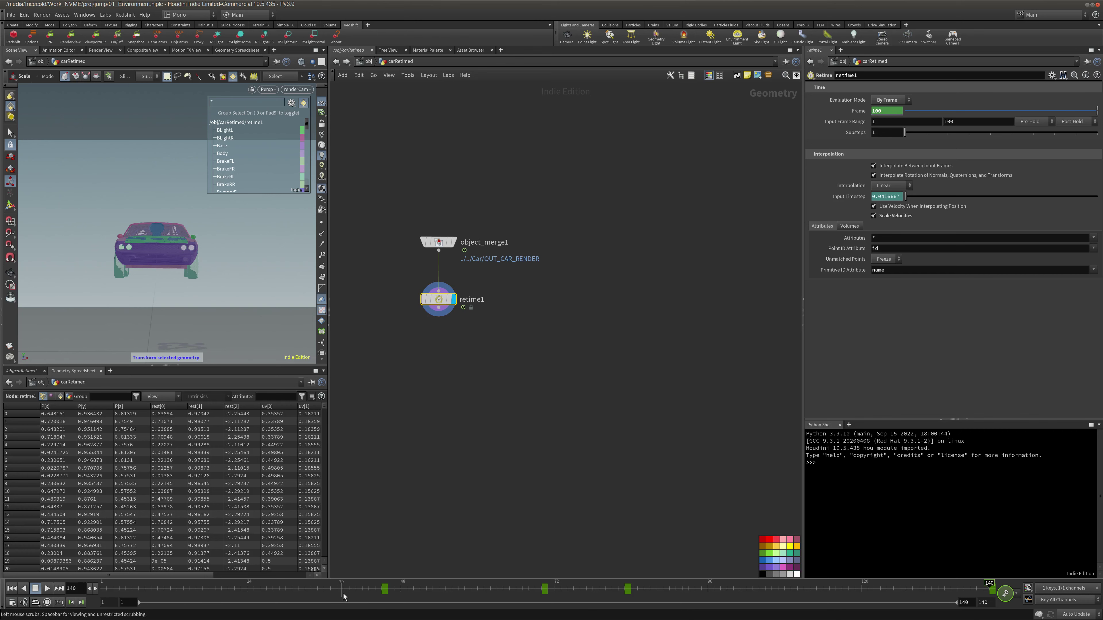
Play back the retimed car animation, check the Global Animation Options, and return to object level
{"action": "left_click", "coordinate": [382, 588]}
{"action": "left_click", "coordinate": [47, 589]}
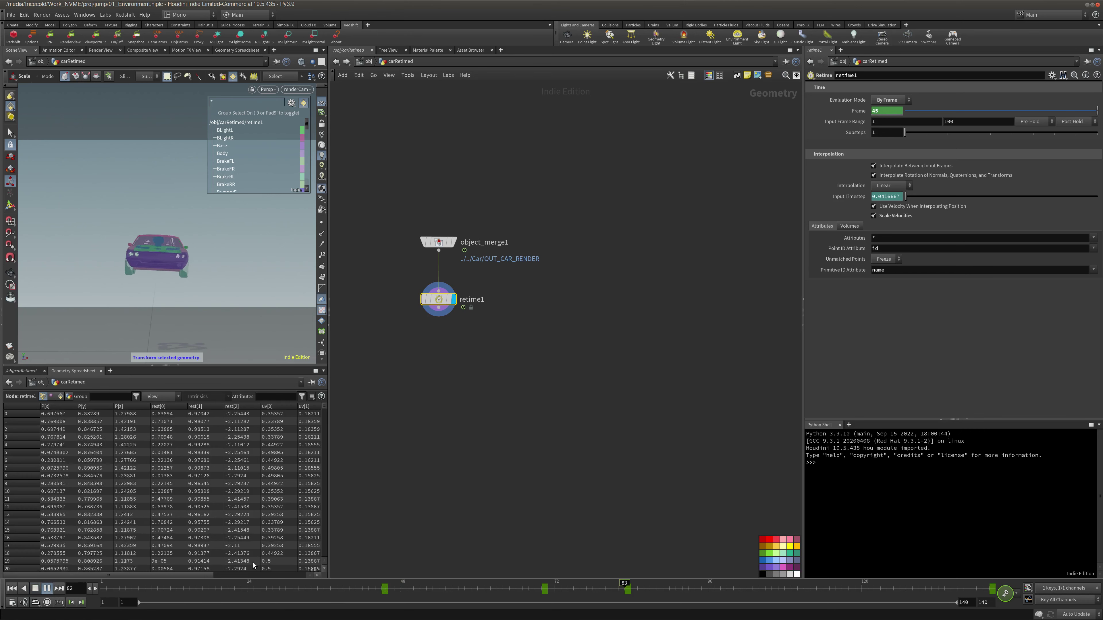
{"action": "left_click", "coordinate": [37, 591]}
{"action": "left_click", "coordinate": [12, 602]}
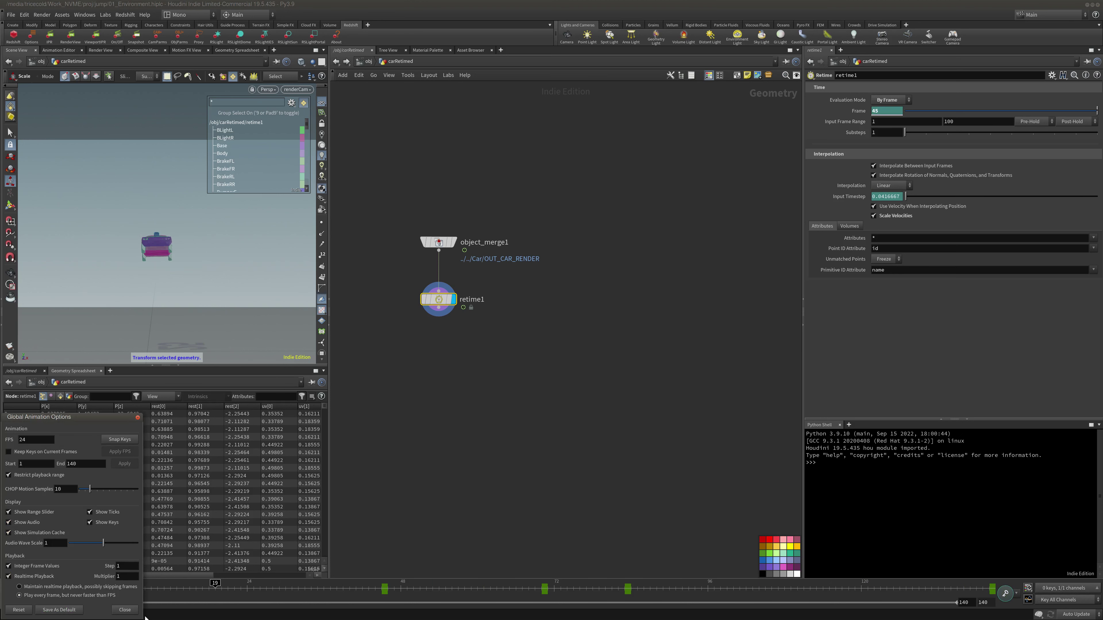
{"action": "left_click", "coordinate": [124, 610]}
{"action": "left_click", "coordinate": [48, 589]}
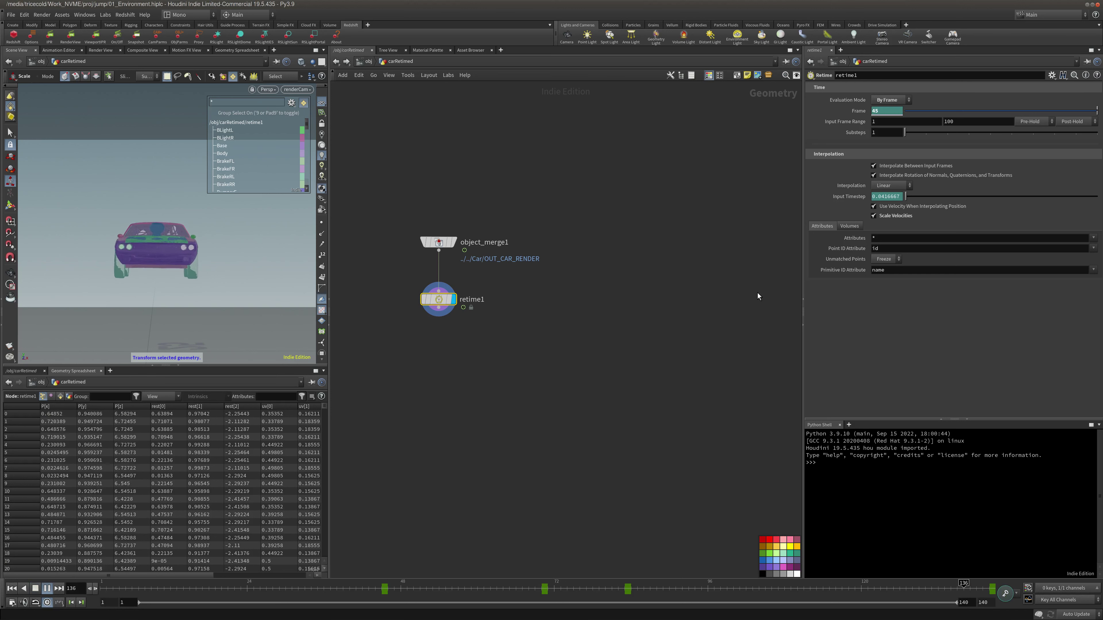
{"action": "left_click", "coordinate": [36, 592]}
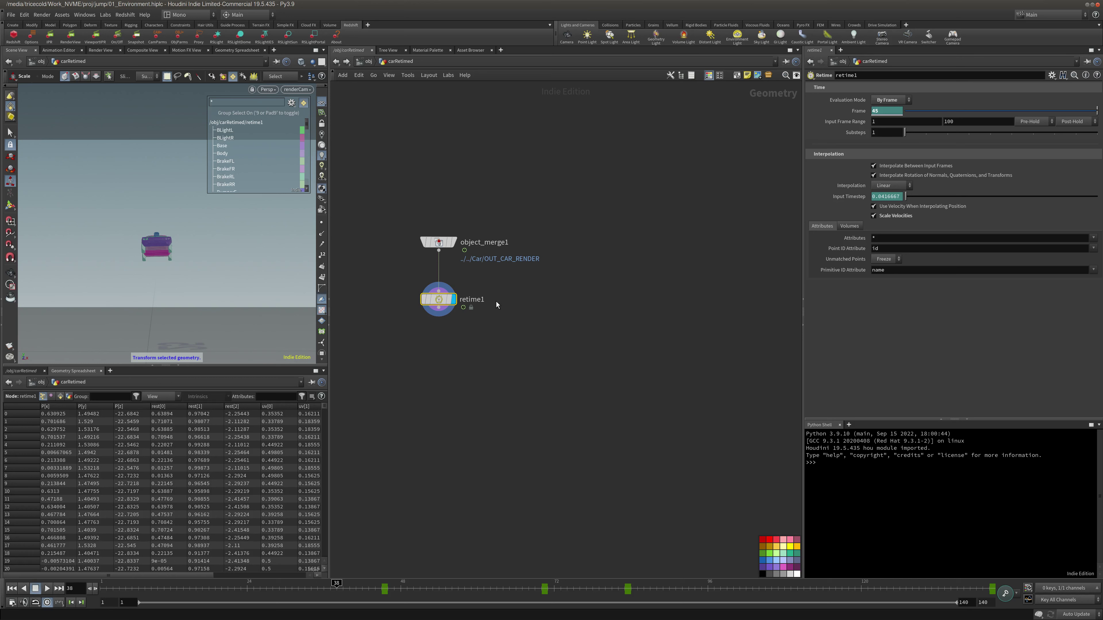
{"action": "key", "text": "u"}
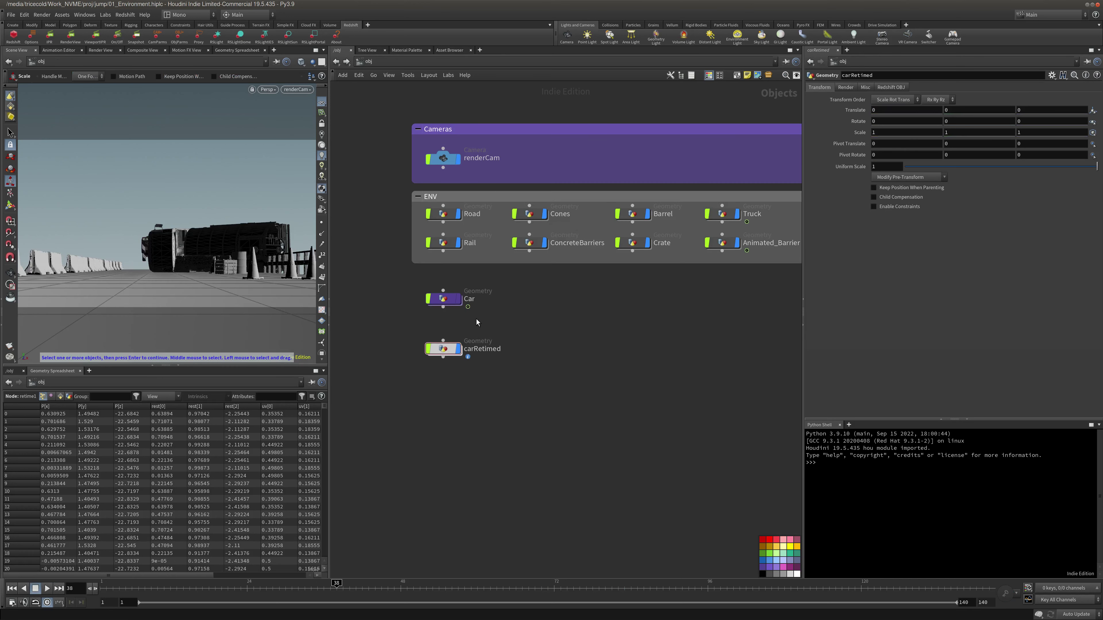
Add a Null node below retime1 in the carRetimed network, name it RENDER_MESH and display it
{"action": "double_click", "coordinate": [443, 348]}
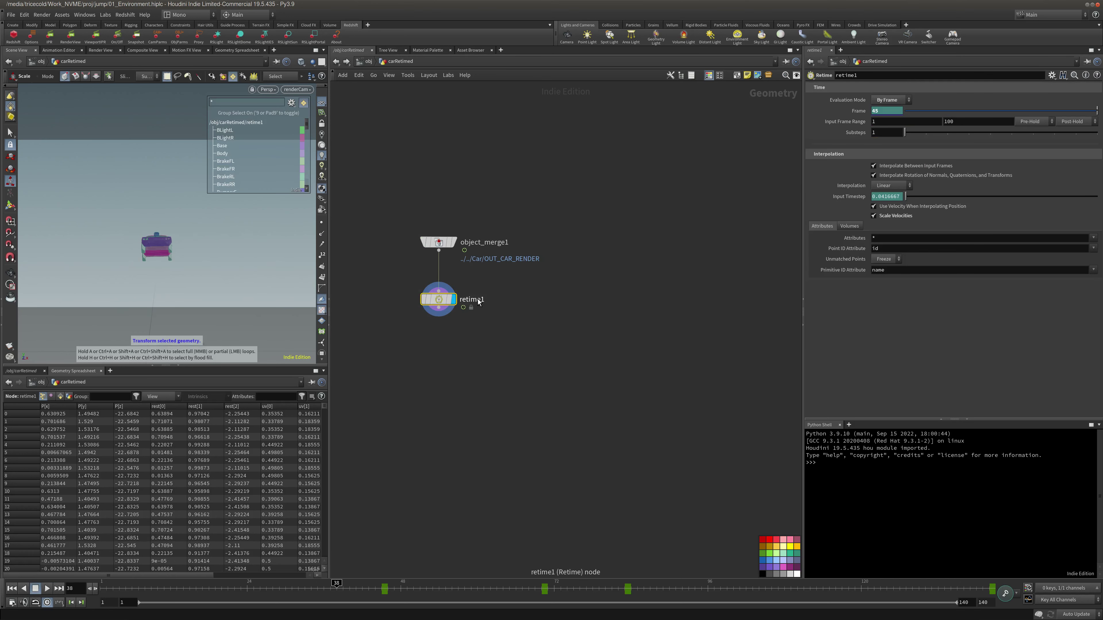
{"action": "key", "text": "Tab"}
{"action": "type", "text": "null"}
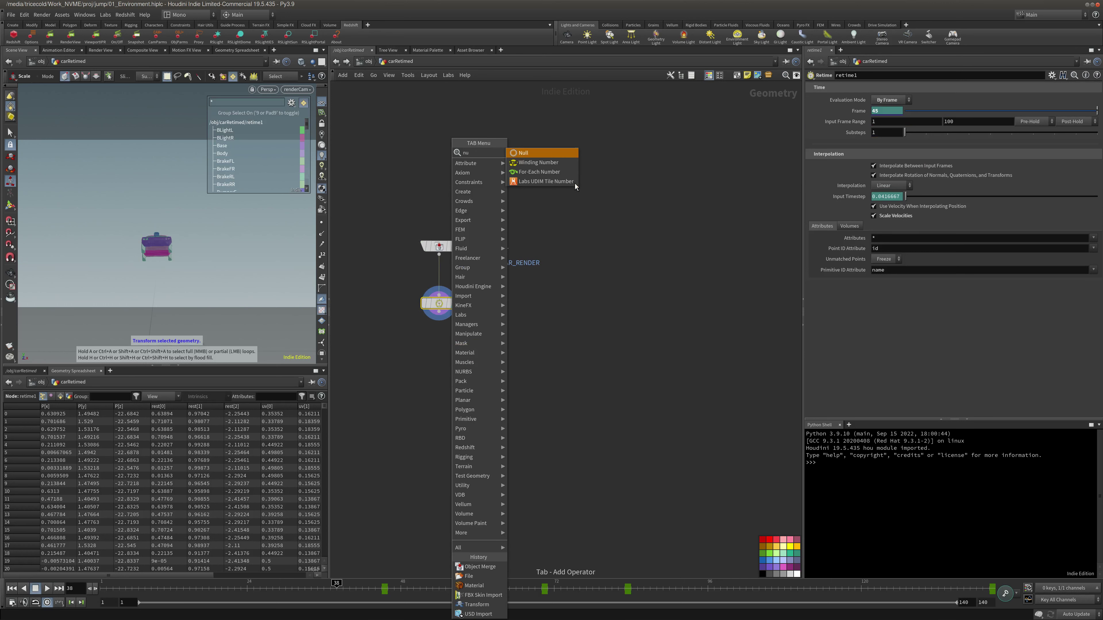
{"action": "left_click", "coordinate": [546, 153]}
{"action": "left_click", "coordinate": [438, 368]}
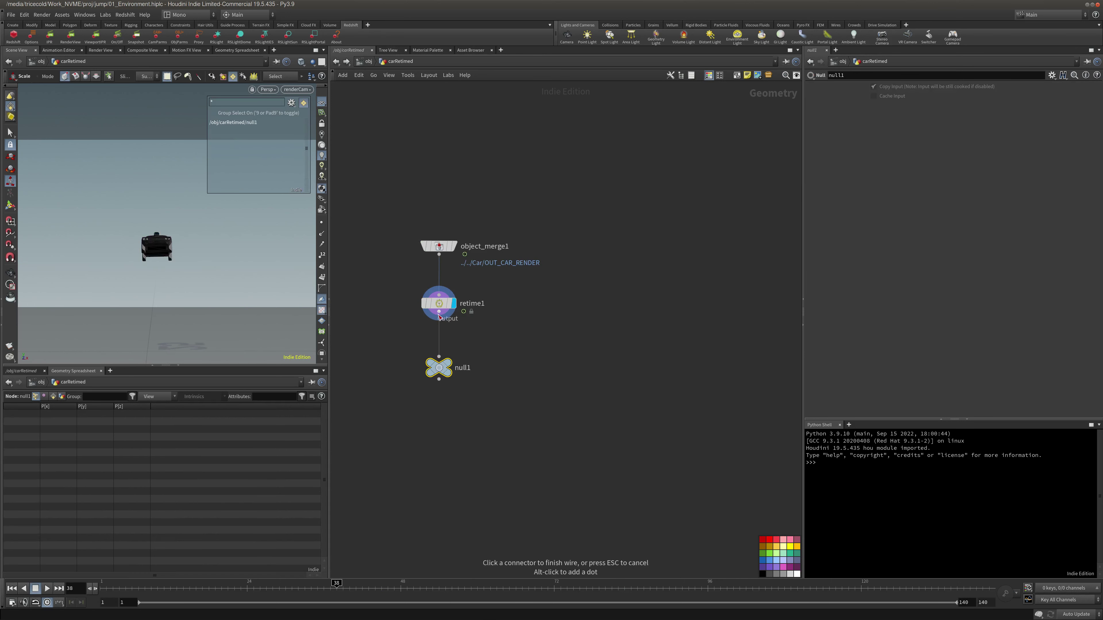
{"action": "key", "text": "F2"}
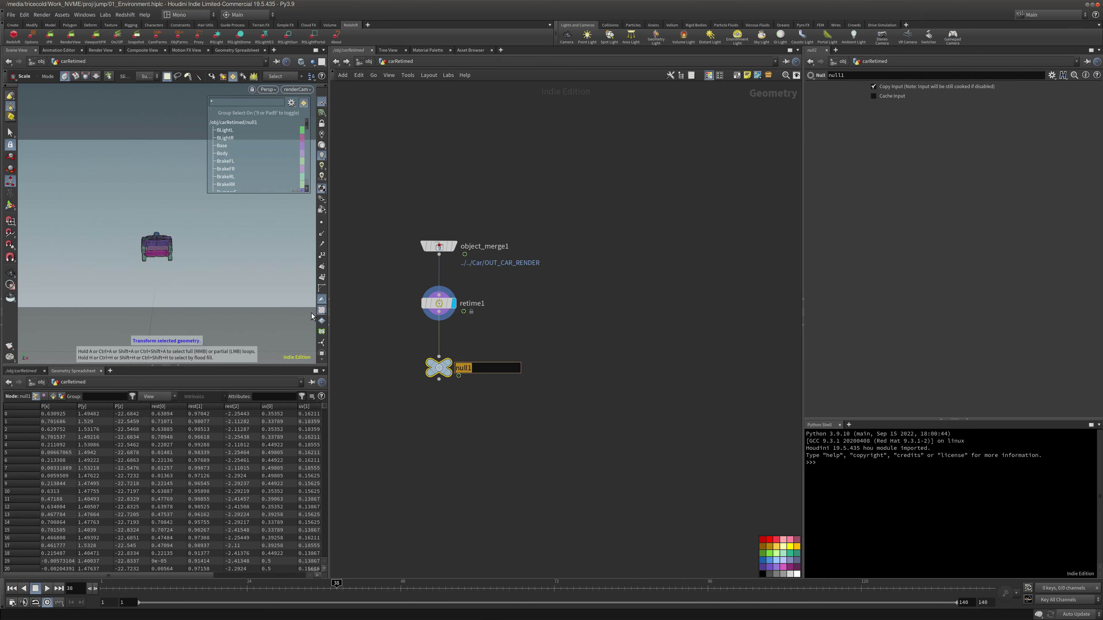
{"action": "type", "text": "RENDER_MESH"}
{"action": "key", "text": "Return"}
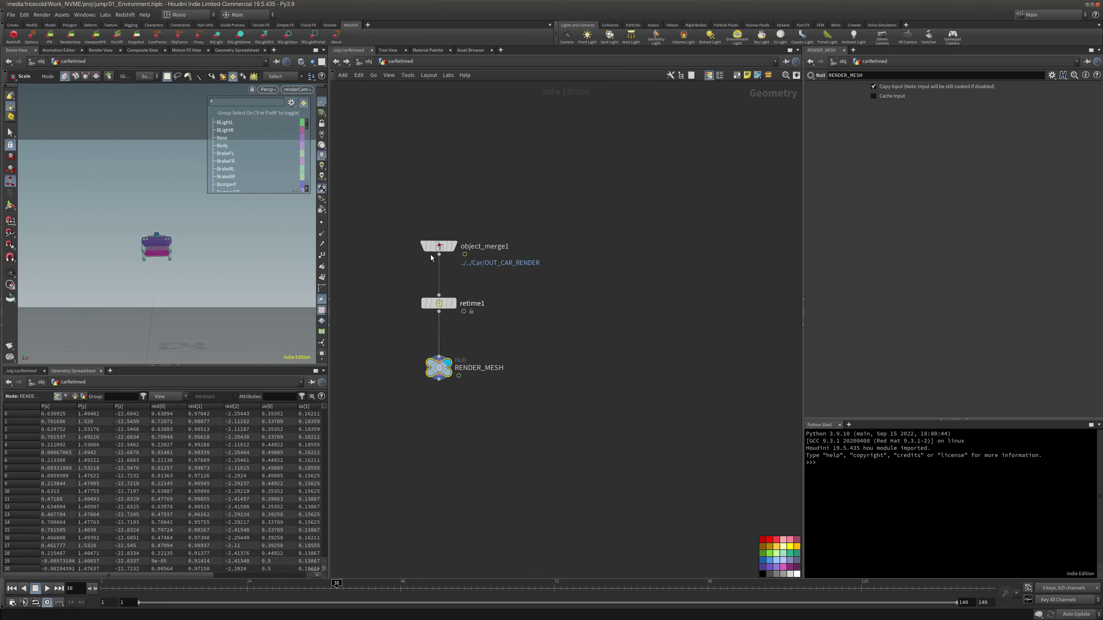
Paste the copied Blast node under retime1 in carRetimed and inspect the light geometry it keeps
{"action": "left_click", "coordinate": [365, 62]}
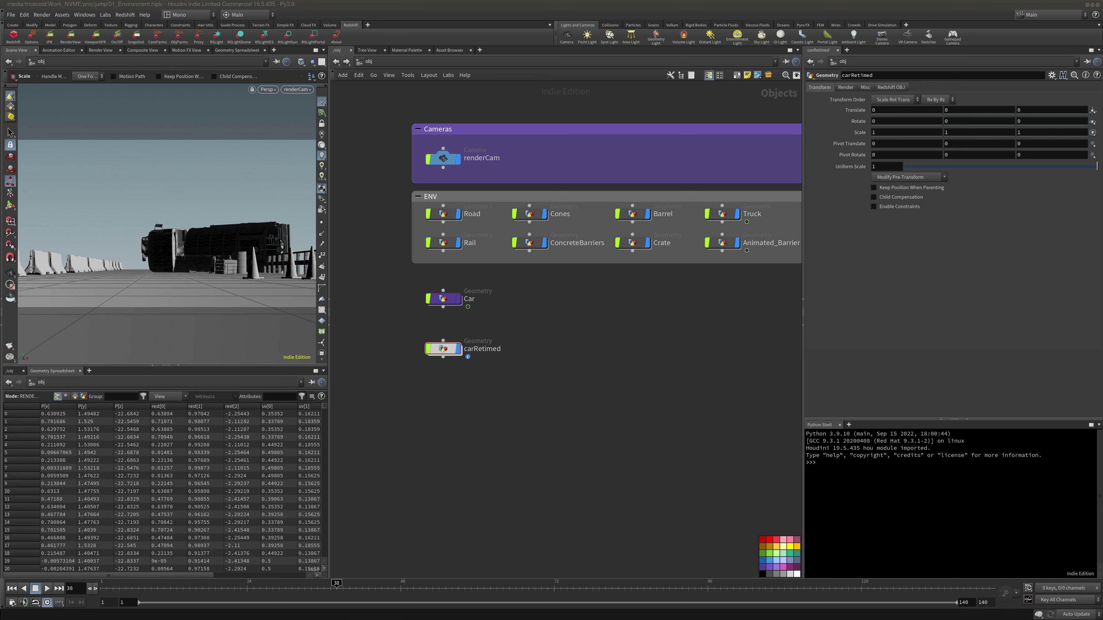
{"action": "double_click", "coordinate": [442, 349]}
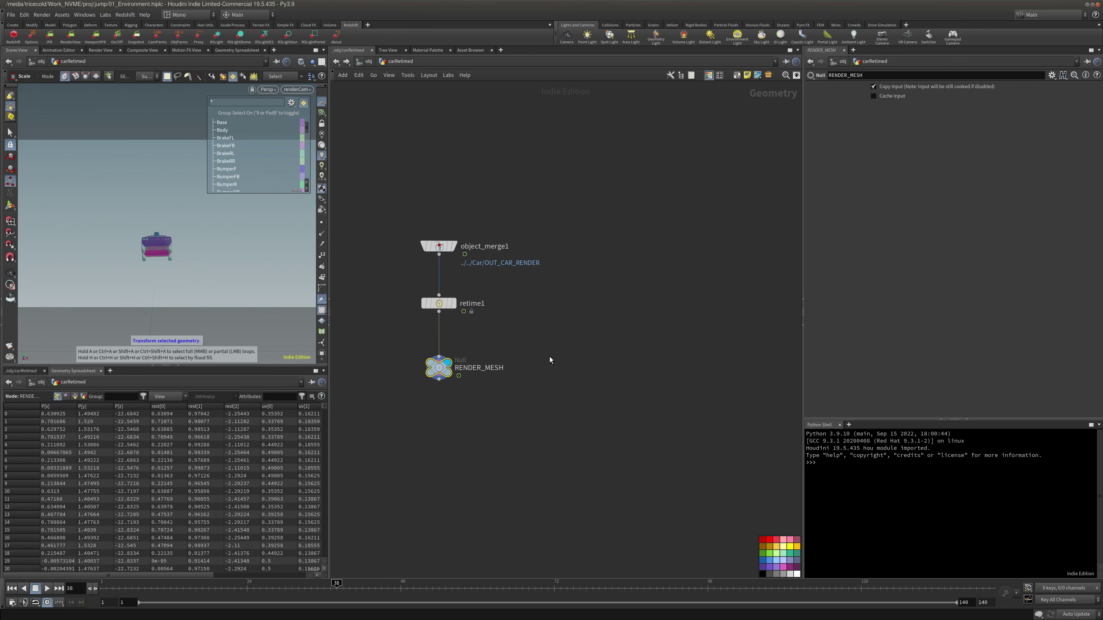
{"action": "key", "text": "ctrl+v"}
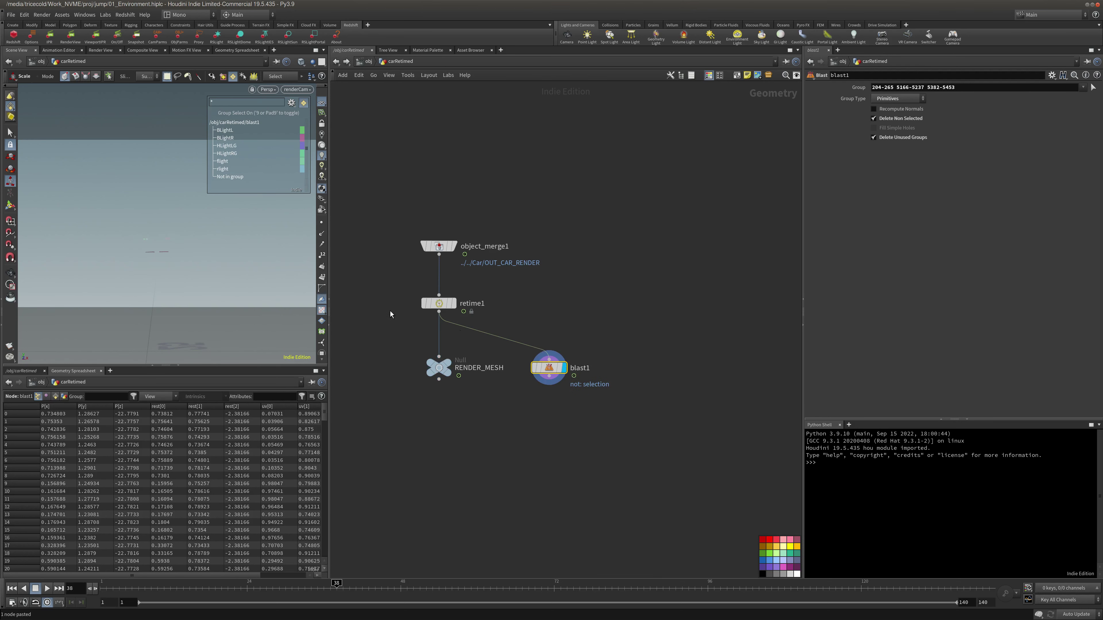
{"action": "key", "text": "space+g"}
{"action": "left_click_drag", "start_coordinate": [180, 264], "coordinate": [217, 244]}
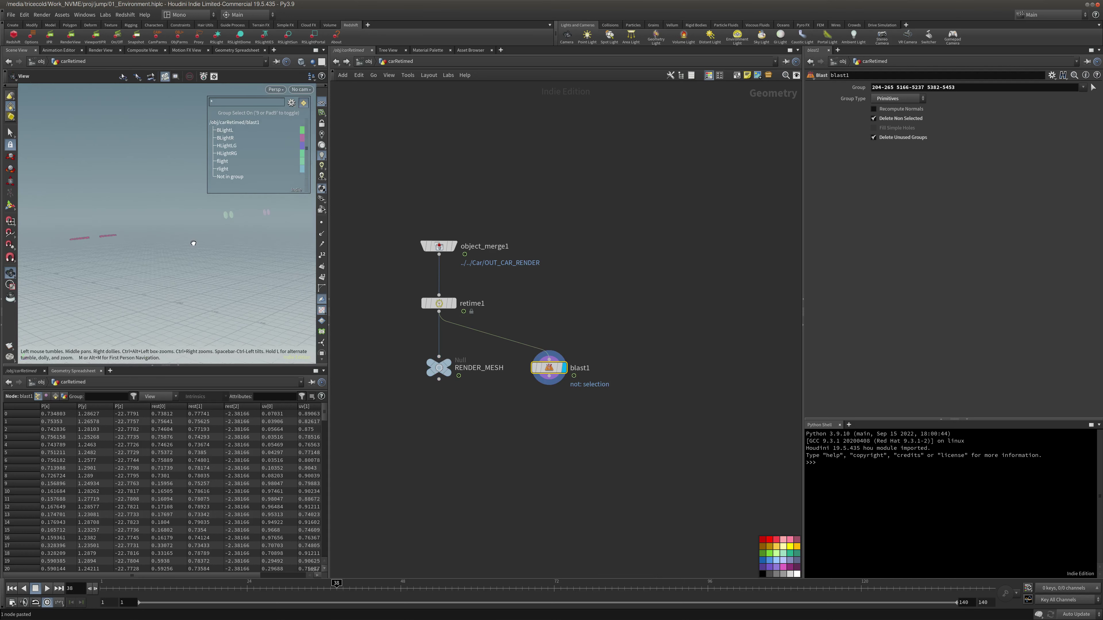
Display retime1, select the car's headlight and taillight groups in the viewport, and create a Blast node from that selection
{"action": "key", "text": "r"}
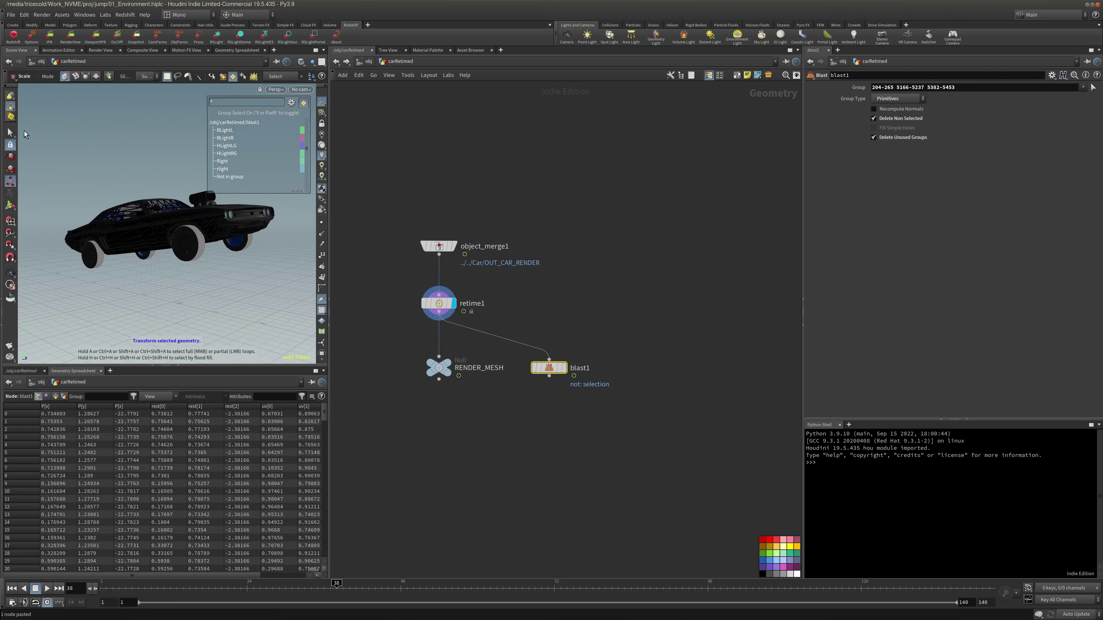
{"action": "key", "text": "s"}
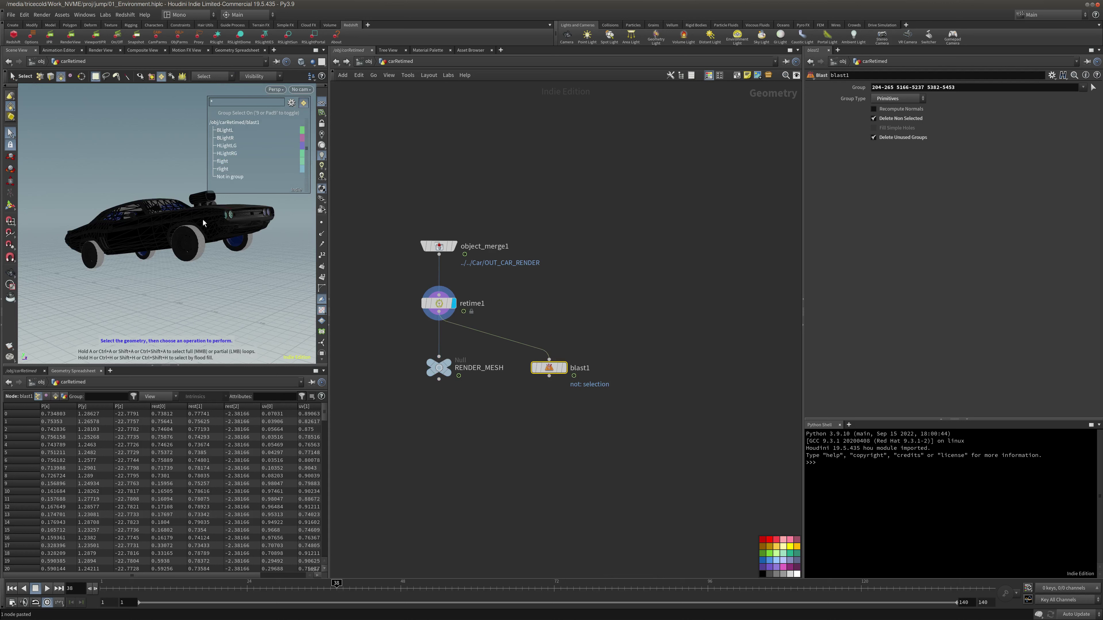
{"action": "left_click", "coordinate": [227, 214]}
{"action": "key", "text": "space"}
{"action": "left_click_drag", "start_coordinate": [228, 214], "coordinate": [132, 252]}
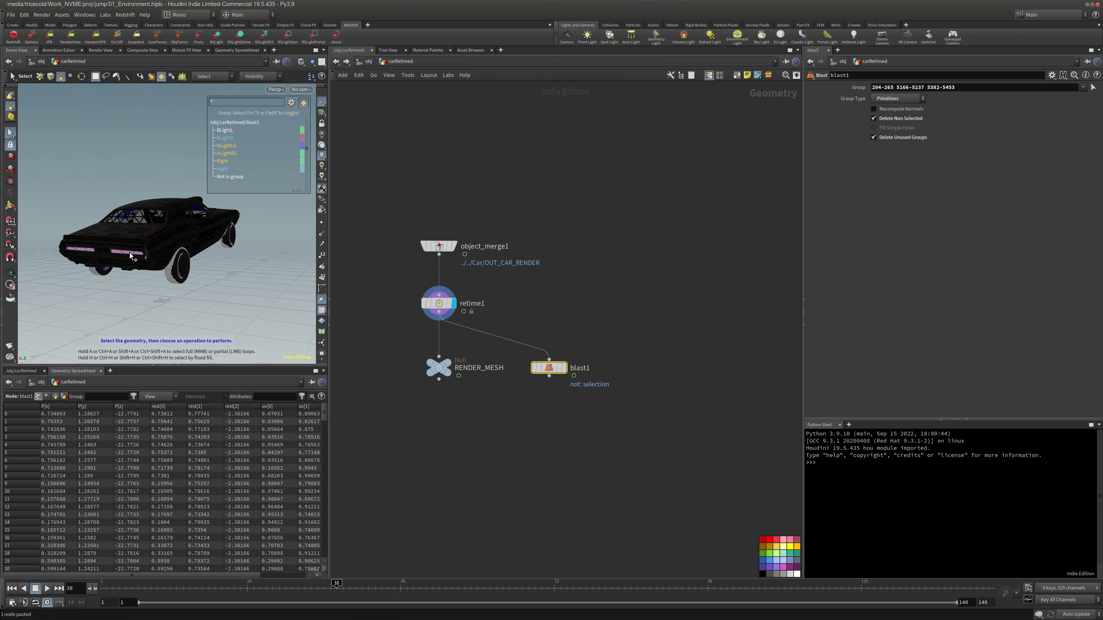
{"action": "left_click", "coordinate": [129, 253], "text": "shift"}
{"action": "key", "text": "space"}
{"action": "left_click_drag", "start_coordinate": [93, 157], "coordinate": [80, 167]}
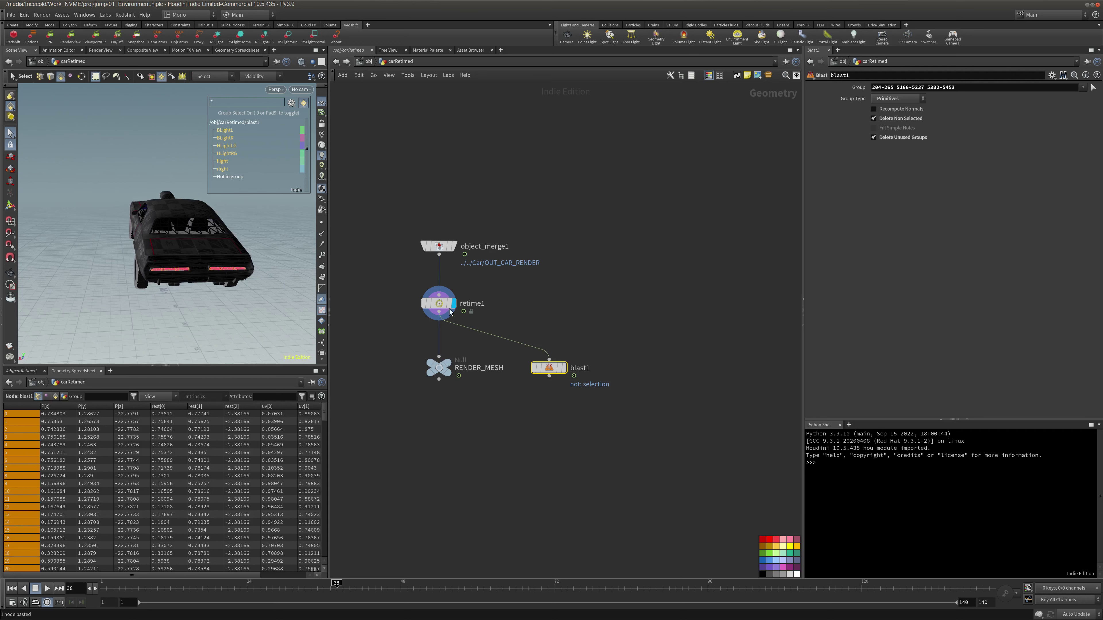
{"action": "key", "text": "Delete"}
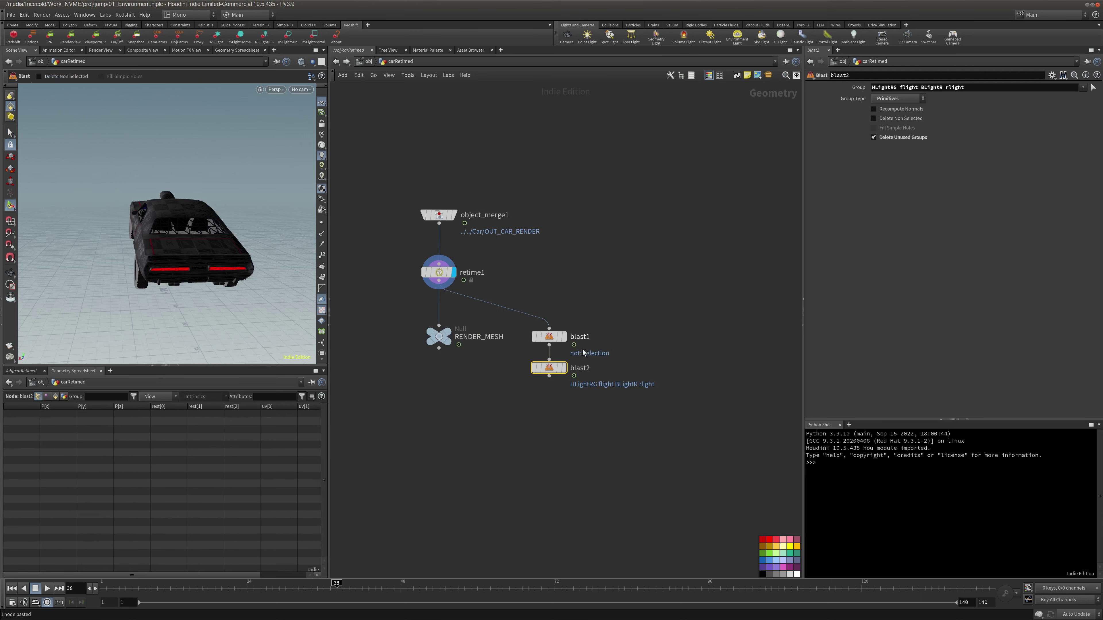
Wire the new blast2 node directly to retime1 and delete blast1
{"action": "left_click_drag", "start_coordinate": [561, 369], "coordinate": [581, 309]}
{"action": "left_click_drag", "start_coordinate": [439, 282], "coordinate": [569, 300]}
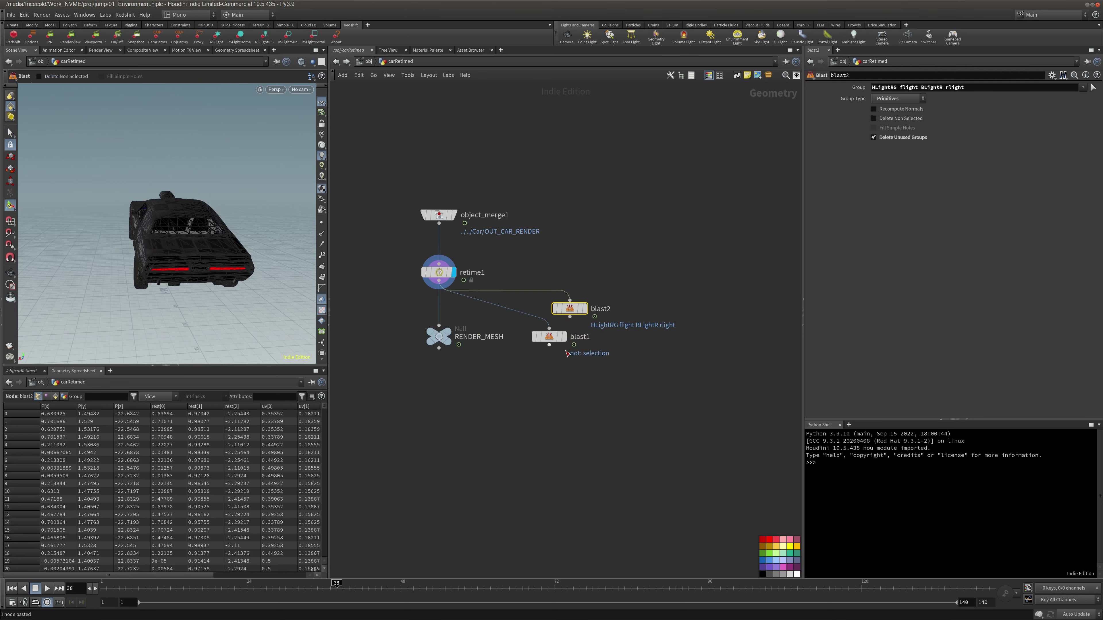
{"action": "left_click", "coordinate": [553, 339]}
{"action": "key", "text": "Delete"}
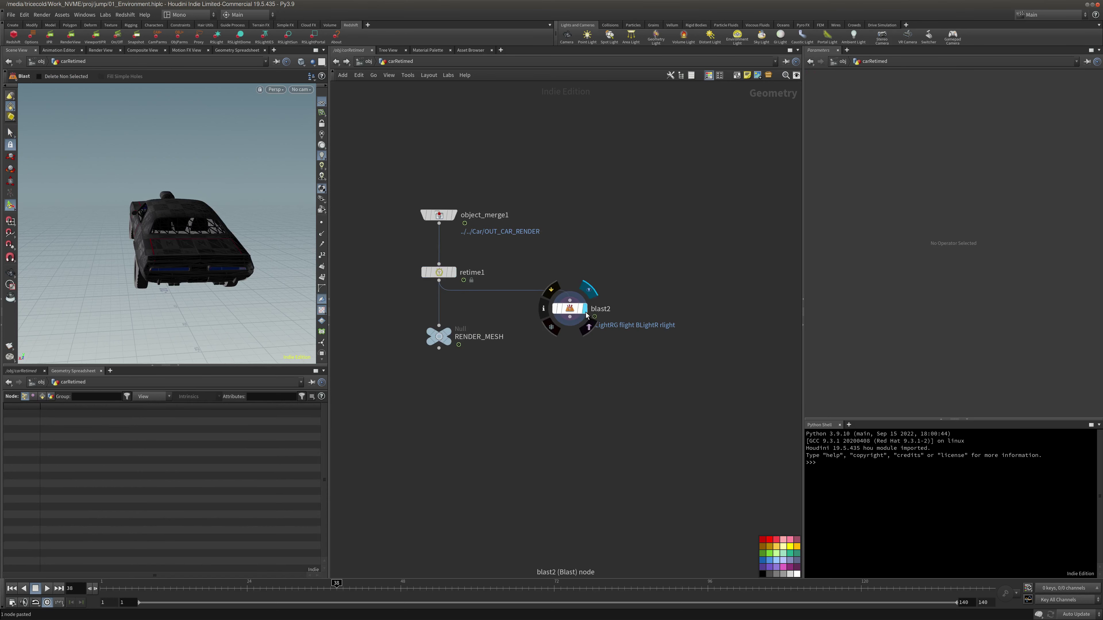
Place blast2 beside RENDER_MESH, display it, enable Delete Non Selected and rename the node KeepLight
{"action": "left_click_drag", "start_coordinate": [586, 316], "coordinate": [563, 344]}
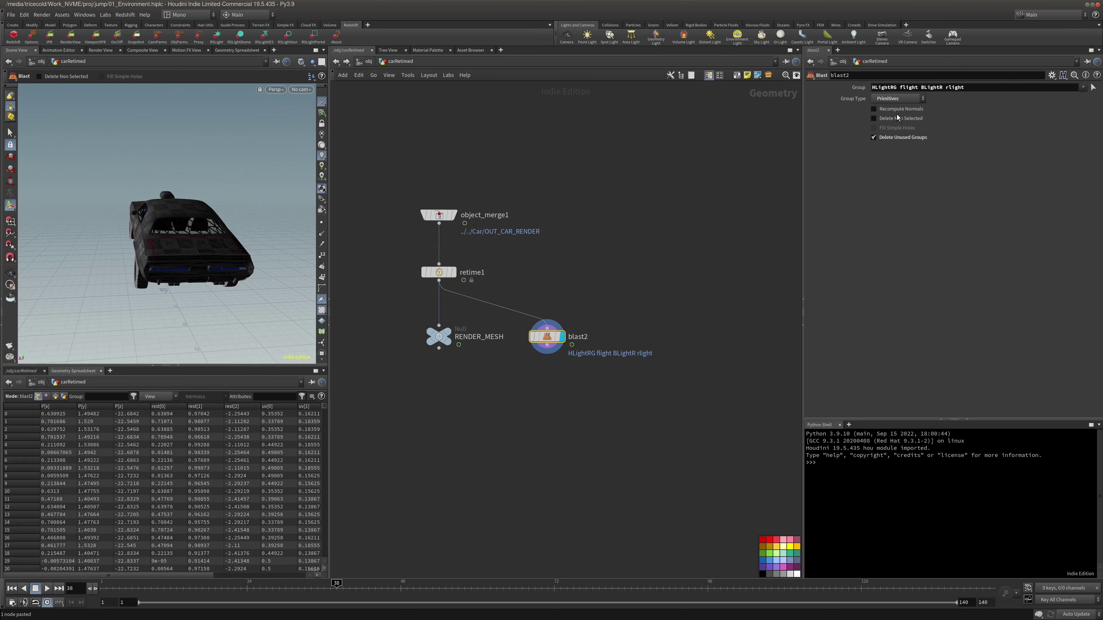
{"action": "left_click", "coordinate": [580, 337]}
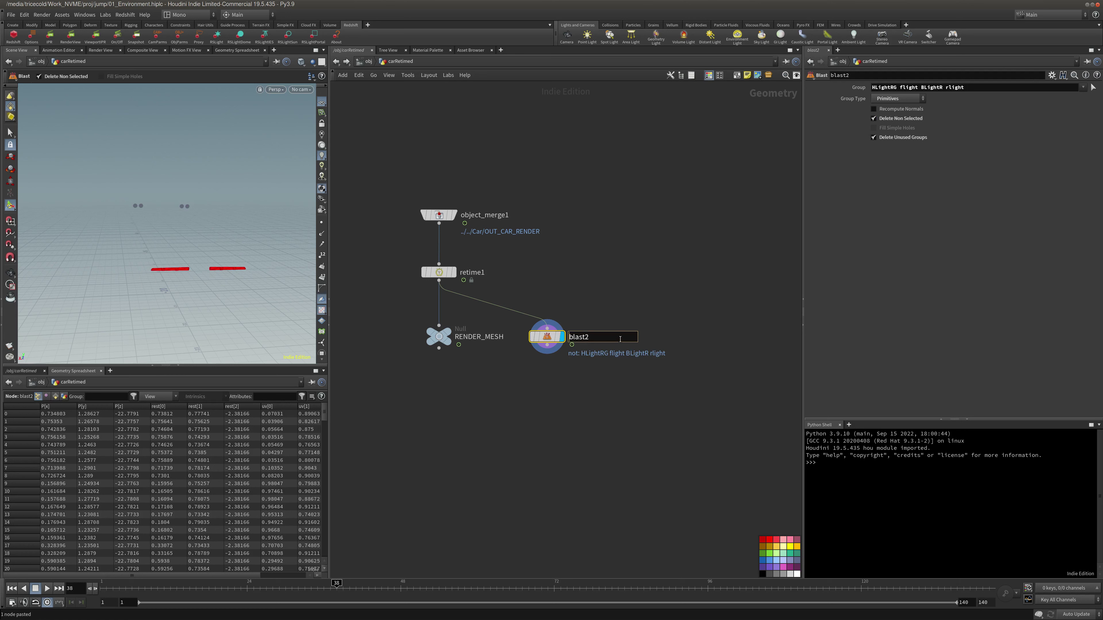
{"action": "left_click_drag", "start_coordinate": [618, 337], "coordinate": [114, 246]}
{"action": "type", "text": "KeepLight"}
{"action": "key", "text": "Return"}
{"action": "middle_click_drag", "start_coordinate": [600, 282], "coordinate": [591, 246]}
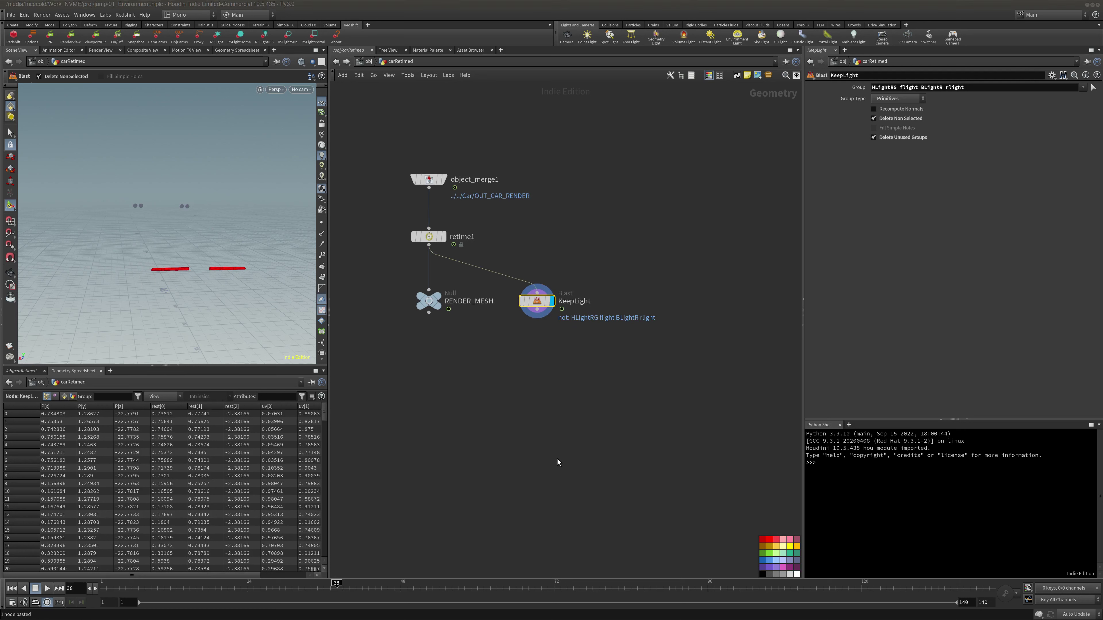
Paste the copied Blast, Pack and Attribute Create chains for the front and rear lights below KeepLight
{"action": "middle_click_drag", "start_coordinate": [560, 448], "coordinate": [494, 360]}
{"action": "key", "text": "ctrl+v"}
{"action": "key", "text": "ctrl+z"}
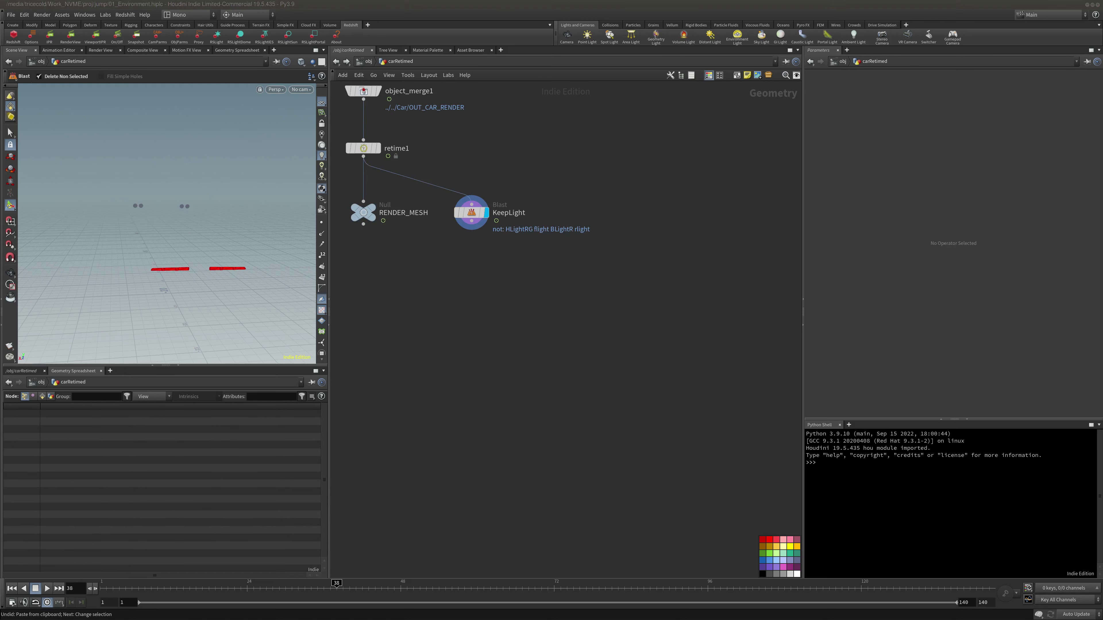
{"action": "key", "text": "ctrl+v"}
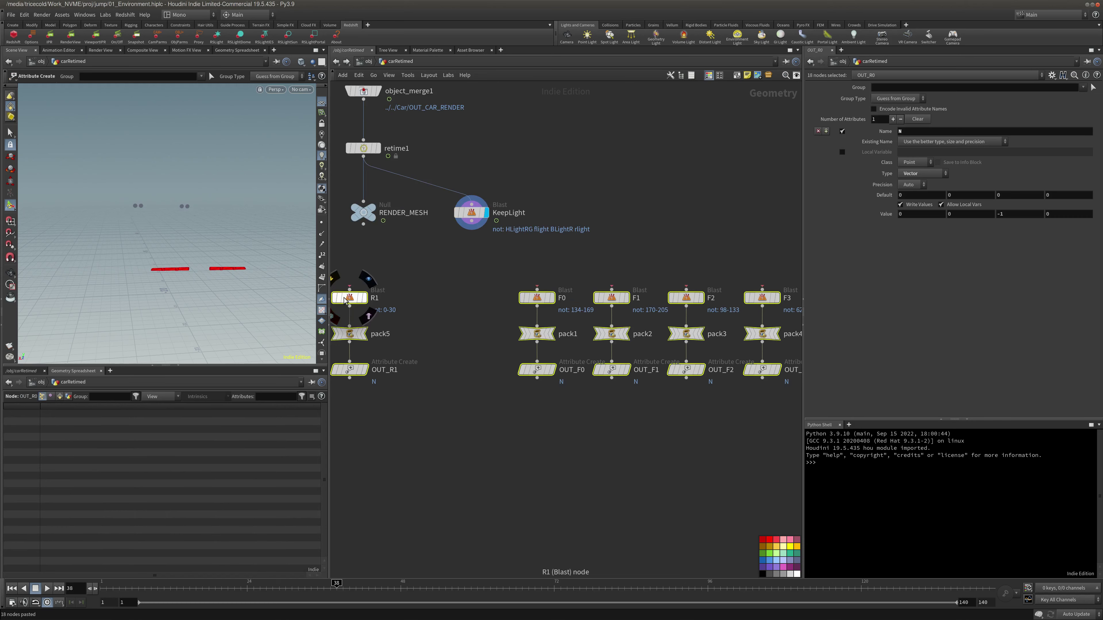
{"action": "left_click_drag", "start_coordinate": [353, 296], "coordinate": [566, 300]}
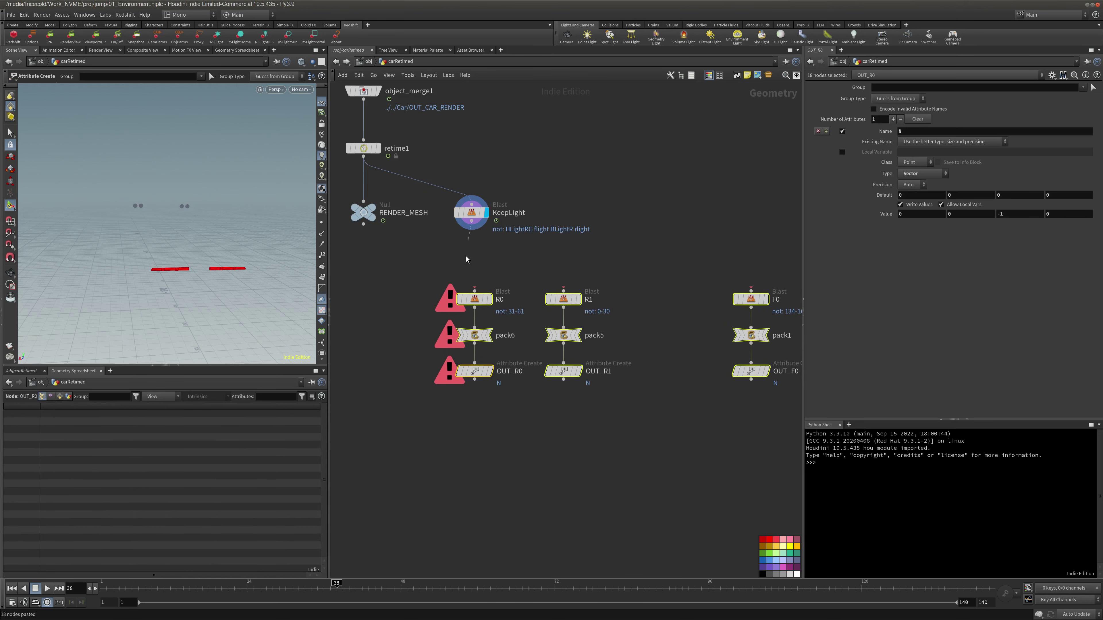
Connect R0 to KeepLight and align the R0, pack6 and OUT_R0 chain beneath it
{"action": "left_click", "coordinate": [474, 289]}
{"action": "left_click", "coordinate": [475, 299]}
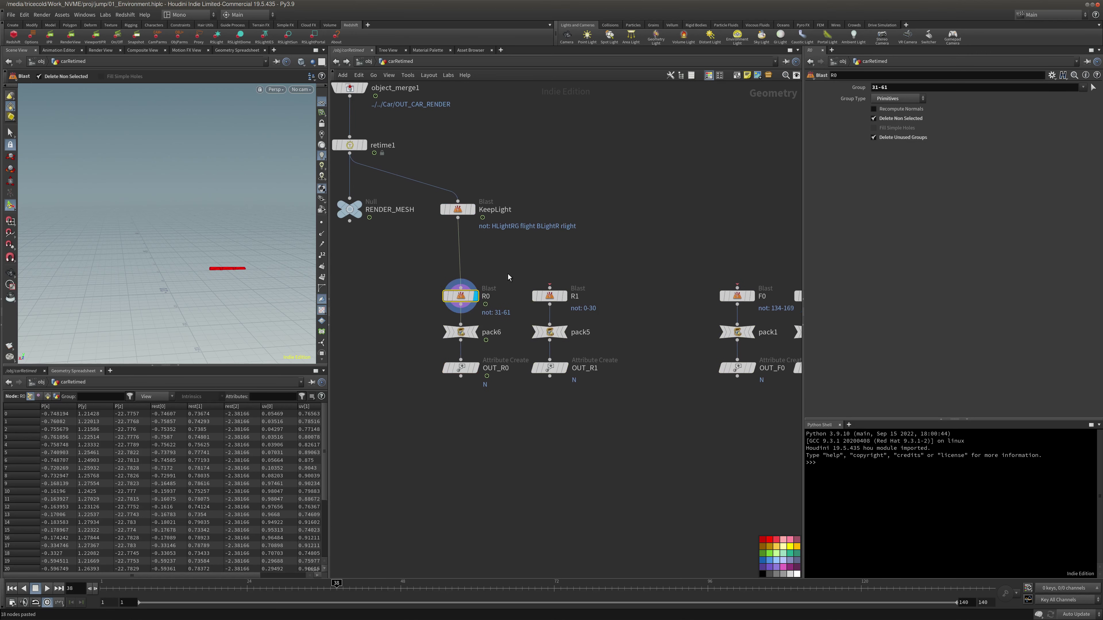
{"action": "left_click_drag", "start_coordinate": [513, 270], "coordinate": [423, 367]}
{"action": "left_click_drag", "start_coordinate": [463, 295], "coordinate": [459, 293]}
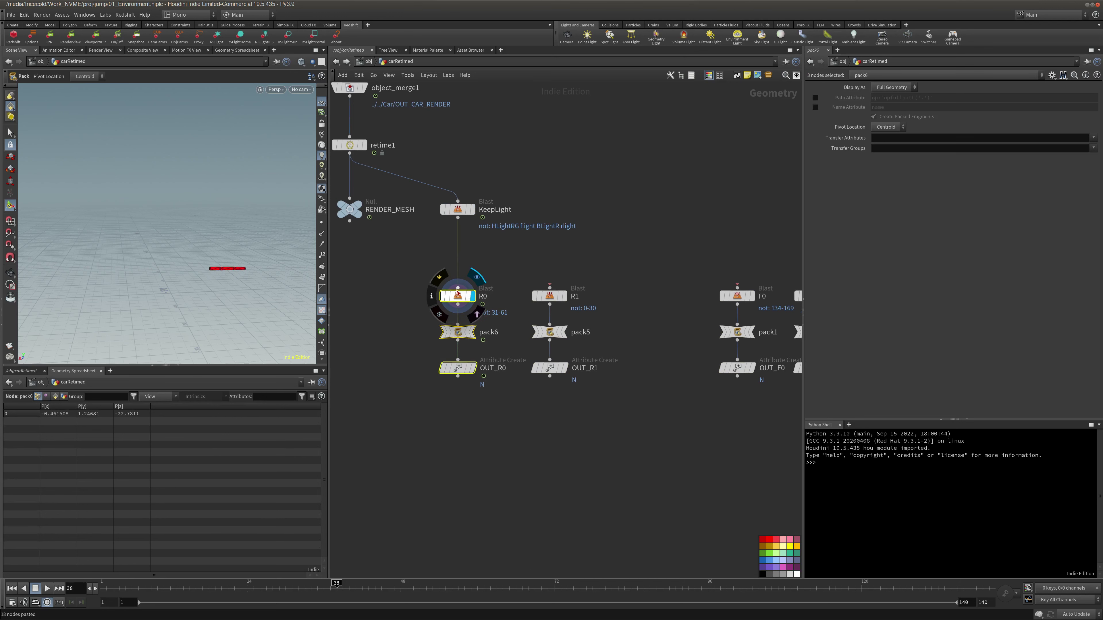
Inspect the outputs of pack6 and OUT_R0, including the point's normal direction and the taillight in the viewport
{"action": "left_click", "coordinate": [459, 332]}
{"action": "middle_click", "coordinate": [459, 334]}
{"action": "left_click", "coordinate": [457, 369]}
{"action": "middle_click", "coordinate": [457, 373]}
{"action": "key", "text": "space+g"}
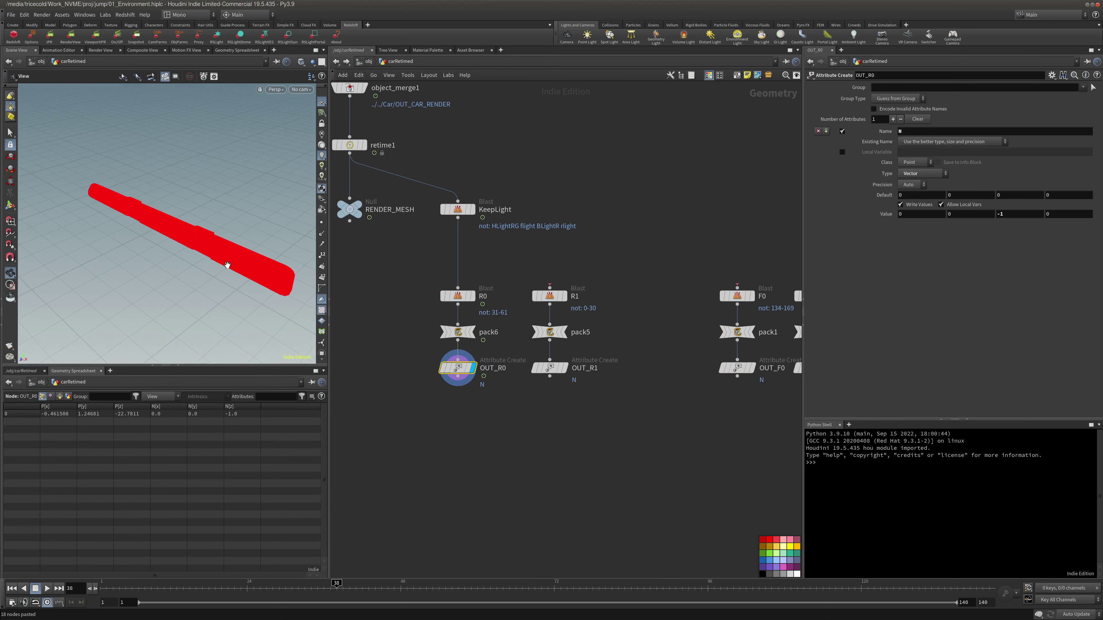
{"action": "left_click_drag", "start_coordinate": [227, 265], "coordinate": [300, 239]}
{"action": "scroll", "coordinate": [300, 243], "scroll_direction": "up", "scroll_amount": 2}
{"action": "scroll", "coordinate": [299, 244], "scroll_direction": "down", "scroll_amount": 4}
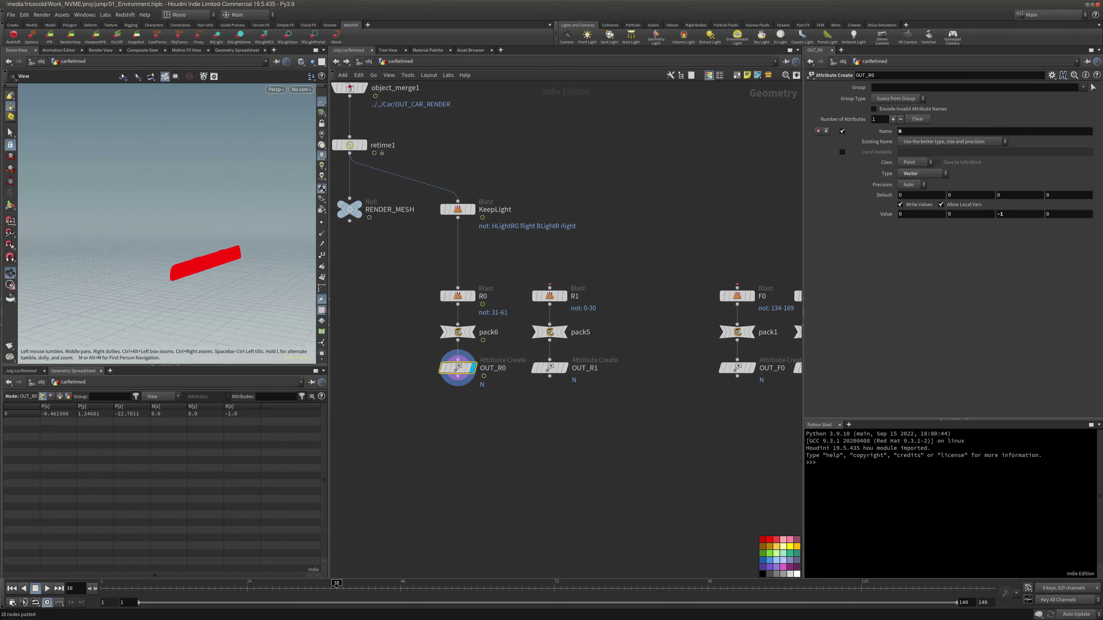
{"action": "scroll", "coordinate": [156, 252], "scroll_direction": "down", "scroll_amount": 3}
{"action": "key", "text": "Return"}
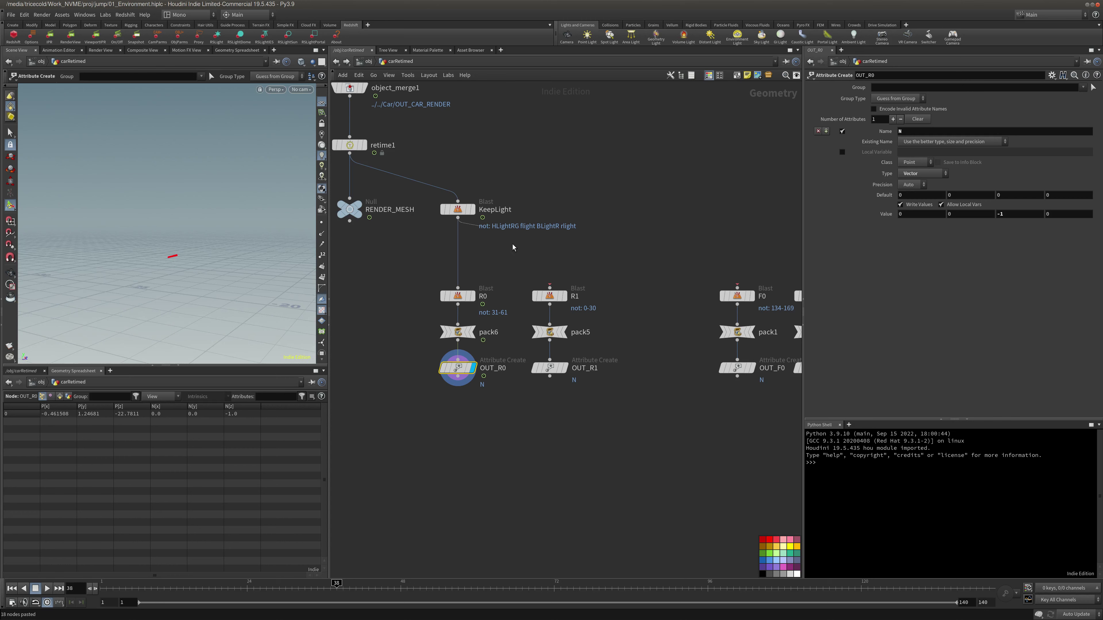
Connect R1, F0, F1, F2 and F3 to KeepLight and center KeepLight above the six light branches
{"action": "left_click", "coordinate": [550, 288]}
{"action": "middle_click_drag", "start_coordinate": [601, 284], "coordinate": [561, 285]}
{"action": "left_click", "coordinate": [417, 220]}
{"action": "left_click", "coordinate": [697, 288]}
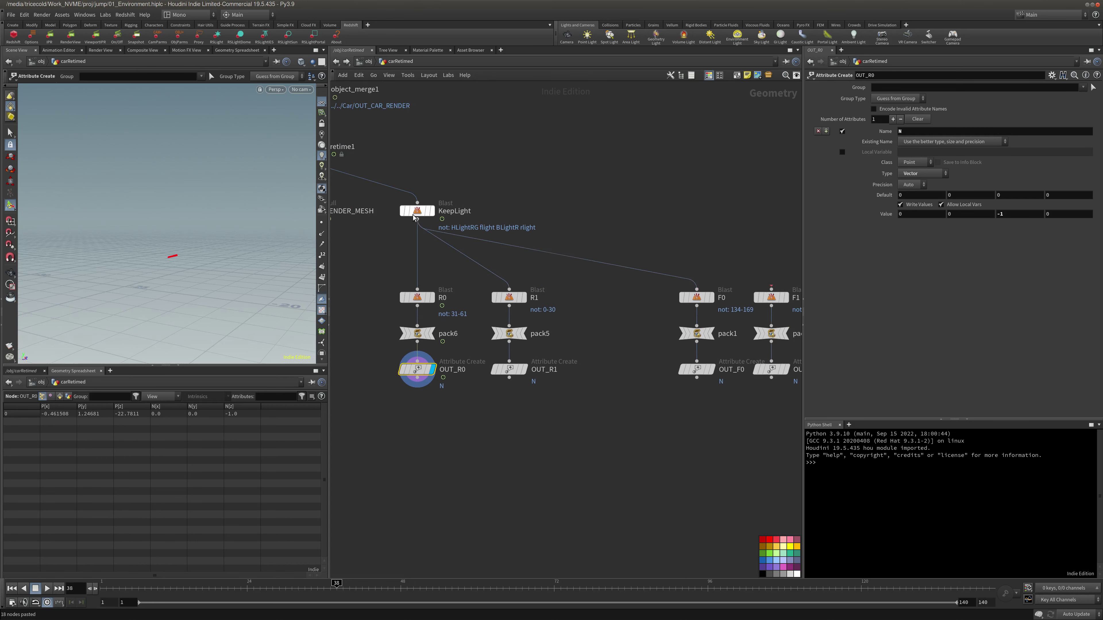
{"action": "left_click", "coordinate": [416, 217]}
{"action": "scroll", "coordinate": [694, 269], "scroll_direction": "down", "scroll_amount": 3}
{"action": "left_click", "coordinate": [650, 270]}
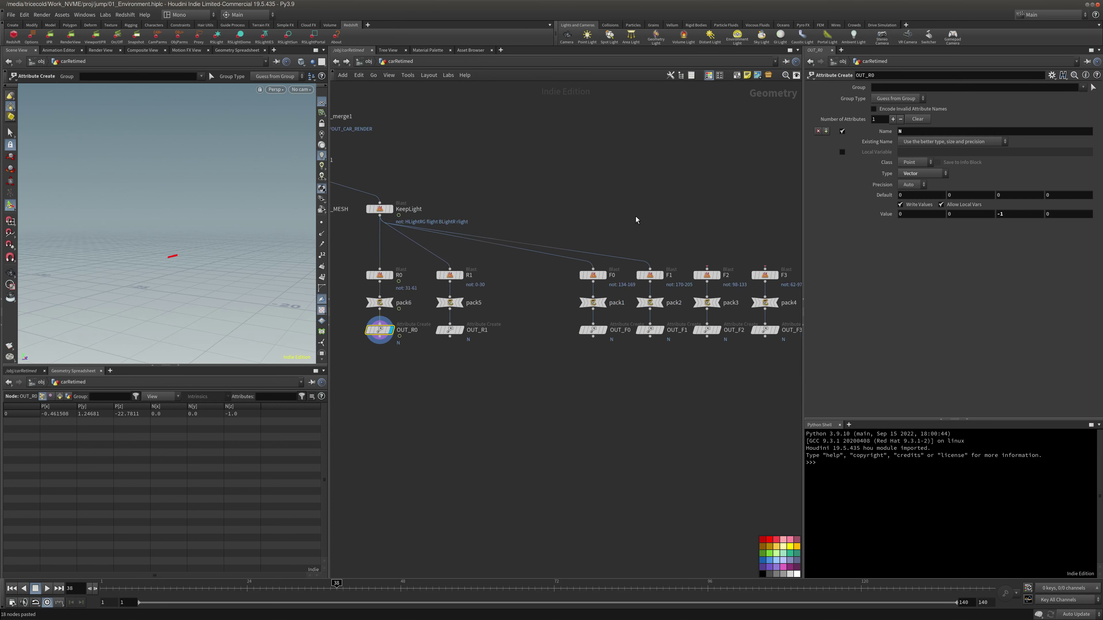
{"action": "scroll", "coordinate": [530, 300], "scroll_direction": "down", "scroll_amount": 3}
{"action": "left_click", "coordinate": [416, 237]}
{"action": "left_click", "coordinate": [665, 277]}
{"action": "left_click", "coordinate": [710, 277]}
{"action": "left_click_drag", "start_coordinate": [415, 235], "coordinate": [515, 233]}
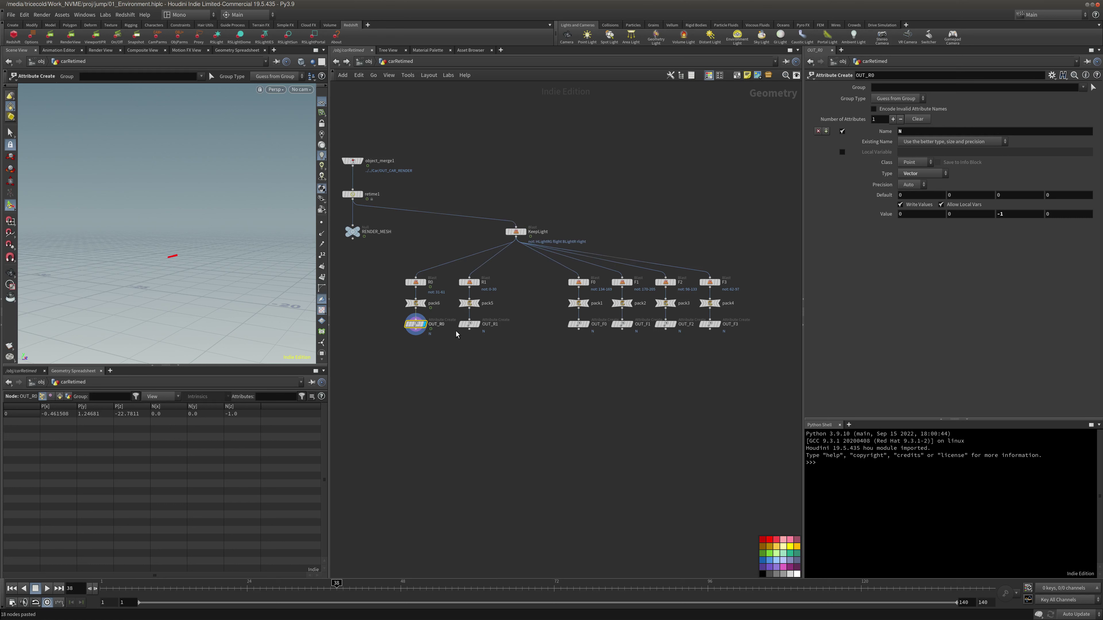
Check the packed points and normals of the remaining OUT light nodes through OUT_F3, and return to object level
{"action": "left_click", "coordinate": [469, 324]}
{"action": "left_click", "coordinate": [579, 324]}
{"action": "left_click", "coordinate": [666, 324]}
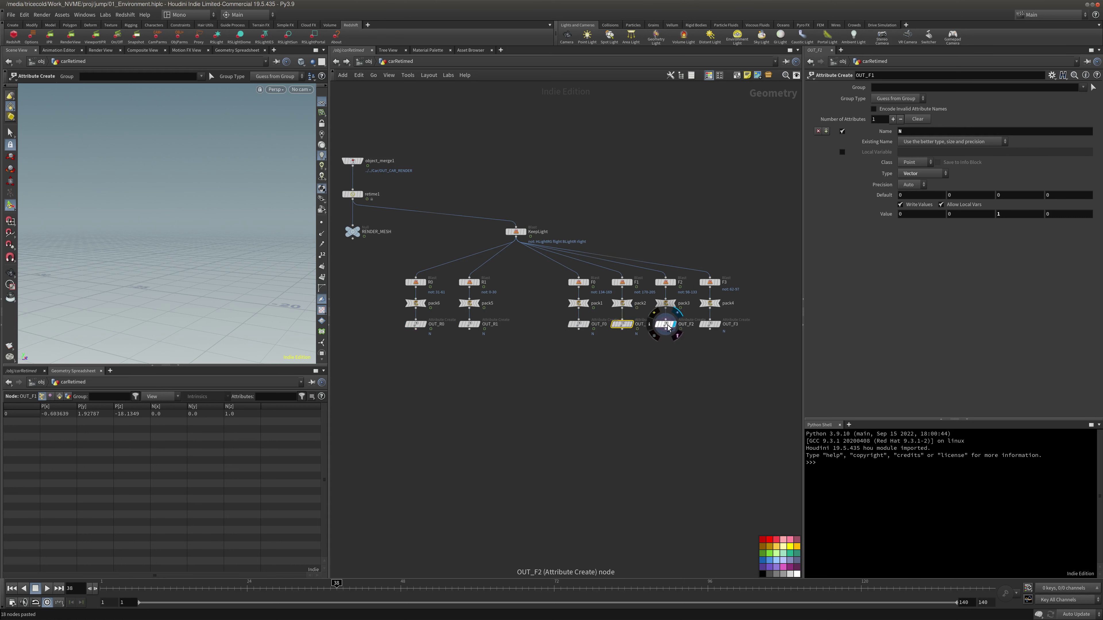
{"action": "left_click", "coordinate": [709, 325]}
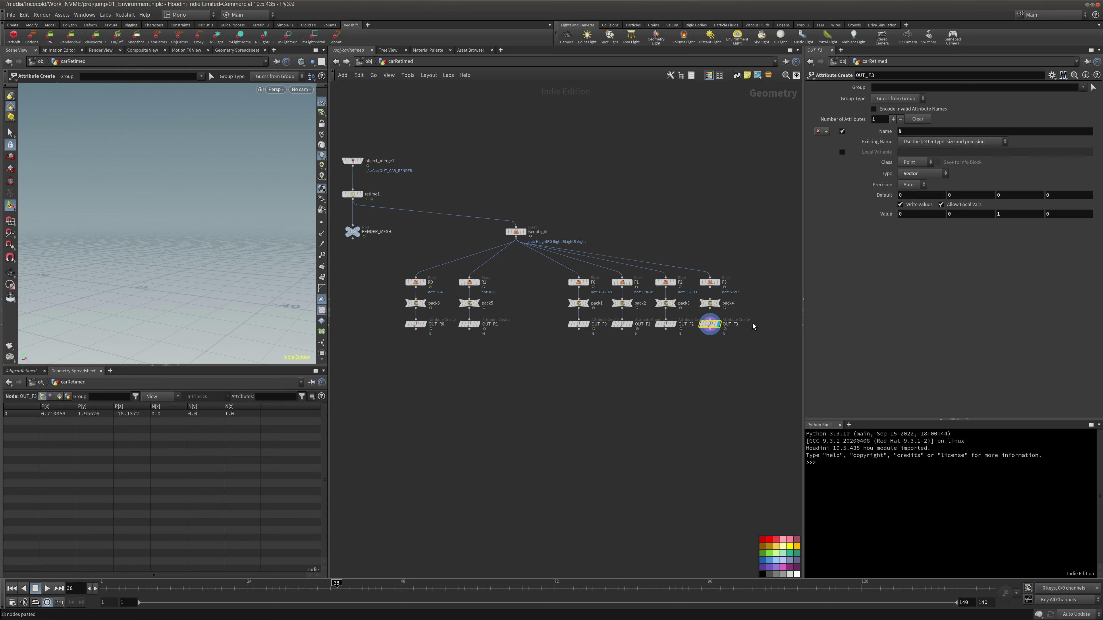
{"action": "left_click_drag", "start_coordinate": [680, 327], "coordinate": [363, 361]}
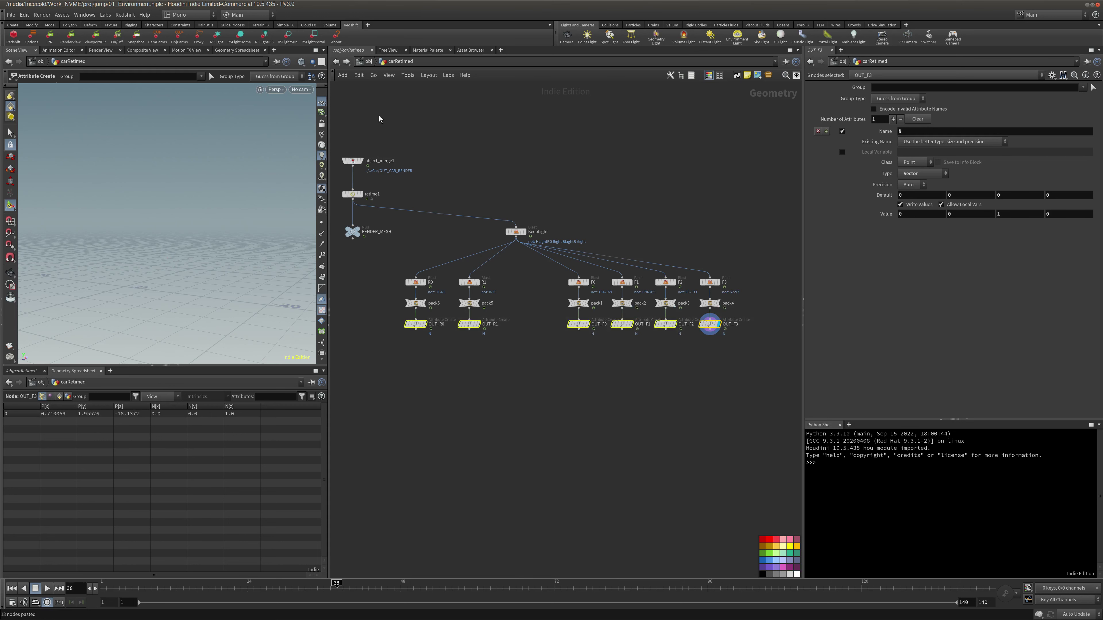
{"action": "left_click", "coordinate": [368, 61]}
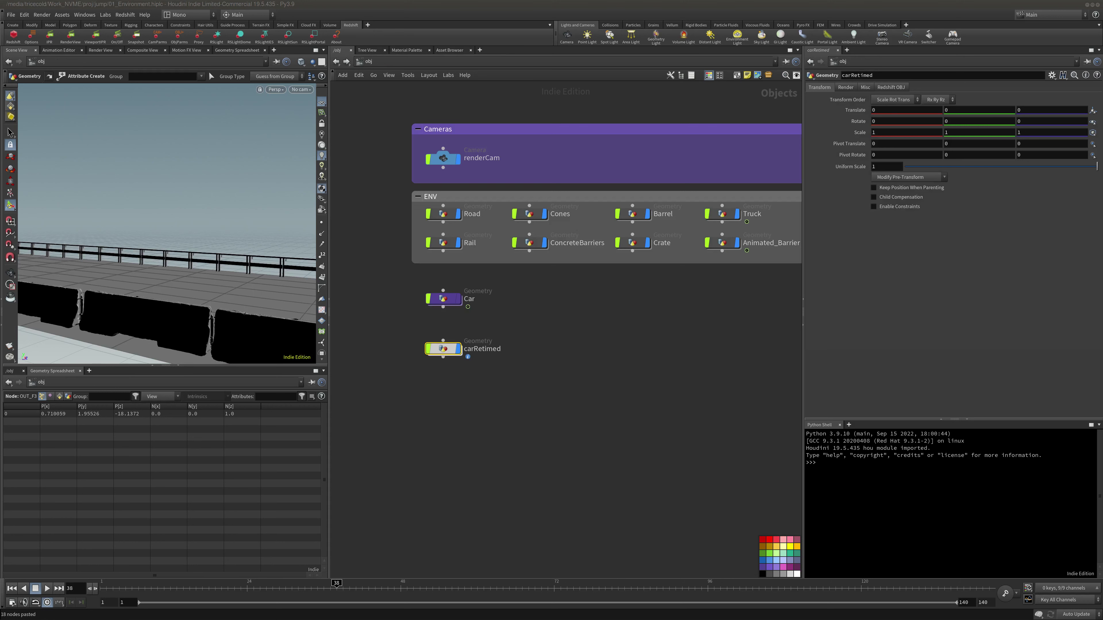
{"action": "mouse_move", "coordinate": [518, 366]}
{"action": "middle_mouse_down"}
{"action": "mouse_move", "coordinate": [555, 359]}
{"action": "mouse_move", "coordinate": [528, 350]}
{"action": "middle_mouse_up"}
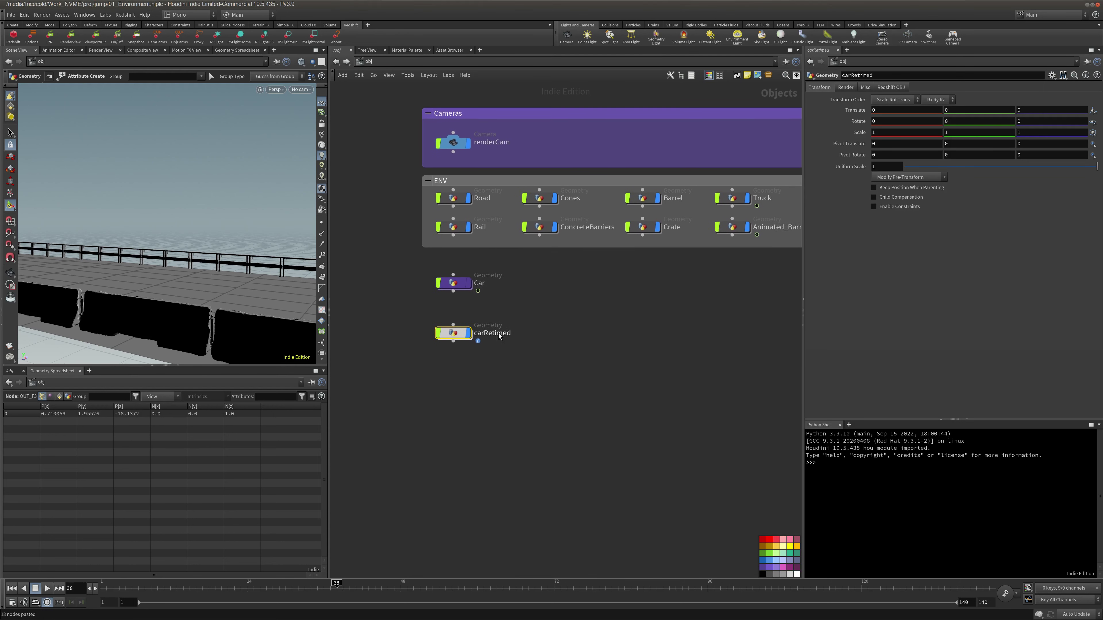
Set RENDER_MESH as the displayed node inside carRetimed and return to object level
{"action": "key", "text": "space+g"}
{"action": "left_click_drag", "start_coordinate": [200, 204], "coordinate": [134, 191]}
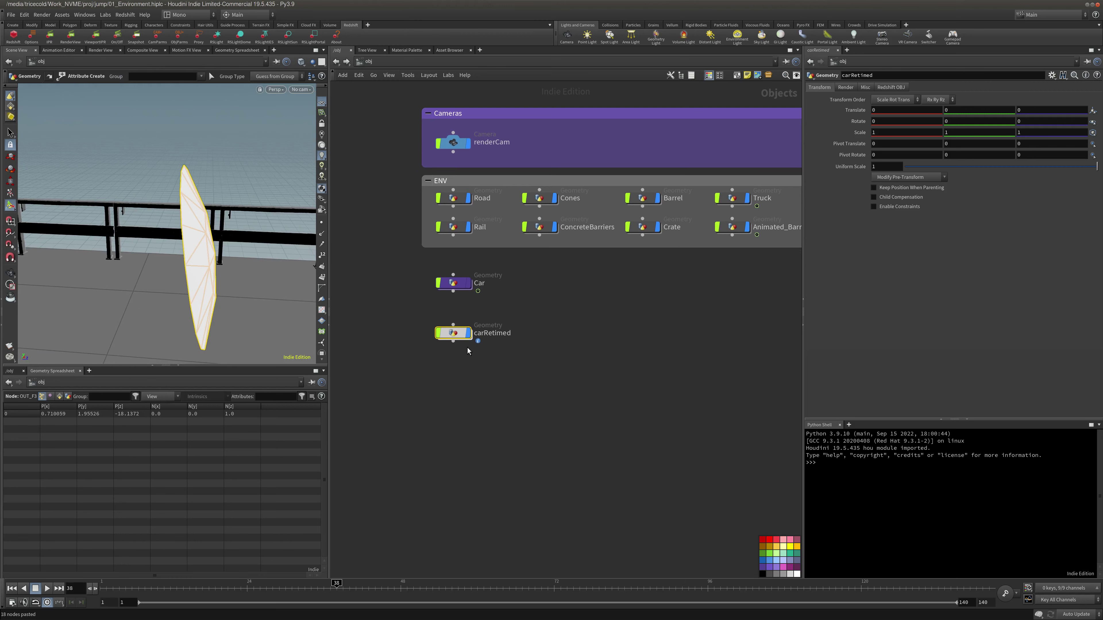
{"action": "double_click", "coordinate": [460, 335]}
{"action": "left_click", "coordinate": [353, 232]}
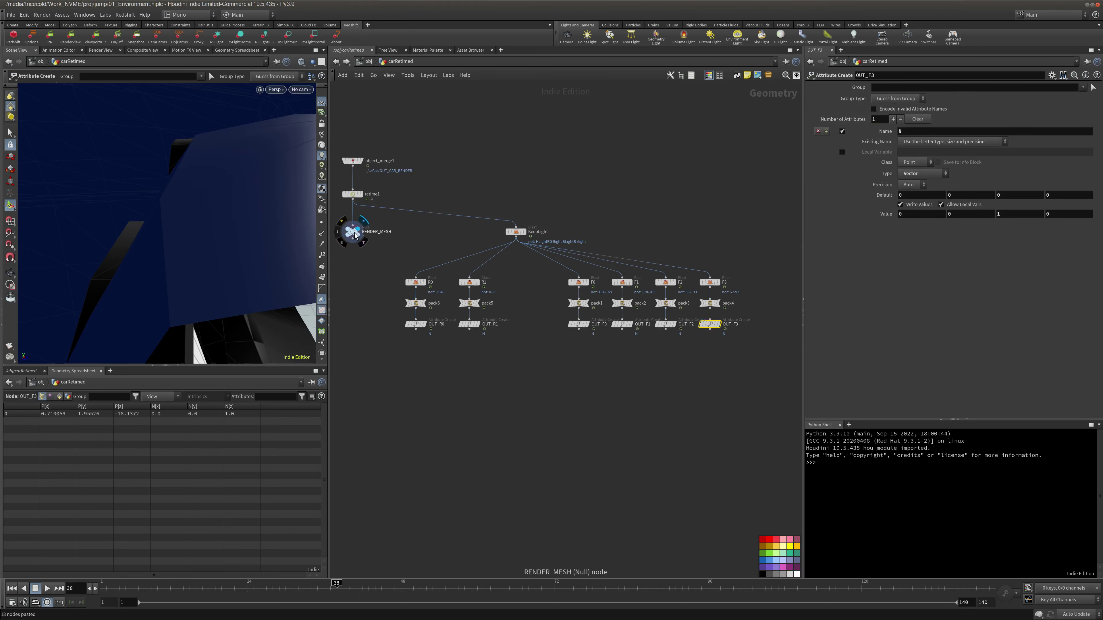
{"action": "left_click", "coordinate": [363, 63]}
{"action": "left_click", "coordinate": [433, 304]}
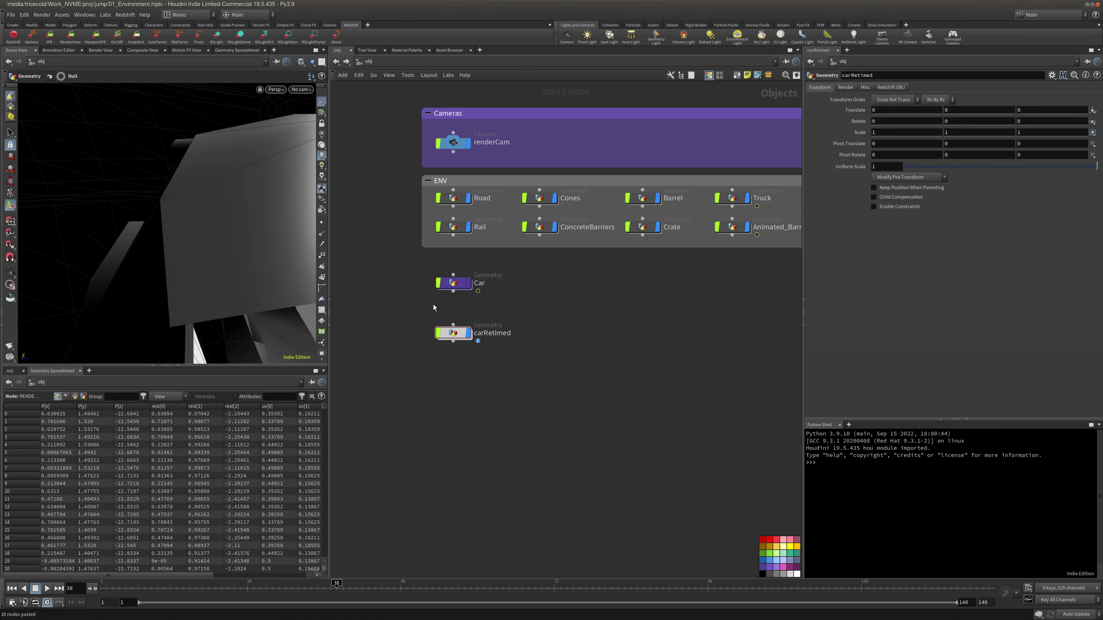
Paste the light rig with null1, null2, lights F0 to F3 and taillights R0 and R1 below carRetimed
{"action": "right_click_drag", "start_coordinate": [143, 250], "coordinate": [187, 254]}
{"action": "middle_click_drag", "start_coordinate": [187, 253], "coordinate": [261, 237]}
{"action": "left_click_drag", "start_coordinate": [260, 237], "coordinate": [221, 212]}
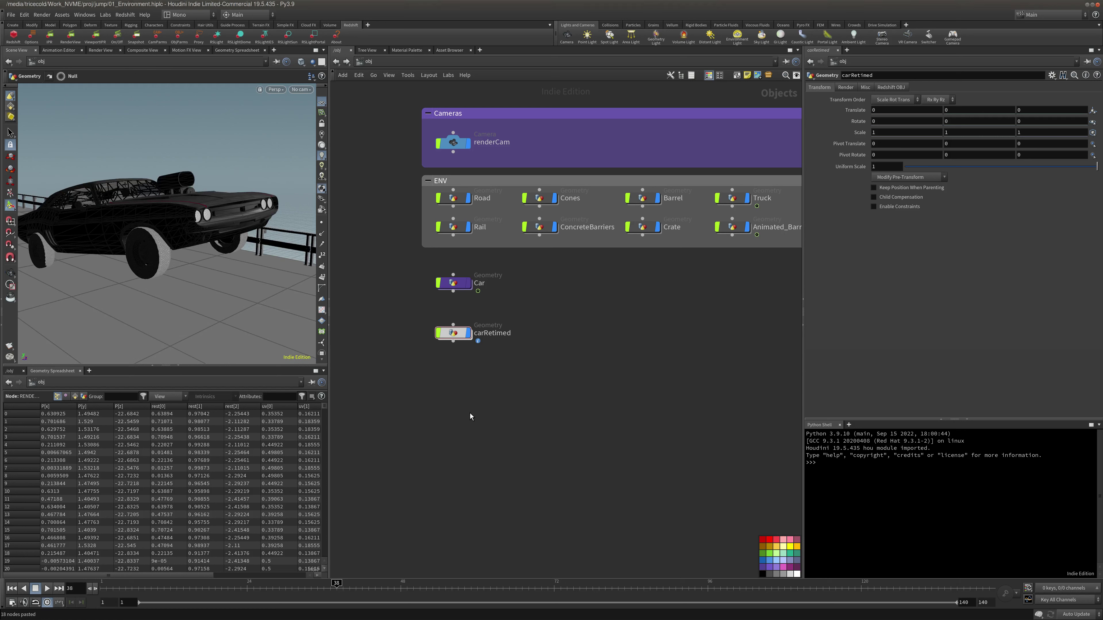
{"action": "key", "text": "ctrl+v"}
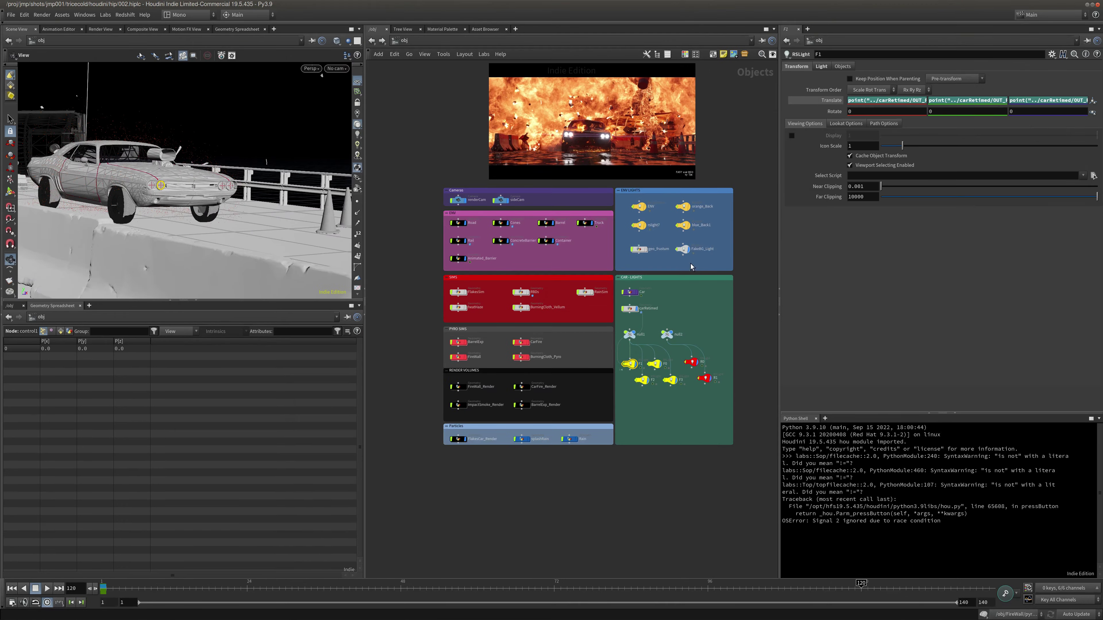
In the hip/002 shot scene, examine headlights F0, F2 and F3 and where they sit on the car's front
{"action": "scroll", "coordinate": [704, 329], "scroll_direction": "up", "scroll_amount": 10}
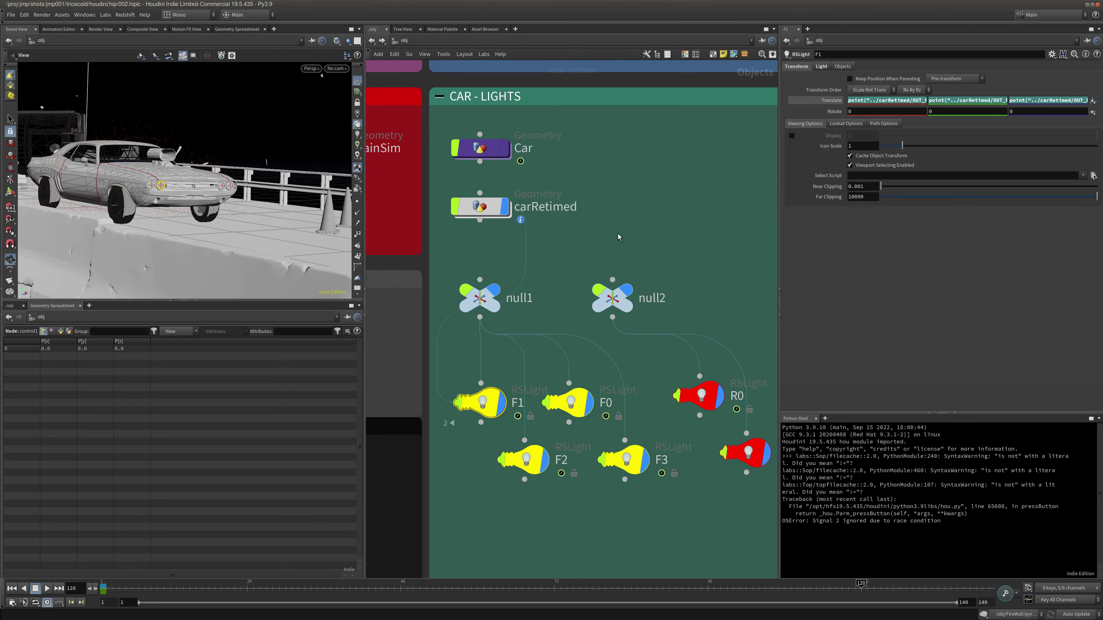
{"action": "left_click", "coordinate": [569, 402]}
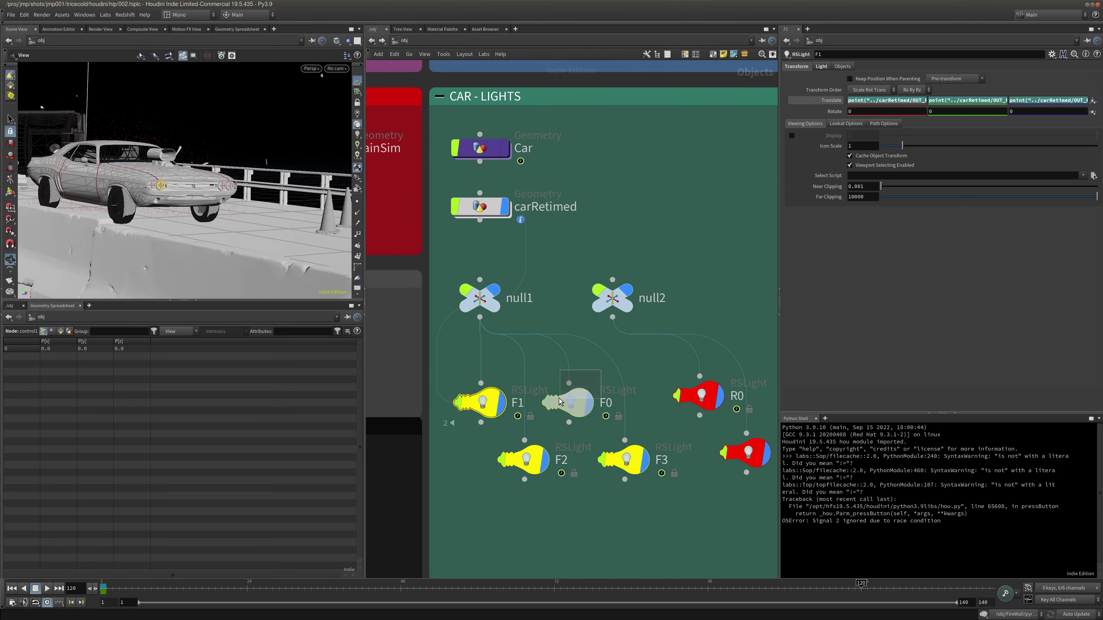
{"action": "left_click", "coordinate": [532, 462]}
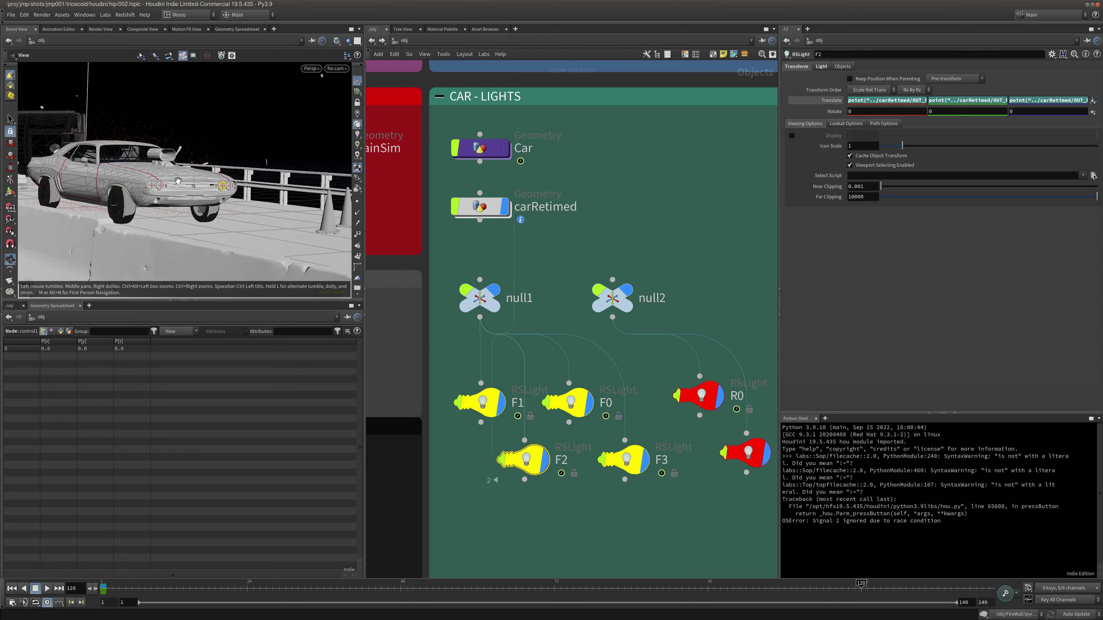
{"action": "right_click_drag", "start_coordinate": [179, 180], "coordinate": [284, 175]}
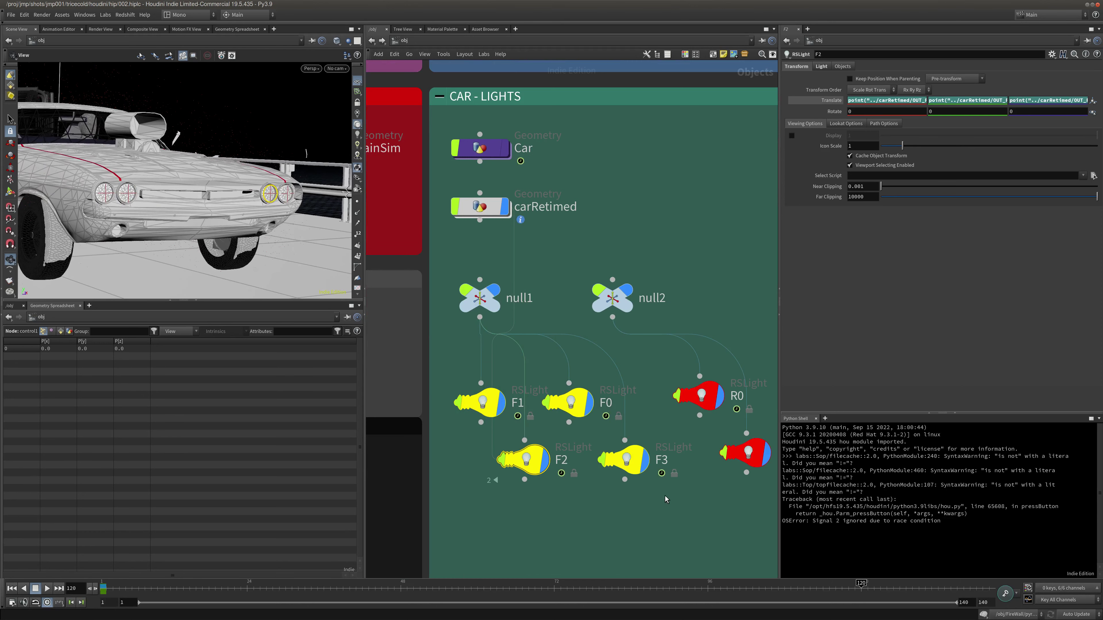
{"action": "left_click", "coordinate": [625, 460]}
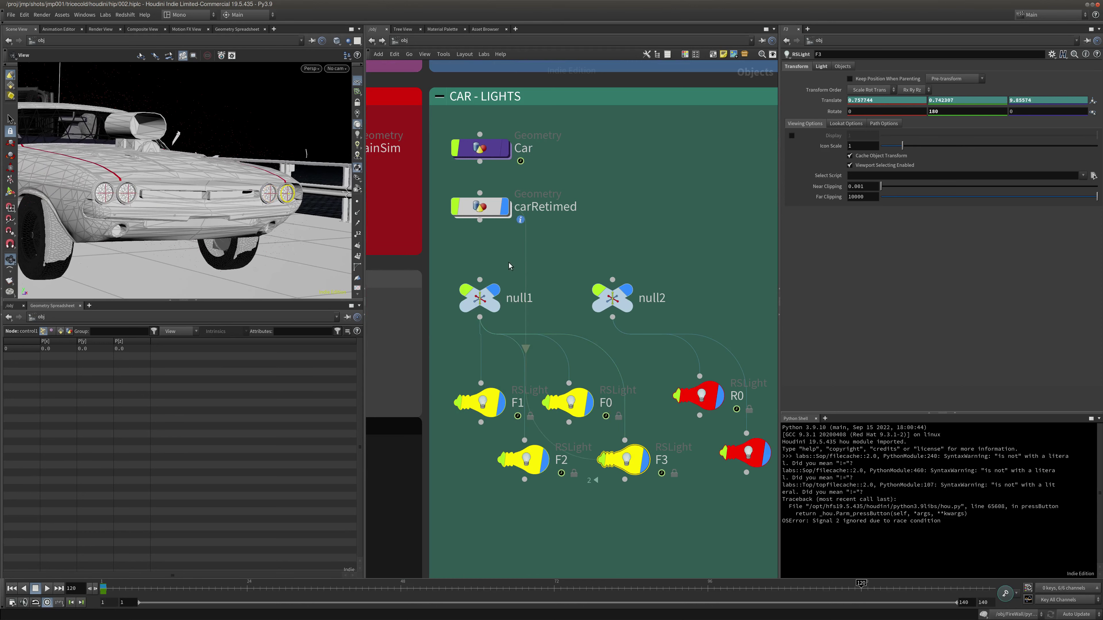
Try offsetting the headlights by setting null1's Z translation to 0.12, and restore it to 0.02
{"action": "left_click", "coordinate": [481, 298]}
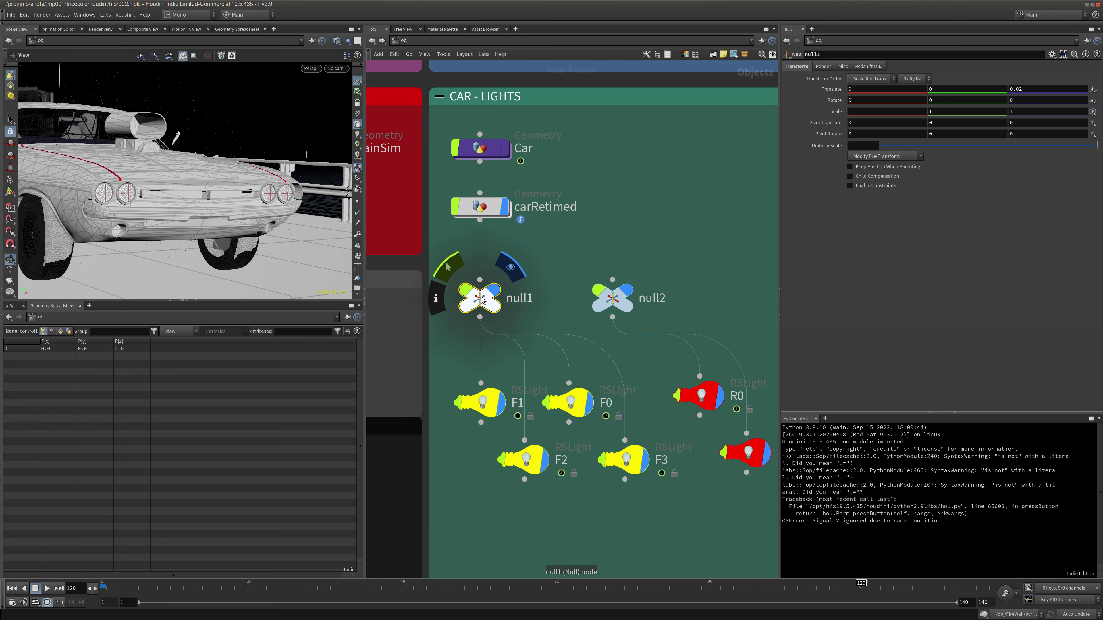
{"action": "middle_click_drag", "start_coordinate": [1036, 89], "coordinate": [1041, 96]}
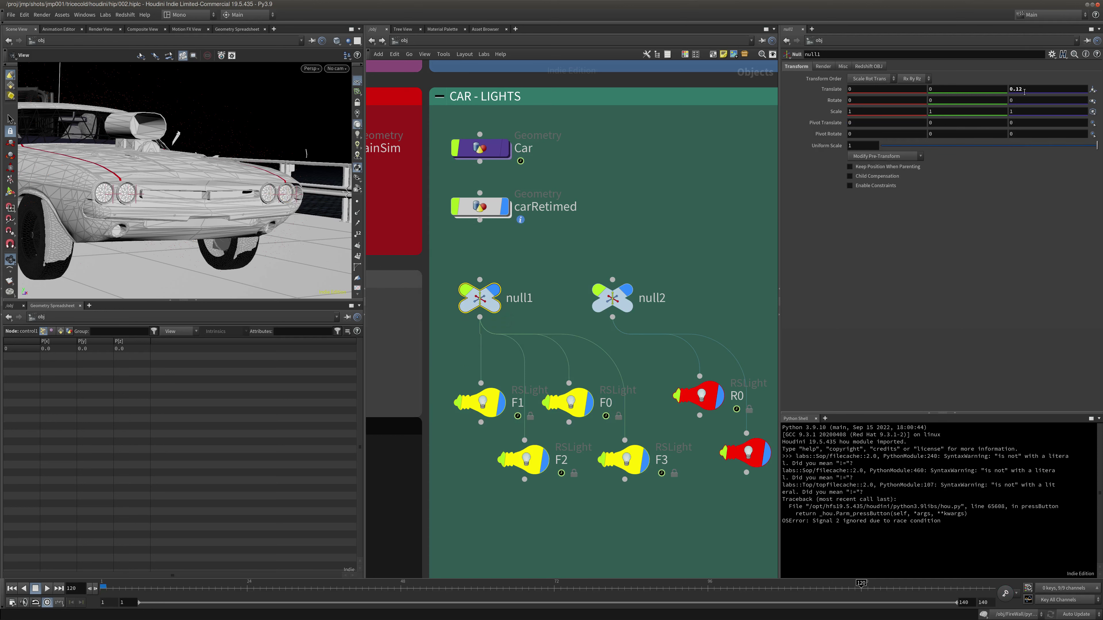
{"action": "left_click", "coordinate": [1017, 88]}
{"action": "key", "text": "BackSpace"}
{"action": "type", "text": "0"}
{"action": "key", "text": "Return"}
Select light F1 and examine its full Translate point() expressions in a widened parameter area
{"action": "left_click", "coordinate": [480, 402]}
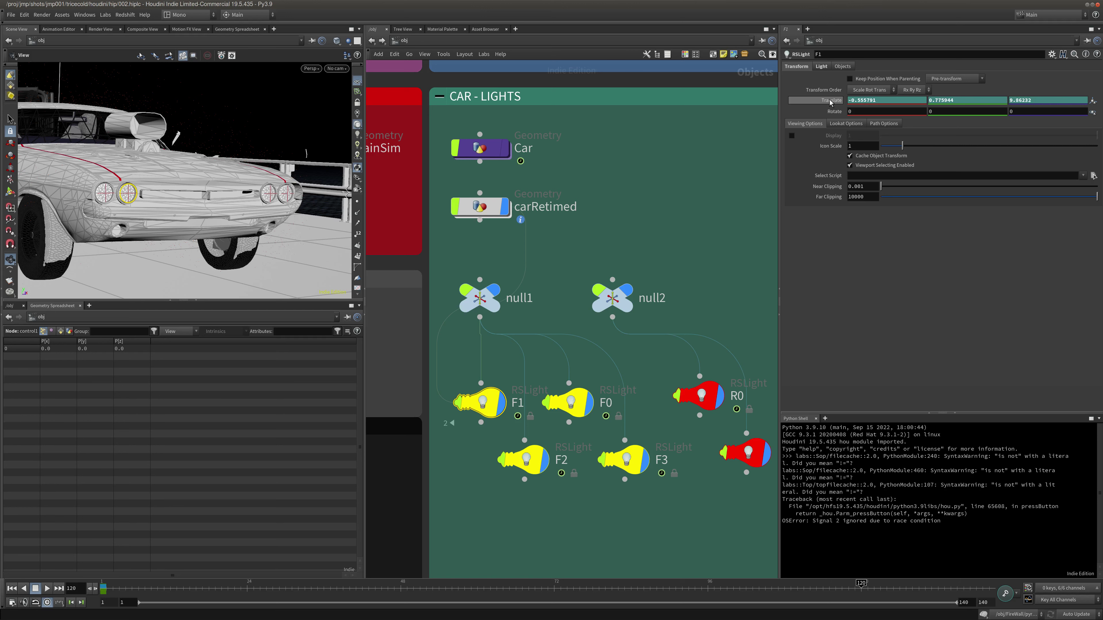
{"action": "left_click_drag", "start_coordinate": [779, 120], "coordinate": [600, 135]}
{"action": "scroll", "coordinate": [557, 152], "scroll_direction": "down", "scroll_amount": 1}
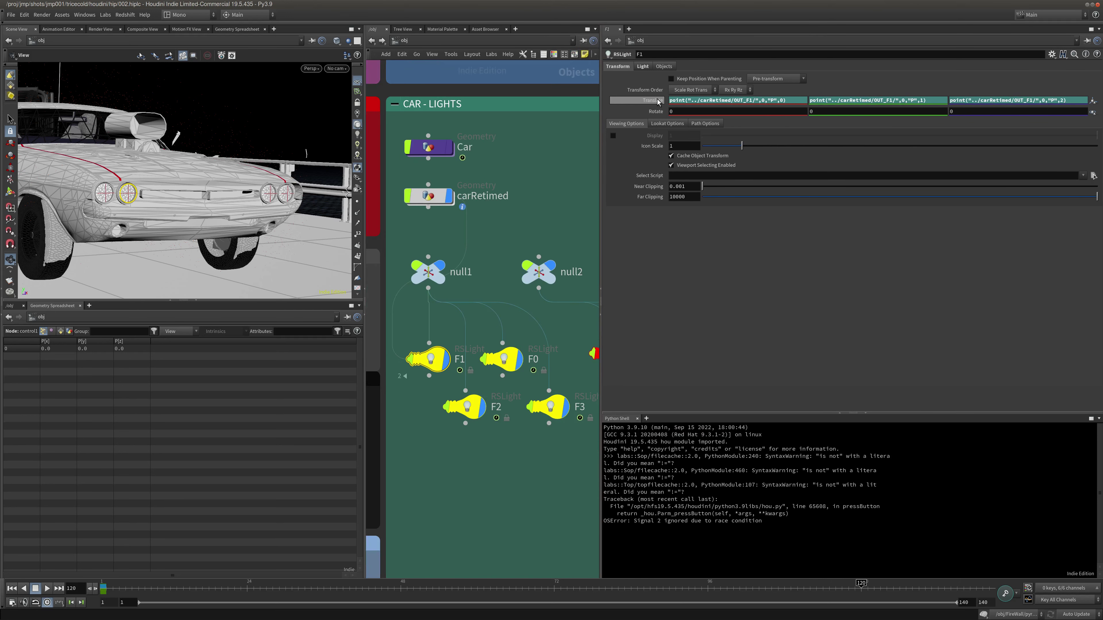
{"action": "left_click", "coordinate": [707, 100]}
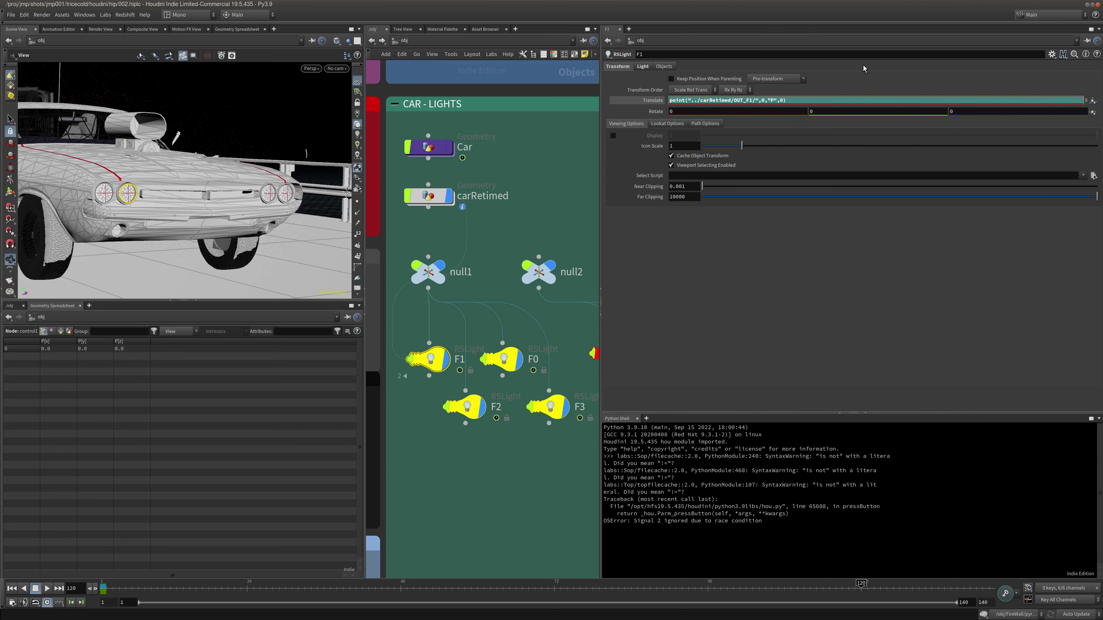
{"action": "left_click", "coordinate": [569, 135]}
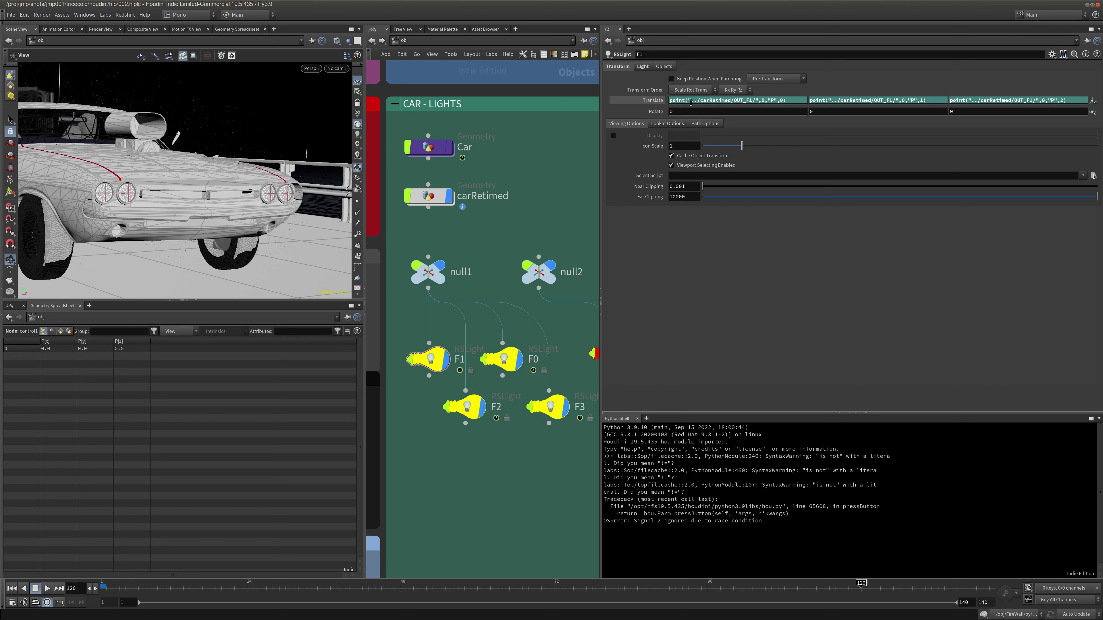
Start a point( expression in F1's X rotation to read the function's help, and revert Rotate to its defaults
{"action": "key", "text": "BackSpace"}
{"action": "type", "text": "point("}
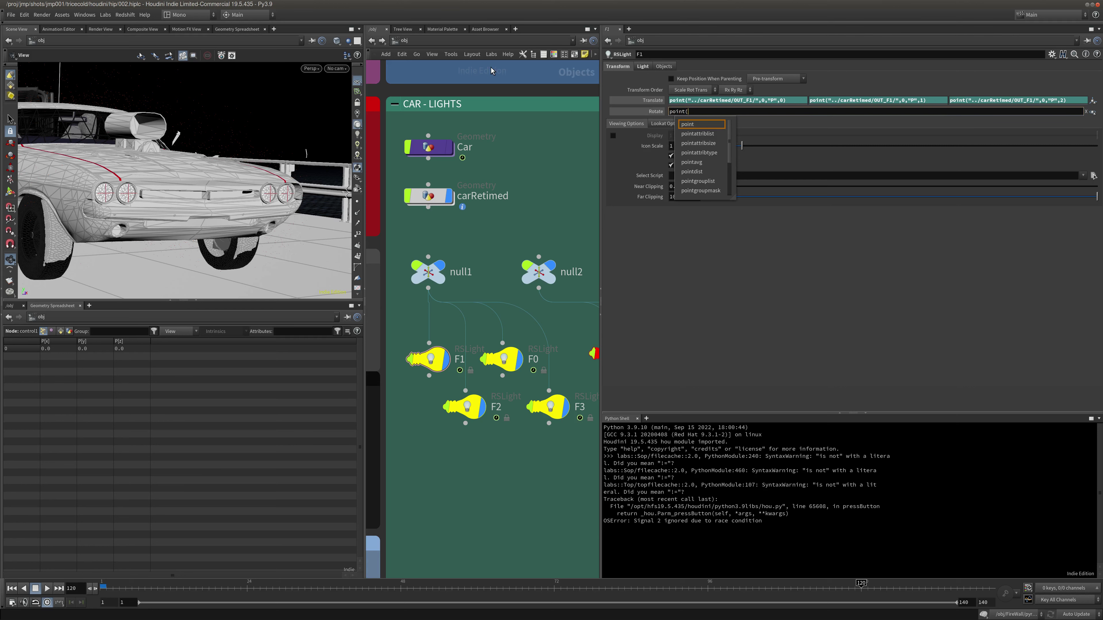
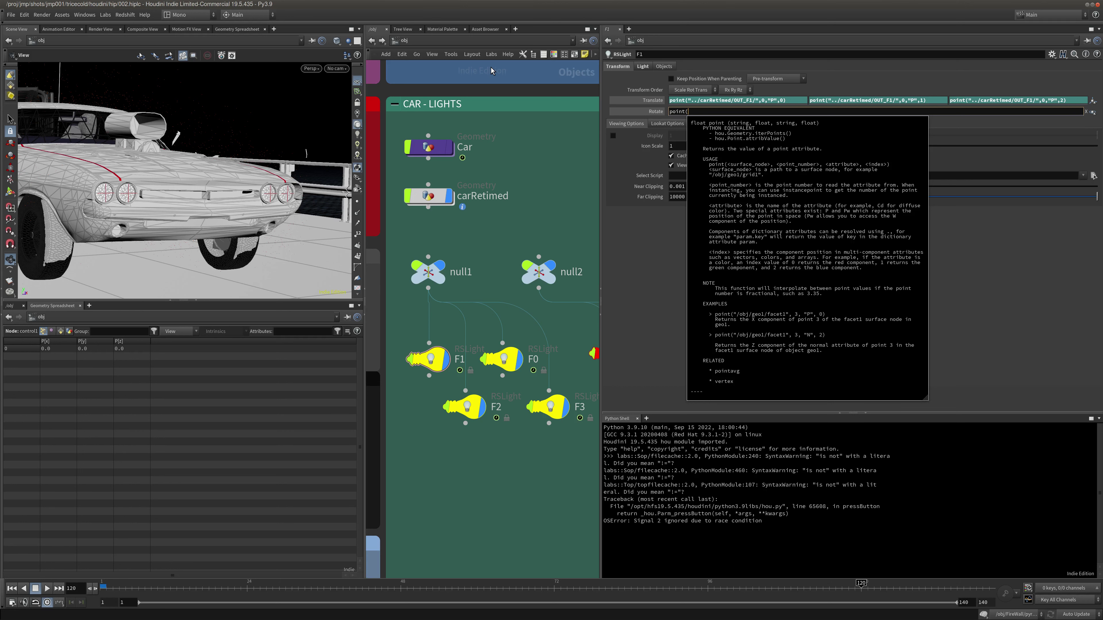
{"action": "key", "text": "Return"}
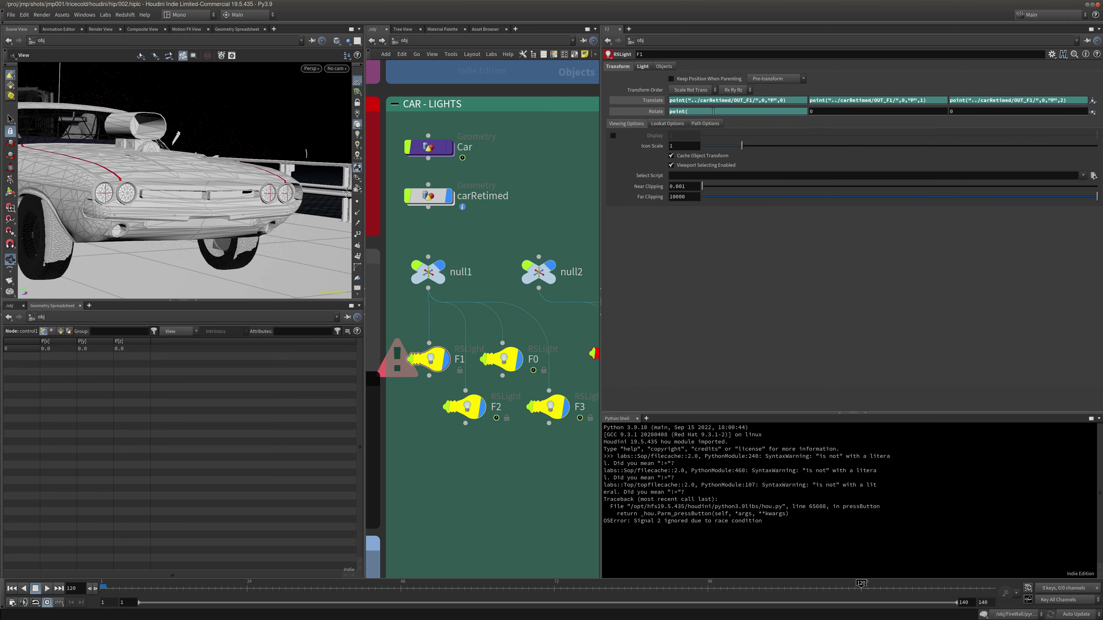
{"action": "right_click", "coordinate": [640, 112]}
{"action": "left_click", "coordinate": [695, 216]}
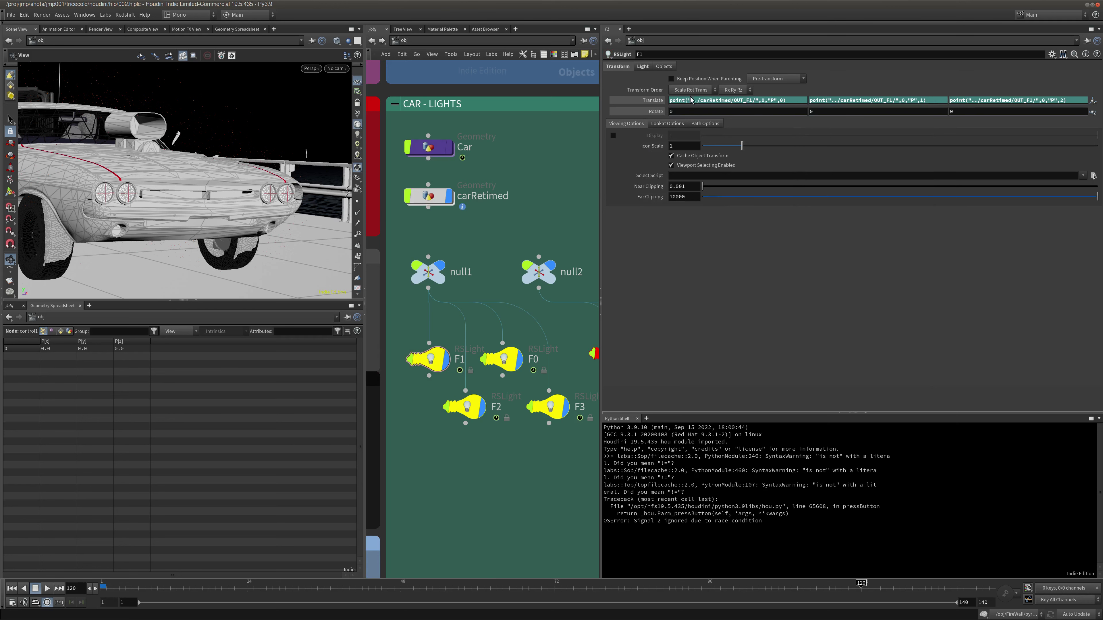
Open carRetimed, examine OUT_F1's point position values and show its headlight geometry in the viewport
{"action": "double_click", "coordinate": [428, 196]}
{"action": "scroll", "coordinate": [451, 381], "scroll_direction": "up", "scroll_amount": 6}
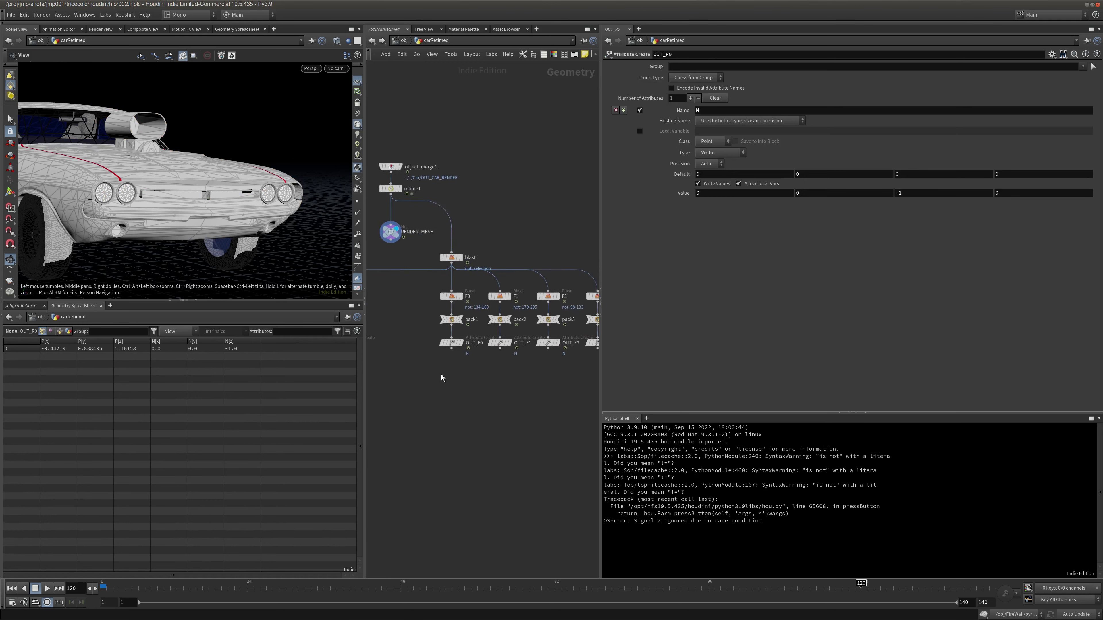
{"action": "left_click", "coordinate": [476, 350]}
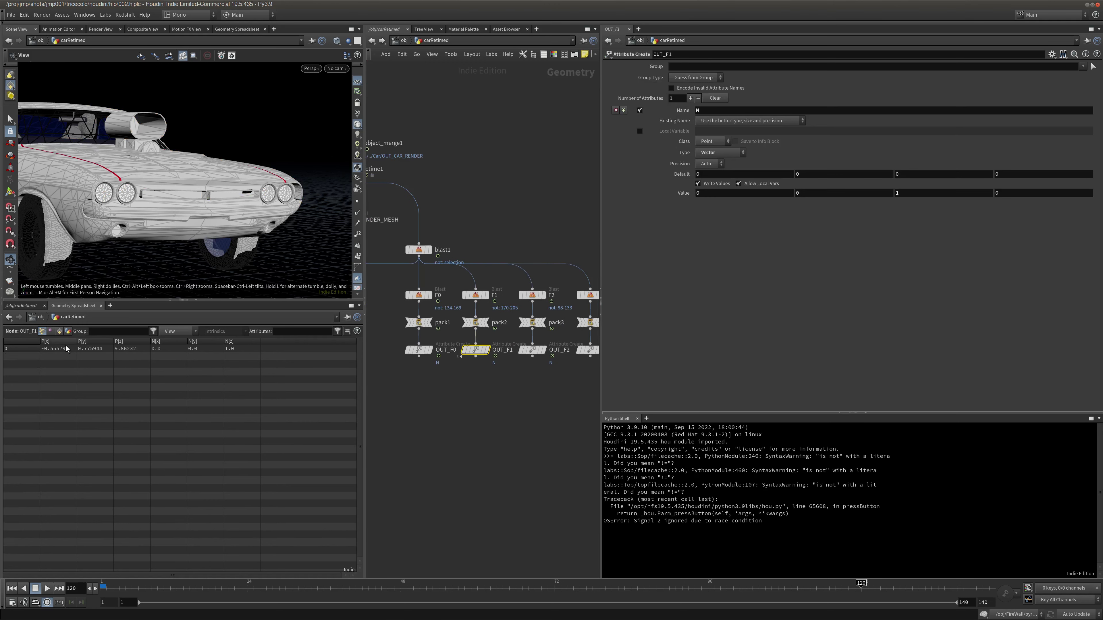
{"action": "left_click", "coordinate": [142, 352]}
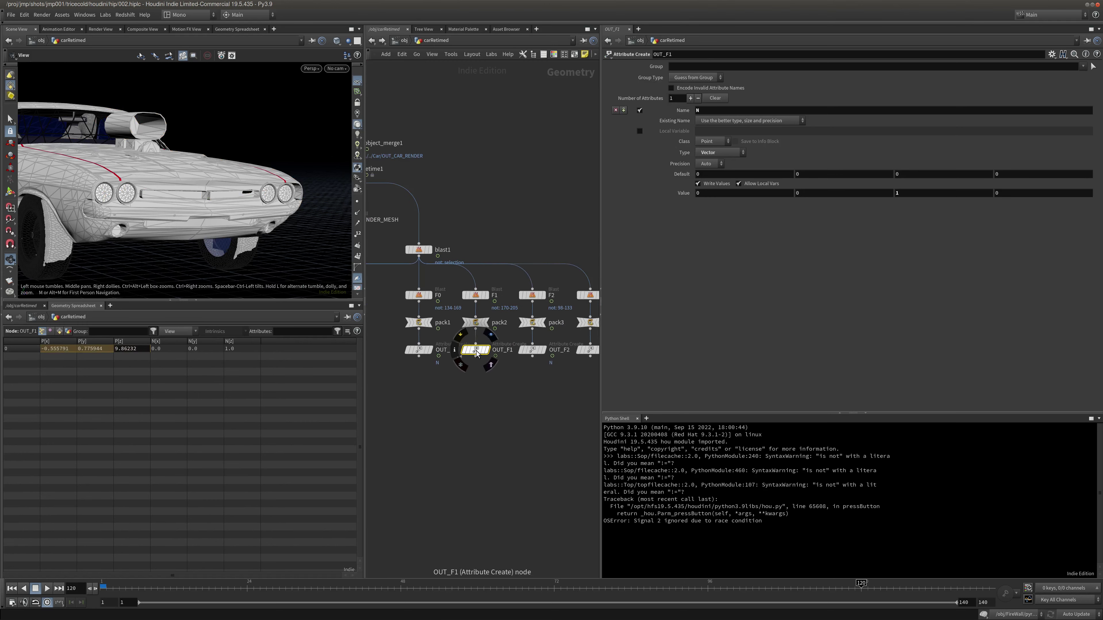
{"action": "left_click", "coordinate": [489, 351]}
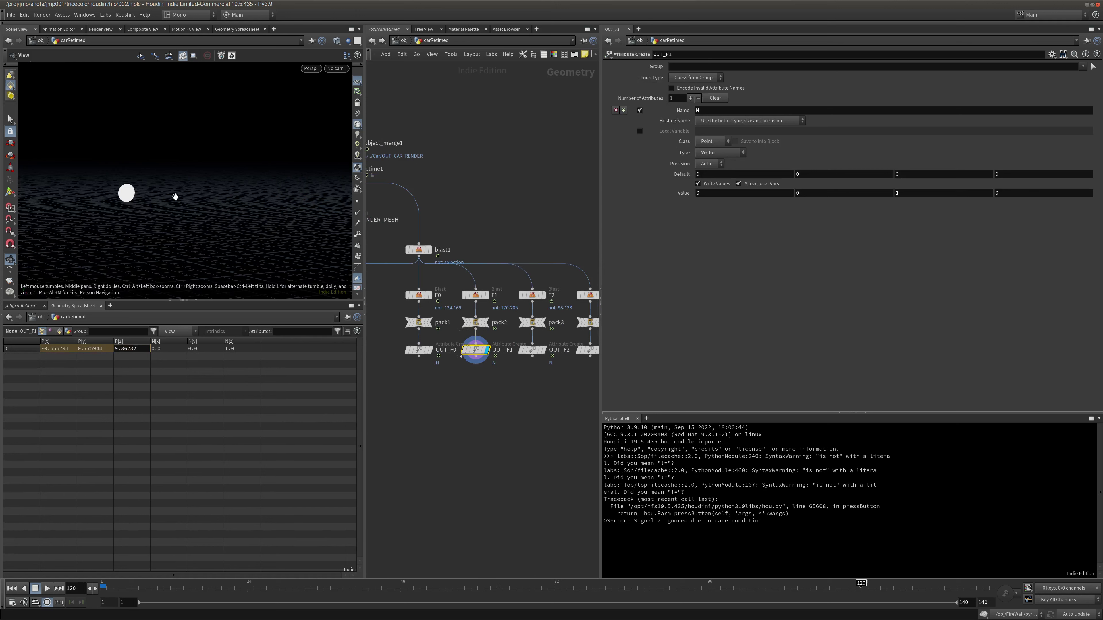
Make RENDER_MESH the displayed node again and return to object level
{"action": "middle_click_drag", "start_coordinate": [415, 199], "coordinate": [519, 216]}
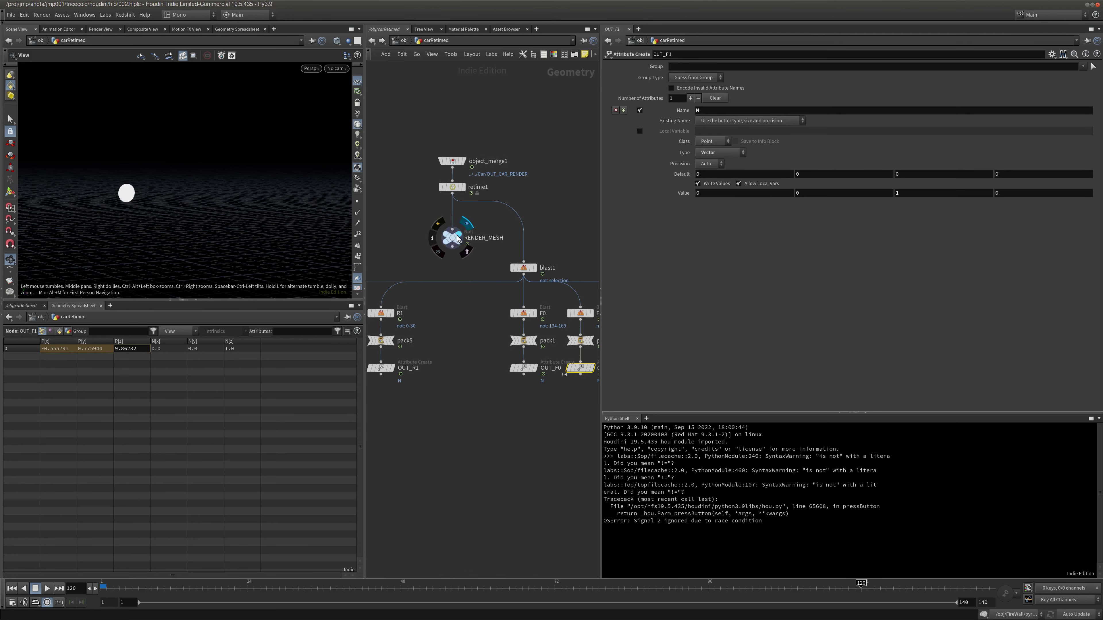
{"action": "left_click", "coordinate": [461, 233]}
{"action": "left_click", "coordinate": [403, 41]}
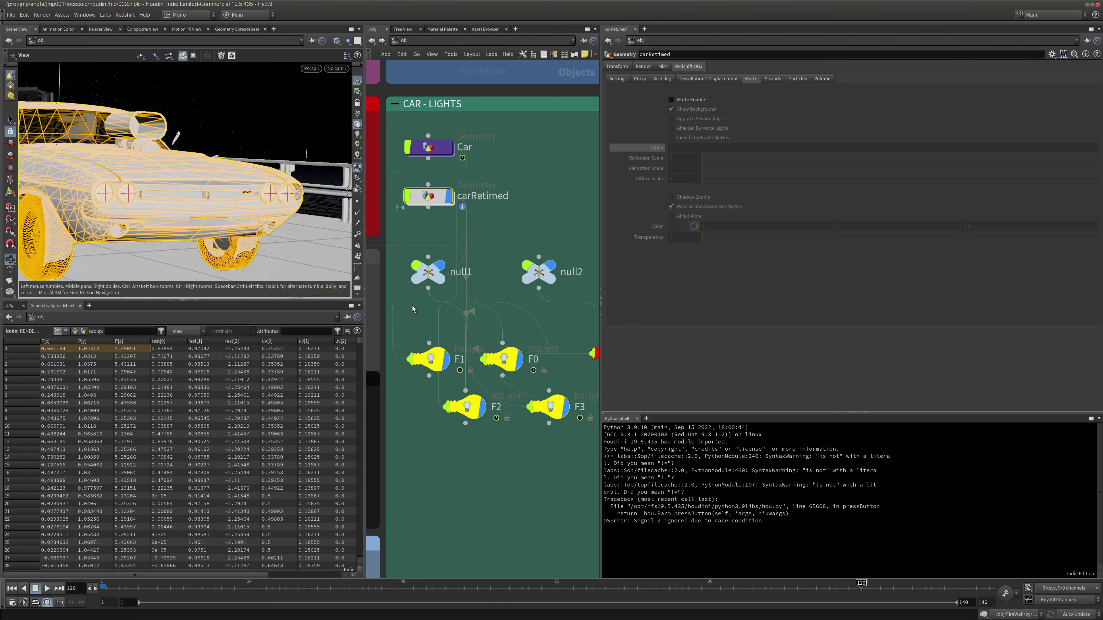
Examine null1, null2's offset and lights R0 and R1, viewing R1 on the taillight at the car's rear
{"action": "left_click", "coordinate": [513, 262]}
{"action": "scroll", "coordinate": [499, 248], "scroll_direction": "down", "scroll_amount": 3}
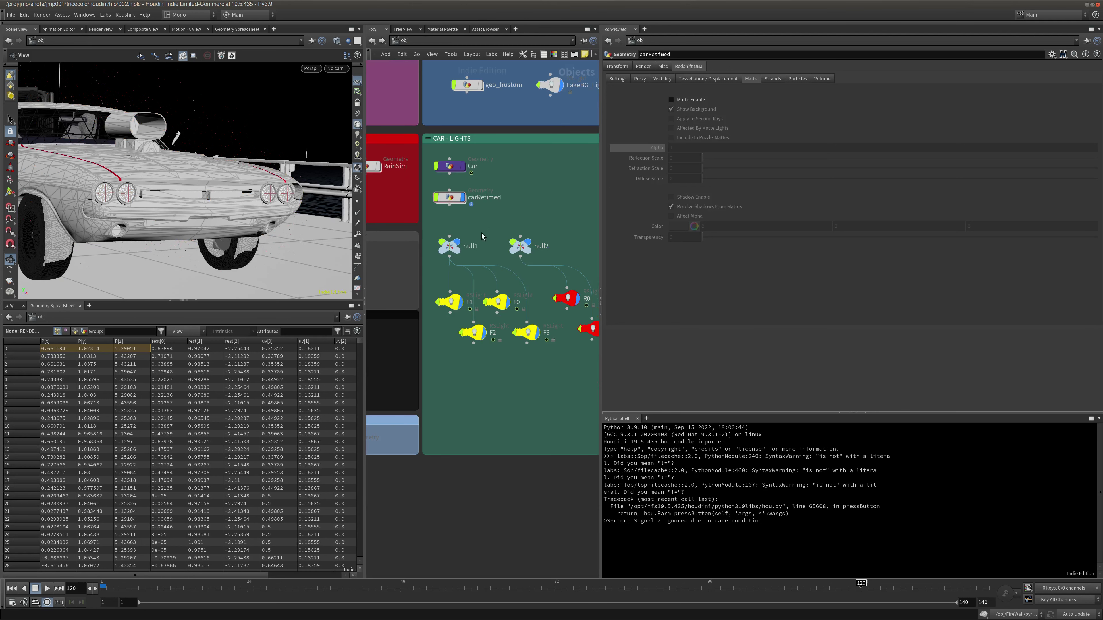
{"action": "left_click", "coordinate": [451, 245]}
{"action": "middle_click_drag", "start_coordinate": [567, 221], "coordinate": [450, 219]}
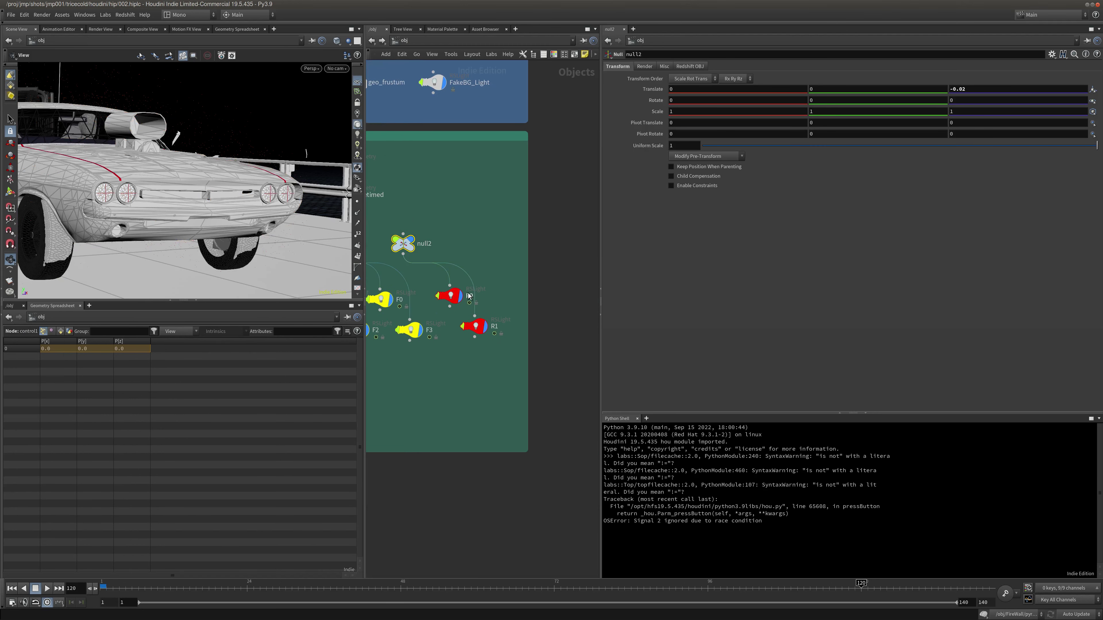
{"action": "left_click_drag", "start_coordinate": [507, 268], "coordinate": [433, 299]}
{"action": "left_click", "coordinate": [474, 326]}
{"action": "key", "text": "f"}
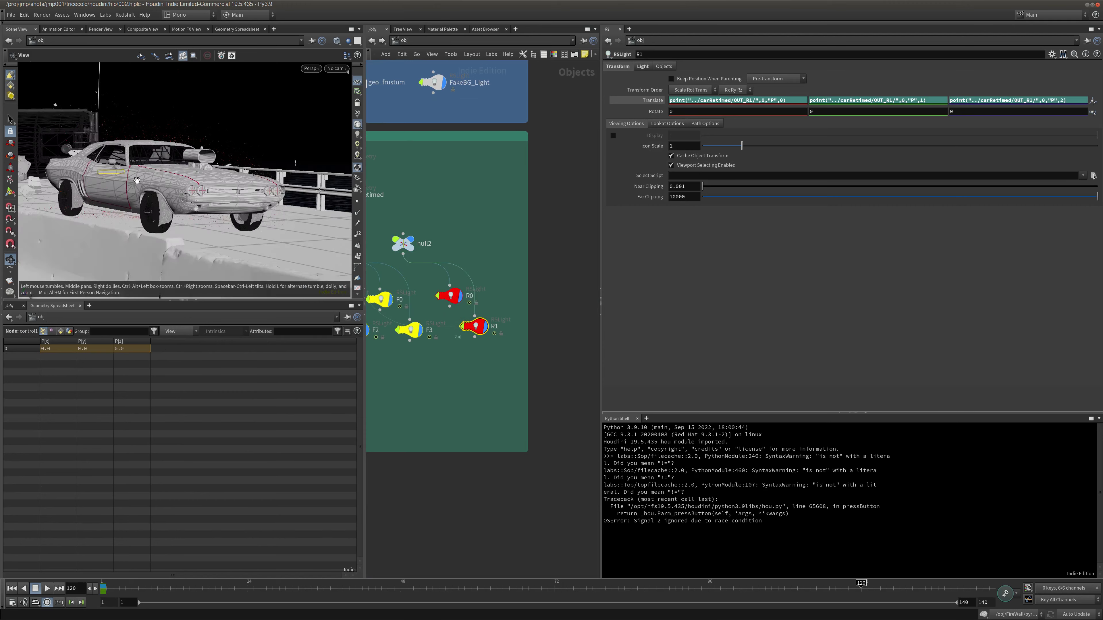
{"action": "left_click_drag", "start_coordinate": [198, 189], "coordinate": [206, 136]}
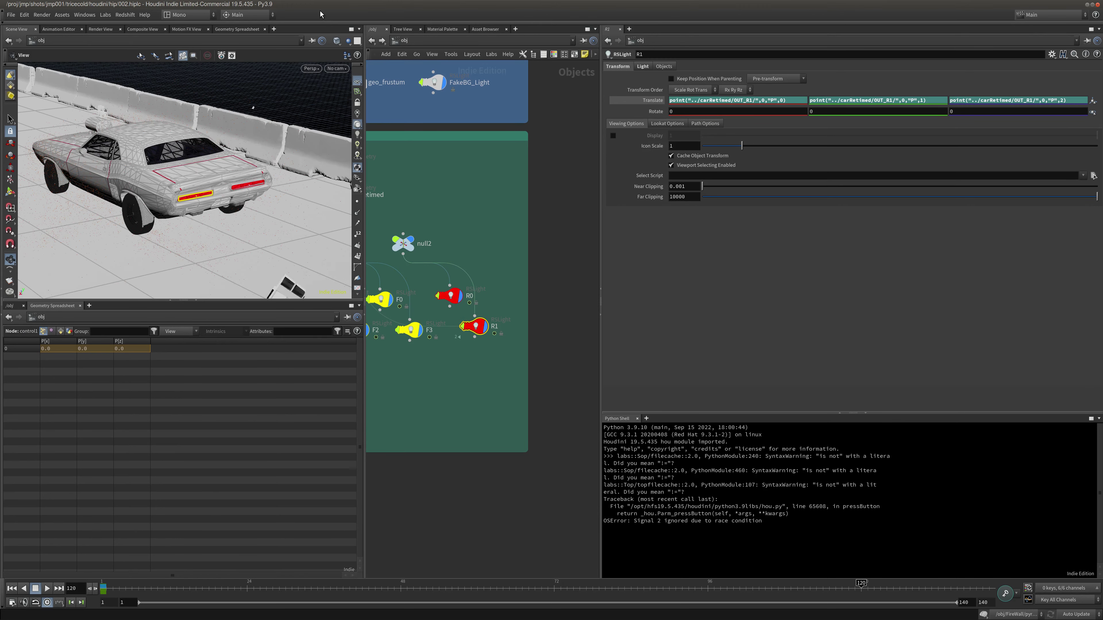
Switch from the hip/002 shot scene back to the 01_Environment scene
{"action": "left_click_drag", "start_coordinate": [322, 5], "coordinate": [0, 133]}
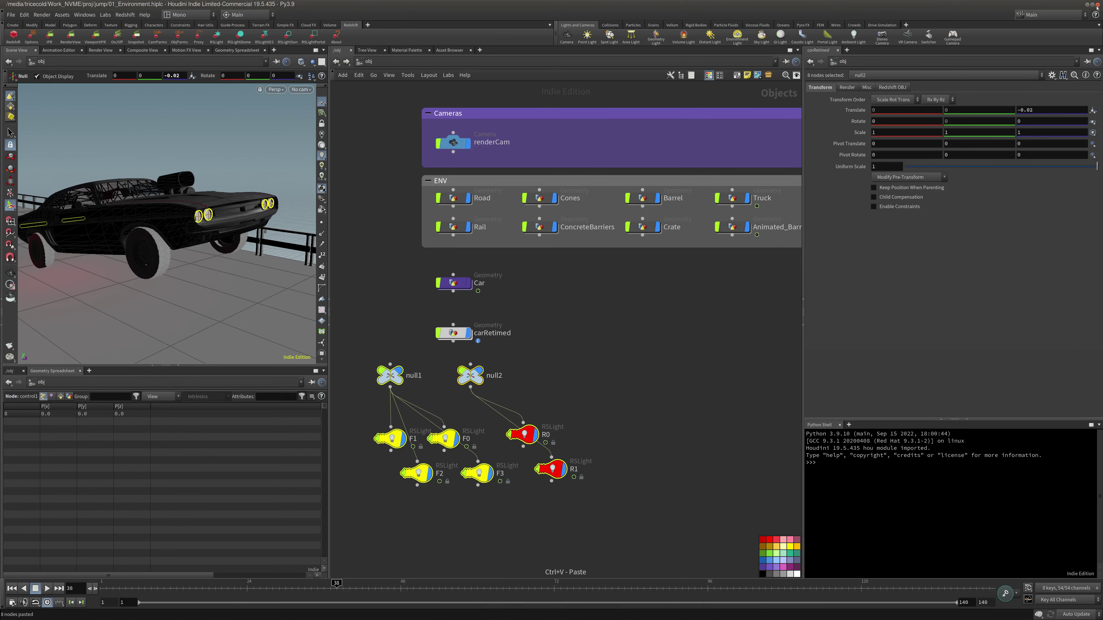
{"action": "left_click_drag", "start_coordinate": [1016, 4], "coordinate": [456, 267]}
{"action": "left_click_drag", "start_coordinate": [958, 5], "coordinate": [711, 45]}
{"action": "left_click_drag", "start_coordinate": [266, 268], "coordinate": [825, 5]}
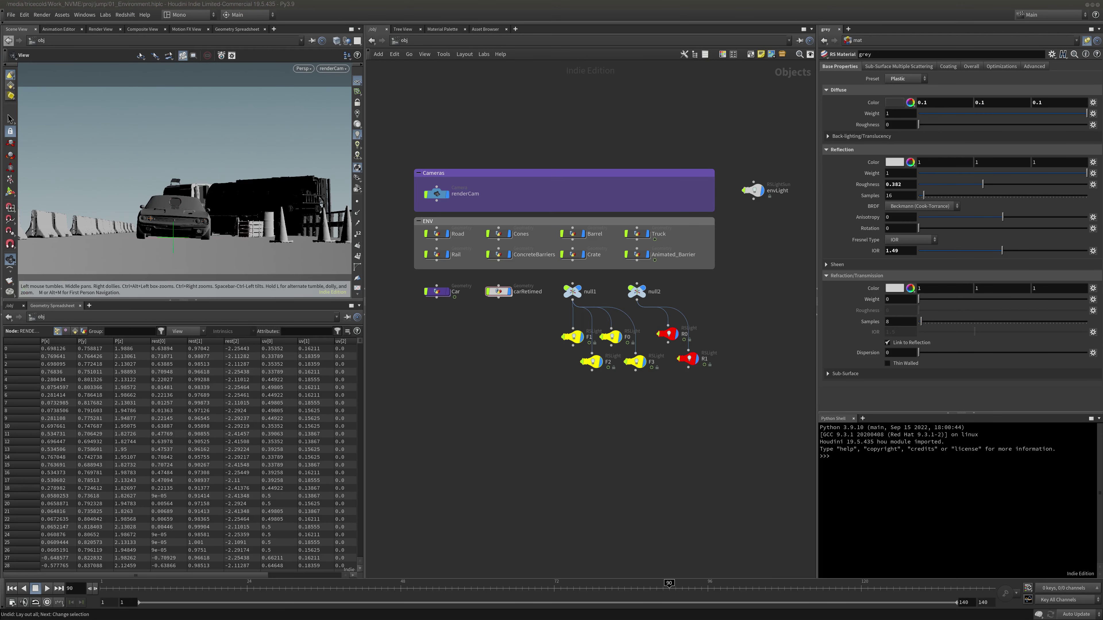
Scrub the retimed car animation through renderCam to frame 105
{"action": "middle_click_drag", "start_coordinate": [508, 333], "coordinate": [504, 346]}
{"action": "scroll", "coordinate": [504, 347], "scroll_direction": "up", "scroll_amount": 2}
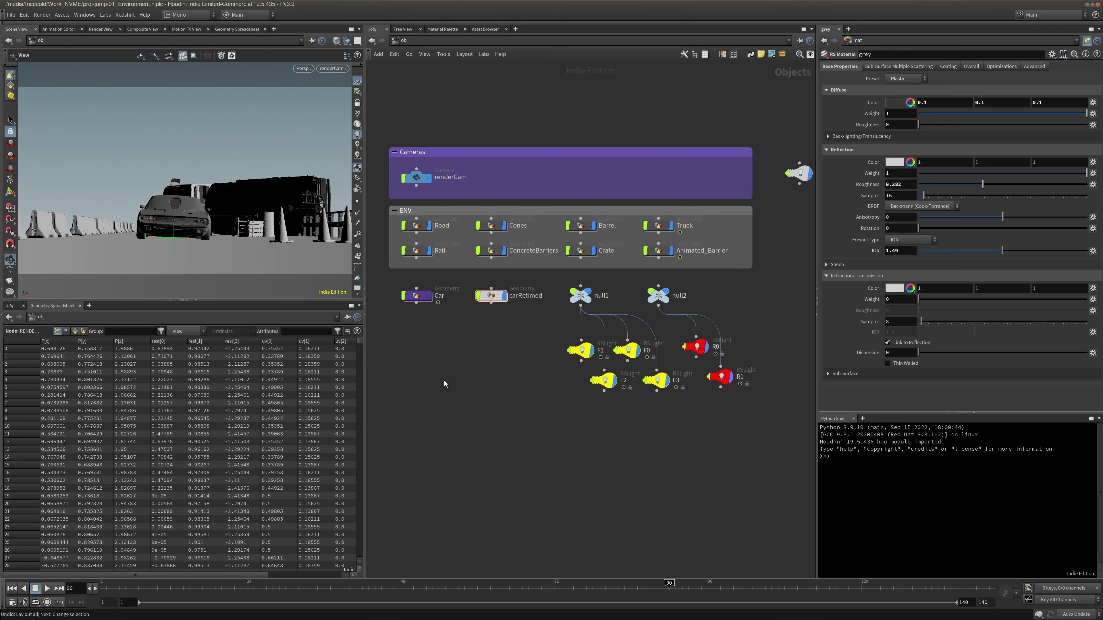
{"action": "left_click", "coordinate": [145, 589]}
{"action": "mouse_move", "coordinate": [154, 589]}
{"action": "left_mouse_down"}
{"action": "mouse_move", "coordinate": [604, 589]}
{"action": "mouse_move", "coordinate": [899, 571]}
{"action": "mouse_move", "coordinate": [1018, 548]}
{"action": "mouse_move", "coordinate": [674, 555]}
{"action": "mouse_move", "coordinate": [766, 539]}
{"action": "left_mouse_up"}
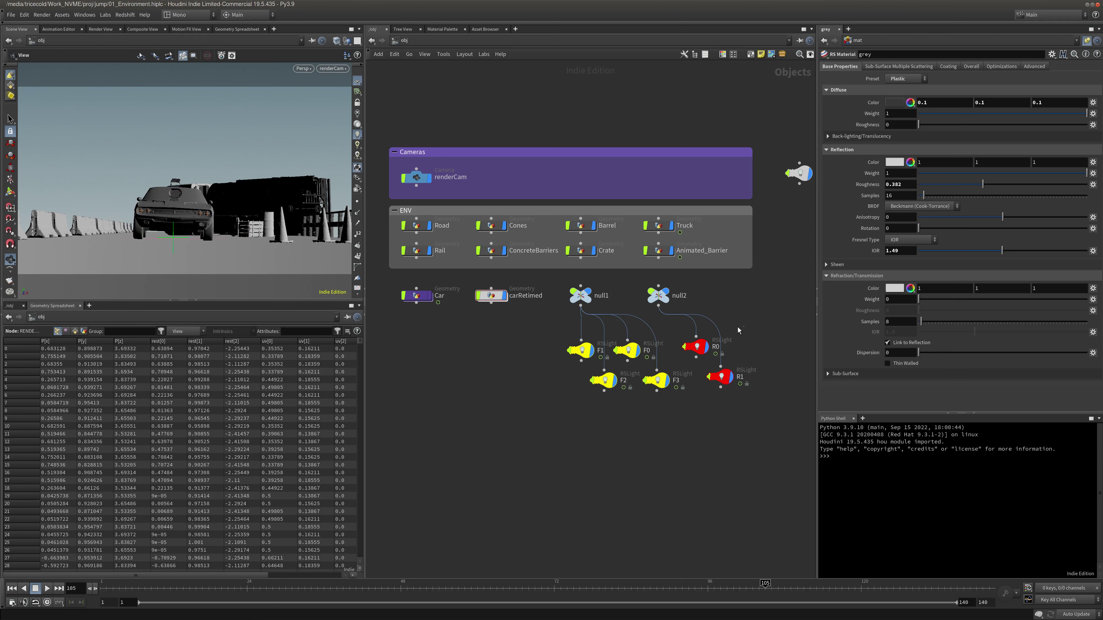
Make the parameters follow the node selection and examine the point expressions driving the translation of lights R0 and F1
{"action": "left_click_drag", "start_coordinate": [736, 330], "coordinate": [698, 349]}
{"action": "left_click_drag", "start_coordinate": [777, 353], "coordinate": [725, 385]}
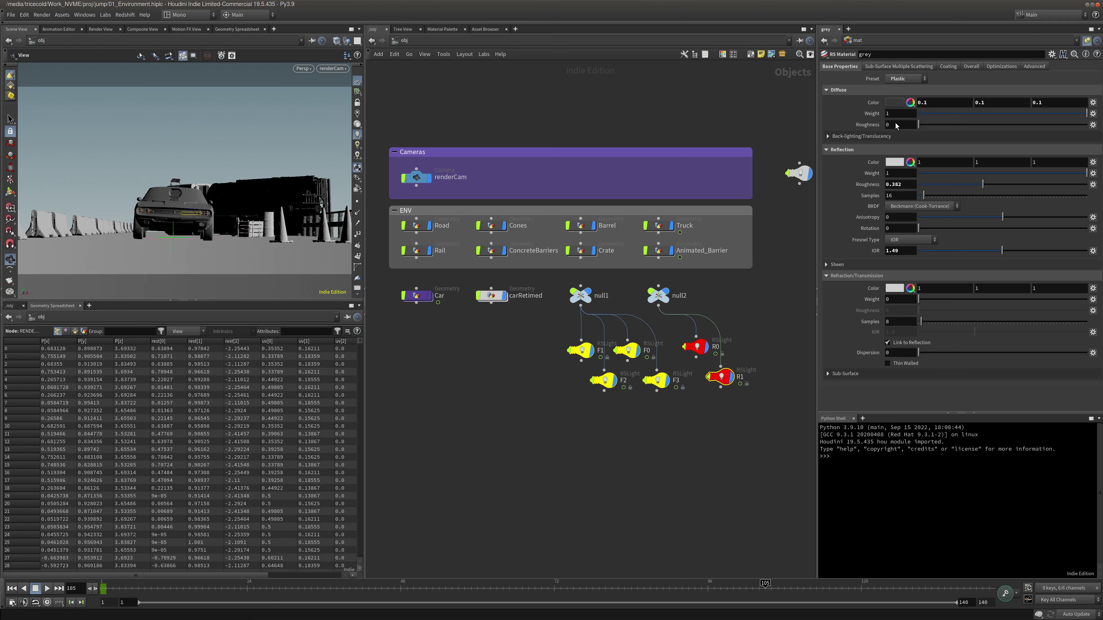
{"action": "left_click", "coordinate": [1087, 40]}
{"action": "left_click_drag", "start_coordinate": [682, 308], "coordinate": [765, 350]}
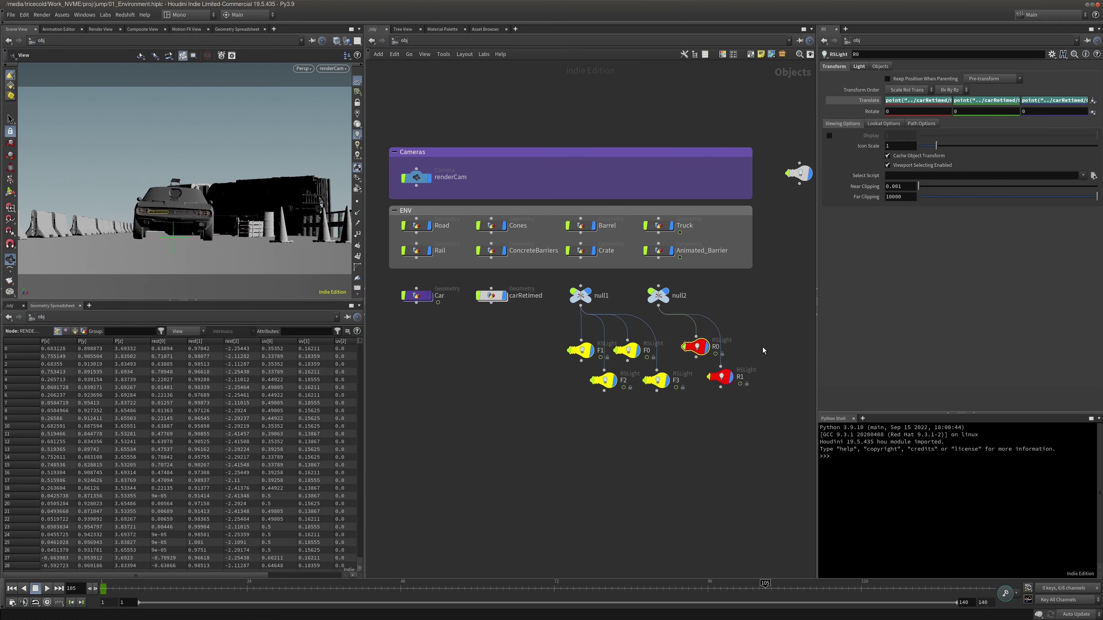
{"action": "left_click", "coordinate": [915, 100]}
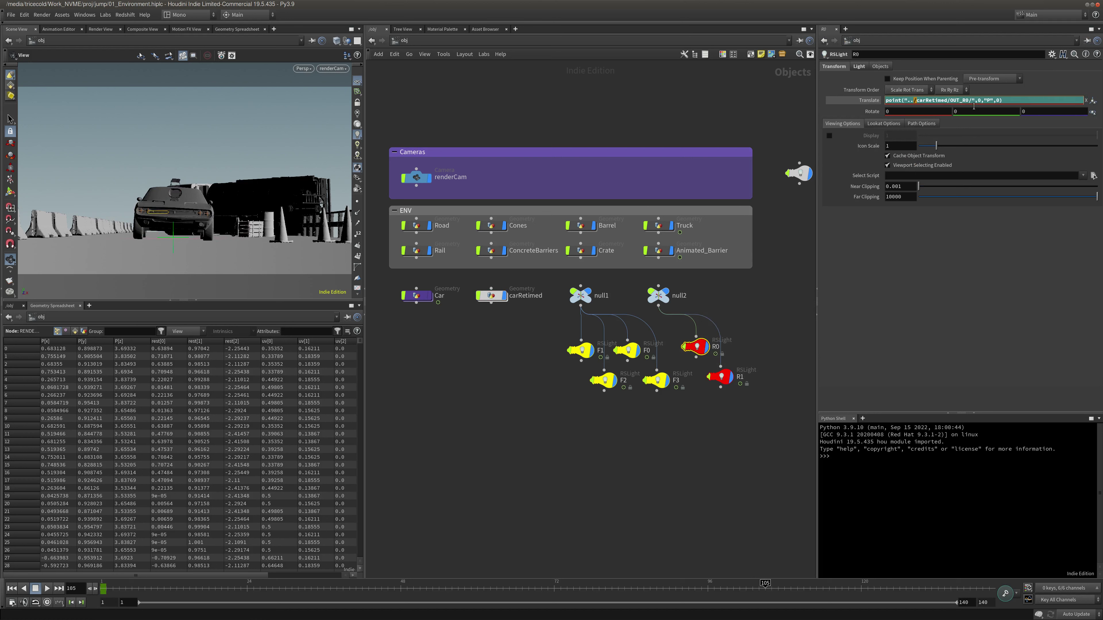
{"action": "left_click_drag", "start_coordinate": [756, 366], "coordinate": [709, 393]}
{"action": "left_click_drag", "start_coordinate": [552, 342], "coordinate": [594, 367]}
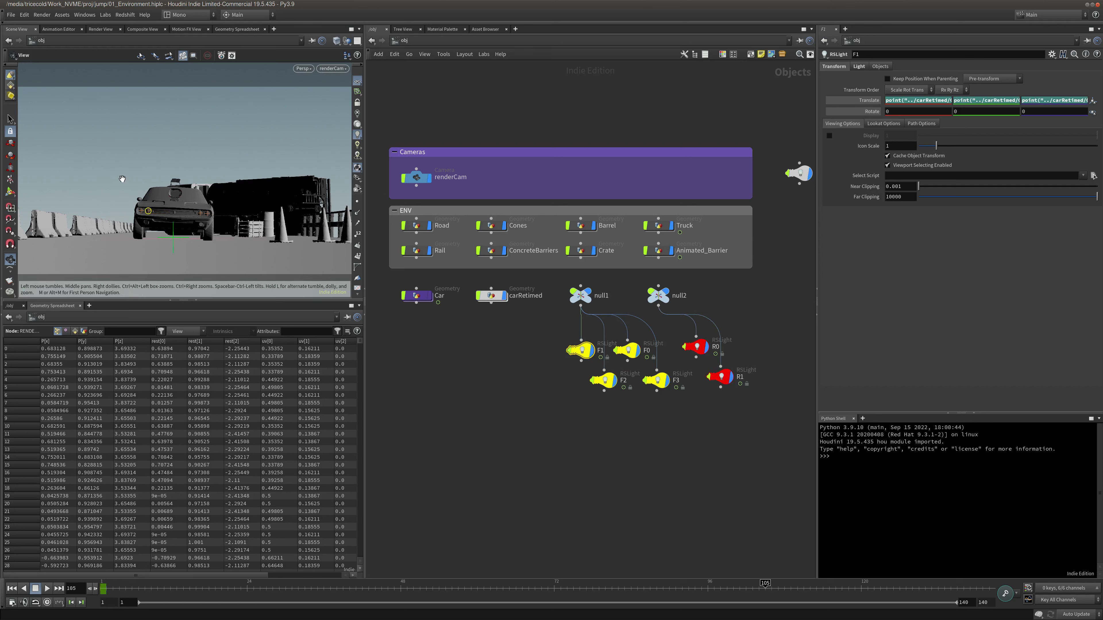
View the car and its lights from above, scrub to frame 100, and return to the renderCam view
{"action": "left_click_drag", "start_coordinate": [122, 179], "coordinate": [246, 249]}
{"action": "left_click_drag", "start_coordinate": [434, 593], "coordinate": [733, 588]}
{"action": "left_click", "coordinate": [337, 68]}
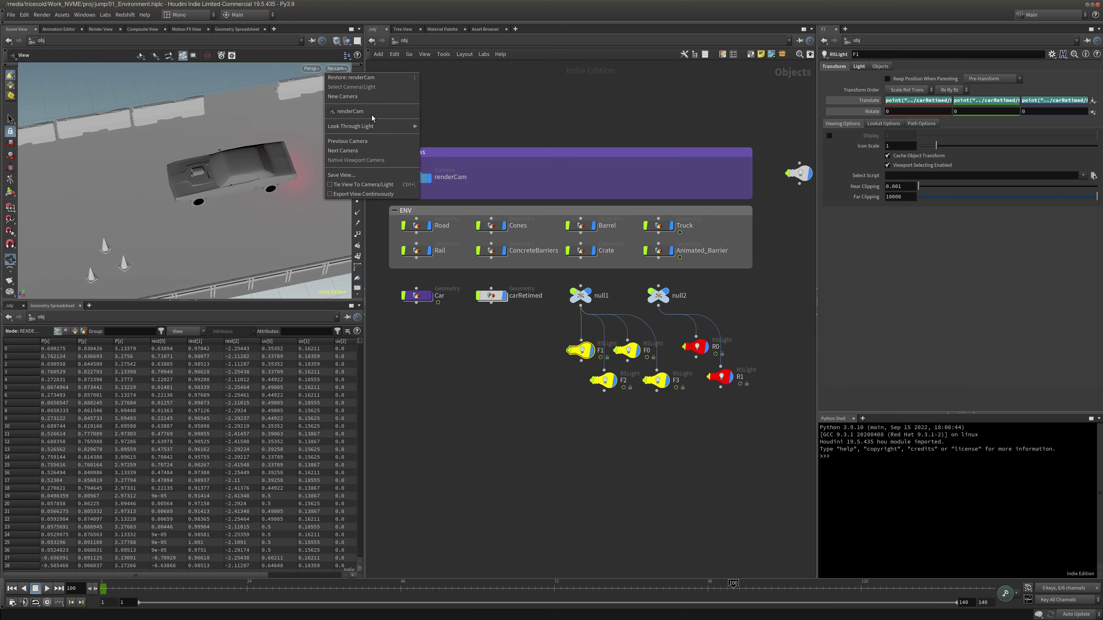
{"action": "left_click", "coordinate": [350, 111]}
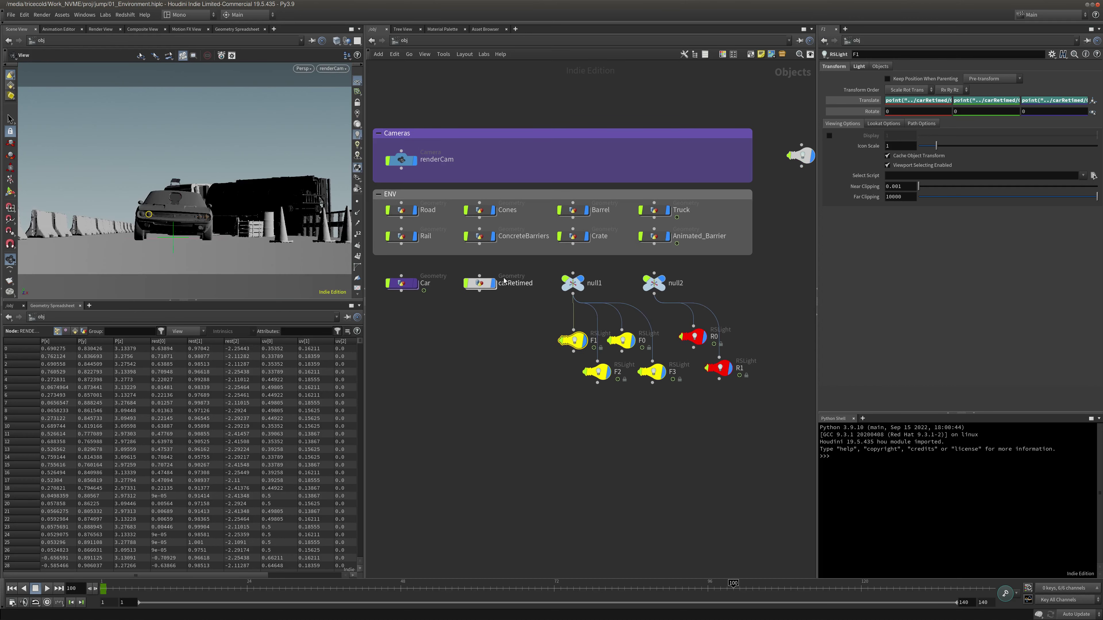
Inspect carRetimed's render settings and the shop_materialpath primitive attribute on its object_merge1 node
{"action": "left_click", "coordinate": [479, 283]}
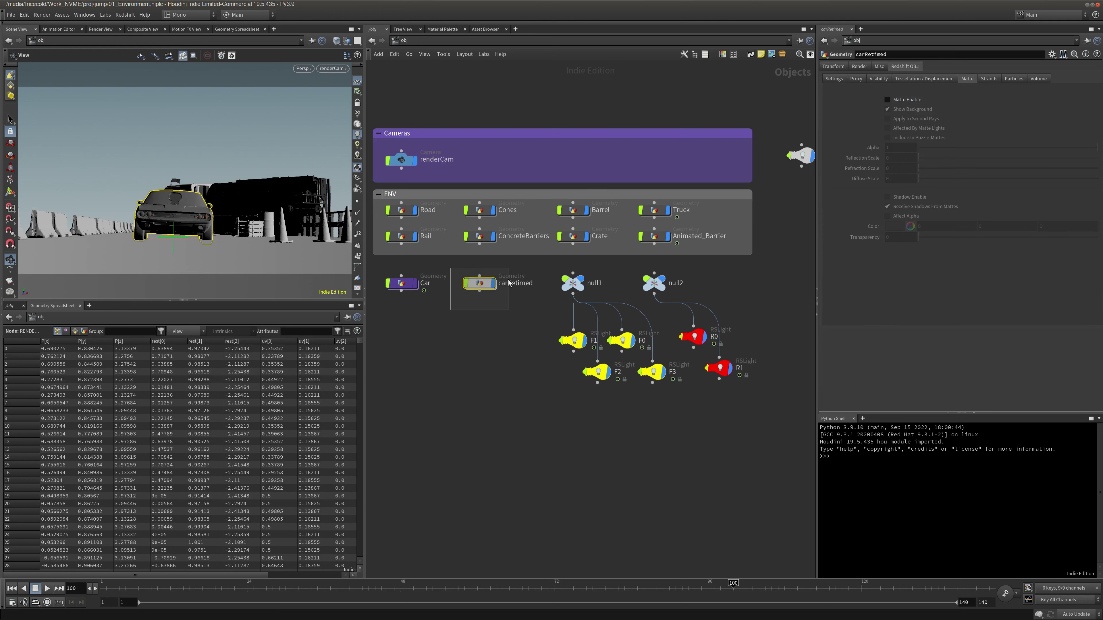
{"action": "left_click", "coordinate": [851, 67]}
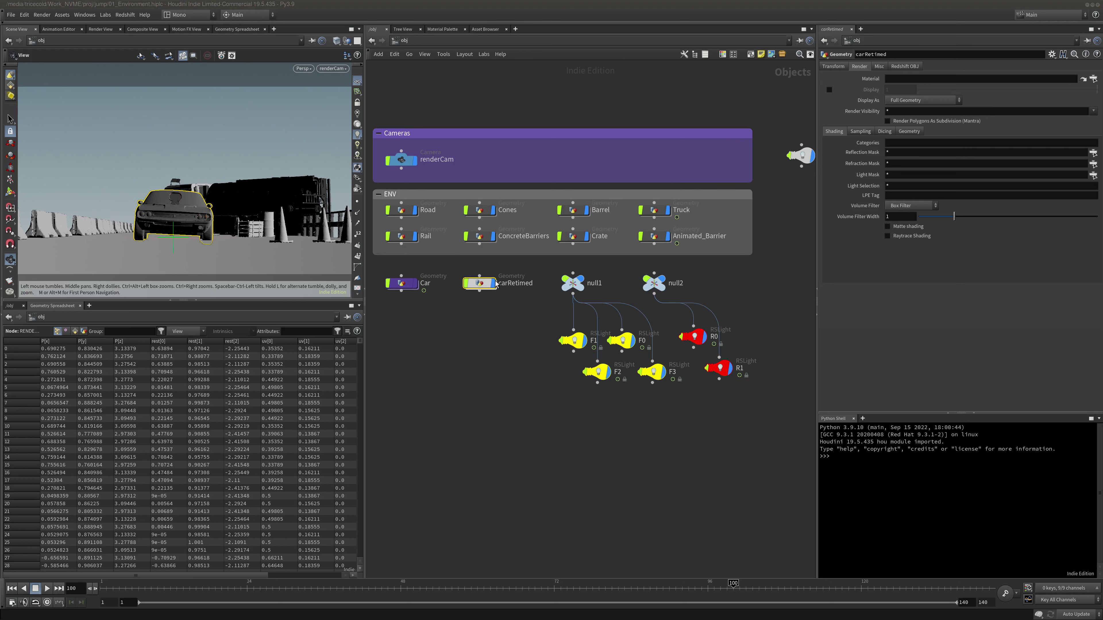
{"action": "double_click", "coordinate": [482, 283]}
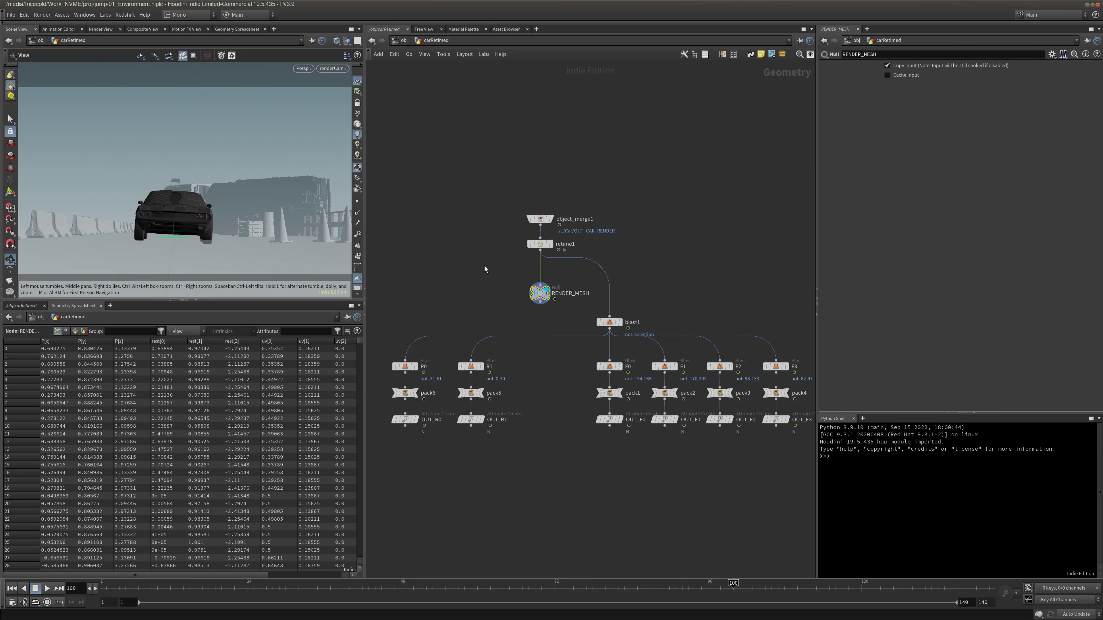
{"action": "left_click", "coordinate": [539, 218]}
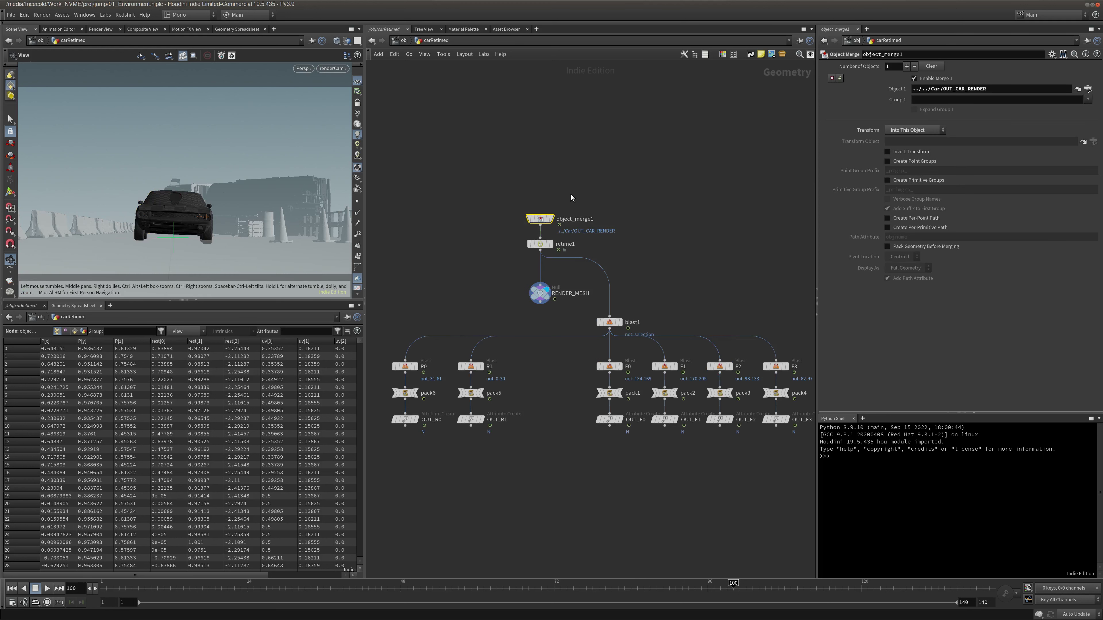
{"action": "left_click", "coordinate": [75, 331]}
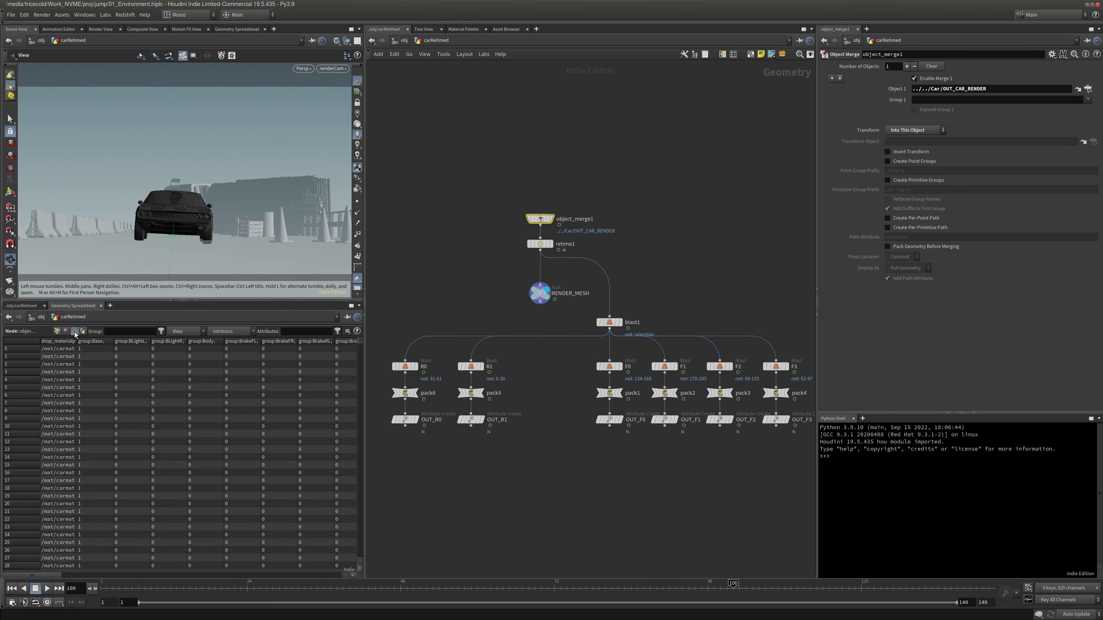
{"action": "left_click_drag", "start_coordinate": [77, 342], "coordinate": [122, 342]}
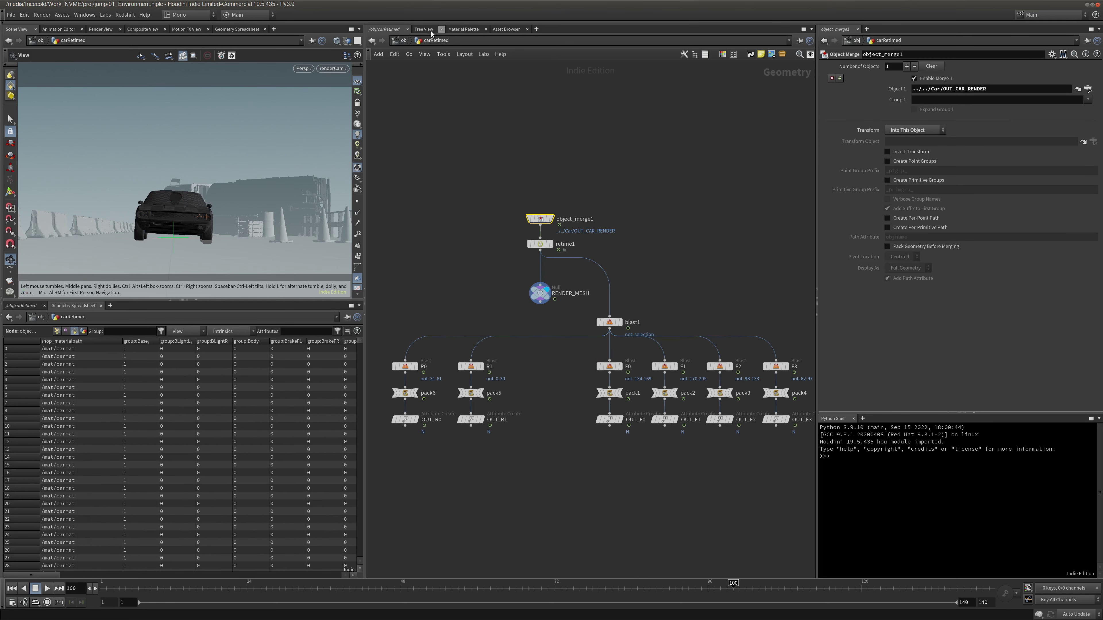
Switch to the mat network and delete the Chrome and grey materials beside the ENV group
{"action": "left_click", "coordinate": [404, 40]}
{"action": "left_click", "coordinate": [405, 40]}
{"action": "left_click", "coordinate": [412, 71]}
{"action": "scroll", "coordinate": [502, 247], "scroll_direction": "up", "scroll_amount": 3}
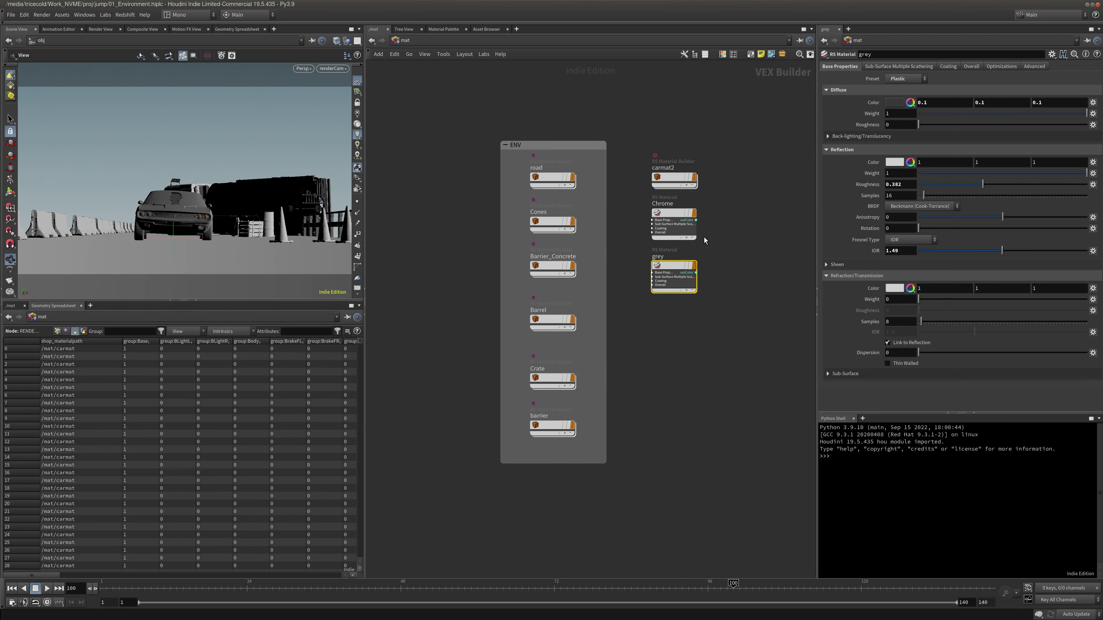
{"action": "left_click", "coordinate": [690, 228], "text": "shift"}
{"action": "key", "text": "Delete"}
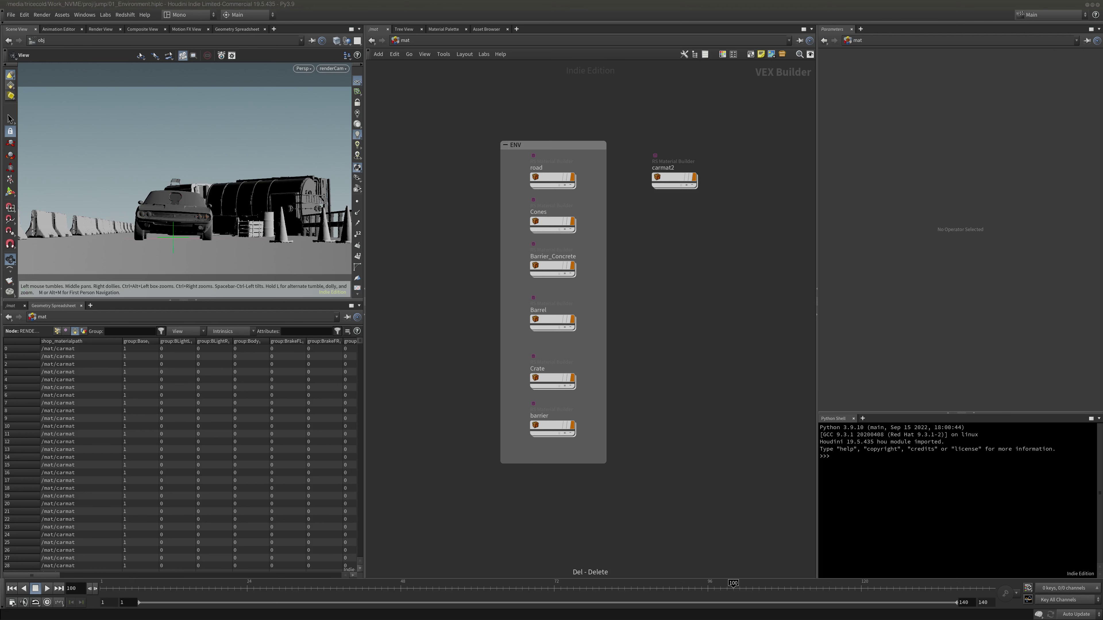
Paste the copied CAR network box of car materials into the mat network beside the ENV group
{"action": "key", "text": "ctrl+v"}
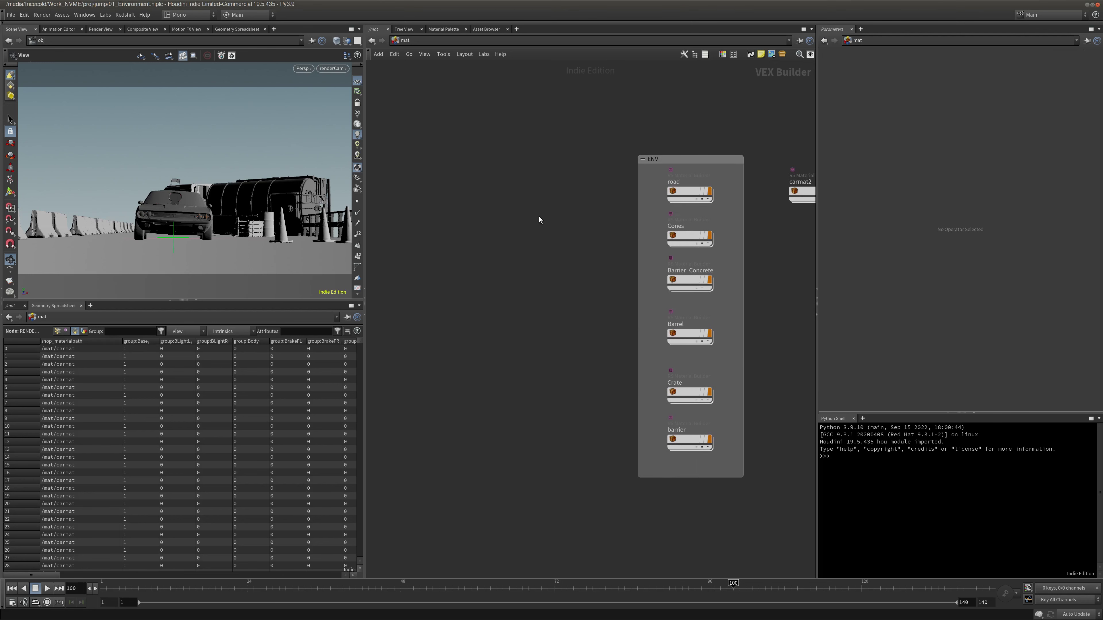
{"action": "middle_click_drag", "start_coordinate": [639, 91], "coordinate": [626, 159]}
{"action": "left_click_drag", "start_coordinate": [608, 119], "coordinate": [609, 228]}
{"action": "left_click", "coordinate": [778, 205]}
{"action": "middle_click_drag", "start_coordinate": [777, 204], "coordinate": [722, 183]}
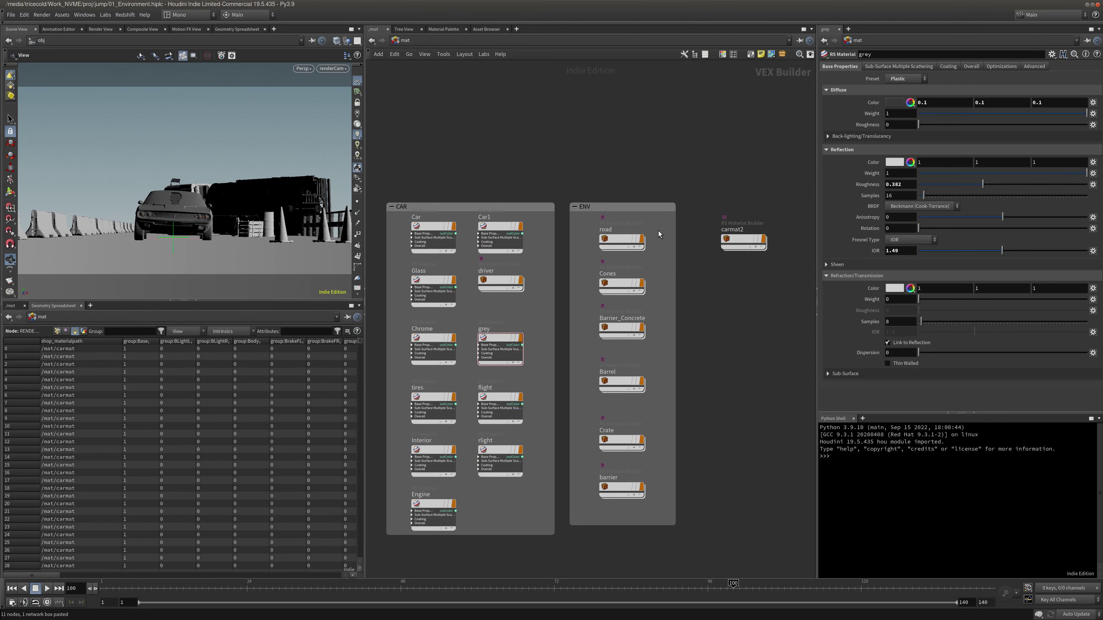
Repath the driver material's TextureSampler1 to DRIVER.png in the project's jump/geo/assets/62846_open3dmodel.com folder and return to the mat level
{"action": "double_click", "coordinate": [501, 281]}
{"action": "left_click", "coordinate": [495, 221]}
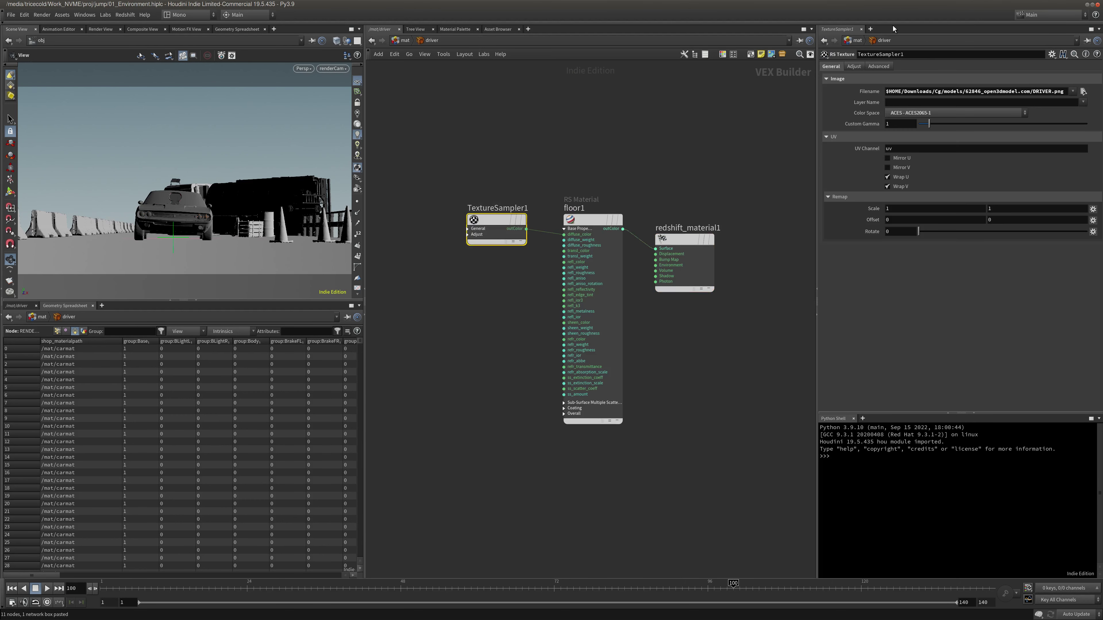
{"action": "left_click", "coordinate": [1083, 91]}
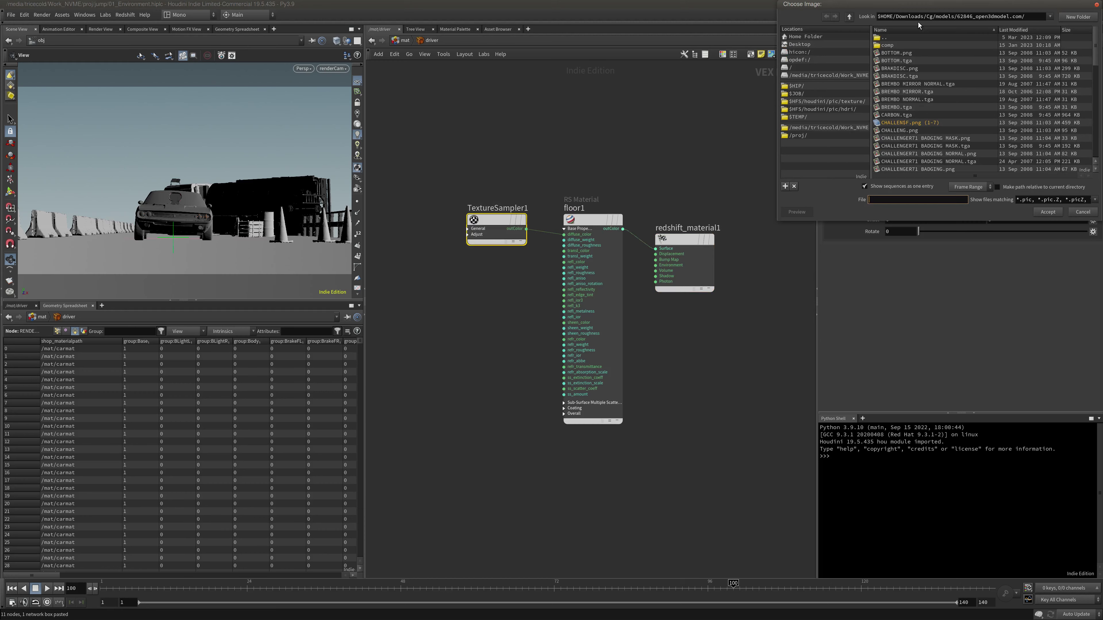
{"action": "left_click_drag", "start_coordinate": [894, 6], "coordinate": [343, 195]}
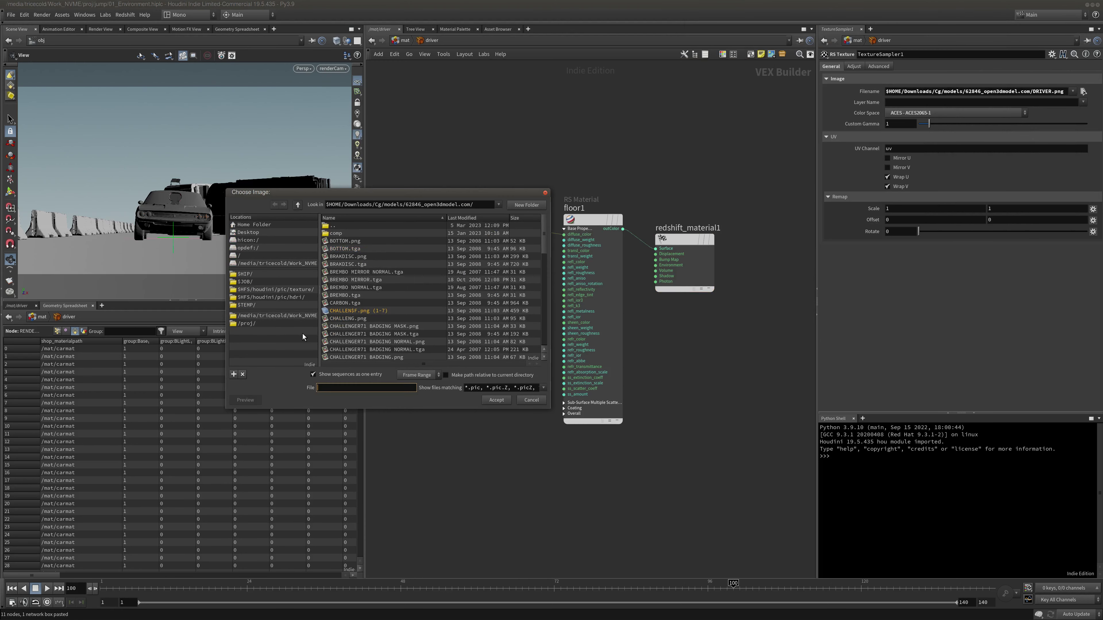
{"action": "left_click", "coordinate": [285, 315]}
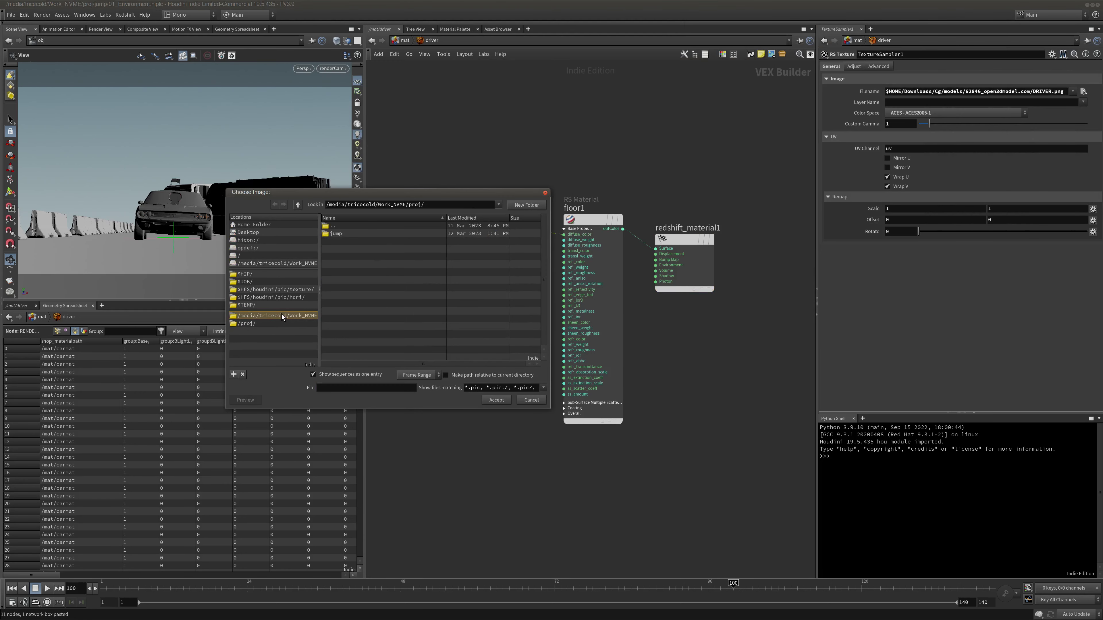
{"action": "left_click", "coordinate": [260, 322]}
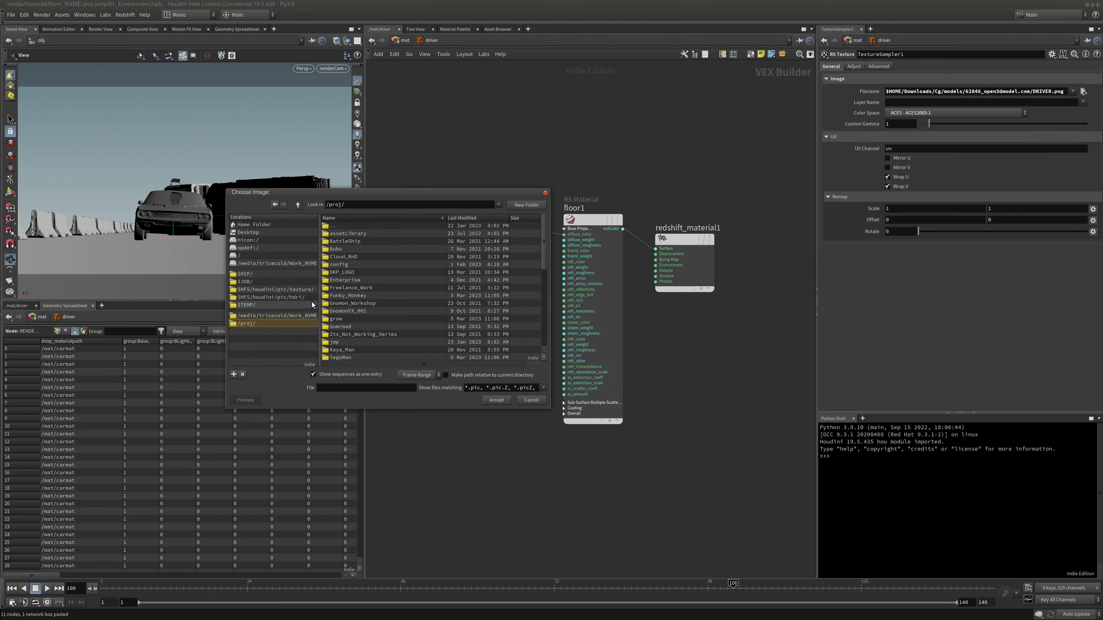
{"action": "left_click", "coordinate": [289, 316]}
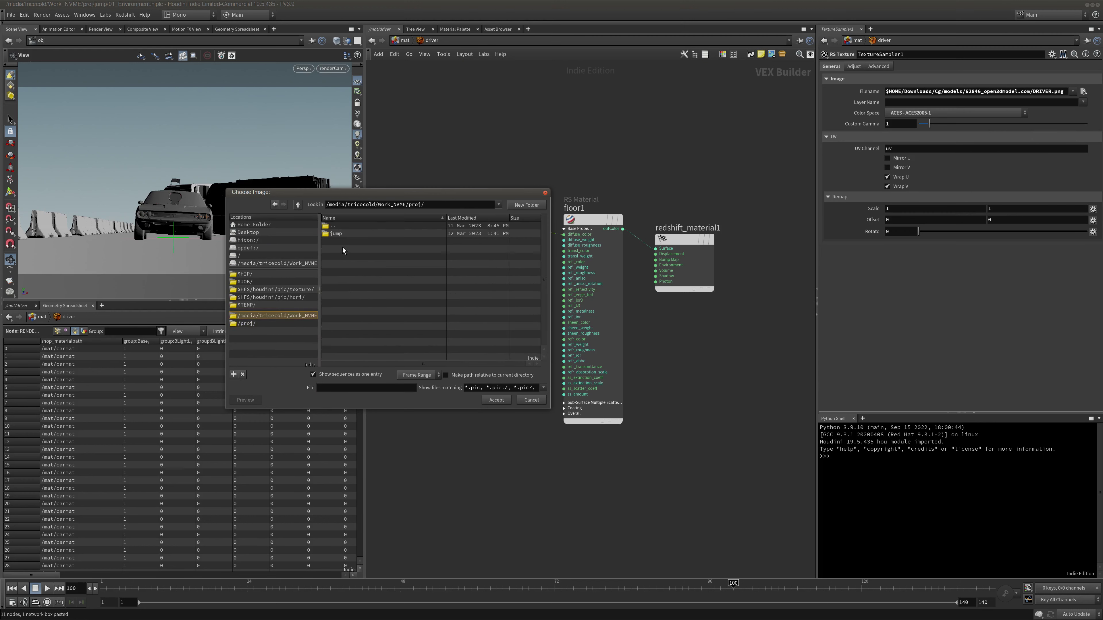
{"action": "double_click", "coordinate": [339, 235]}
{"action": "double_click", "coordinate": [349, 280]}
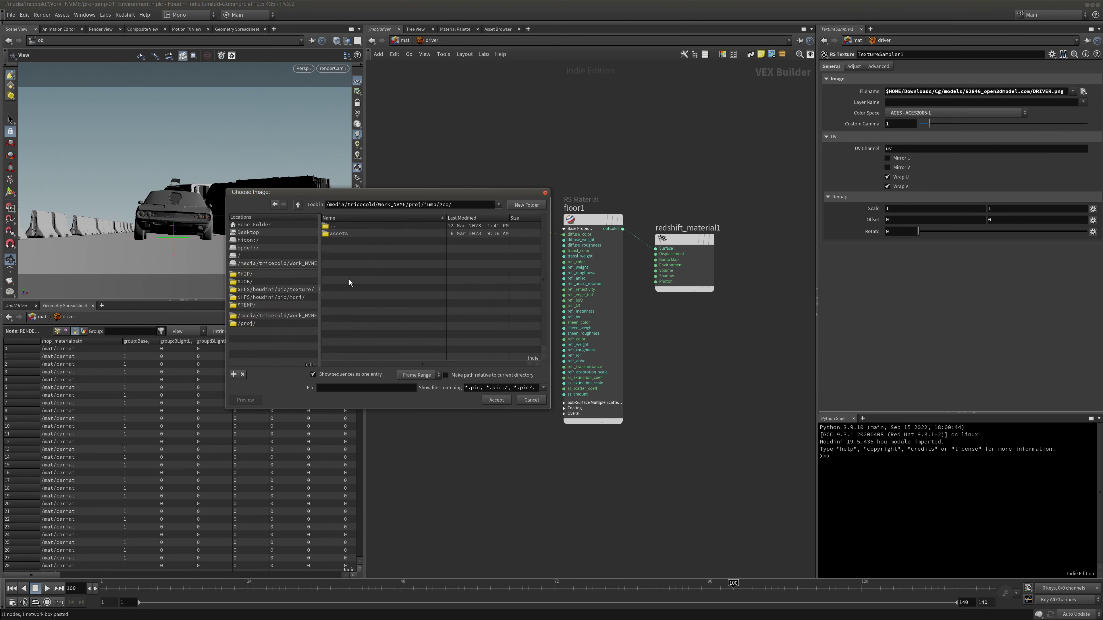
{"action": "double_click", "coordinate": [367, 235]}
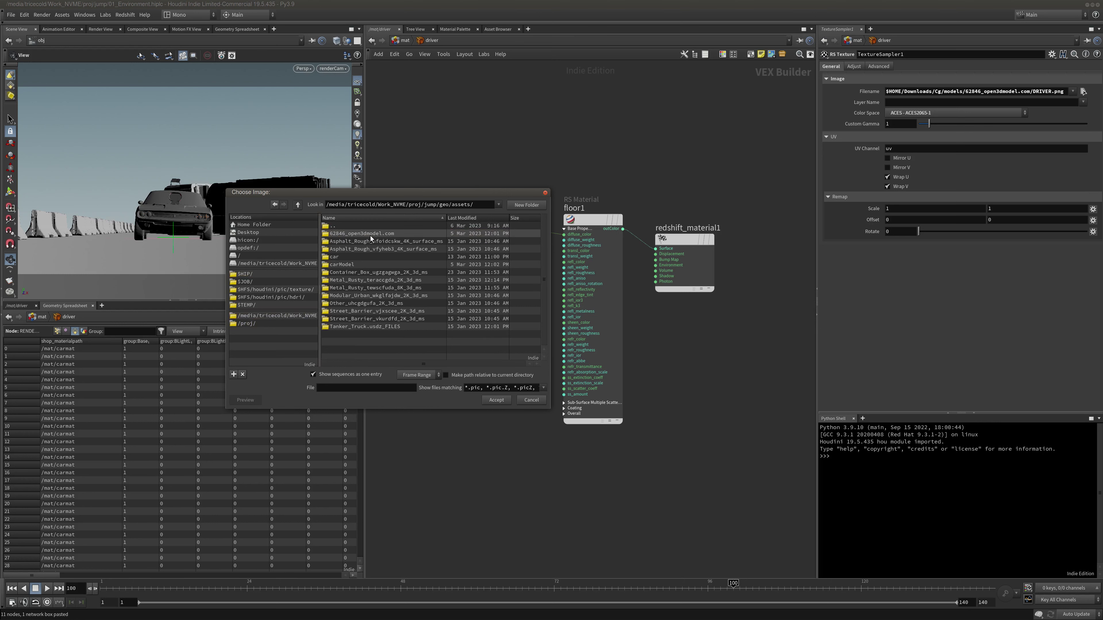
{"action": "double_click", "coordinate": [387, 234]}
{"action": "scroll", "coordinate": [544, 235], "scroll_direction": "down", "scroll_amount": 1}
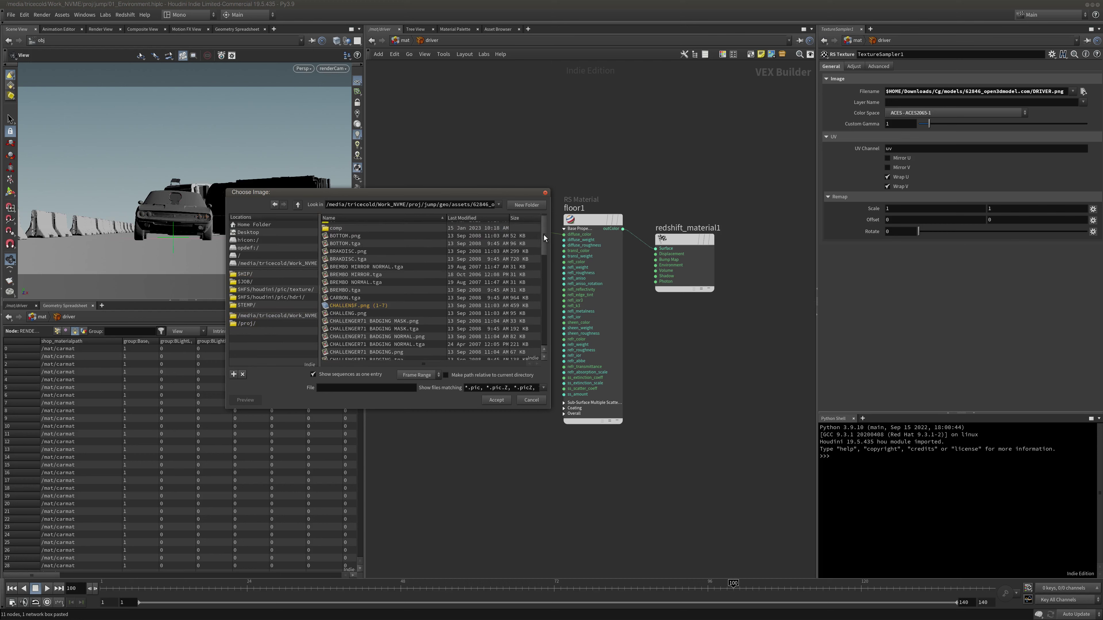
{"action": "left_click_drag", "start_coordinate": [543, 235], "coordinate": [537, 292]}
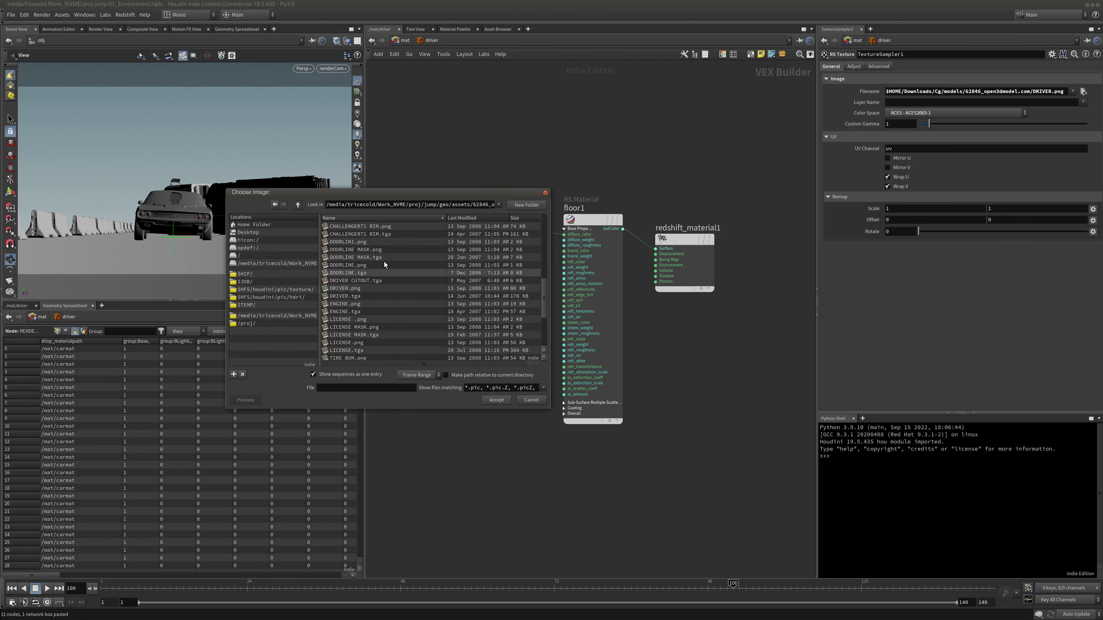
{"action": "double_click", "coordinate": [376, 290]}
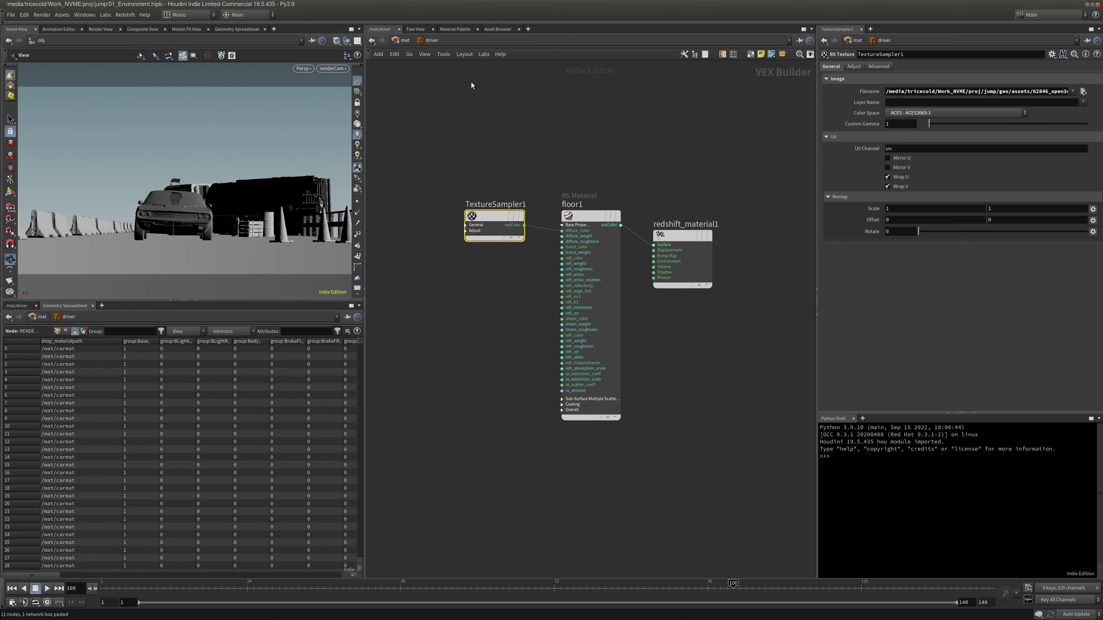
{"action": "left_click", "coordinate": [411, 43]}
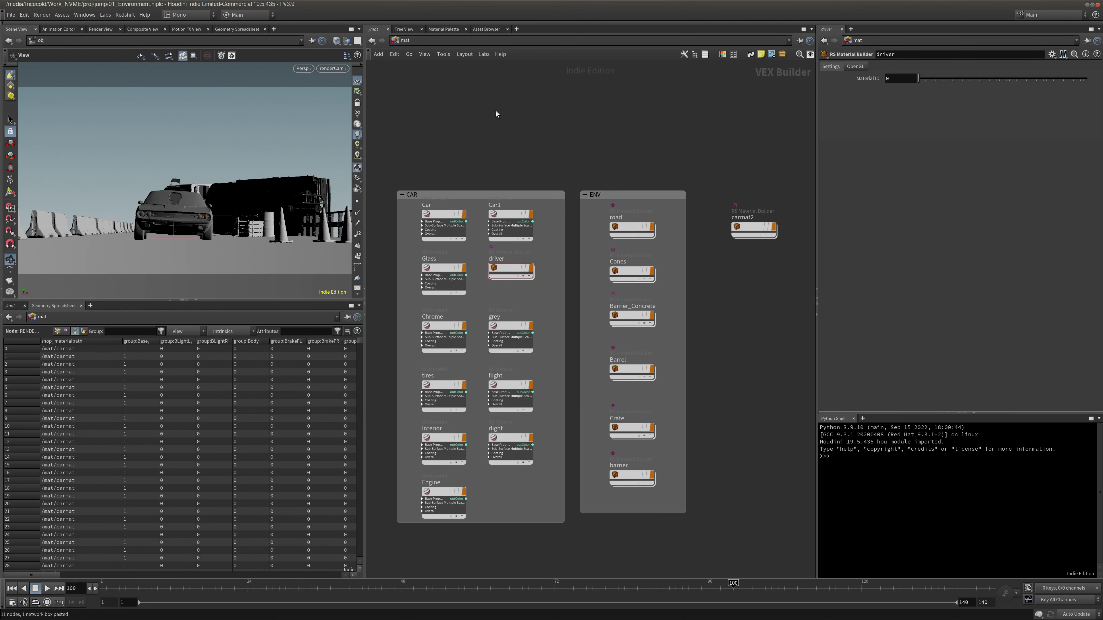
Save the scene as 02_Animation.hiplc in the project folder
{"action": "left_click", "coordinate": [11, 15]}
{"action": "left_click", "coordinate": [20, 87]}
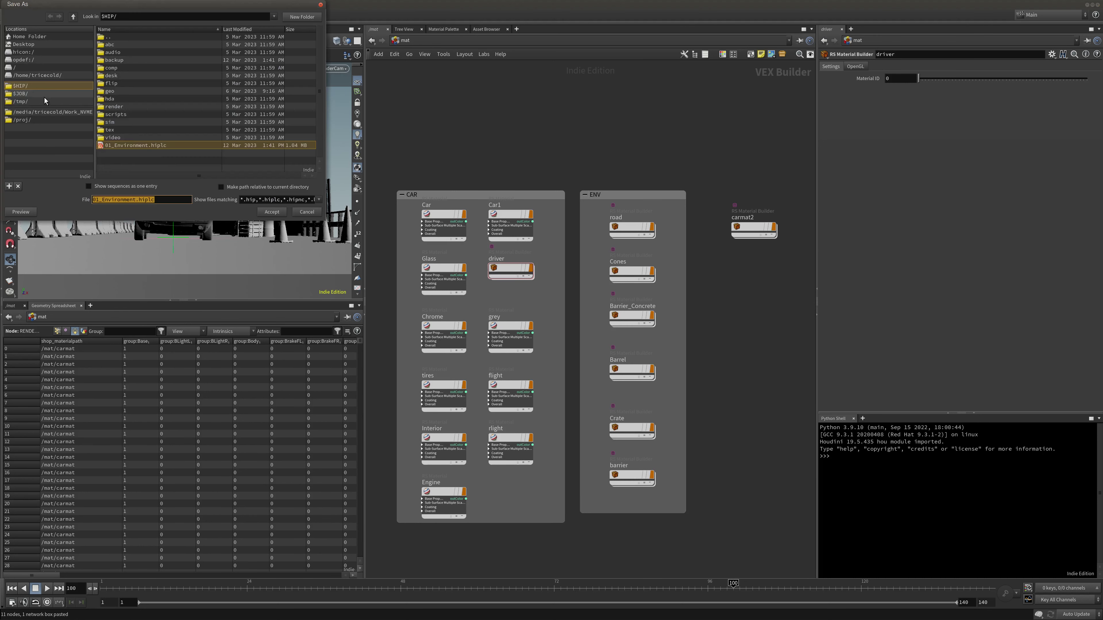
{"action": "left_click", "coordinate": [112, 201]}
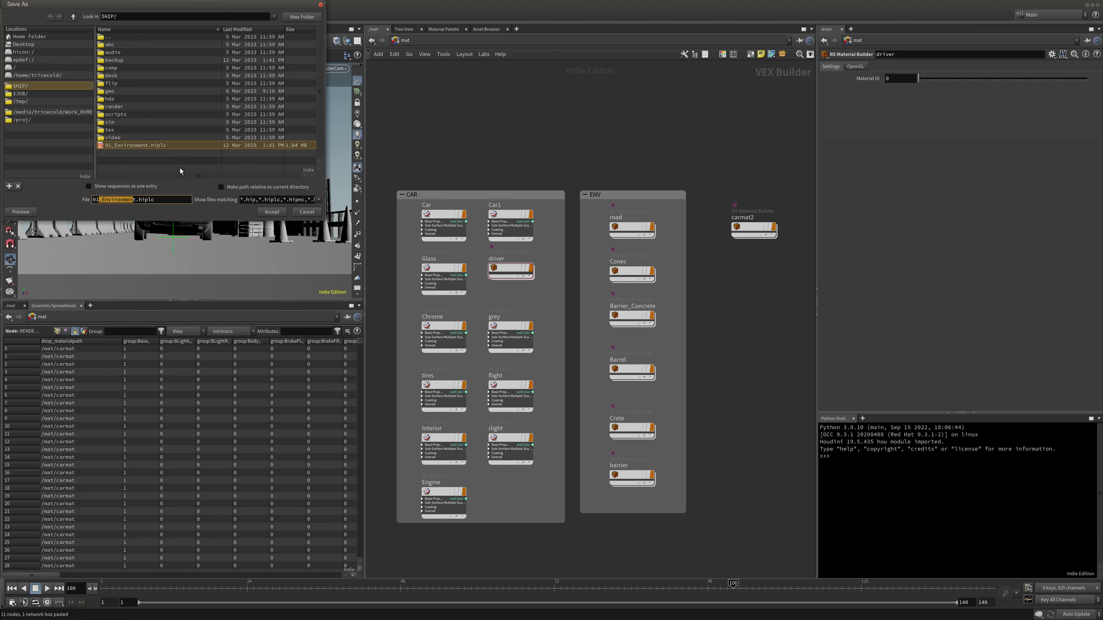
{"action": "type", "text": "_Animation"}
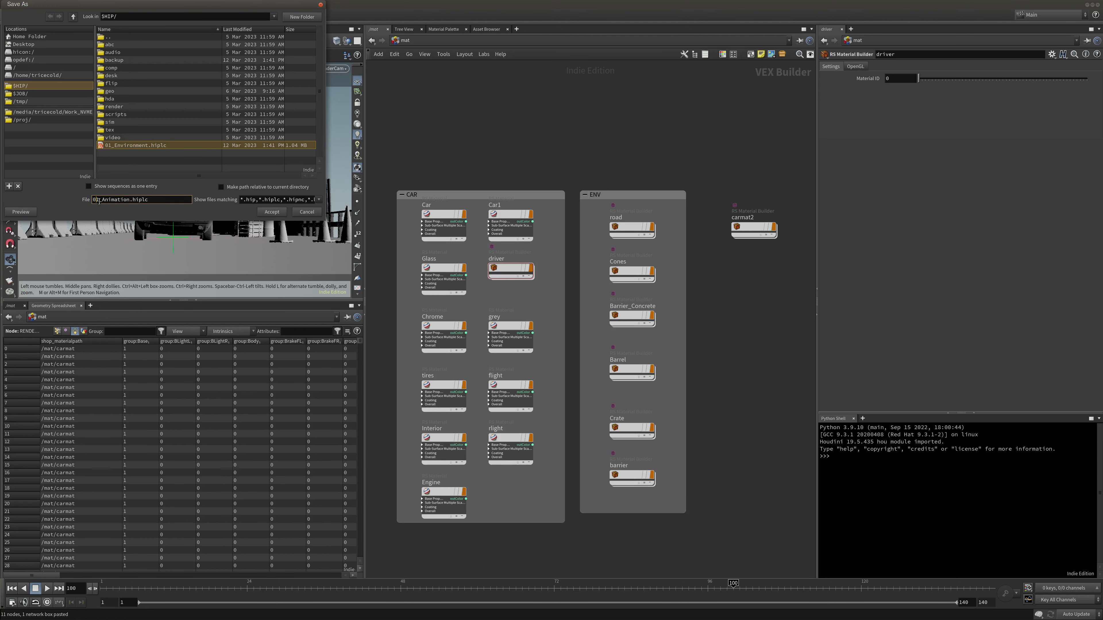
{"action": "left_click", "coordinate": [271, 212]}
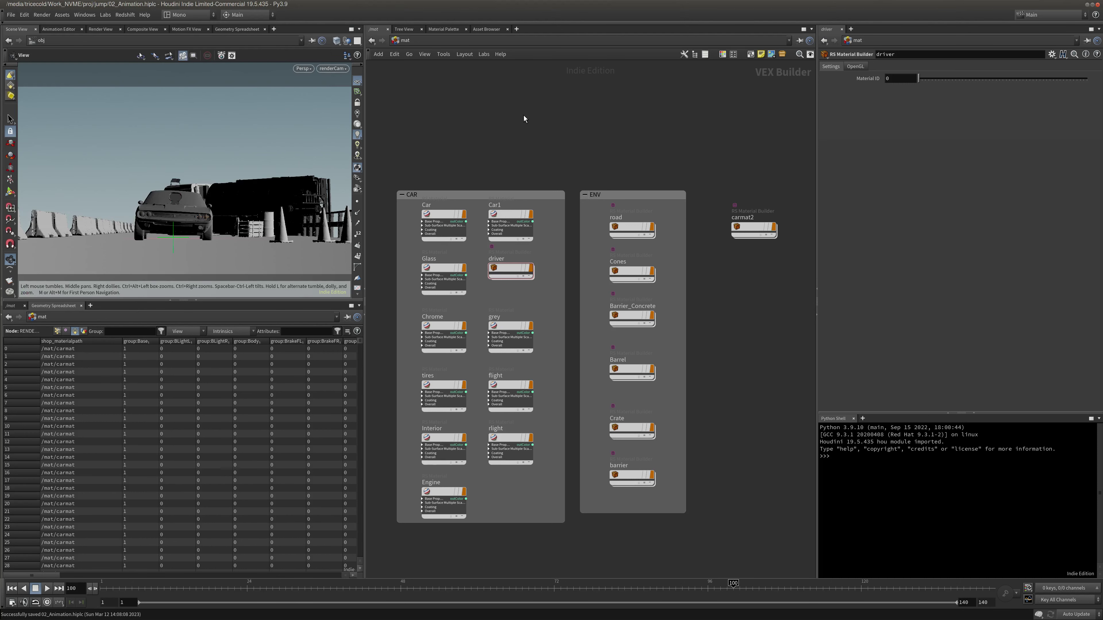
Return to the obj network and switch to the out network with the Redshift render nodes
{"action": "left_click", "coordinate": [404, 40]}
{"action": "left_click", "coordinate": [434, 81]}
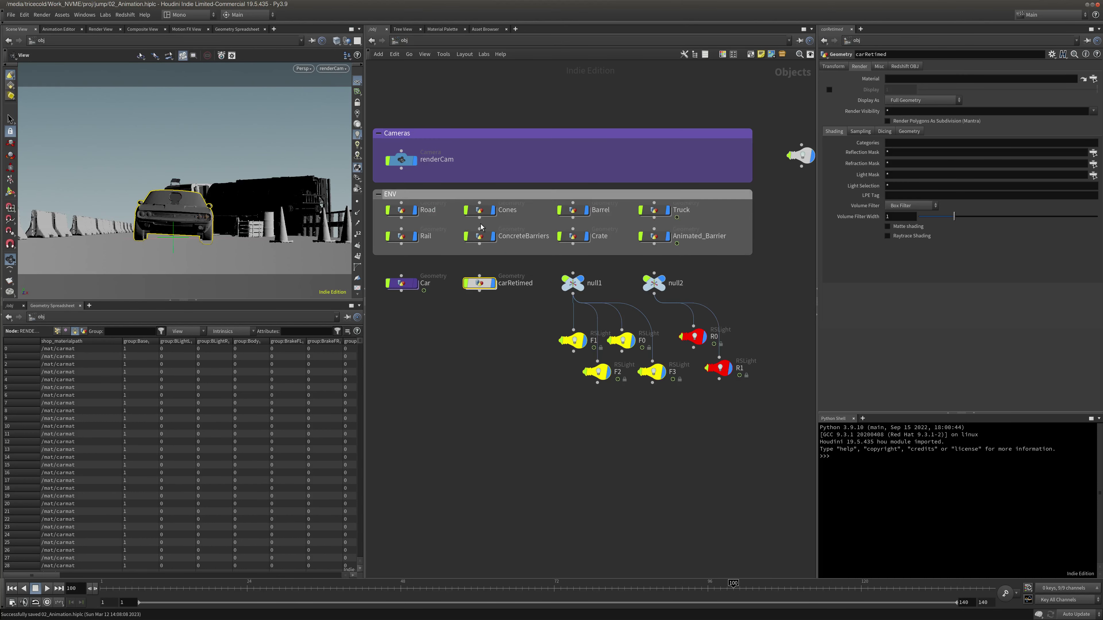
{"action": "left_click", "coordinate": [417, 42]}
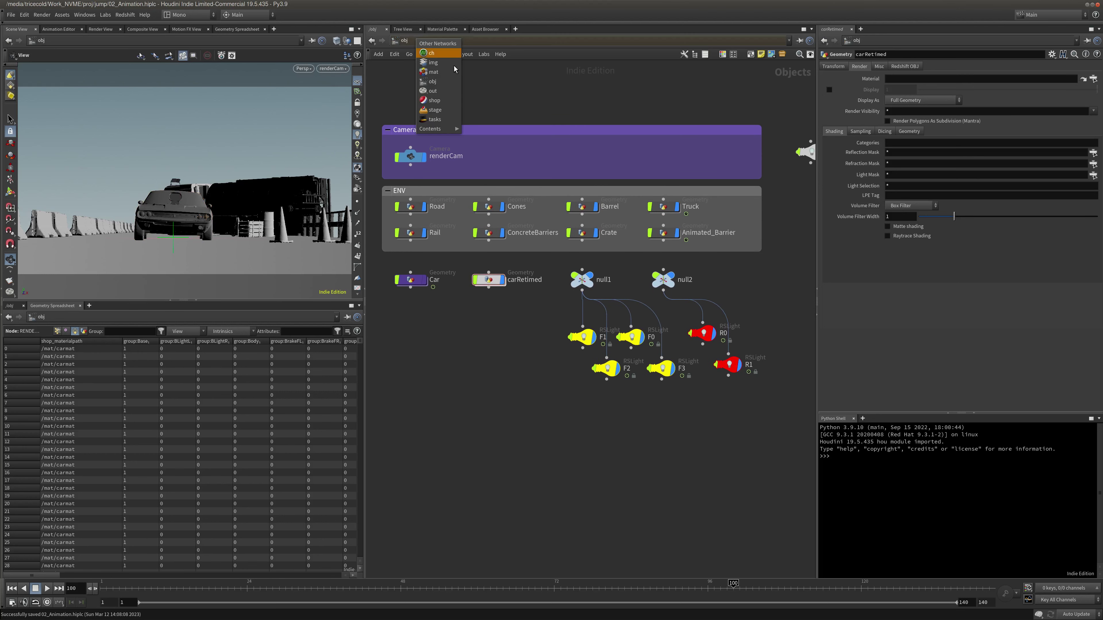
{"action": "left_click", "coordinate": [435, 92]}
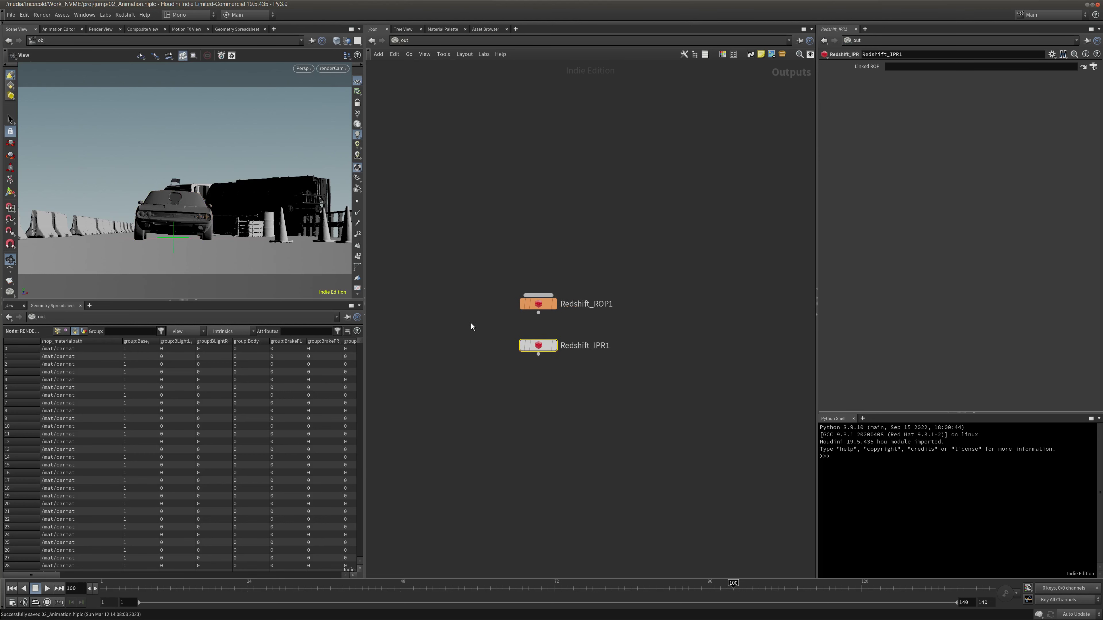
Render frame 100 with Redshift_ROP1 in the Redshift Render View, stop the progressive render and close the window
{"action": "left_click", "coordinate": [539, 304]}
{"action": "left_click", "coordinate": [928, 67]}
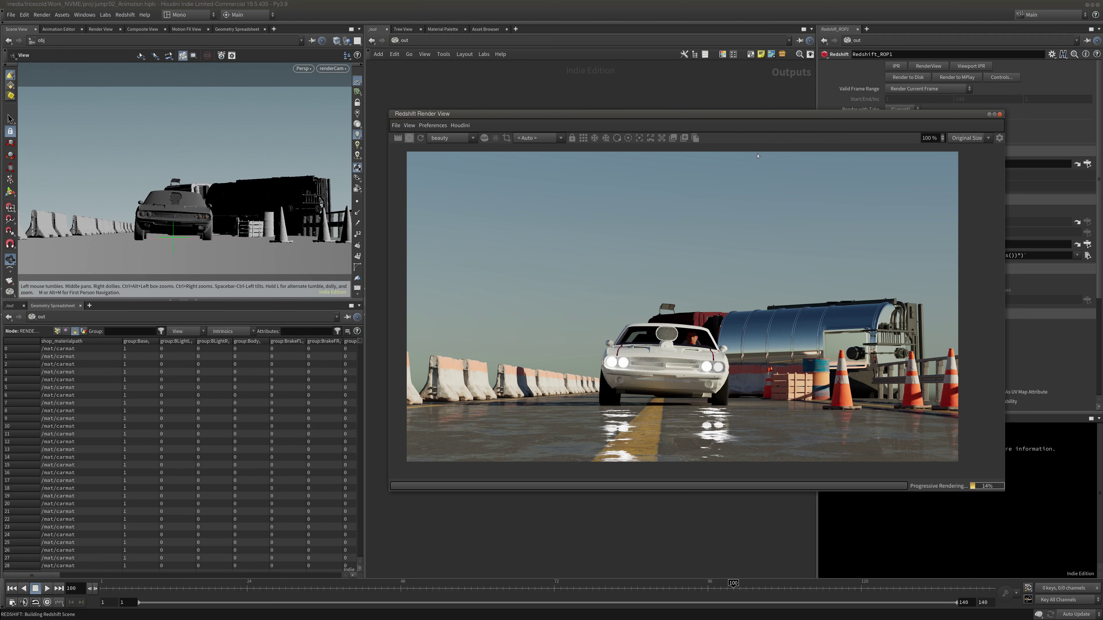
{"action": "left_click_drag", "start_coordinate": [721, 120], "coordinate": [644, 162]}
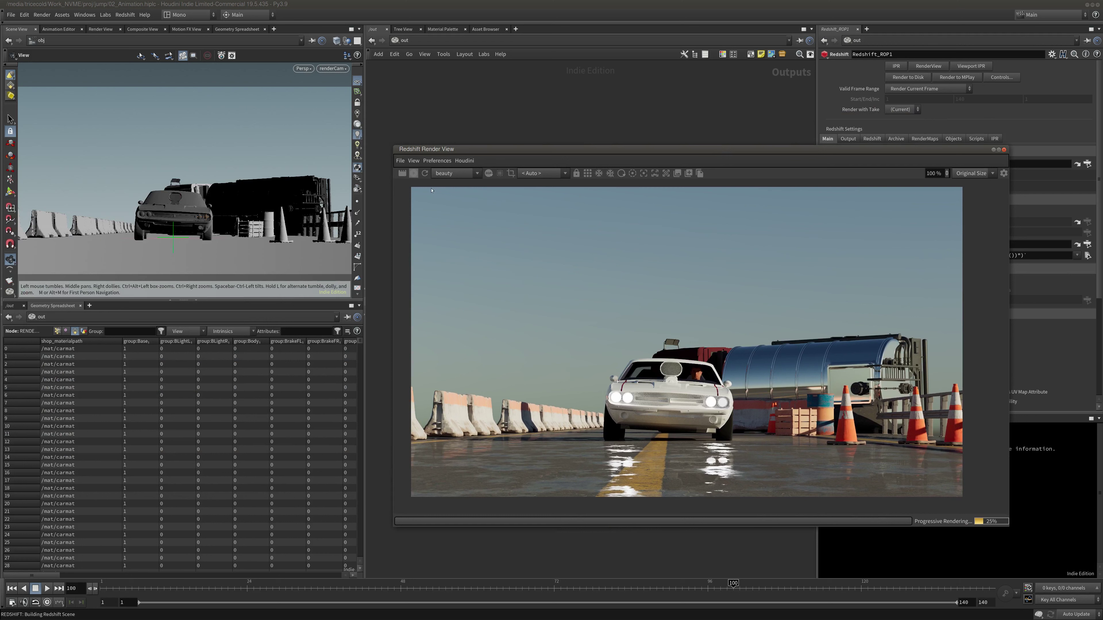
{"action": "left_click", "coordinate": [414, 174]}
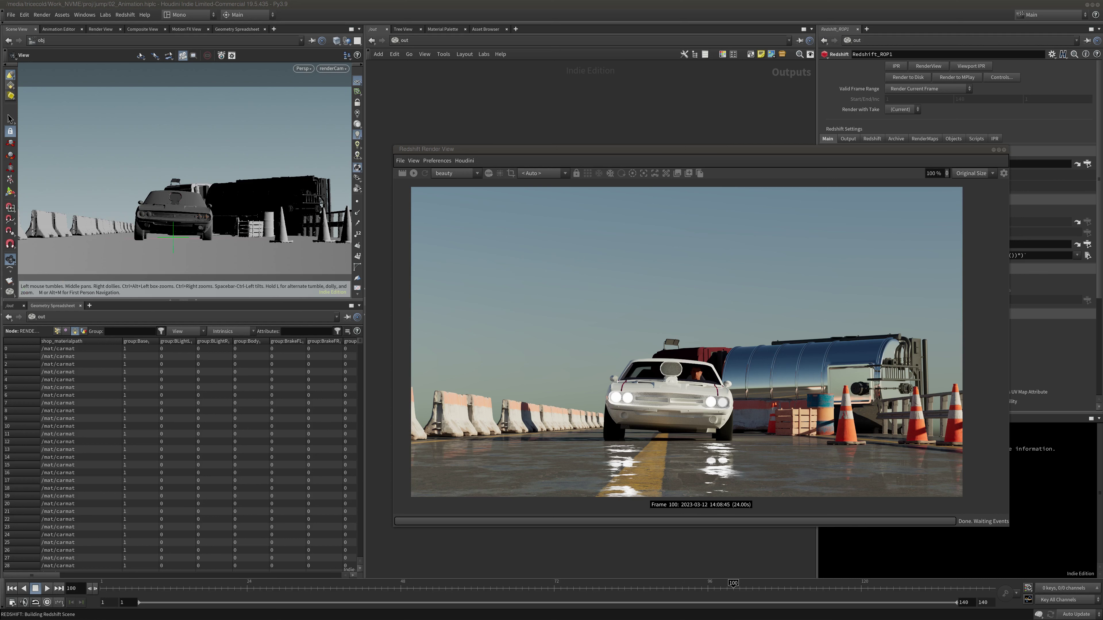
{"action": "left_click", "coordinate": [1004, 150]}
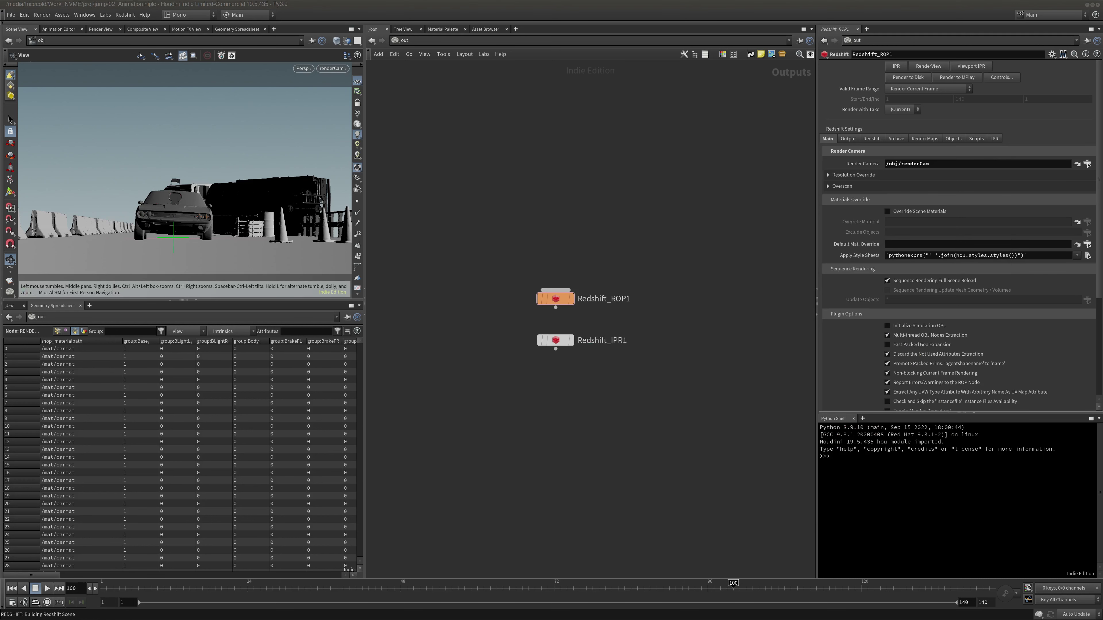
Look over the car and the surrounding road set in the 002.hiplc scene from several angles and distances
{"action": "left_click_drag", "start_coordinate": [292, 589], "coordinate": [509, 599]}
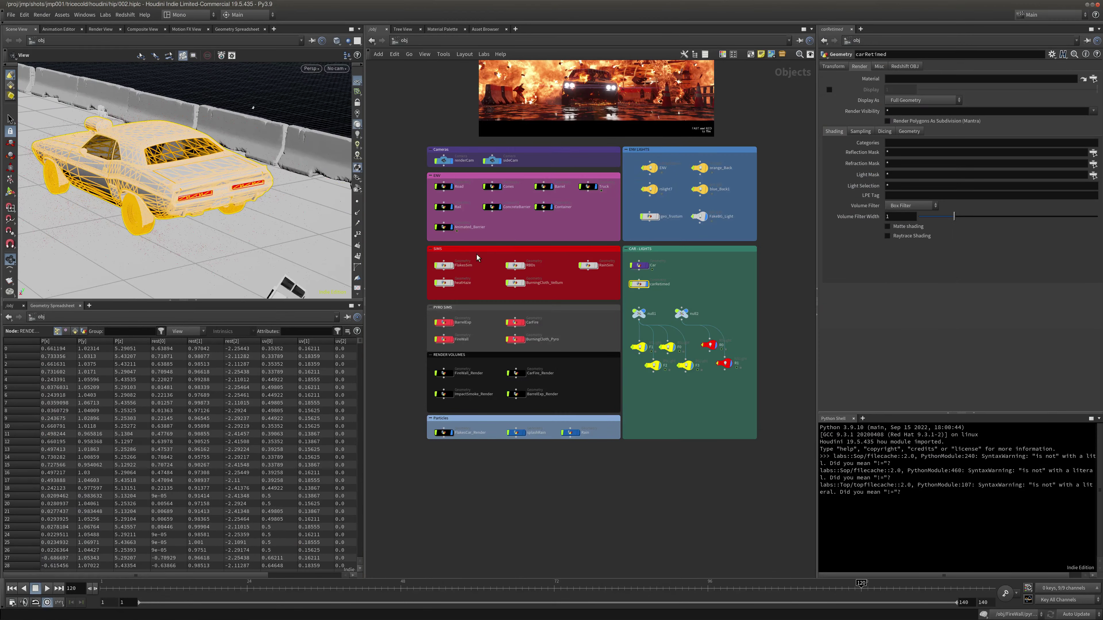
{"action": "left_click", "coordinate": [400, 250]}
{"action": "left_click_drag", "start_coordinate": [191, 181], "coordinate": [265, 183]}
{"action": "middle_click_drag", "start_coordinate": [265, 183], "coordinate": [314, 150]}
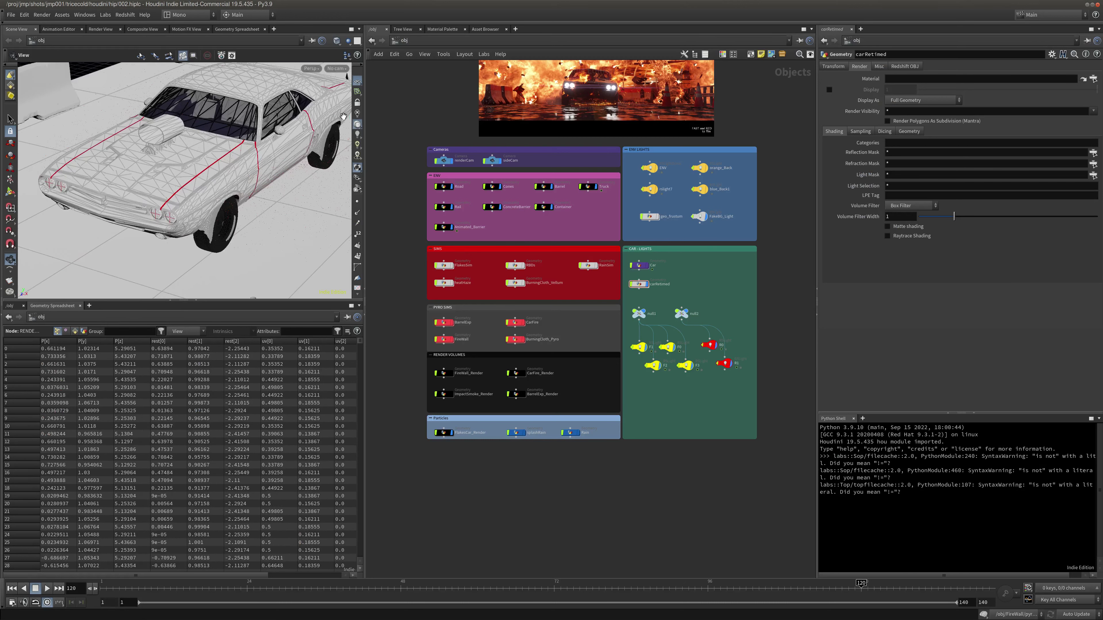
{"action": "right_click_drag", "start_coordinate": [310, 148], "coordinate": [237, 164]}
{"action": "scroll", "coordinate": [434, 375], "scroll_direction": "up", "scroll_amount": 3}
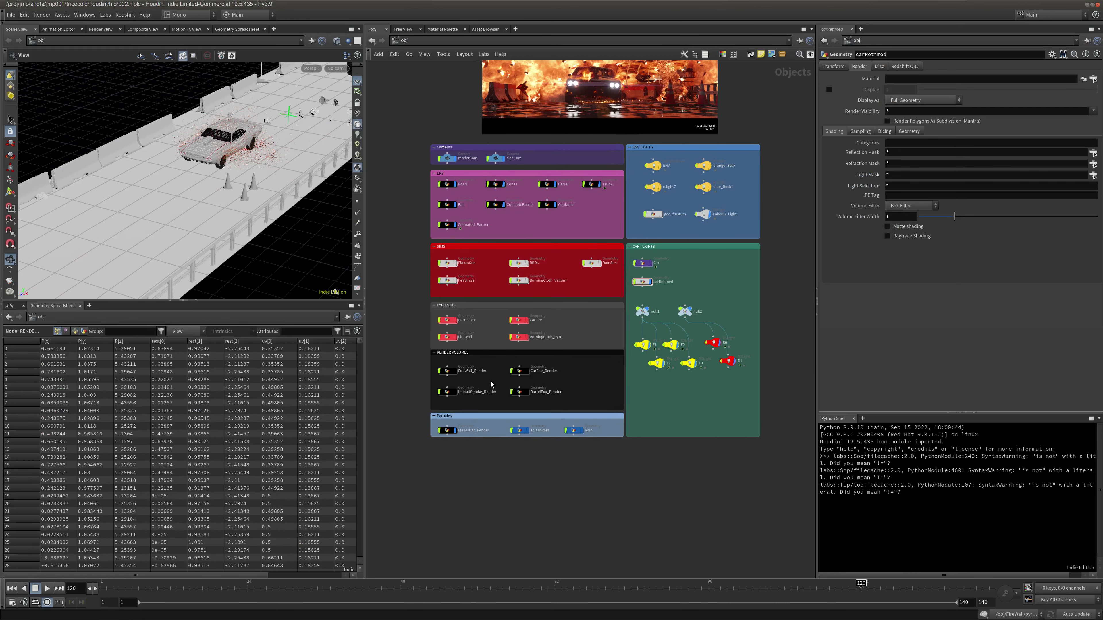
Enter the FireWall_Render geometry network and switch the update mode to Manual
{"action": "left_click", "coordinate": [428, 369]}
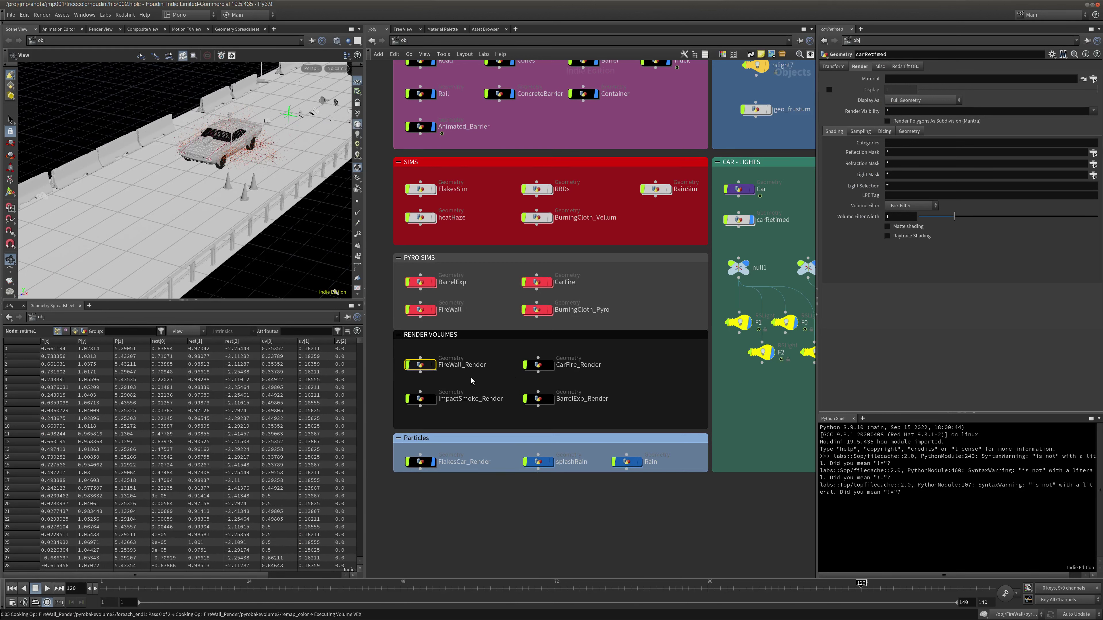
{"action": "key", "text": "i"}
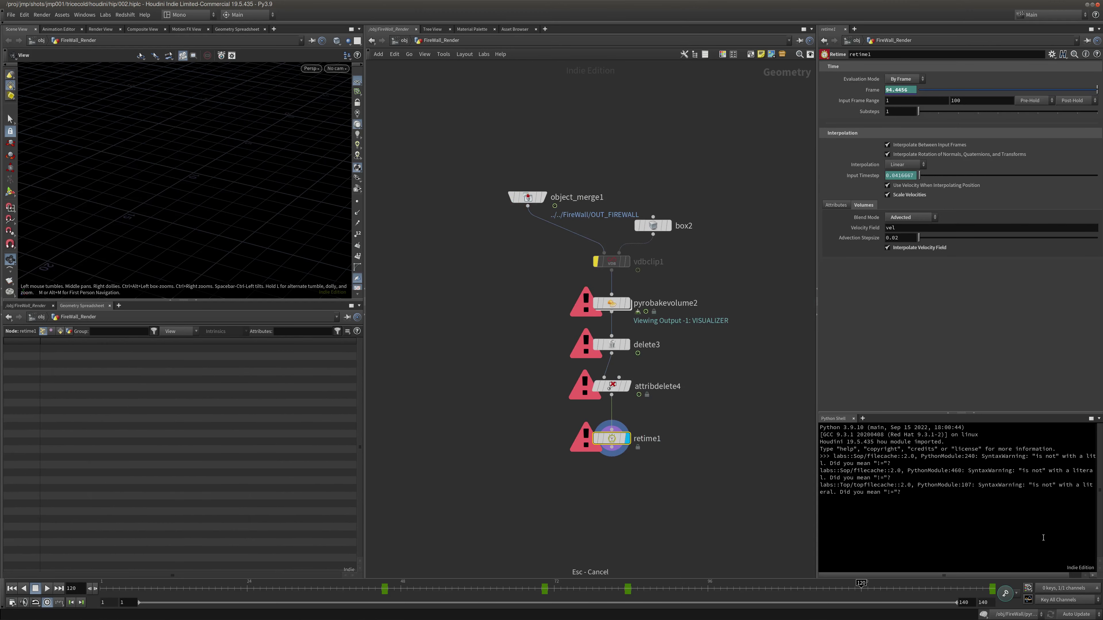
{"action": "left_click", "coordinate": [1076, 613]}
{"action": "left_click", "coordinate": [1073, 587]}
Jump from object_merge1 to its OUT_FIREWALL source in the FireWall network and select pyrosolver_gpu_explosion
{"action": "left_click", "coordinate": [537, 197]}
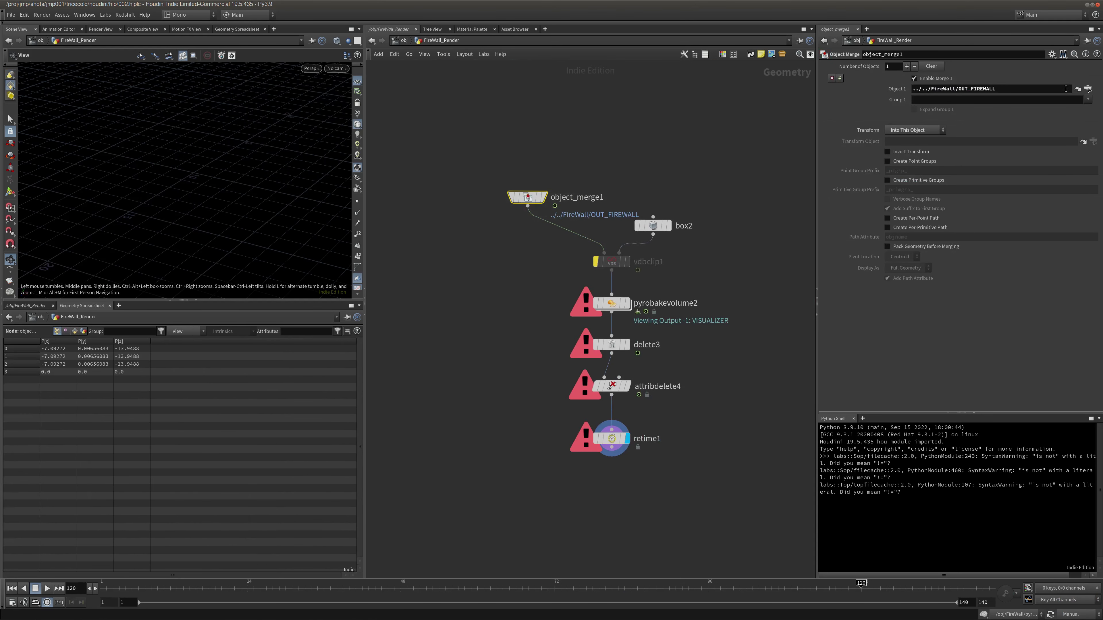
{"action": "left_click", "coordinate": [1078, 88]}
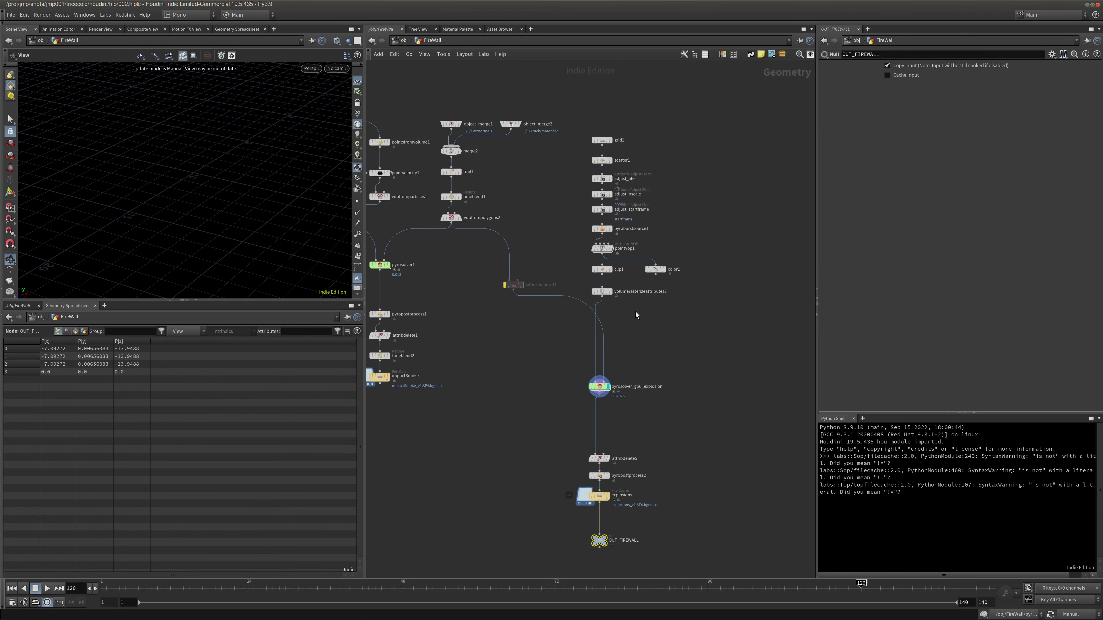
{"action": "left_click", "coordinate": [599, 387]}
{"action": "scroll", "coordinate": [521, 174], "scroll_direction": "down", "scroll_amount": 5}
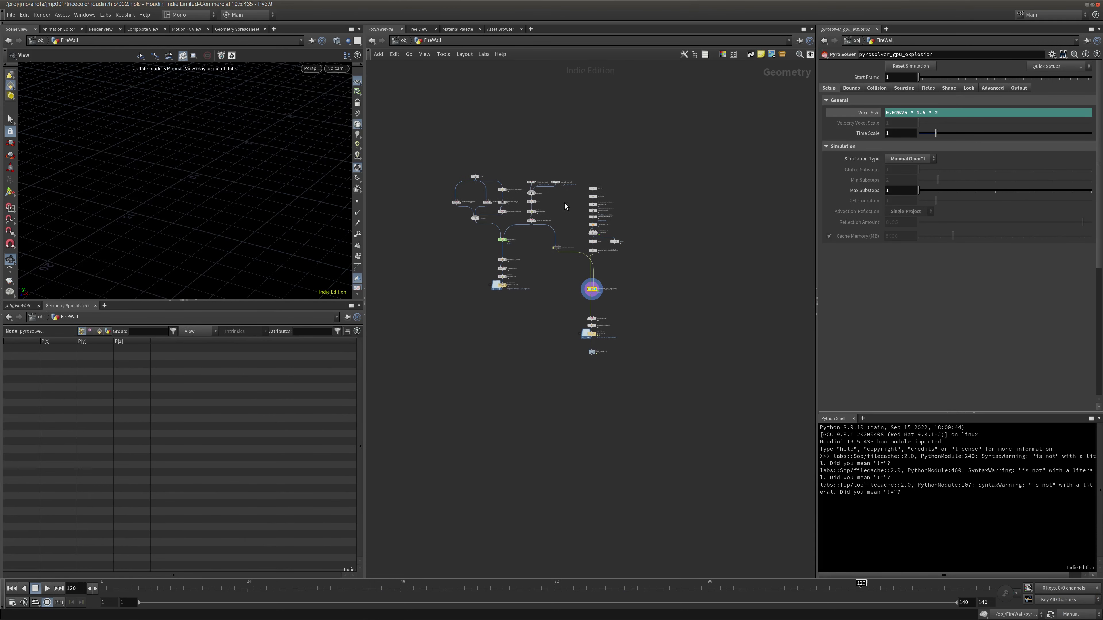
{"action": "scroll", "coordinate": [644, 302], "scroll_direction": "up", "scroll_amount": 5}
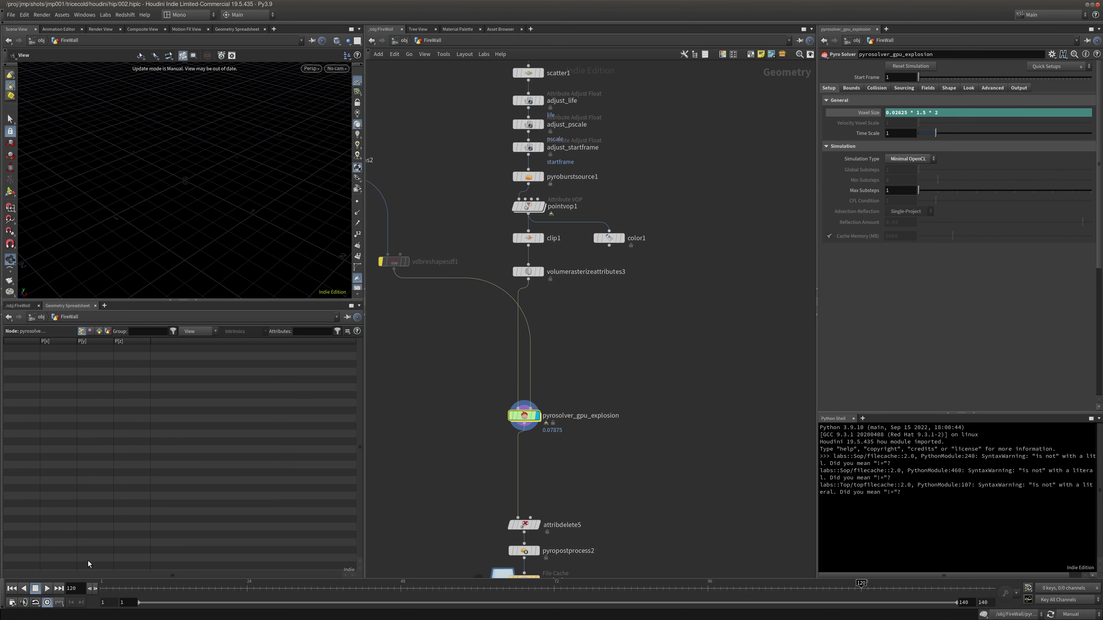
Go back to frame 1 and set the update mode to Auto Update
{"action": "left_click", "coordinate": [12, 589]}
{"action": "left_click", "coordinate": [1078, 613]}
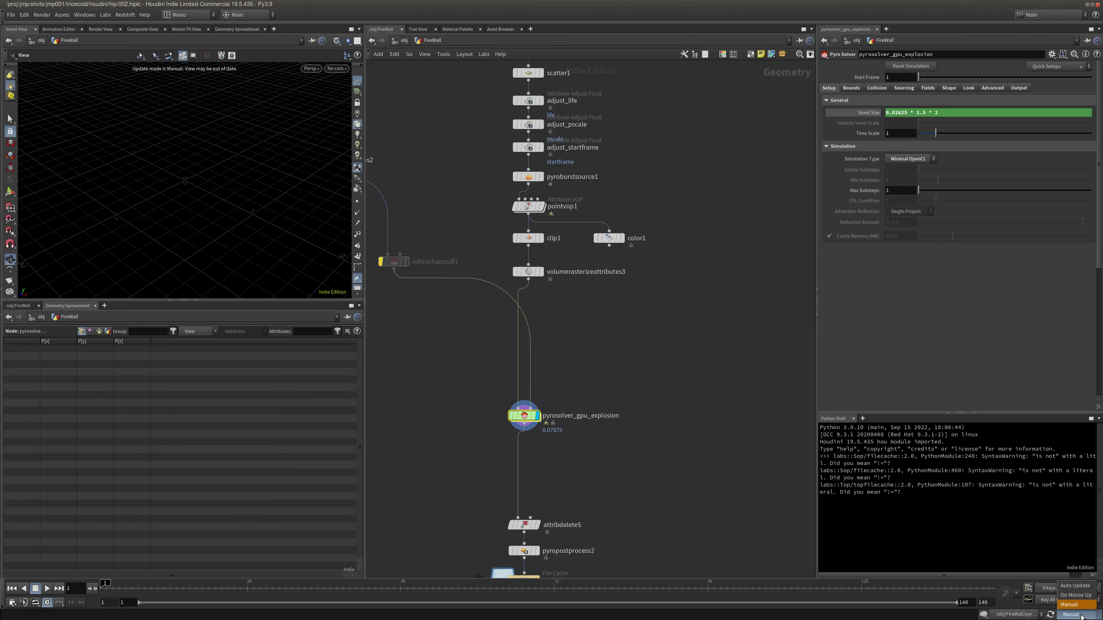
{"action": "left_click", "coordinate": [1078, 588]}
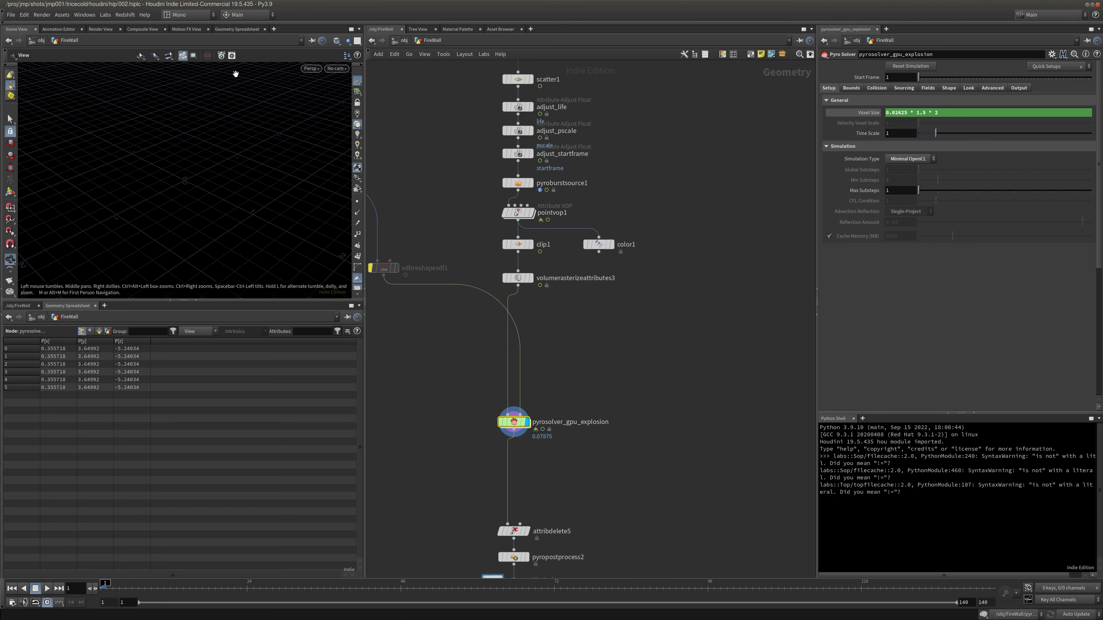
Check the pyro solver's Simulation Type options, play the explosion simulation to frame 35 and inspect the fireball inside its bounds
{"action": "left_click_drag", "start_coordinate": [205, 200], "coordinate": [259, 203]}
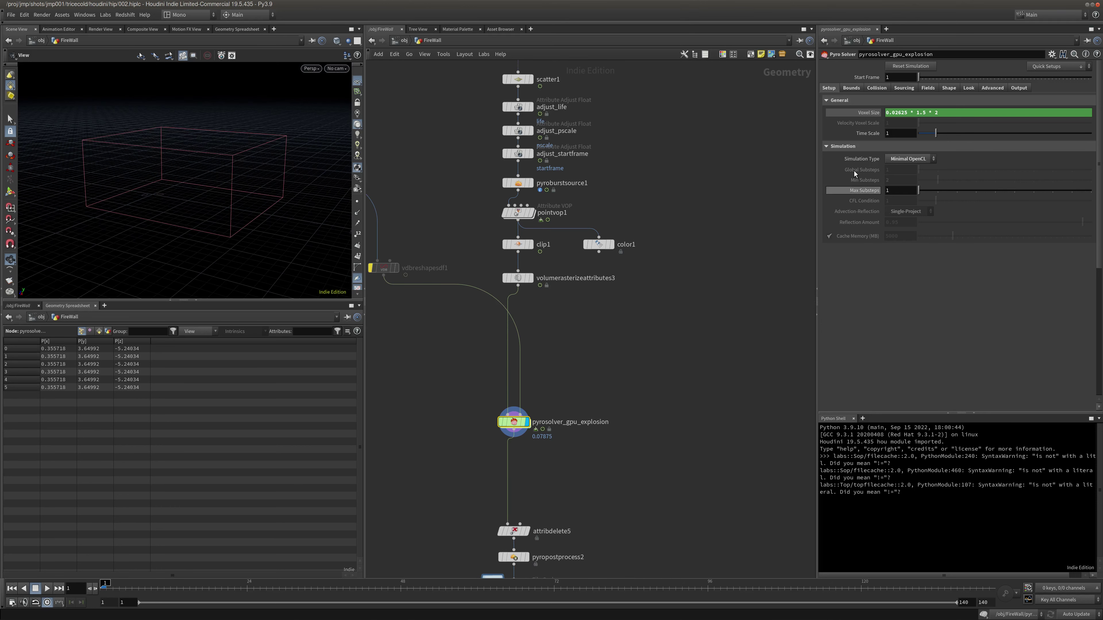
{"action": "left_click", "coordinate": [910, 159]}
{"action": "left_click", "coordinate": [754, 201]}
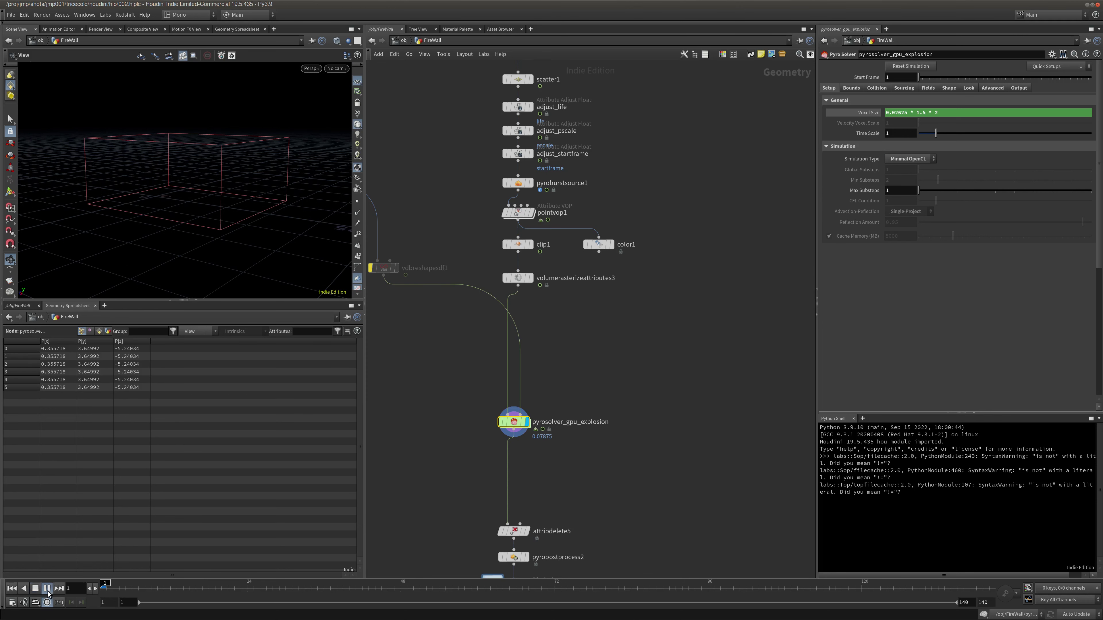
{"action": "left_click", "coordinate": [46, 589]}
{"action": "left_click", "coordinate": [36, 590]}
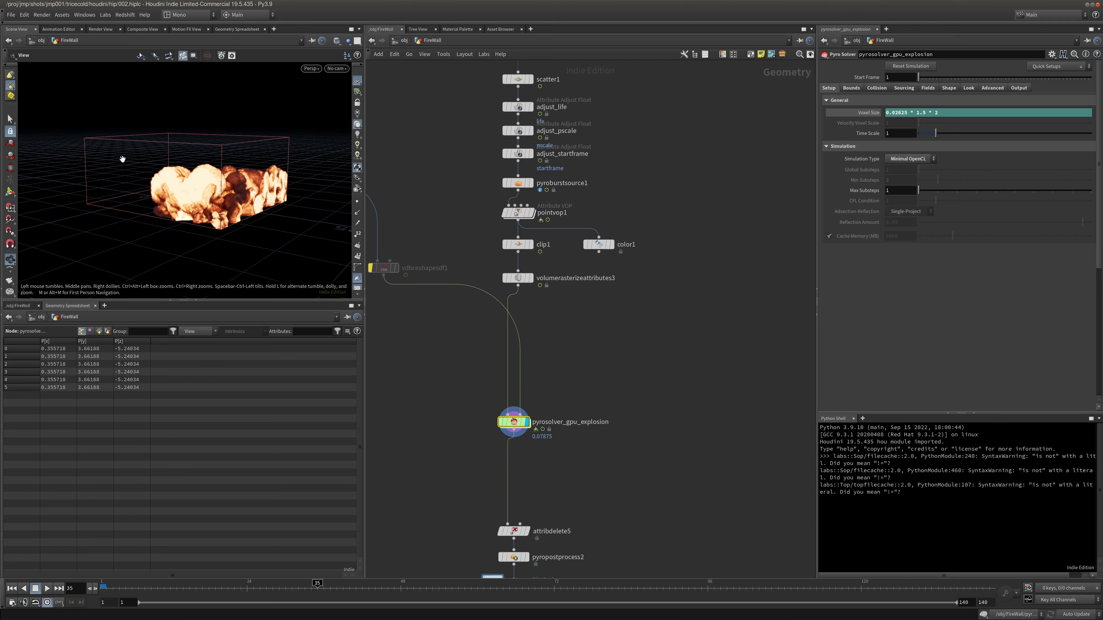
{"action": "left_click_drag", "start_coordinate": [131, 186], "coordinate": [191, 174]}
{"action": "right_click_drag", "start_coordinate": [191, 174], "coordinate": [213, 186]}
{"action": "left_click_drag", "start_coordinate": [213, 187], "coordinate": [244, 181]}
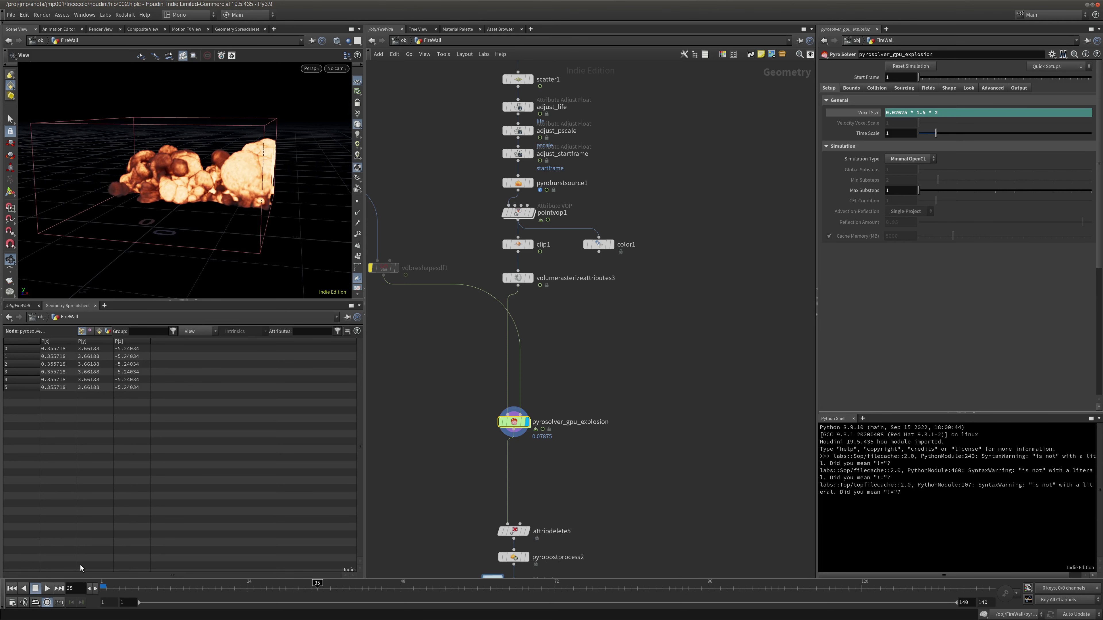
Replay the explosion simulation from frame 1 past frame 115, viewing it from a higher angle, and return to the first frame
{"action": "left_click", "coordinate": [11, 589]}
{"action": "left_click", "coordinate": [47, 588]}
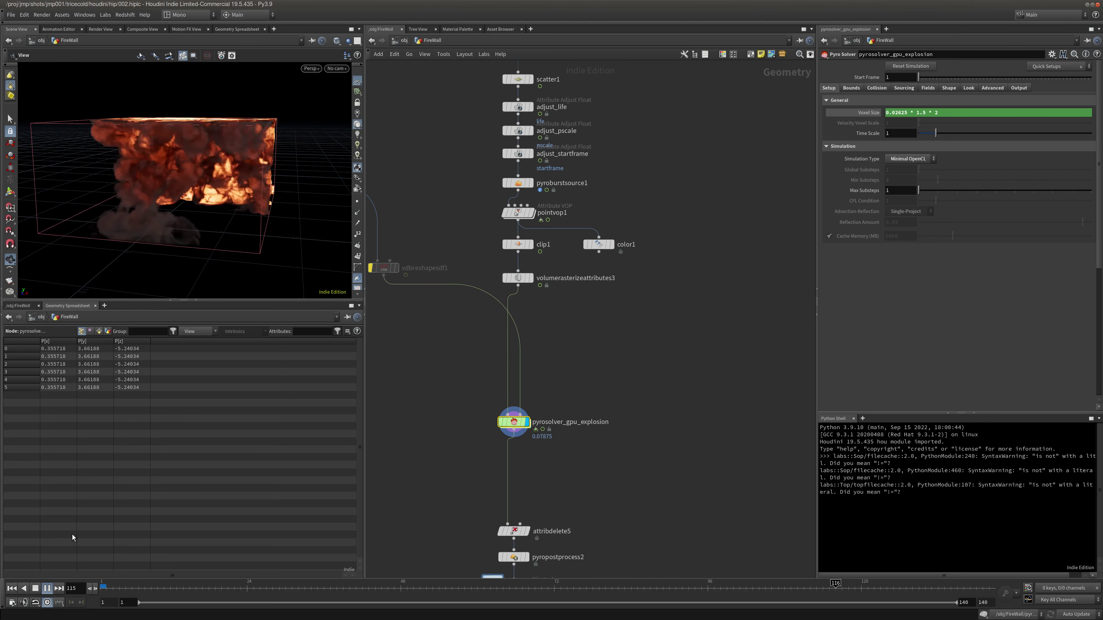
{"action": "left_click_drag", "start_coordinate": [173, 174], "coordinate": [167, 267]}
{"action": "left_click", "coordinate": [35, 588]}
{"action": "left_click", "coordinate": [12, 588]}
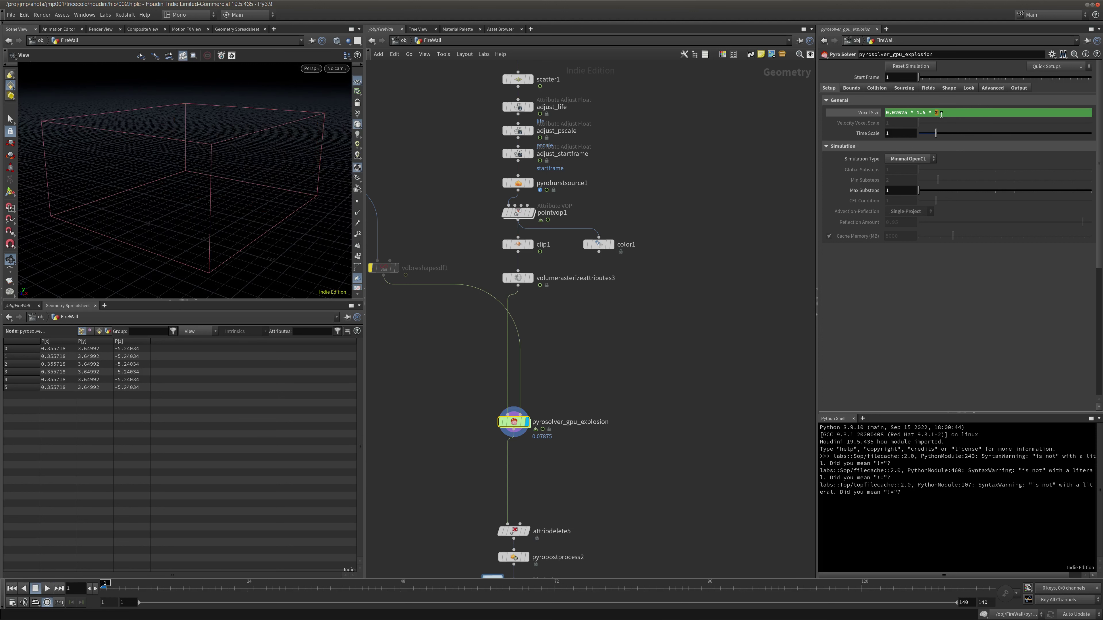
Set the pyro solver's Voxel Size to 0.02625 * 1.5 * 1, play the simulation and inspect the explosion up close
{"action": "type", "text": "1"}
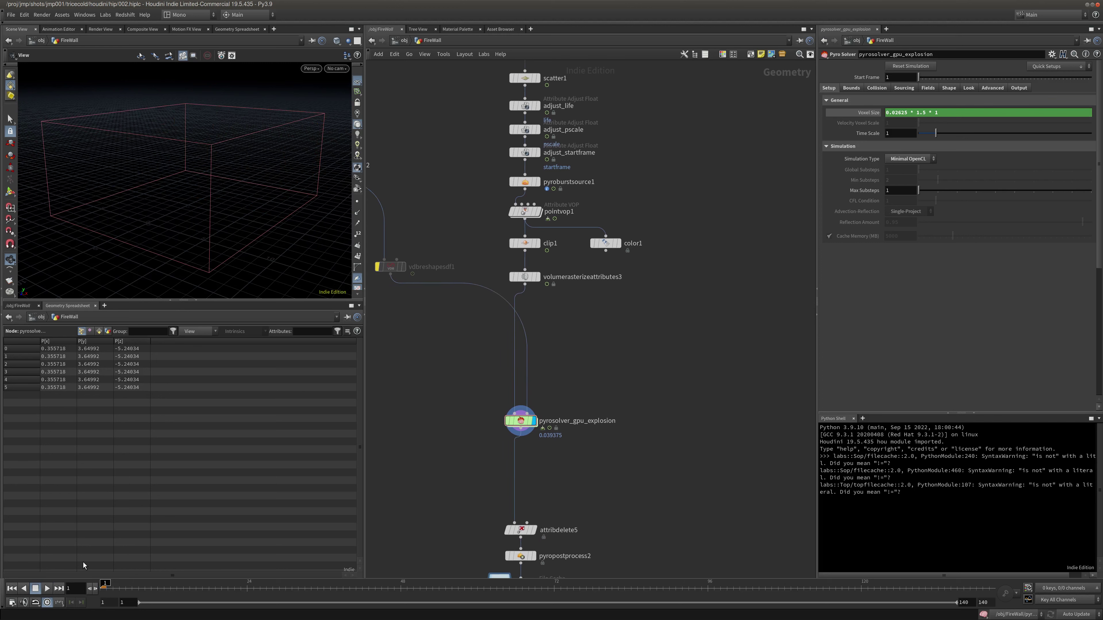
{"action": "left_click", "coordinate": [45, 590]}
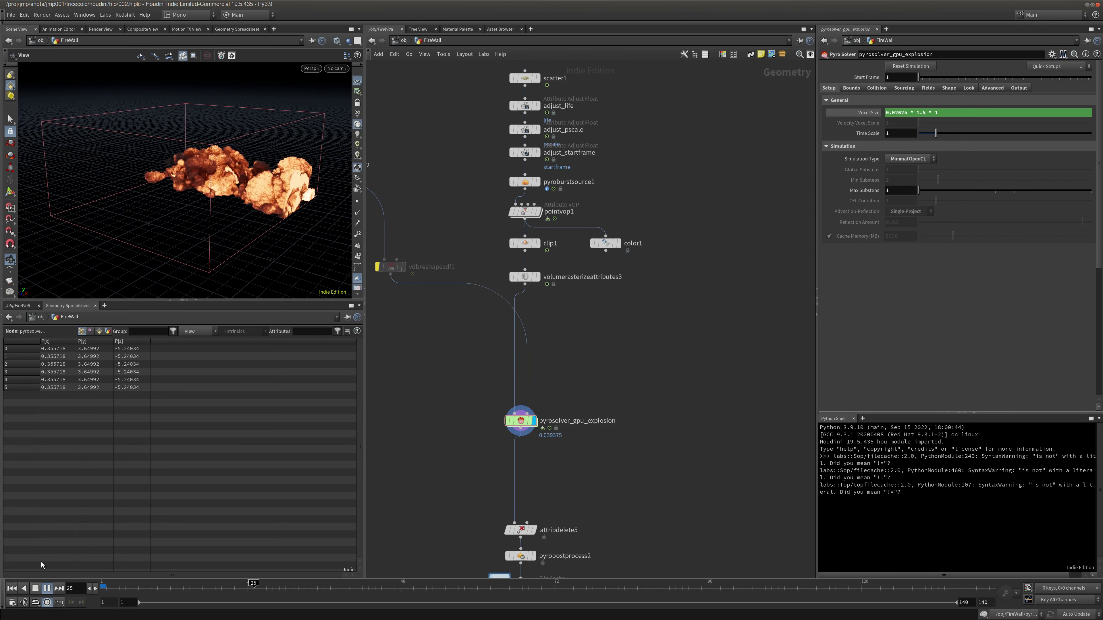
{"action": "mouse_move", "coordinate": [193, 177]}
{"action": "left_mouse_down"}
{"action": "mouse_move", "coordinate": [283, 166]}
{"action": "mouse_move", "coordinate": [187, 187]}
{"action": "left_mouse_up"}
{"action": "right_click_drag", "start_coordinate": [186, 187], "coordinate": [230, 195]}
{"action": "left_click_drag", "start_coordinate": [230, 196], "coordinate": [278, 180]}
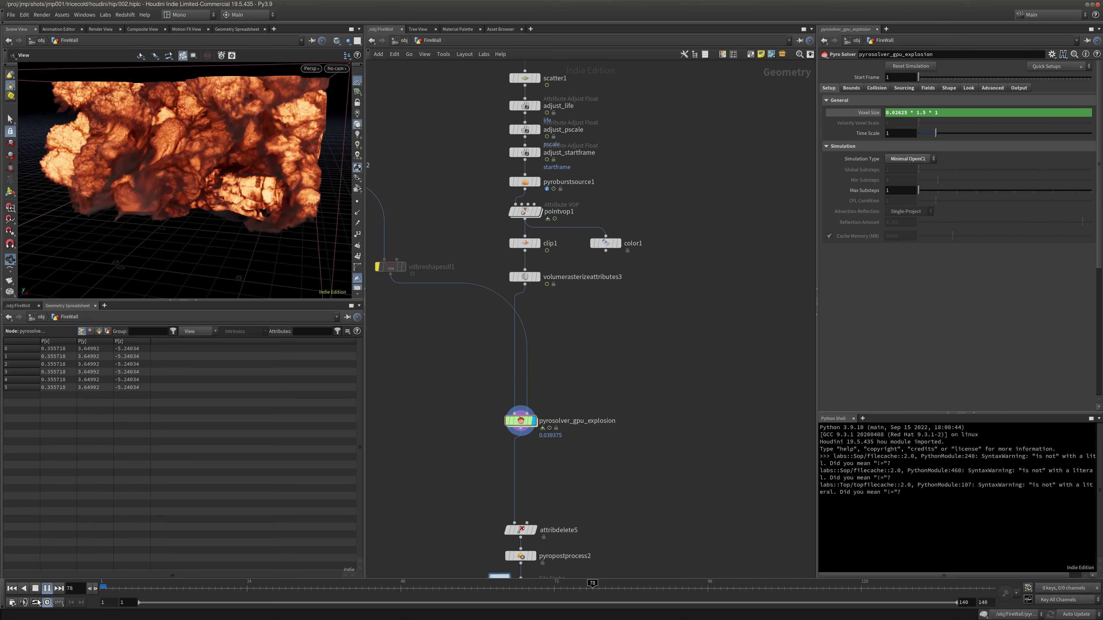
Rewind to frame 1, check the solver's node information and shorten the Voxel Size expression to 0.02625 * 1
{"action": "left_click", "coordinate": [13, 589]}
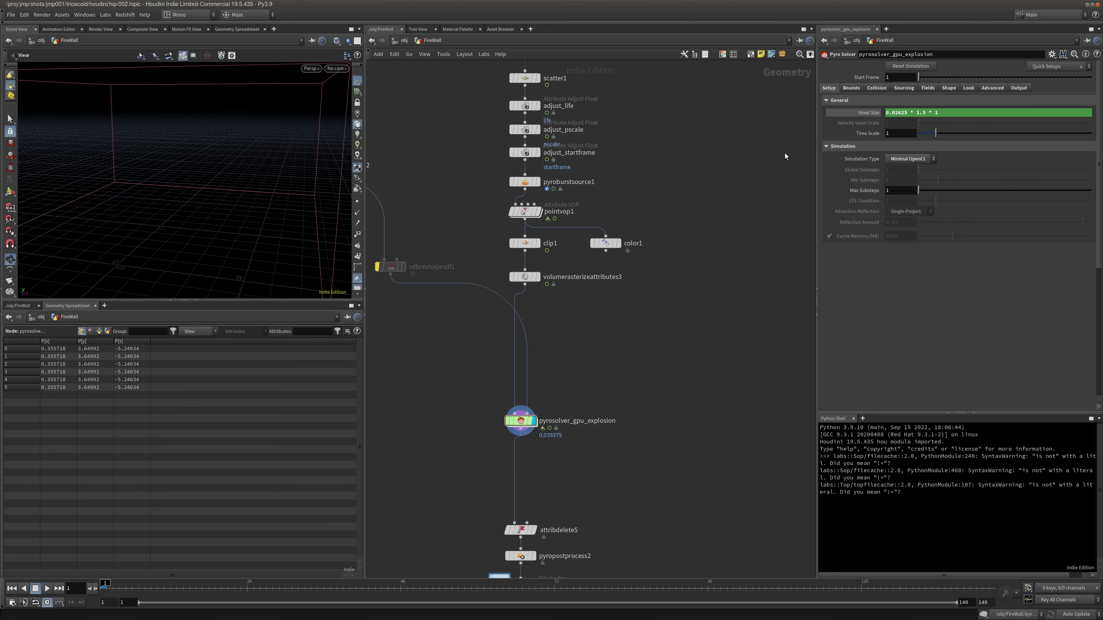
{"action": "left_click", "coordinate": [870, 115]}
{"action": "left_click", "coordinate": [869, 114]}
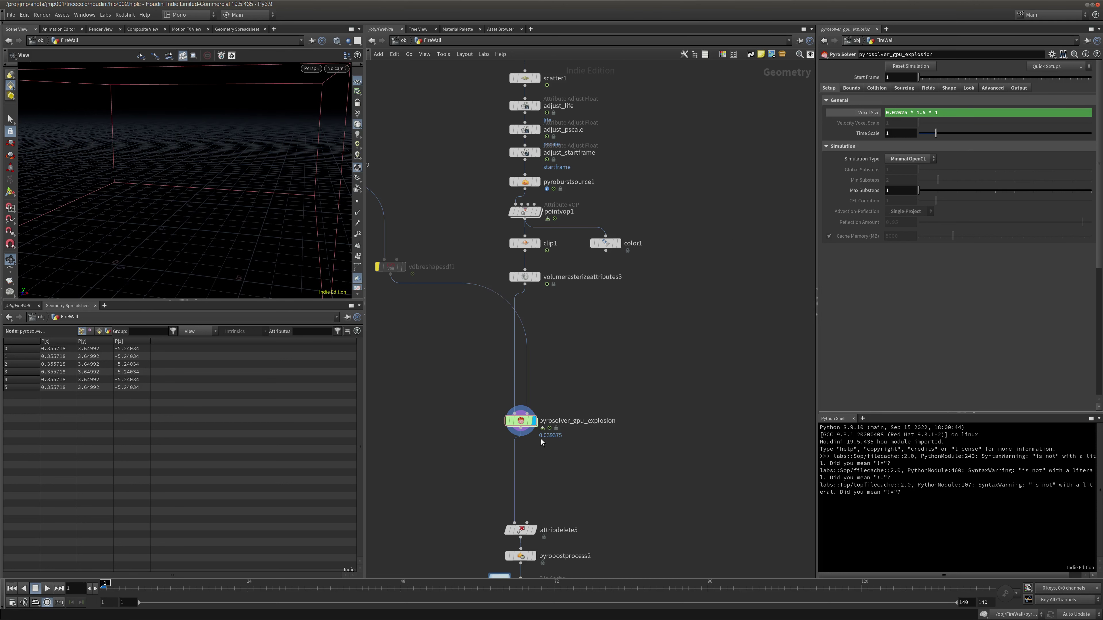
{"action": "middle_click", "coordinate": [522, 429]}
{"action": "left_click_drag", "start_coordinate": [918, 113], "coordinate": [938, 113]}
{"action": "key", "text": "BackSpace"}
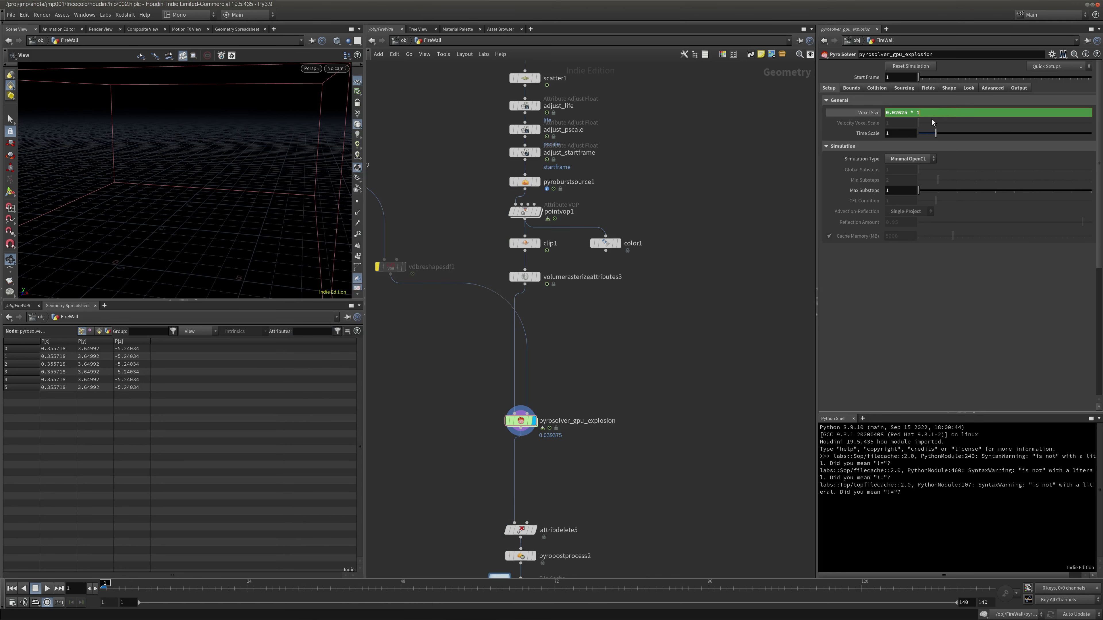
{"action": "middle_click_drag", "start_coordinate": [711, 187], "coordinate": [738, 170]}
Play the explosion simulation to frame 44 with the 0.02625 * 1 voxel size, checking the solver's node information
{"action": "left_click", "coordinate": [47, 590]}
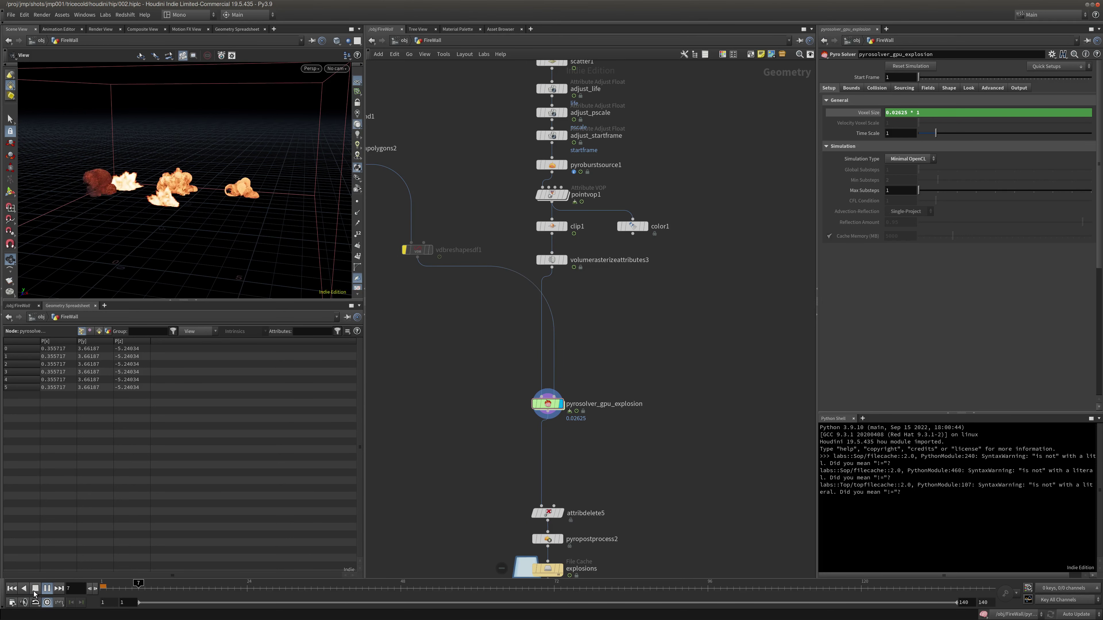
{"action": "middle_click", "coordinate": [554, 409]}
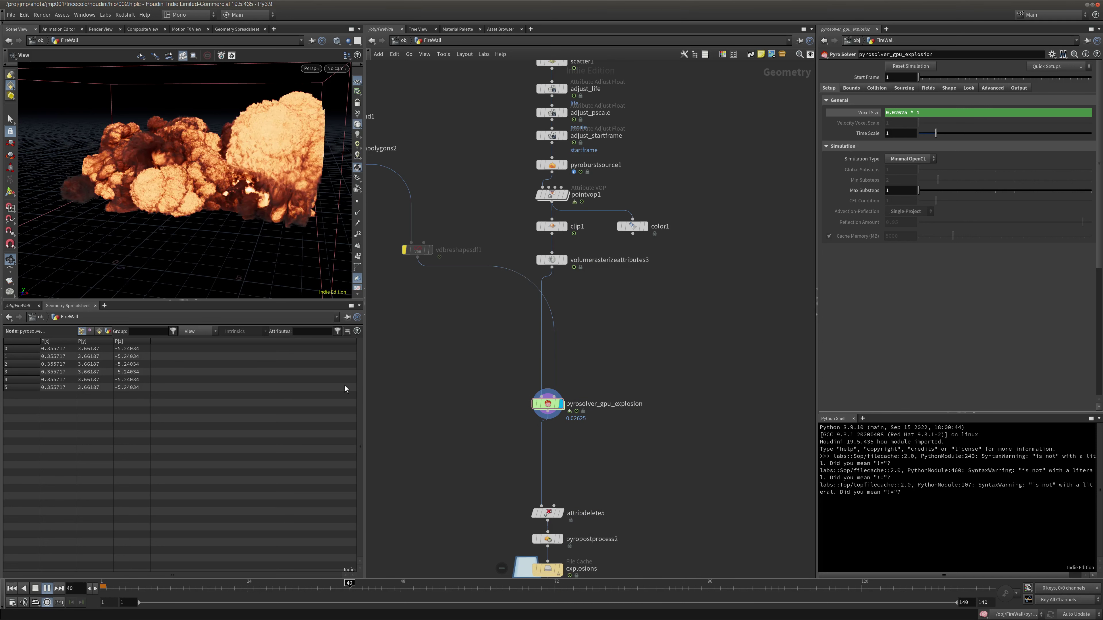
{"action": "left_click", "coordinate": [35, 589]}
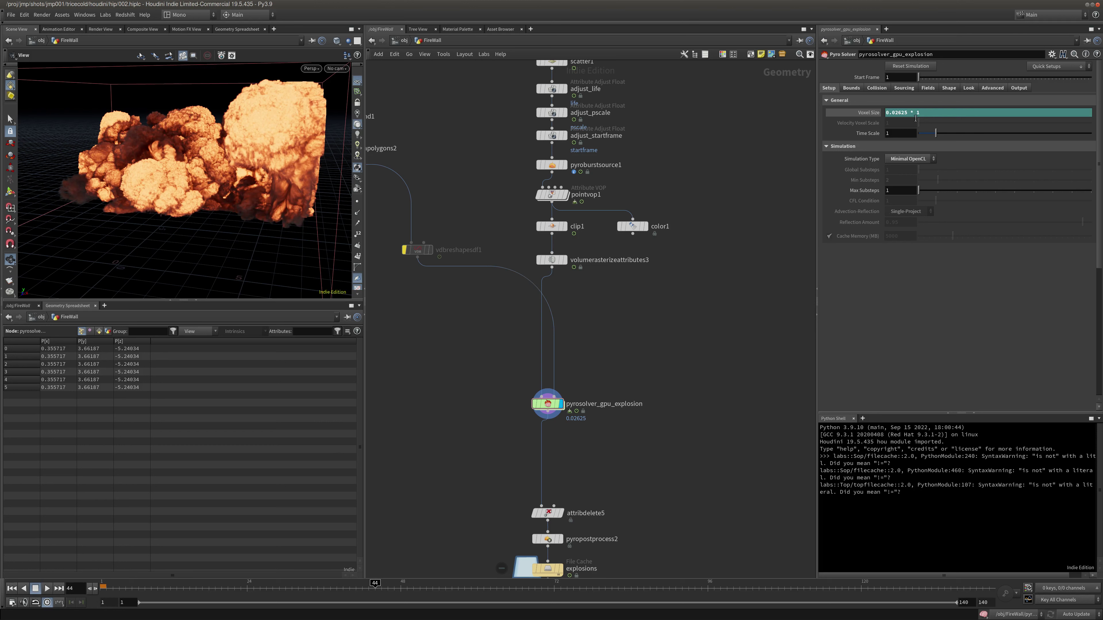
Rewind to frame 1 and set the pyro solver's Voxel Size to 0.02625 * 0.75
{"action": "left_click_drag", "start_coordinate": [916, 114], "coordinate": [923, 119]}
{"action": "left_click", "coordinate": [11, 589]}
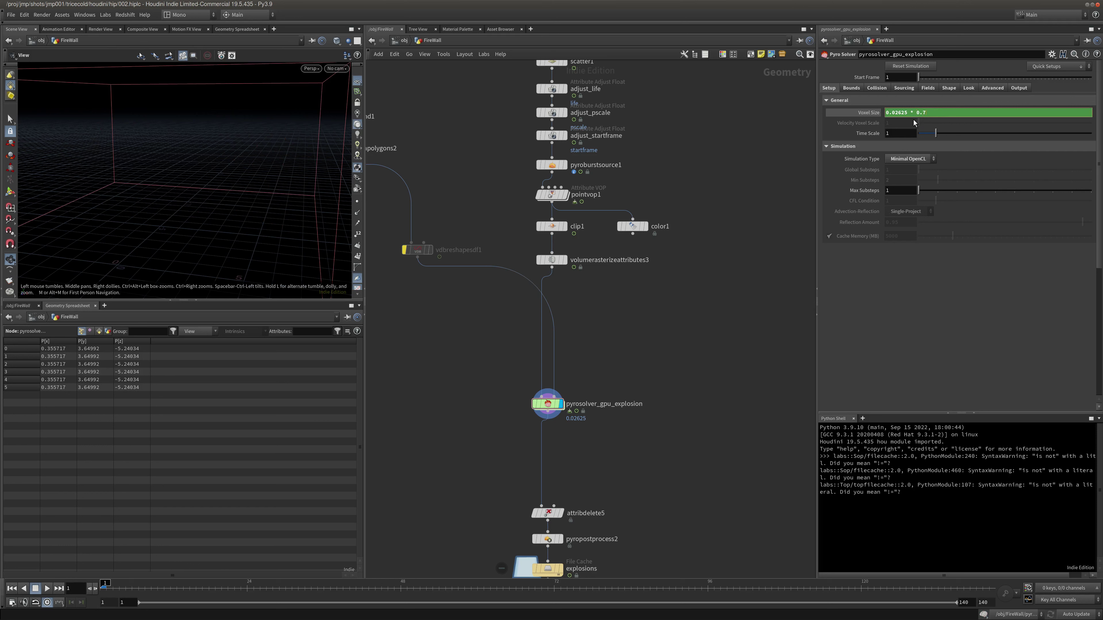
{"action": "type", "text": "0.75"}
{"action": "key", "text": "Return"}
{"action": "middle_click_drag", "start_coordinate": [717, 162], "coordinate": [730, 152]}
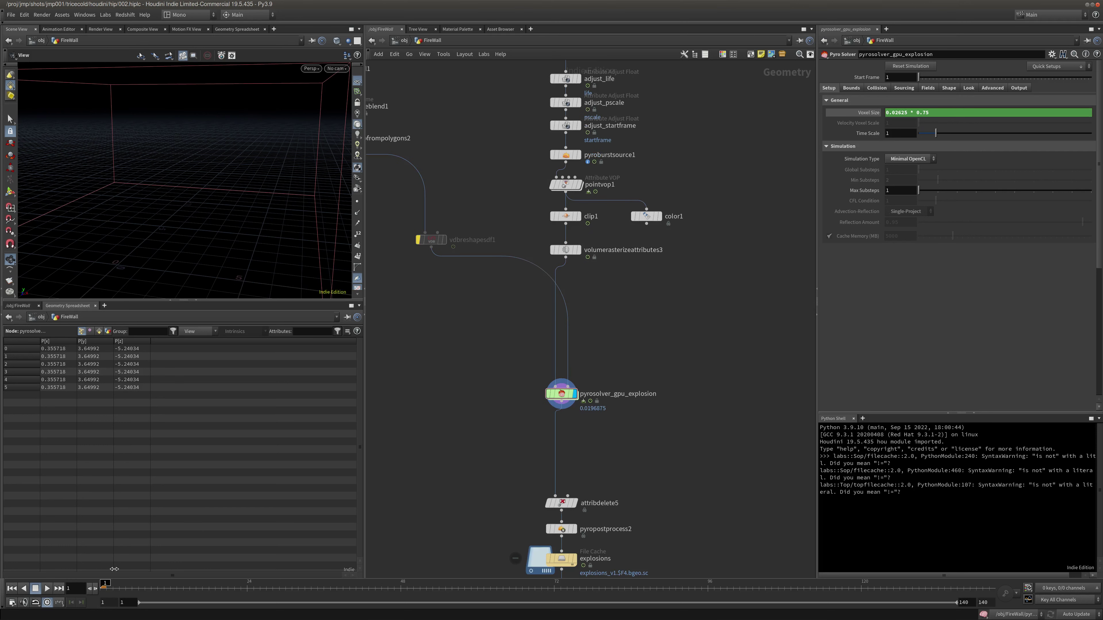
Play the simulation at the 0.75 factor to frame 24, view the solver's node information and select the factor's decimals in Voxel Size
{"action": "left_click", "coordinate": [46, 588]}
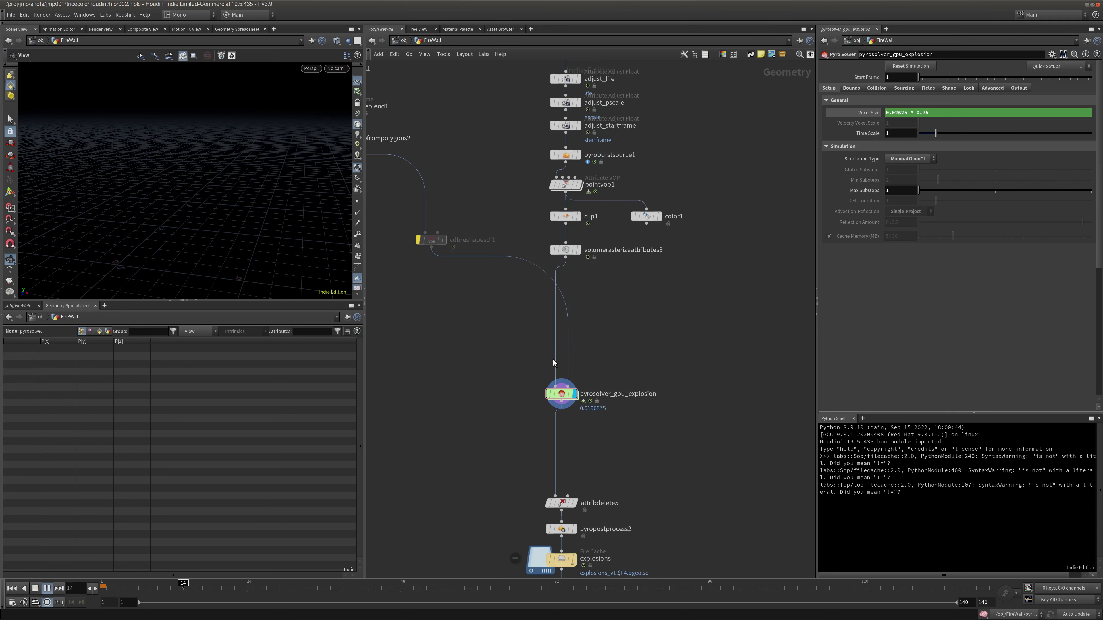
{"action": "middle_click", "coordinate": [564, 398]}
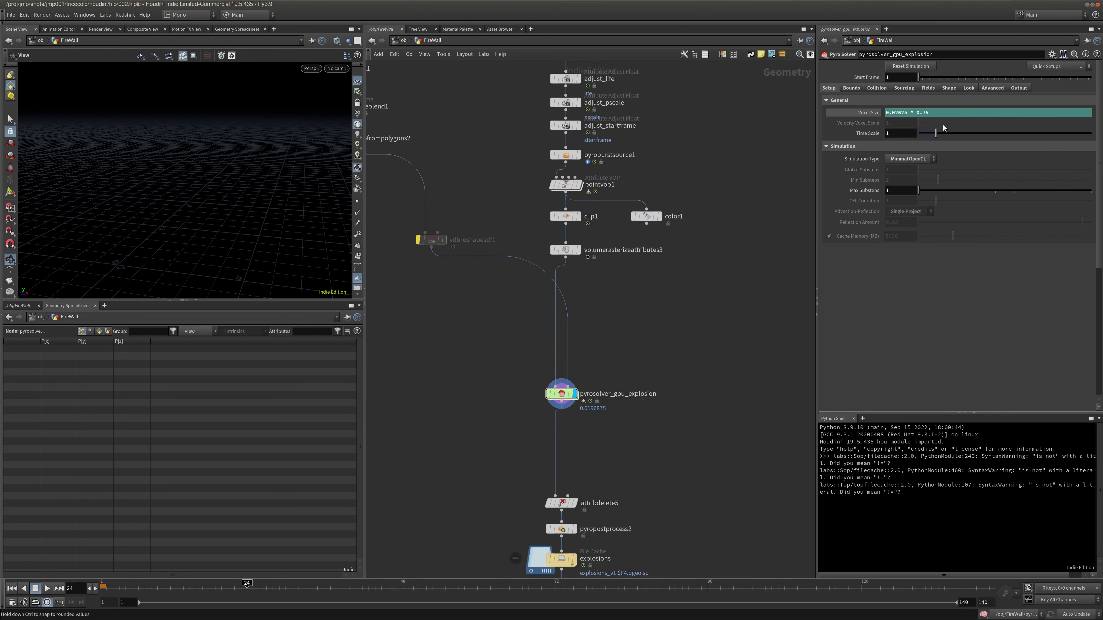
{"action": "left_click_drag", "start_coordinate": [924, 114], "coordinate": [935, 114]}
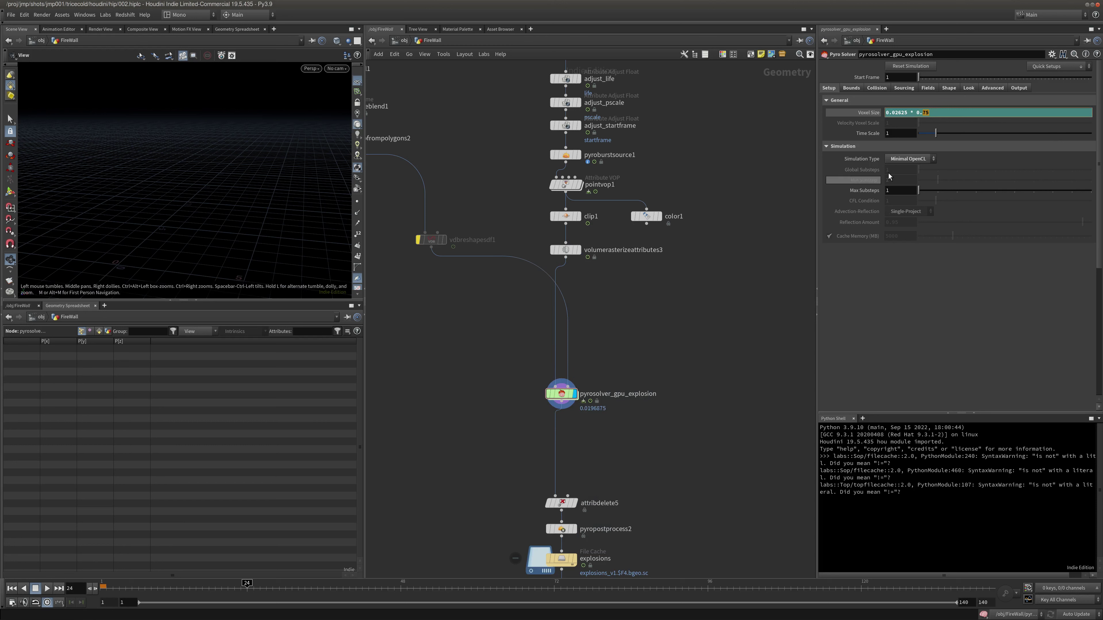
Set the pyro solver's Voxel Size to 0.02625 * 0.85, reset the simulation and play it from frame 1 to frame 12
{"action": "middle_click_drag", "start_coordinate": [738, 148], "coordinate": [759, 145]}
{"action": "left_click", "coordinate": [12, 588]}
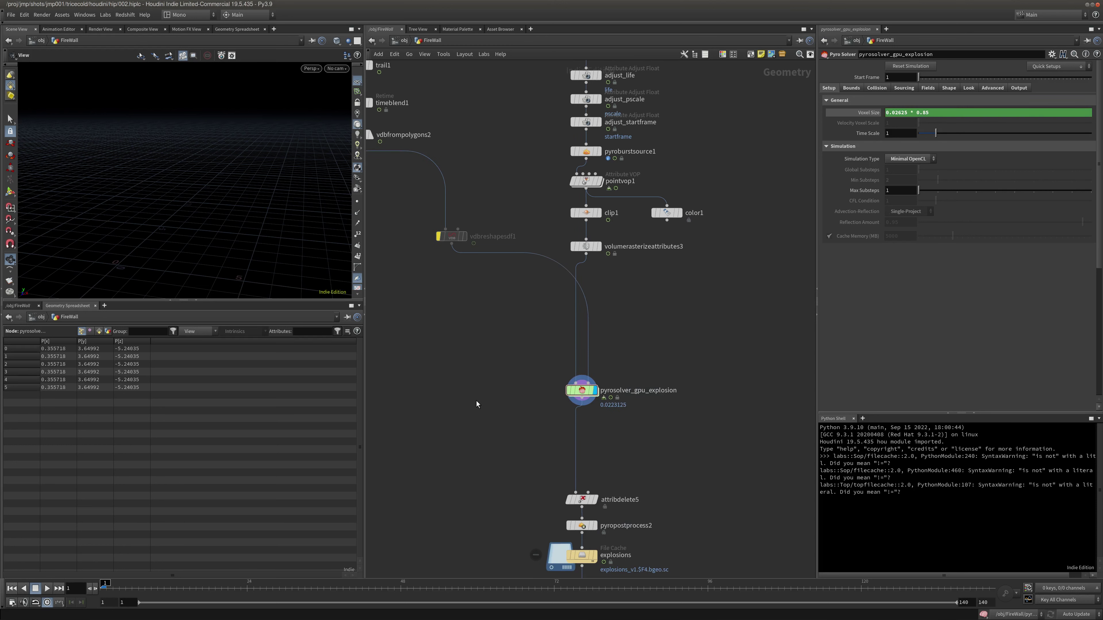
{"action": "left_click", "coordinate": [46, 588]}
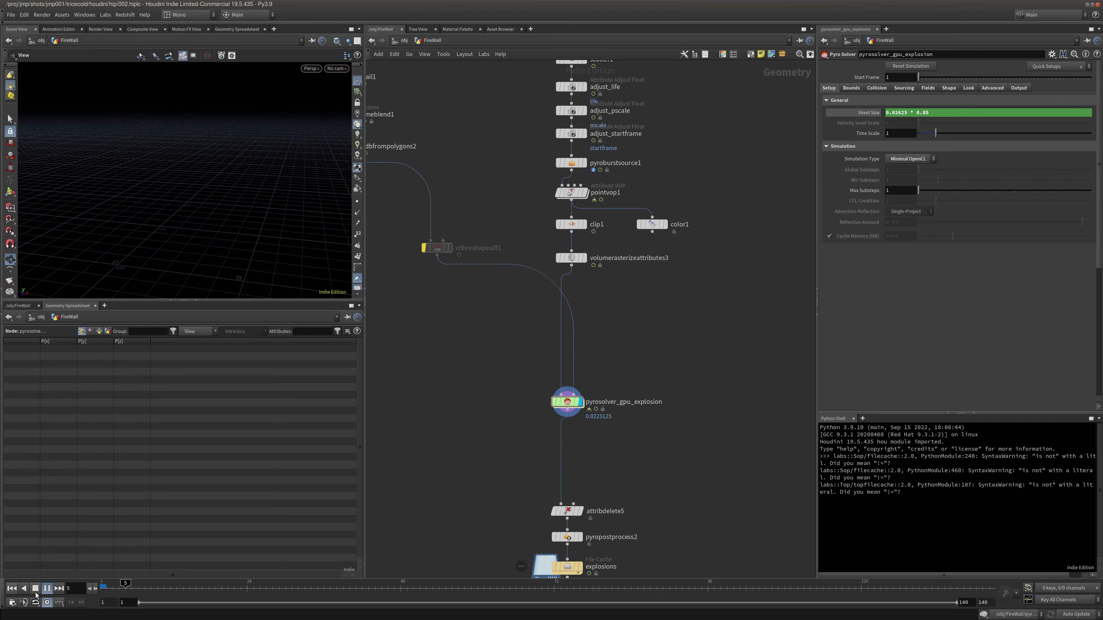
{"action": "left_click", "coordinate": [35, 588]}
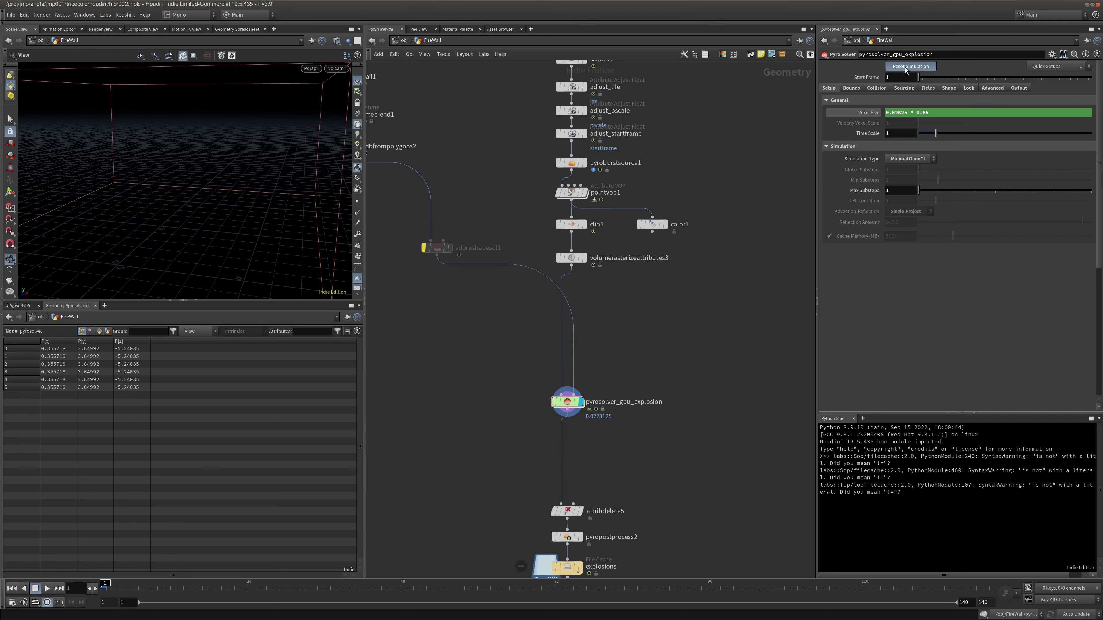
{"action": "left_click", "coordinate": [46, 588]}
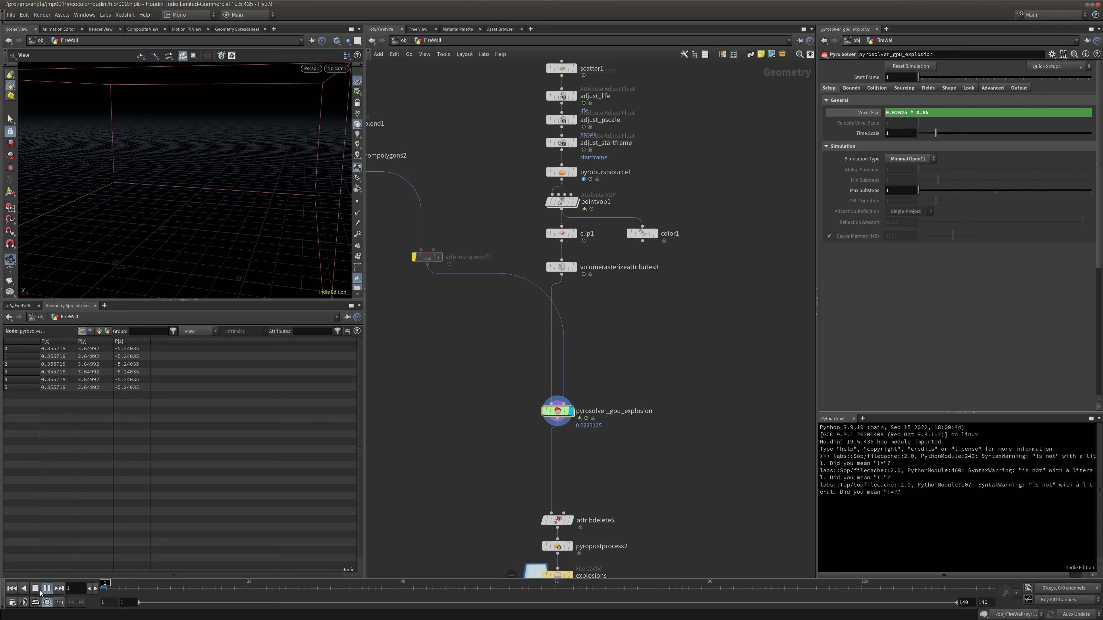
{"action": "left_click", "coordinate": [35, 588]}
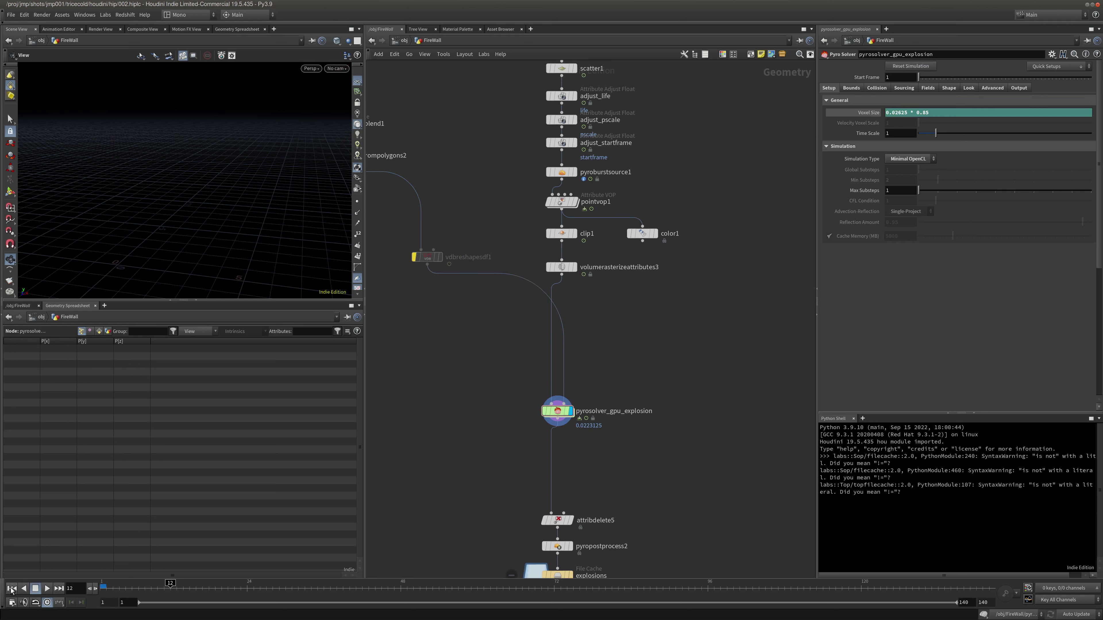
Set the pyro solver's Voxel Size to 0.02625 * 1, play the explosion simulation and rewind to frame 1
{"action": "left_click_drag", "start_coordinate": [916, 113], "coordinate": [932, 116]}
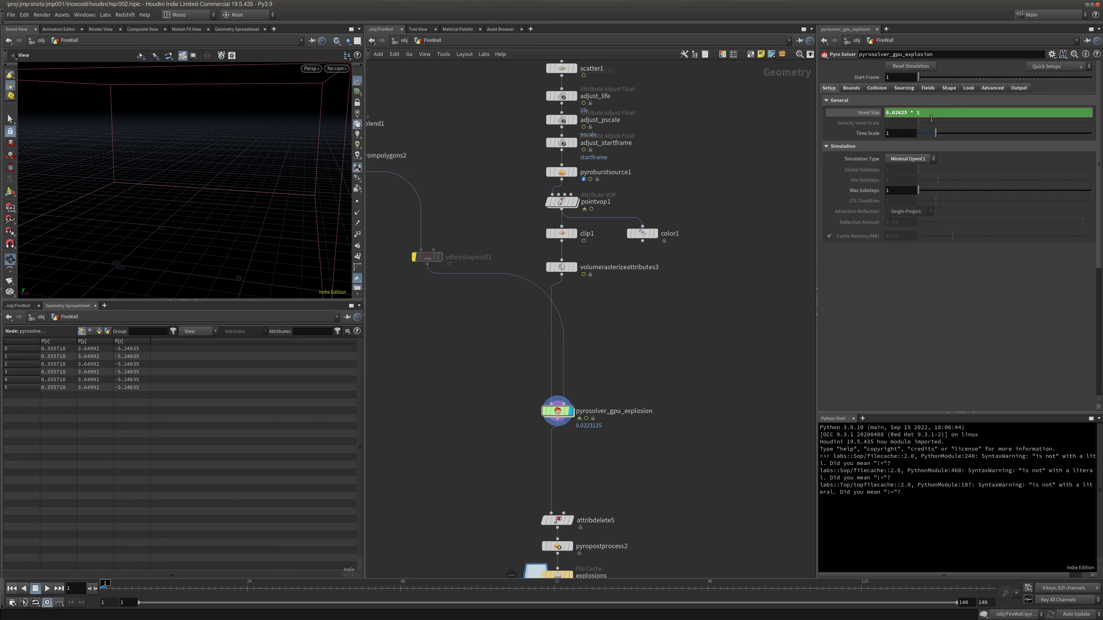
{"action": "type", "text": "1"}
{"action": "key", "text": "Return"}
{"action": "middle_click_drag", "start_coordinate": [754, 142], "coordinate": [755, 138]}
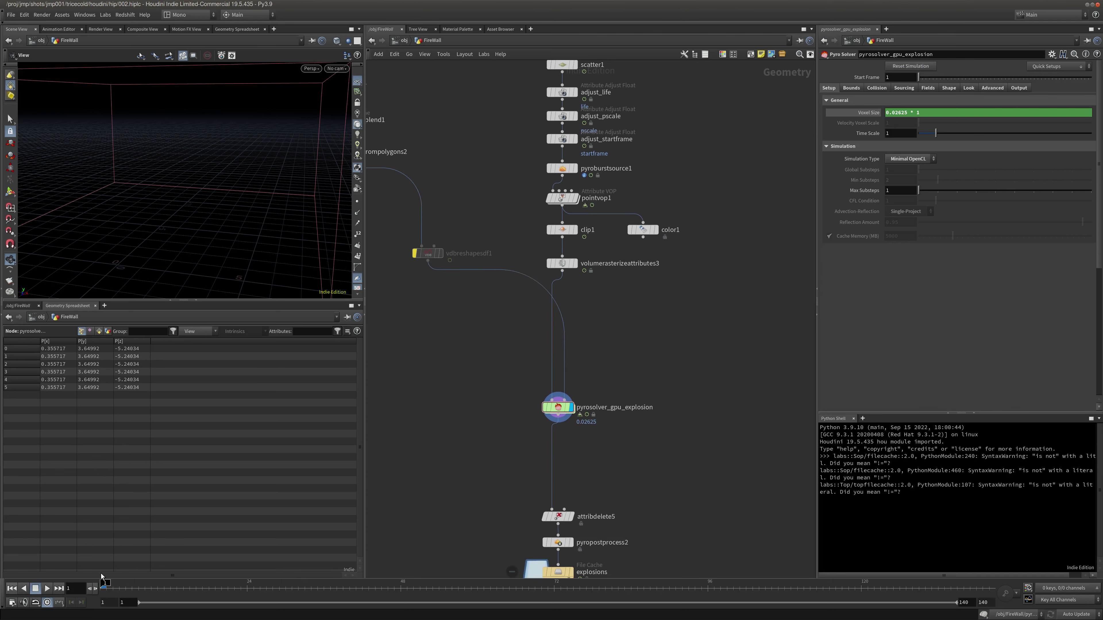
{"action": "left_click", "coordinate": [46, 590]}
{"action": "left_click", "coordinate": [12, 589]}
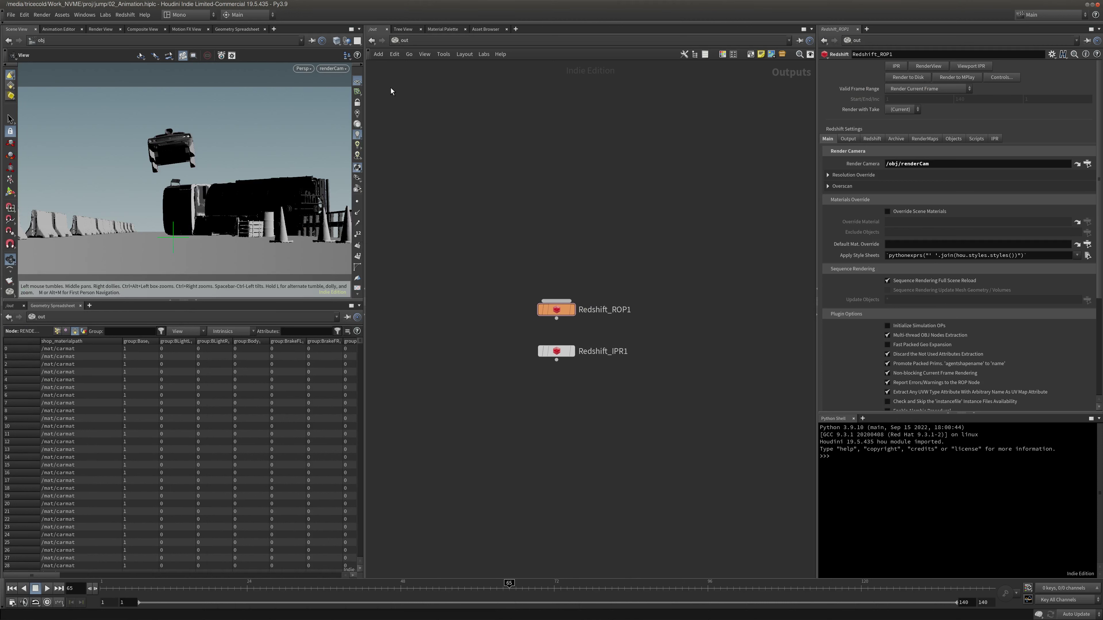
Switch to the 02_Animation scene and scrub the timeline to frame 72
{"action": "left_click_drag", "start_coordinate": [120, 589], "coordinate": [554, 580]}
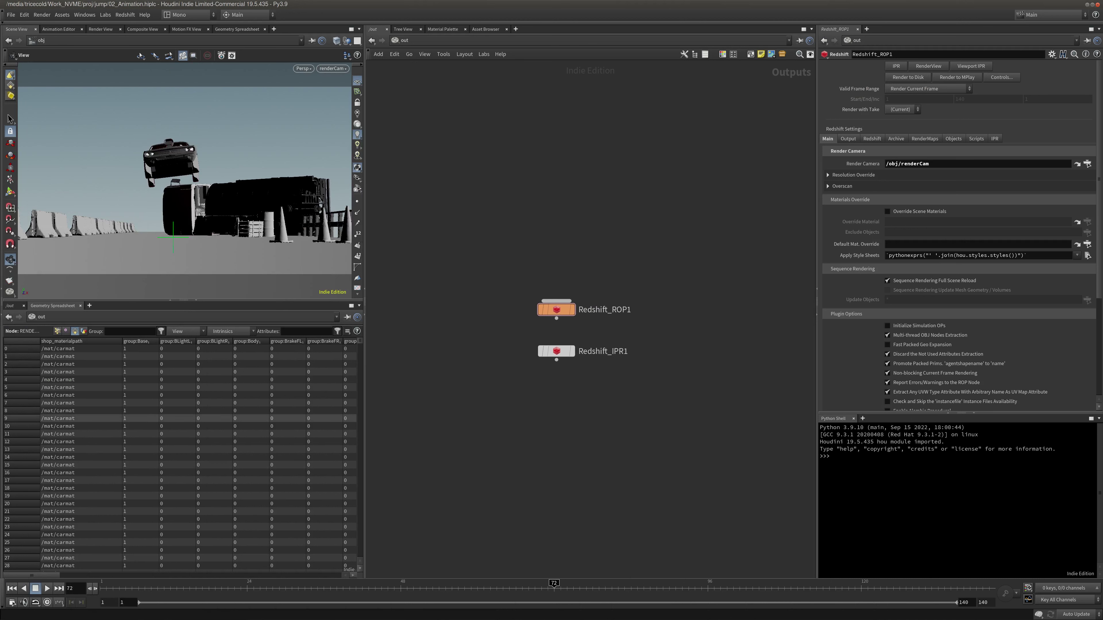